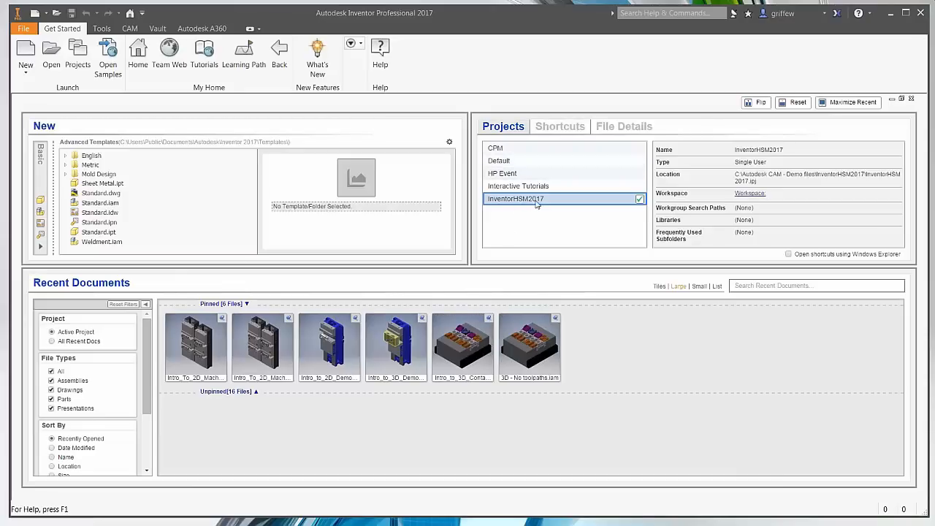
Start a new single-user project and name it 4 Axis Rotary.
mouse_move(537, 359)
left_click(78, 53)
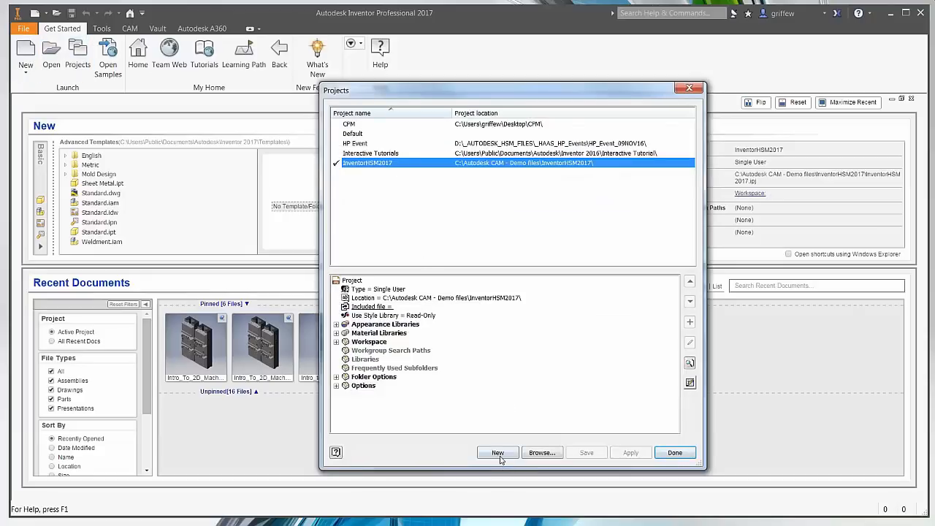
left_click(499, 456)
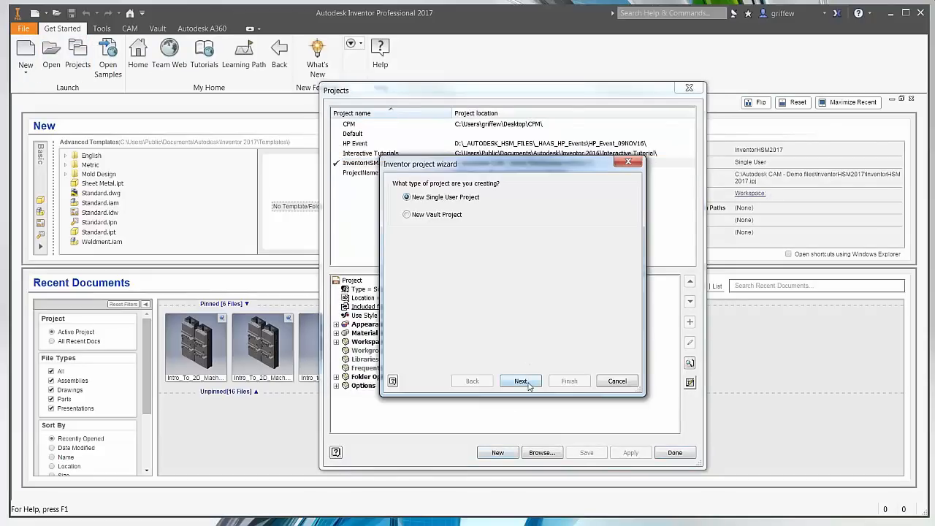
left_click(523, 381)
left_click(485, 384)
left_click(520, 381)
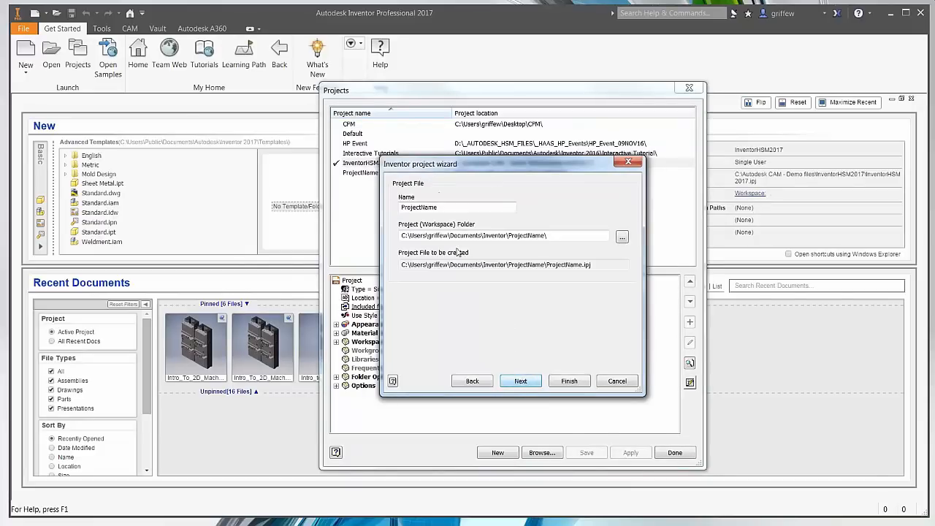
double_click(497, 212)
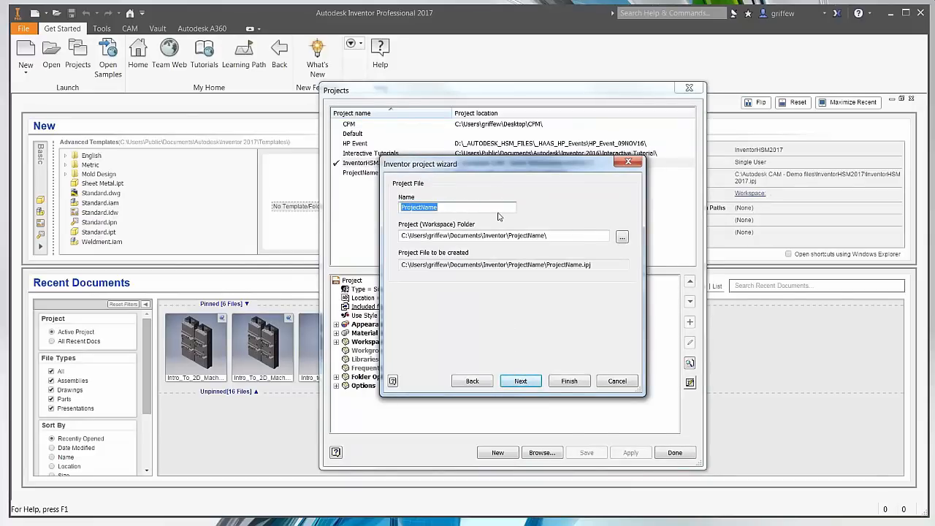
type("4 Axis Rotary")
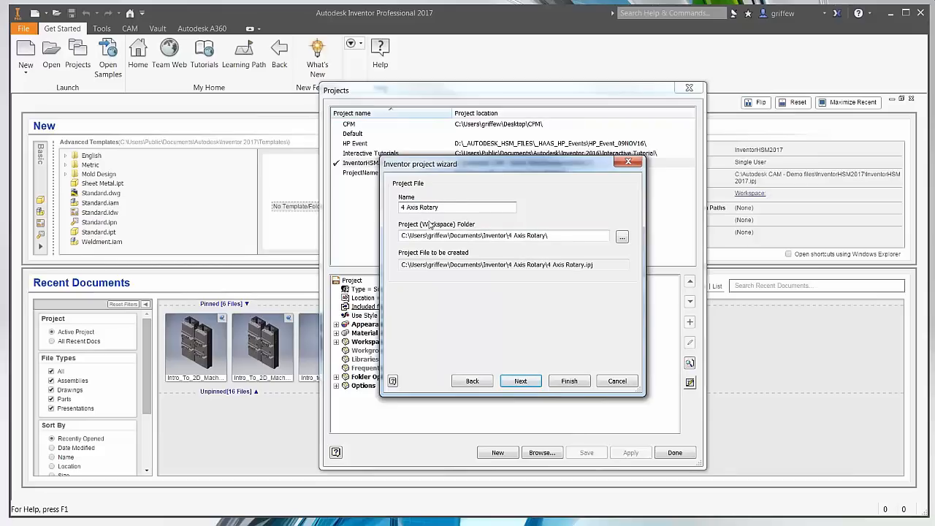
Set the project's workspace to the 4 Axis Rotary folder on the Desktop and finish creating the project.
left_click(622, 236)
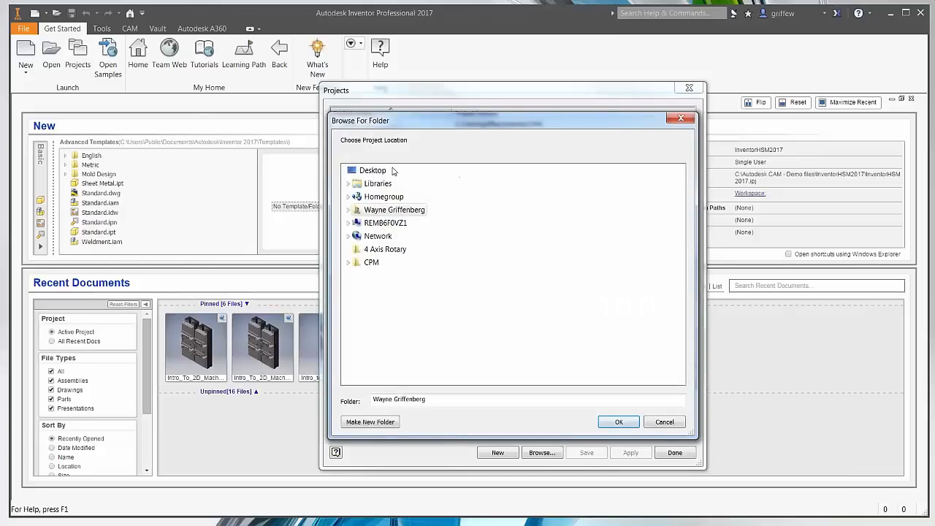
left_click(373, 250)
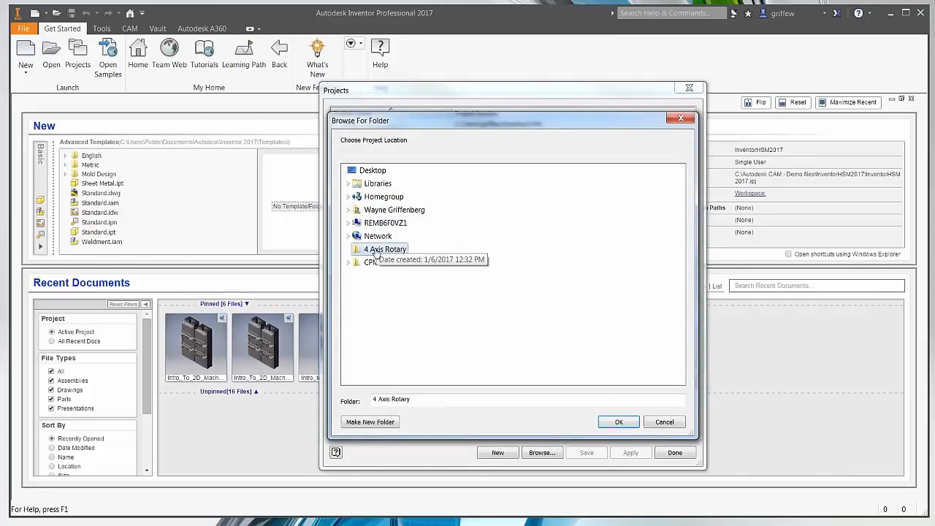
left_click(617, 421)
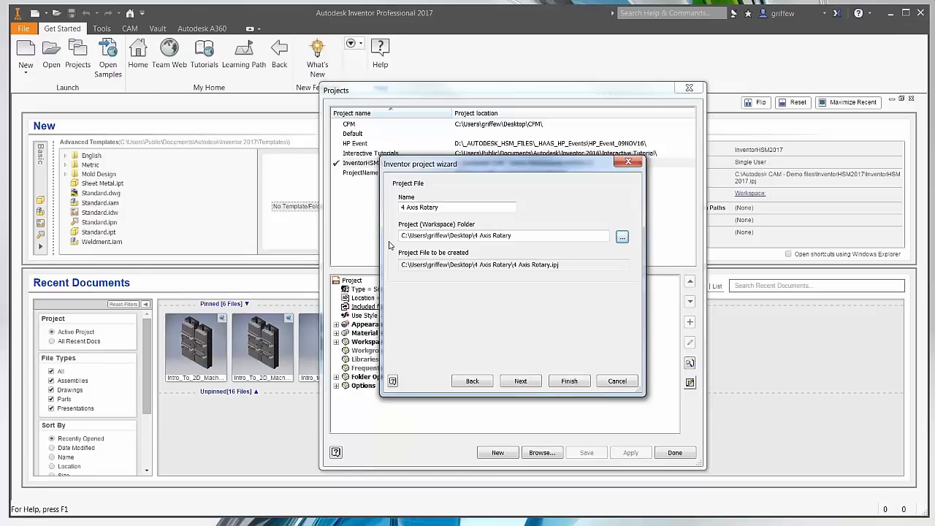
left_click(569, 381)
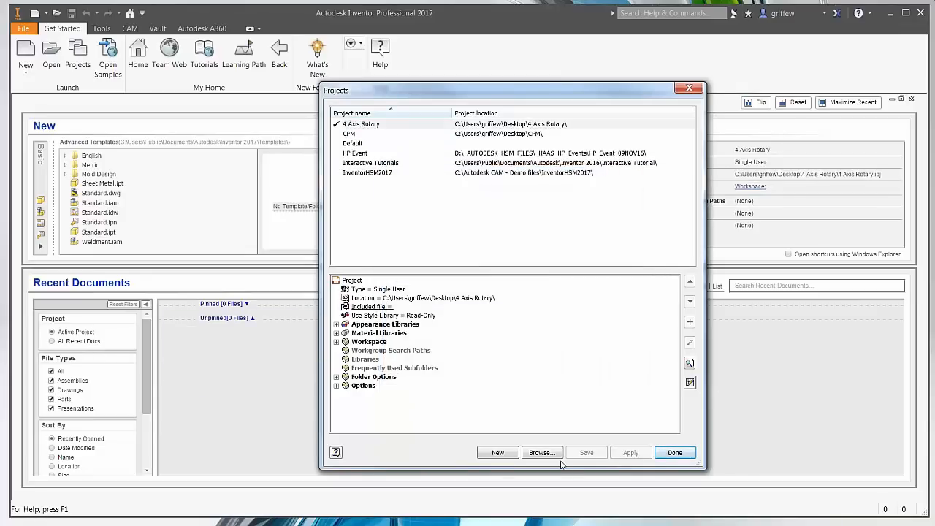
left_click(672, 453)
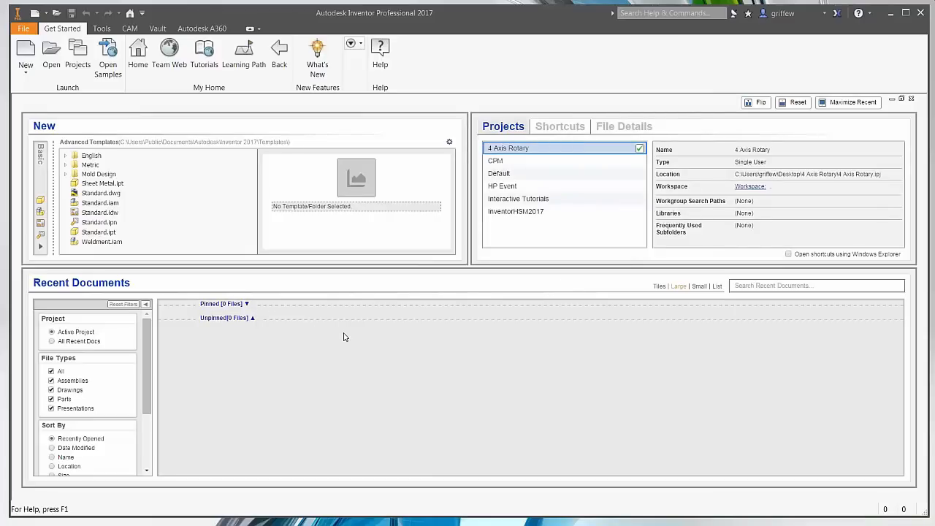
Create a new part file from the Standard.ipt template in the 4 Axis Rotary project.
left_click(22, 70)
left_click(39, 92)
left_click(524, 172)
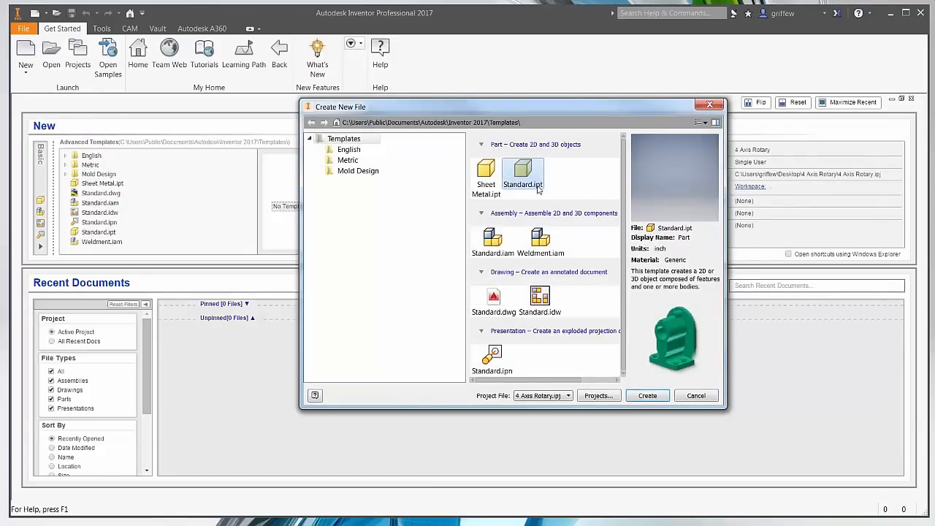
left_click(648, 396)
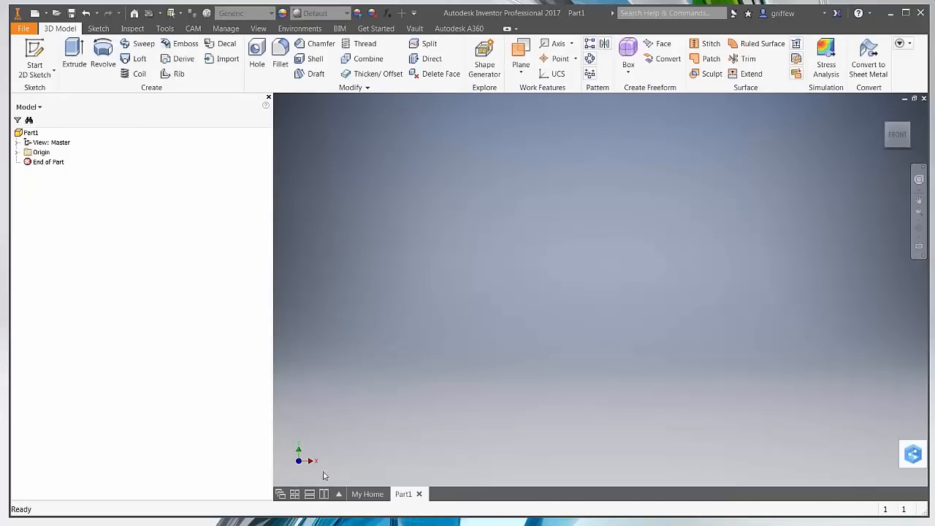
middle_click_drag(318, 458, 300, 450, "shift")
left_click_drag(301, 450, 305, 454, "shift")
left_click(898, 135)
Create a new 2D sketch on the XY origin plane.
double_click(38, 153)
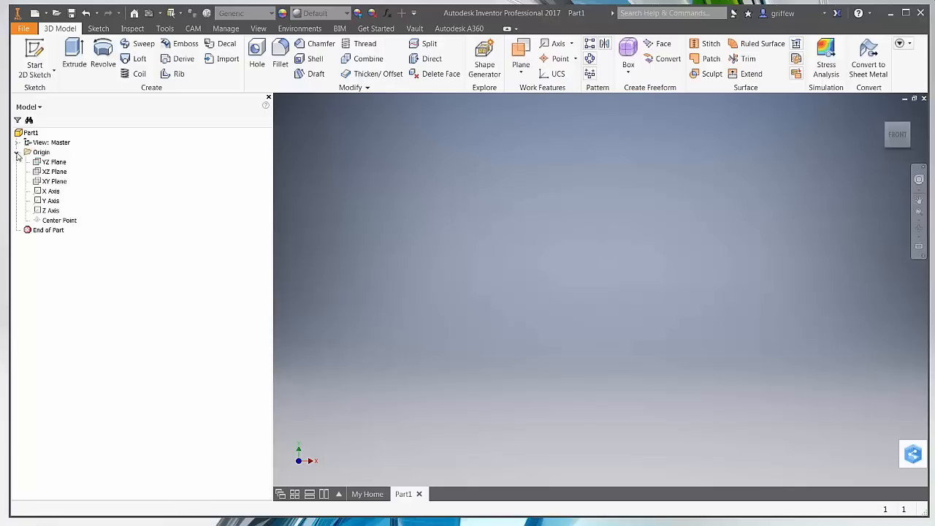
left_click(55, 183)
right_click(63, 187)
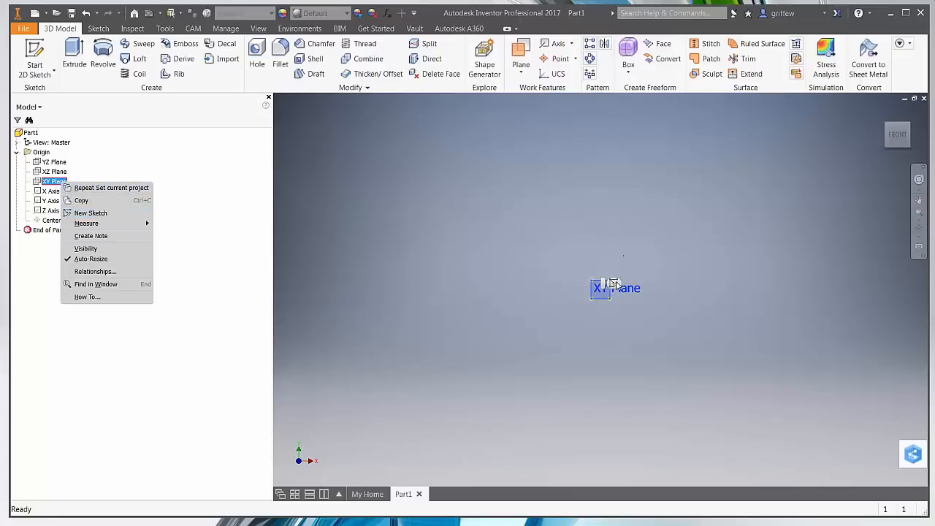
left_click(616, 285)
left_click(615, 285)
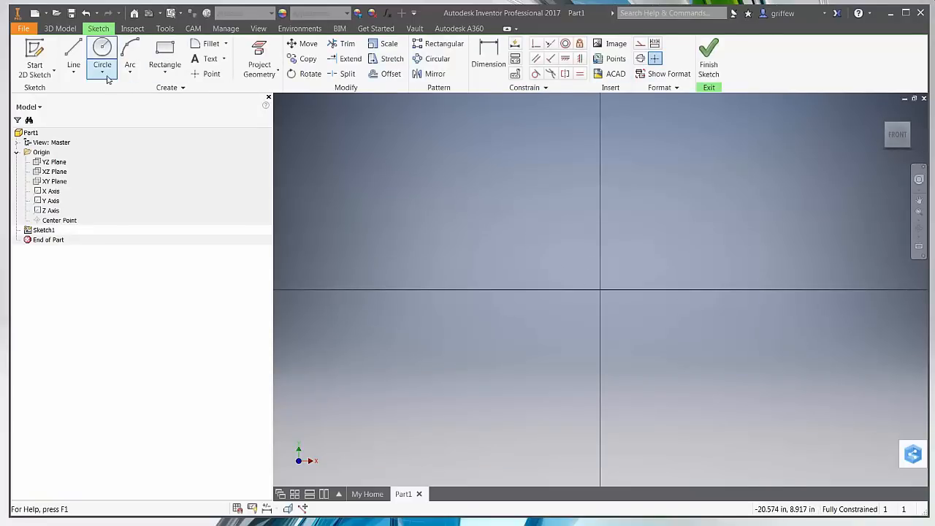
Project the origin's Center Point into the sketch.
scroll(686, 358, "down", 2)
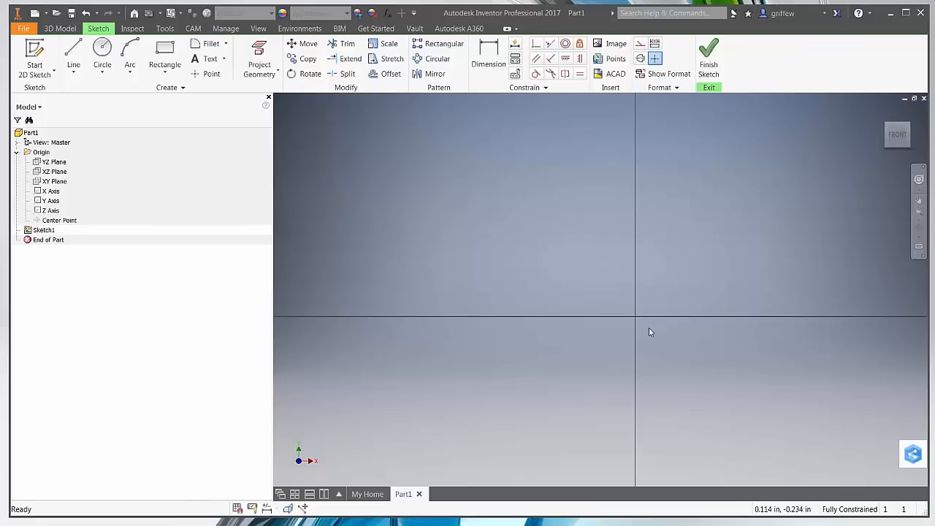
left_click(58, 223)
left_click(259, 58)
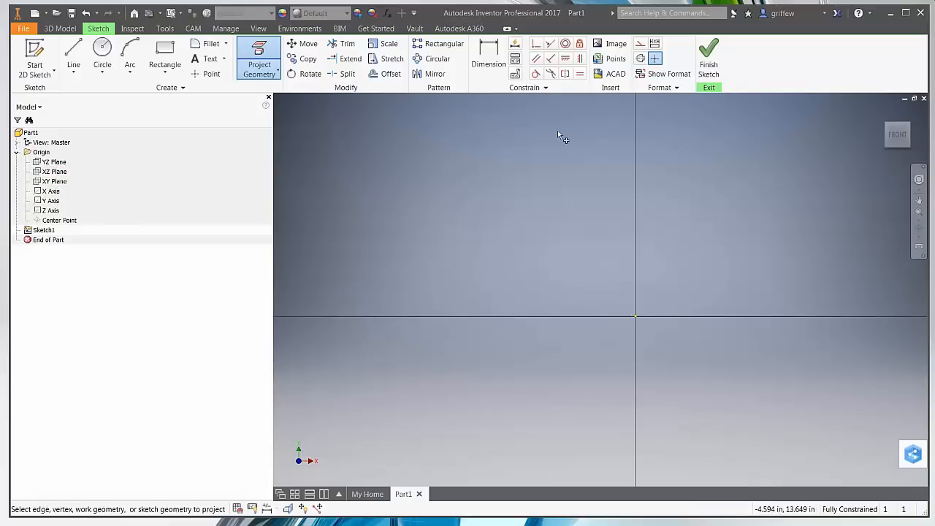
left_click(257, 68)
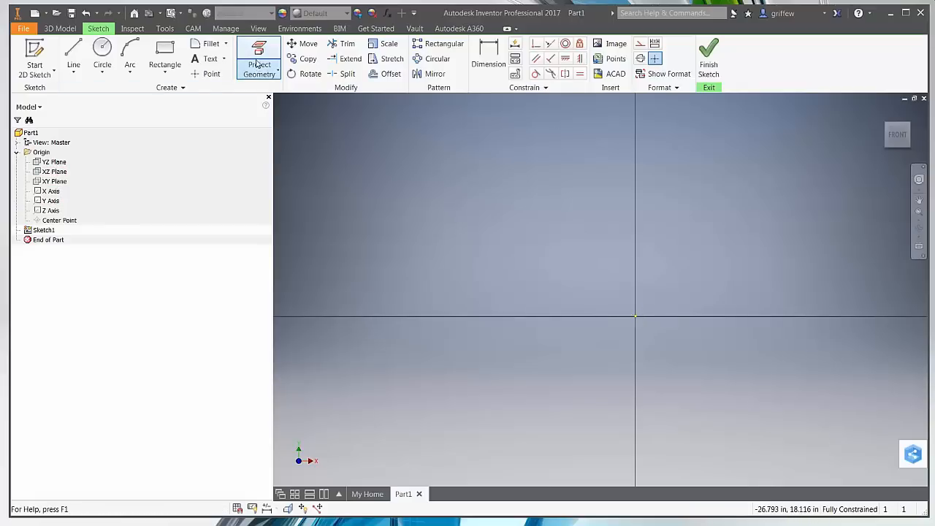
left_click(257, 64)
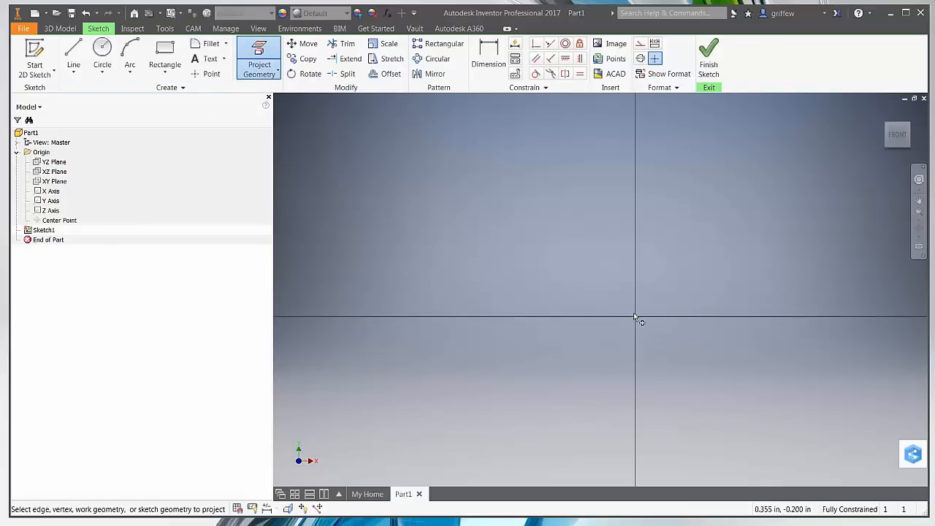
key("Escape")
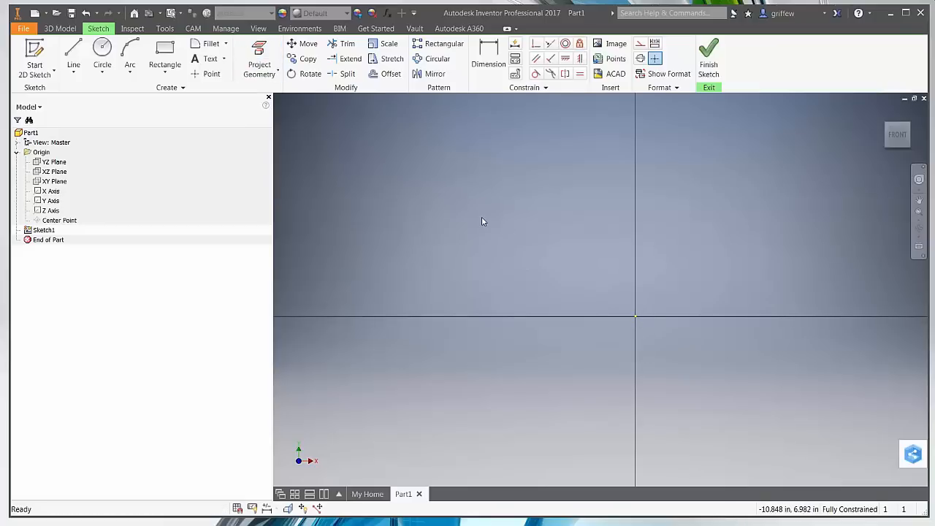
Sketch a rectangle 4 in wide and 2 in high, extending up and to the left from the projected origin point.
left_click(164, 55)
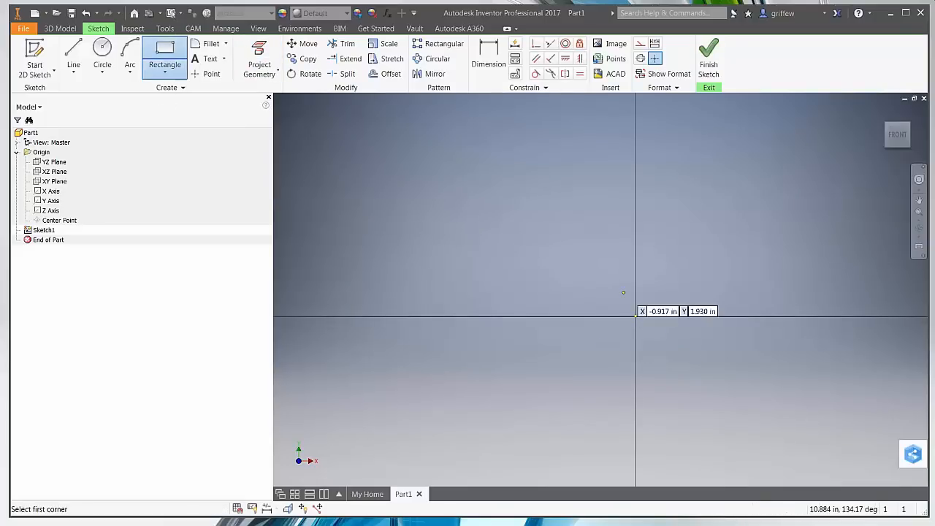
left_click(635, 317)
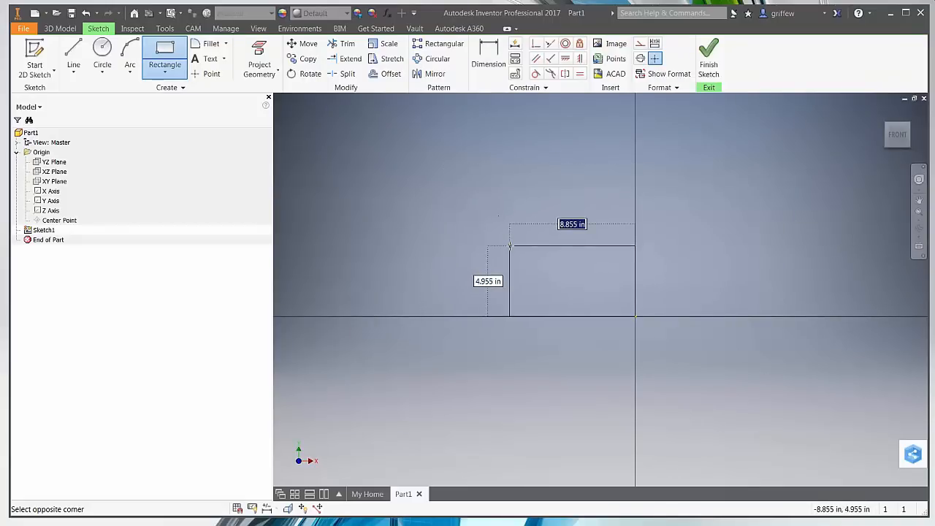
type("4")
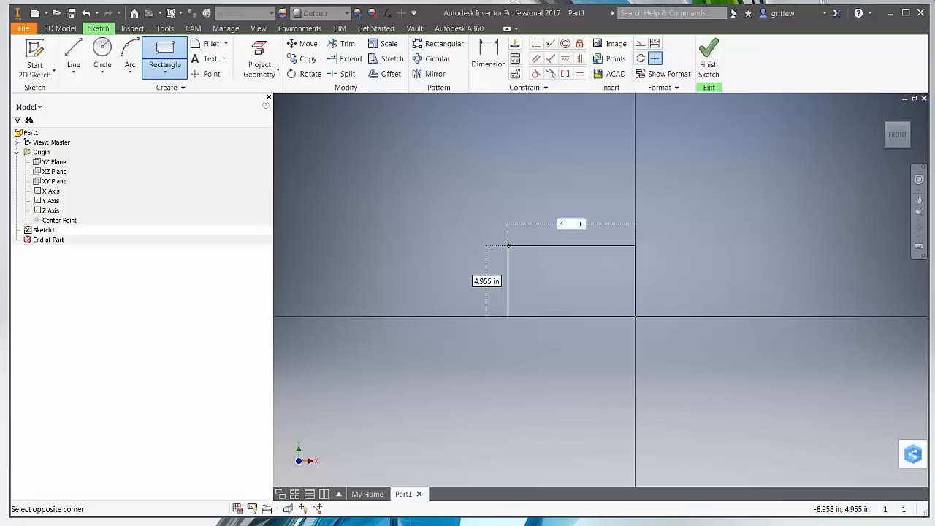
key("Tab")
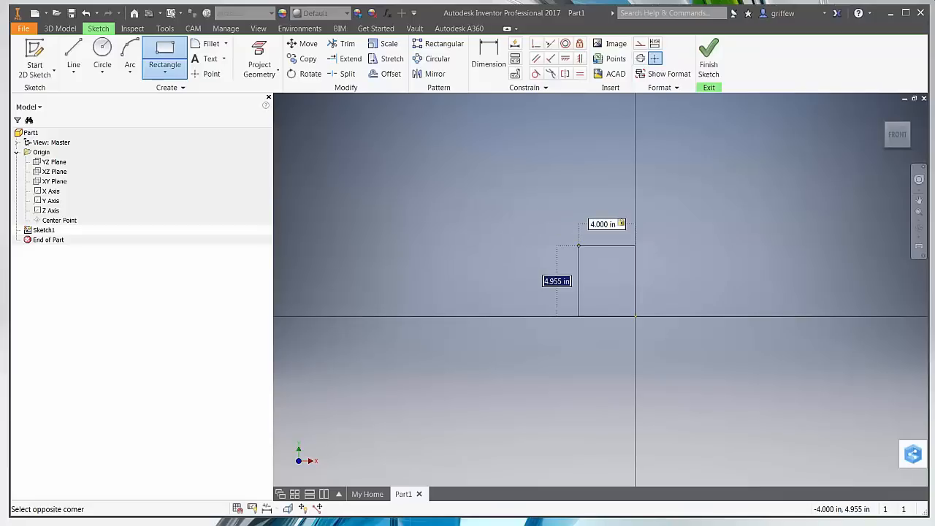
type("2")
key("Tab")
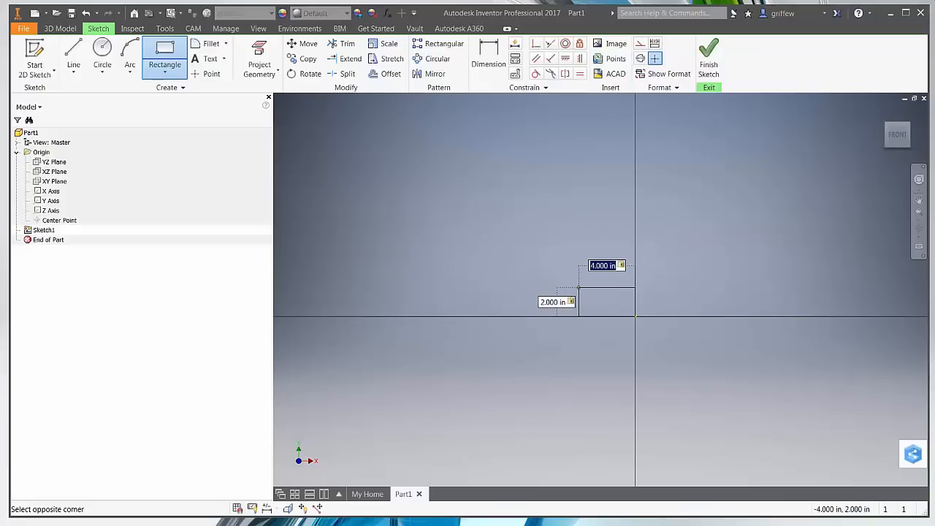
key("Return")
scroll(584, 314, "up", 5)
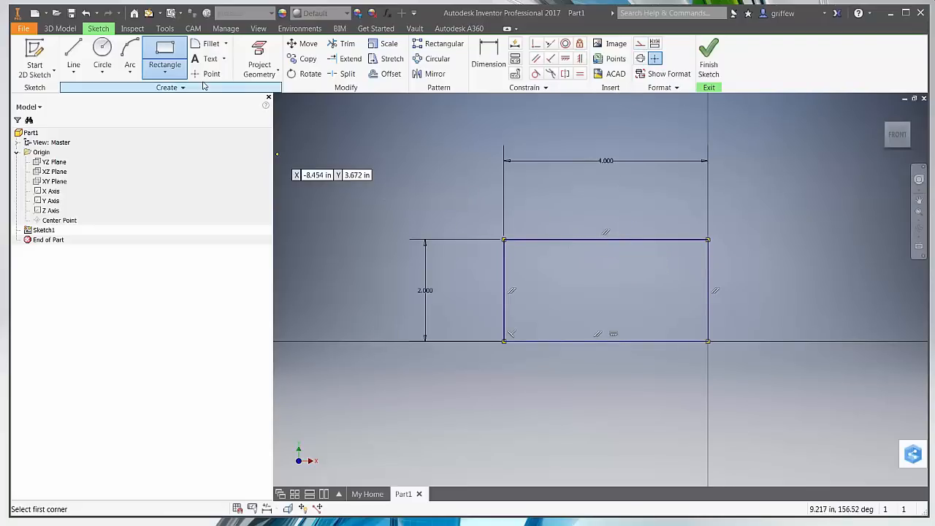
left_click(171, 51)
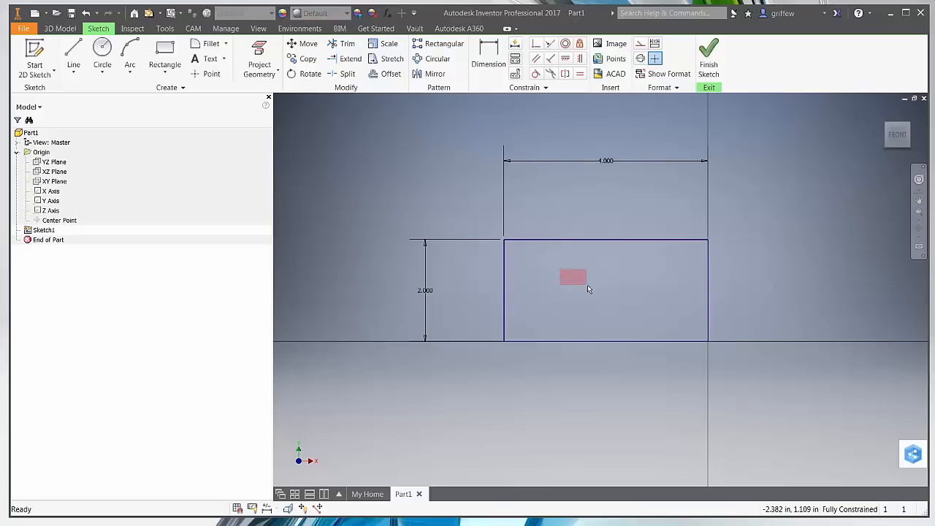
Try window and crossing selections on the rectangle's lines and clear the selection.
left_click_drag(605, 296, 765, 382)
left_click(765, 382)
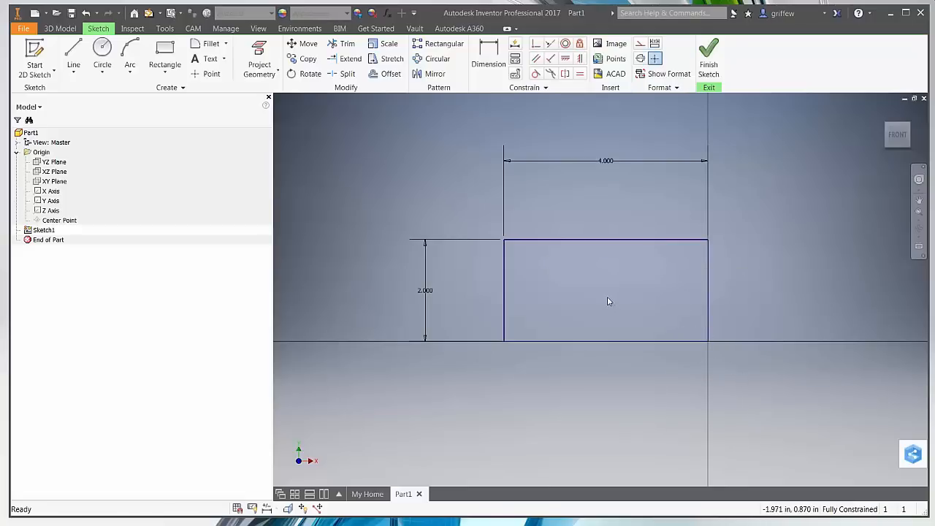
left_click_drag(607, 296, 474, 216)
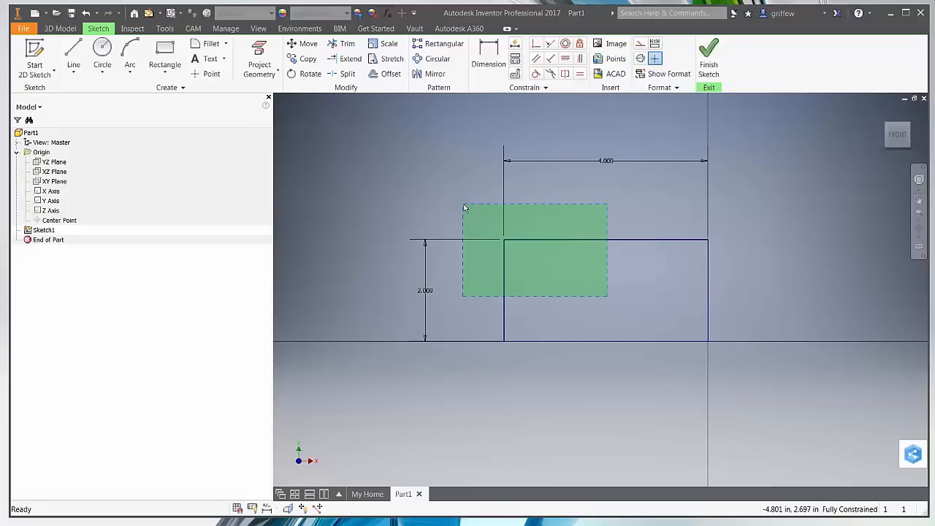
left_click_drag(463, 209, 463, 207)
key("Escape")
left_click_drag(585, 282, 762, 387)
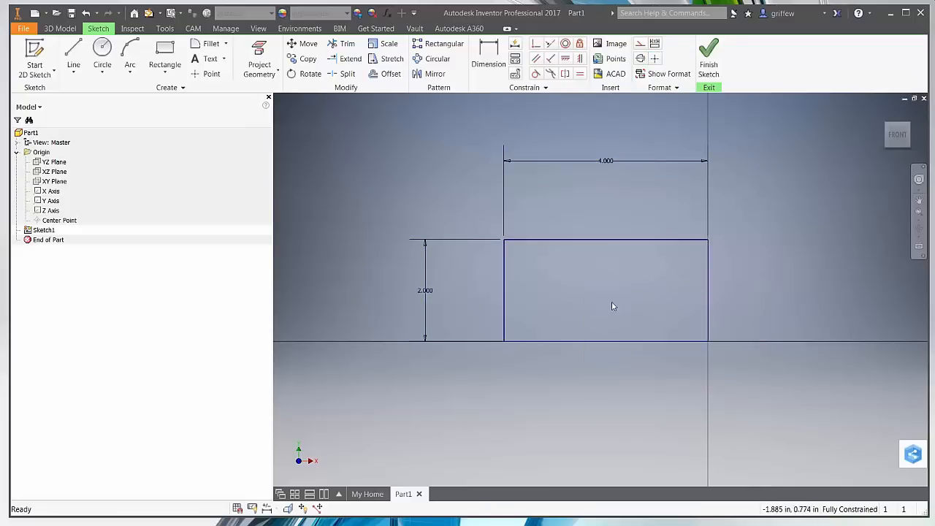
left_click_drag(612, 301, 448, 205)
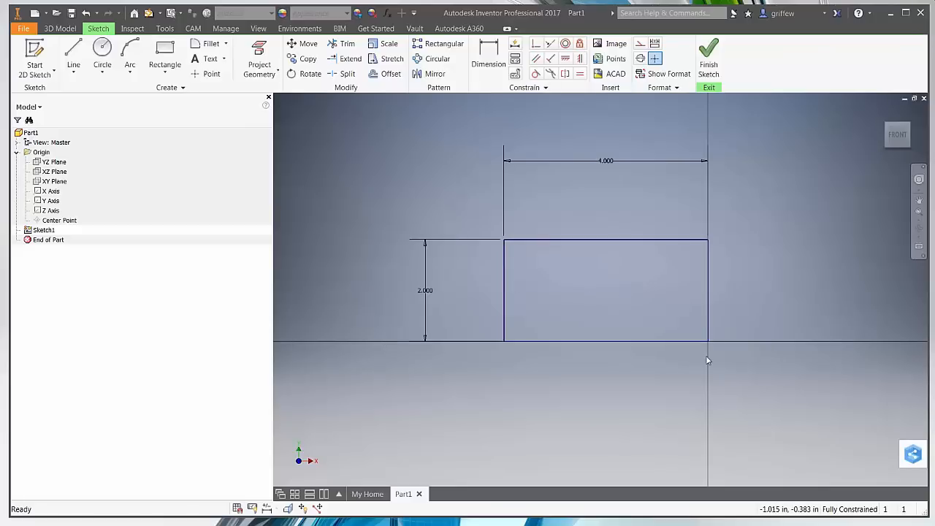
mouse_move(490, 224)
left_mouse_down()
mouse_move(599, 306)
mouse_move(741, 368)
left_mouse_up()
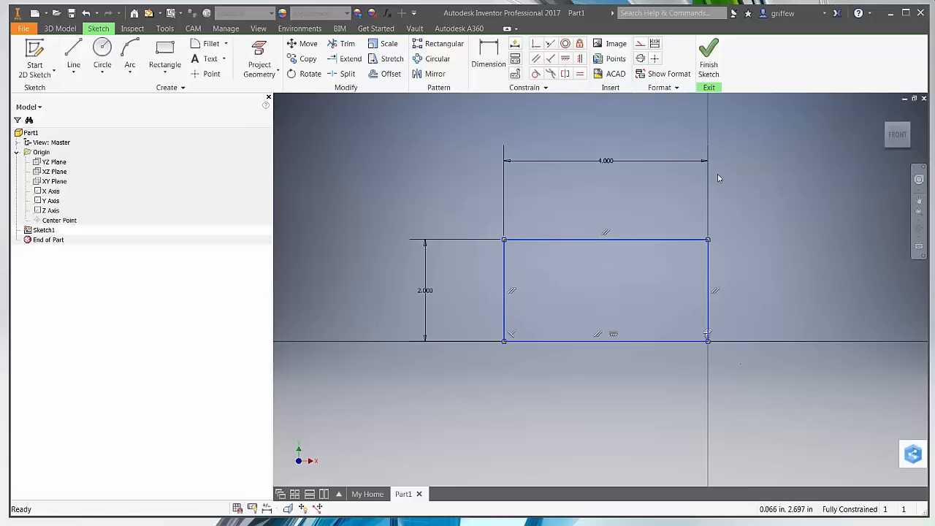
left_click(476, 142)
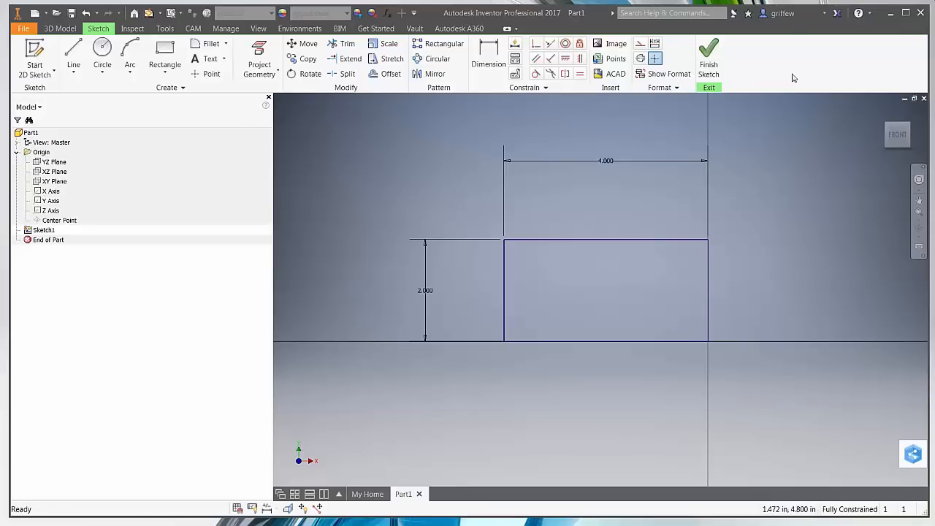
Maximize the program window and narrow the model browser to enlarge the graphics area.
double_click(597, 13)
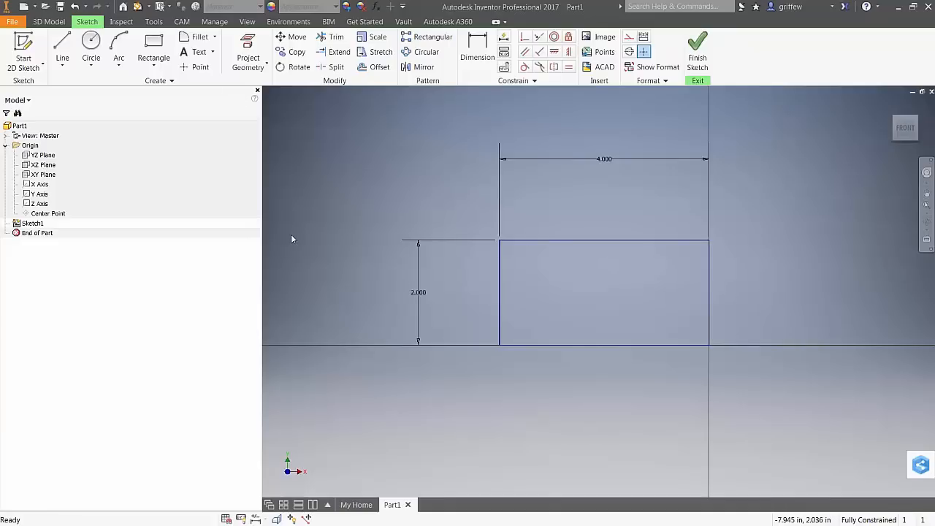
left_click_drag(261, 177, 144, 190)
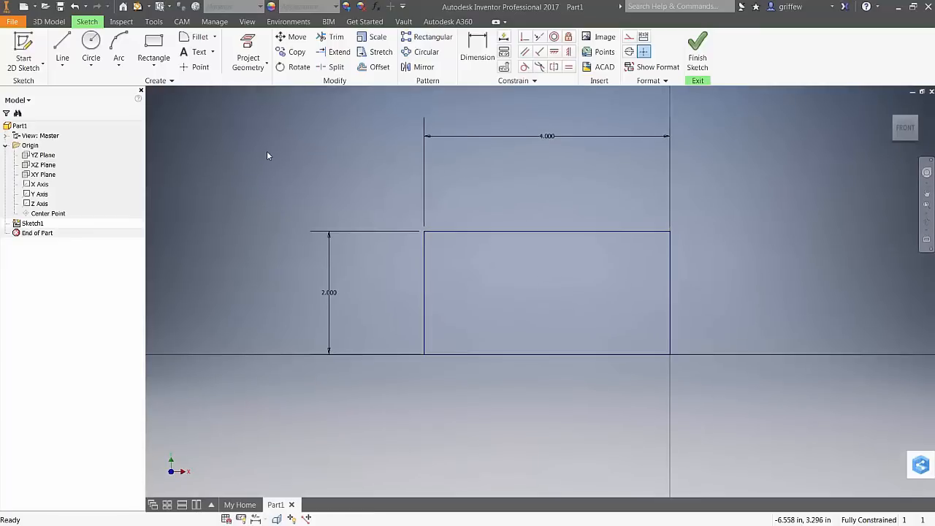
Convert all four lines of the 4 x 2 in rectangle to construction geometry.
scroll(524, 279, "up", 3)
scroll(523, 280, "down", 3)
left_click_drag(375, 200, 736, 430)
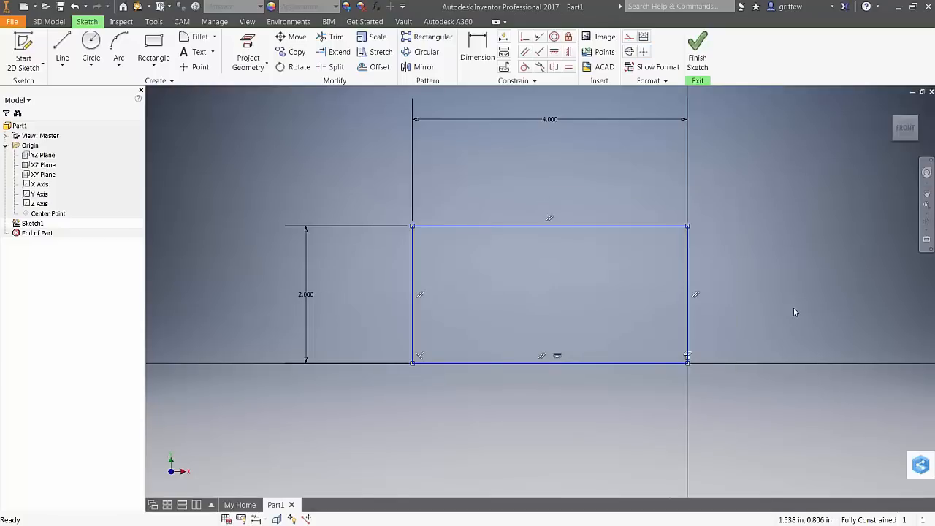
left_click(629, 36)
left_click(543, 270)
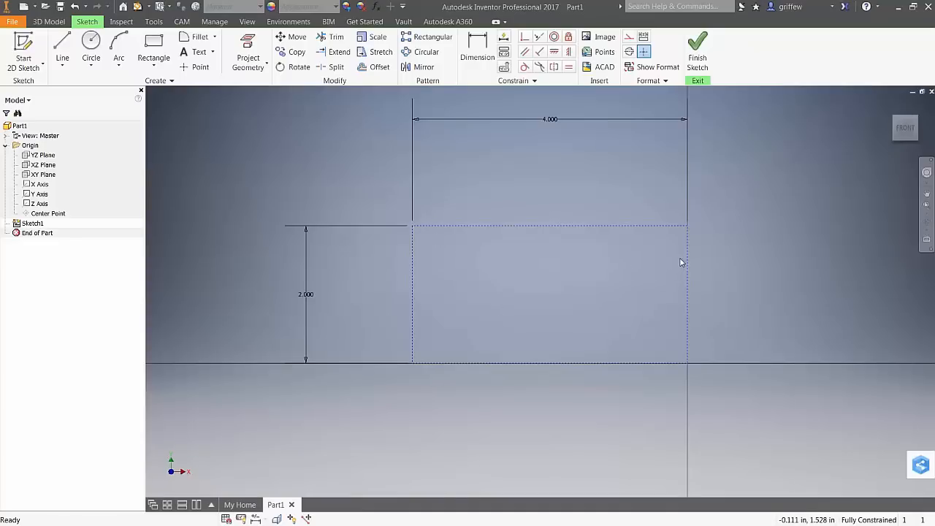
Sketch a rectangle from the construction rectangle's upper-left corner to its opposite vertical edge, full width, and move its lower edge slightly upward.
left_click(153, 47)
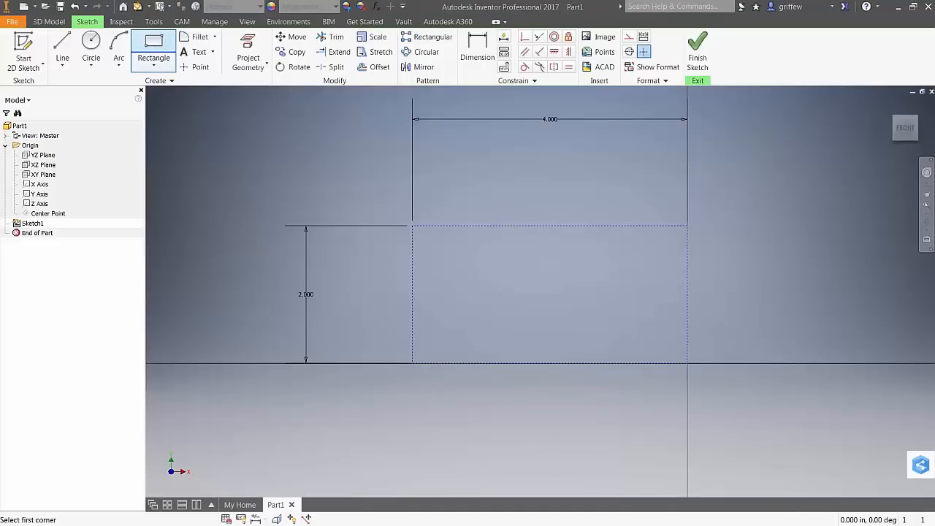
left_click(412, 225)
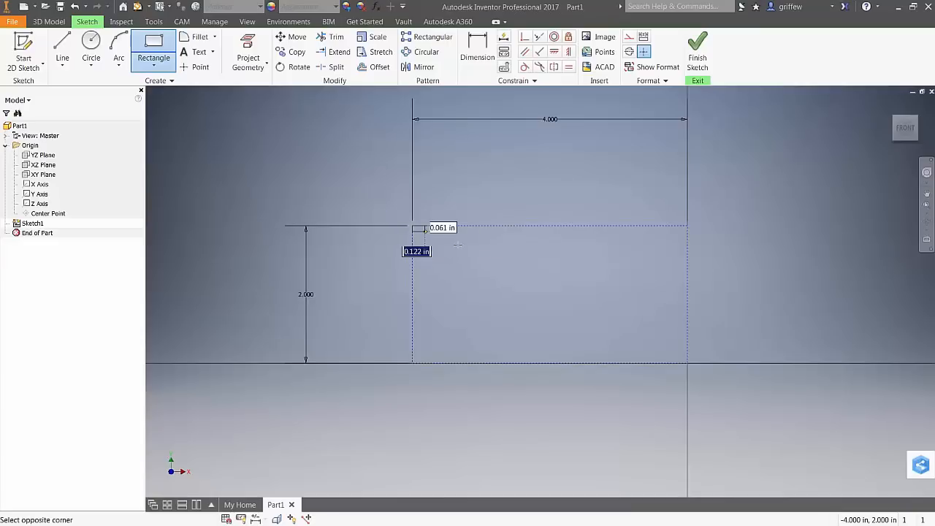
left_click(687, 281)
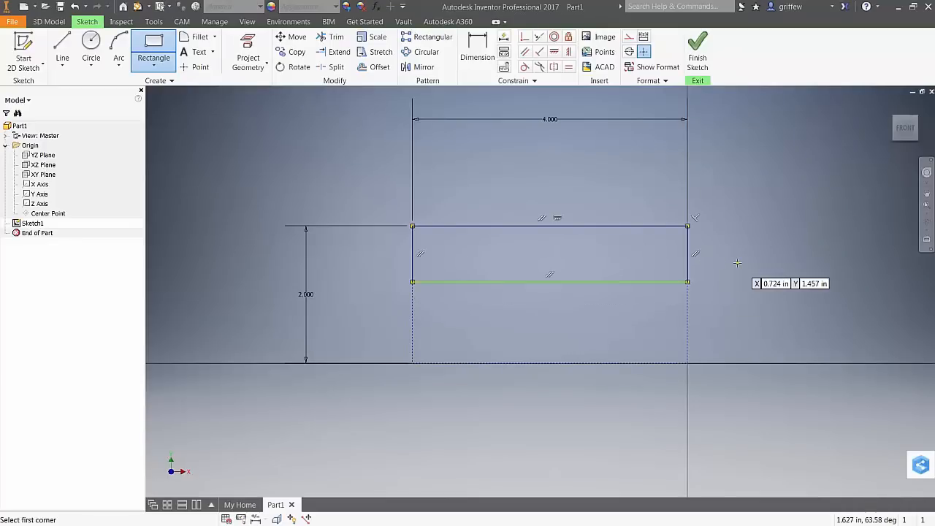
key("Escape")
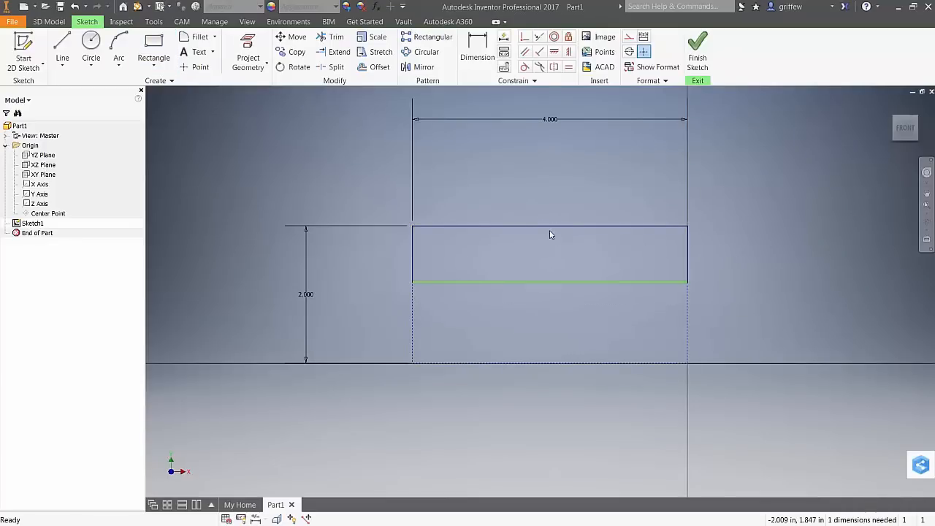
left_click_drag(557, 282, 557, 265)
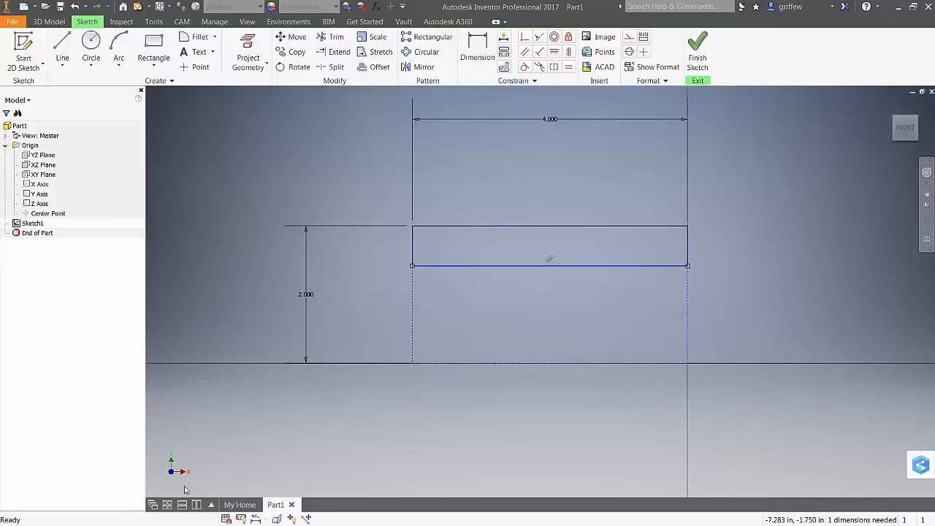
Dimension the new rectangle's height between its lower and upper edges as .375 in and finish the sketch.
left_click(477, 51)
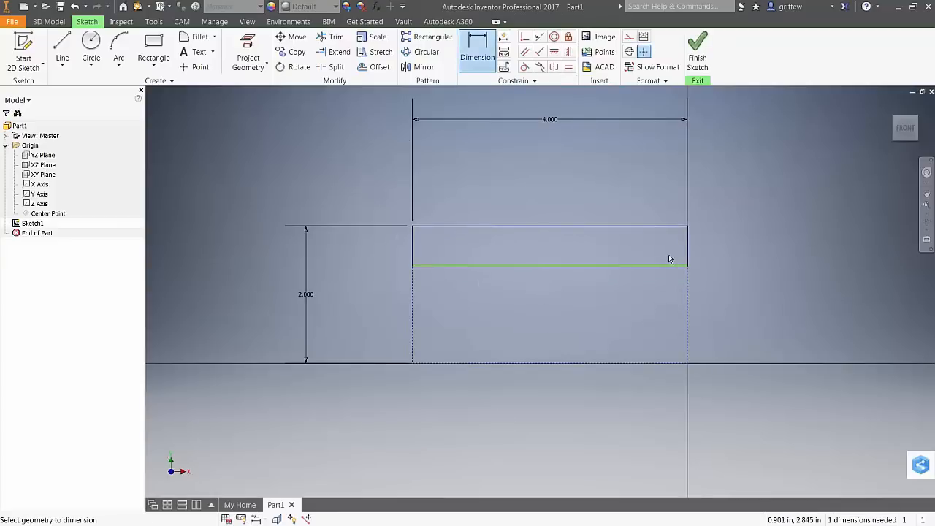
left_click(618, 264)
left_click(621, 225)
left_click(734, 242)
type(".375")
key("Return")
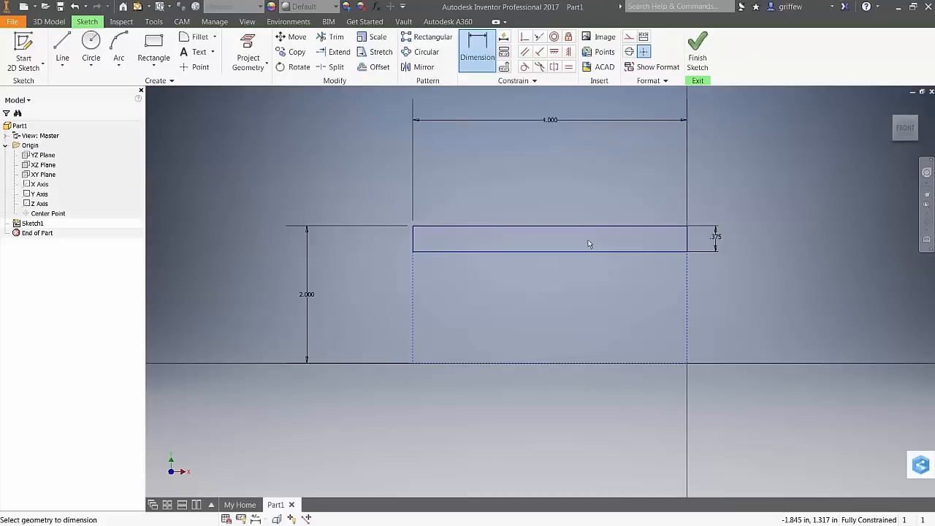
left_click(697, 53)
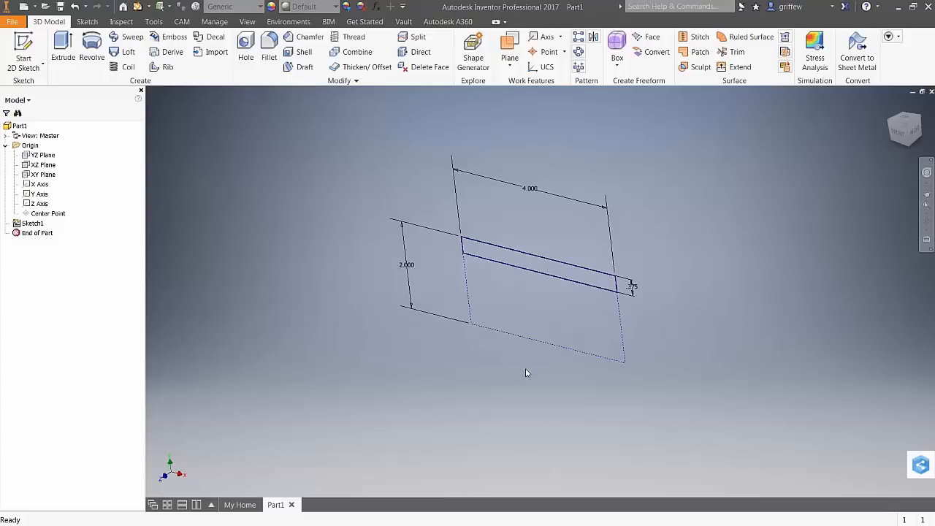
Revolve the thin rectangle a full turn about the lower construction line to make a hollow cylinder.
left_click(92, 53)
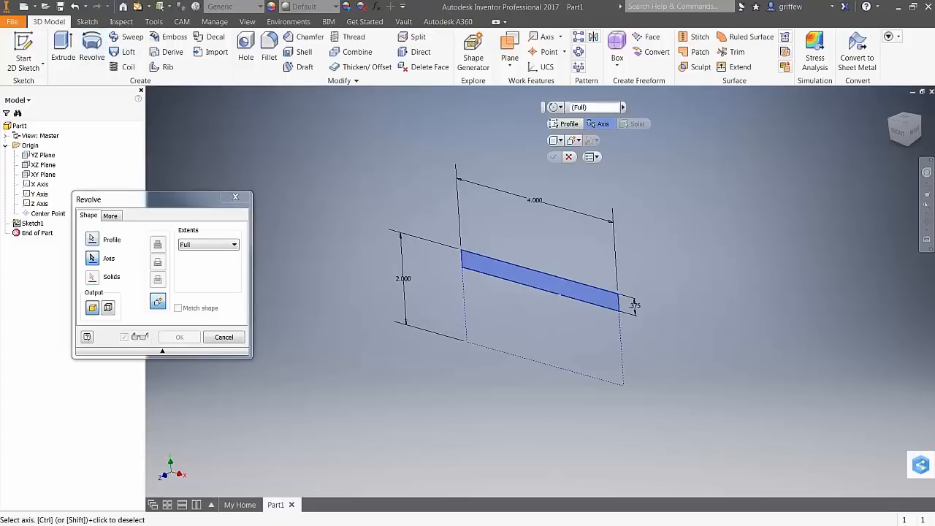
left_click(509, 356)
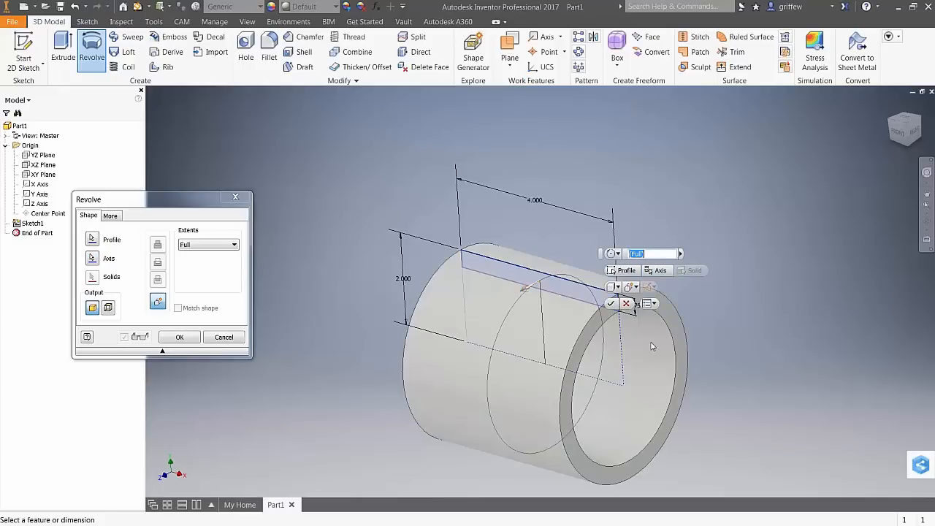
scroll(657, 346, "up", 2)
scroll(667, 369, "up", 1)
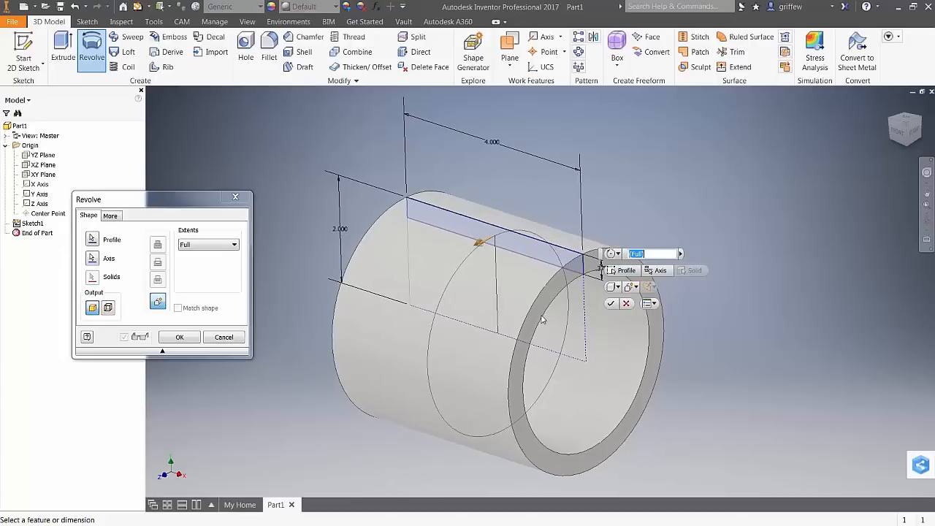
left_click(610, 303)
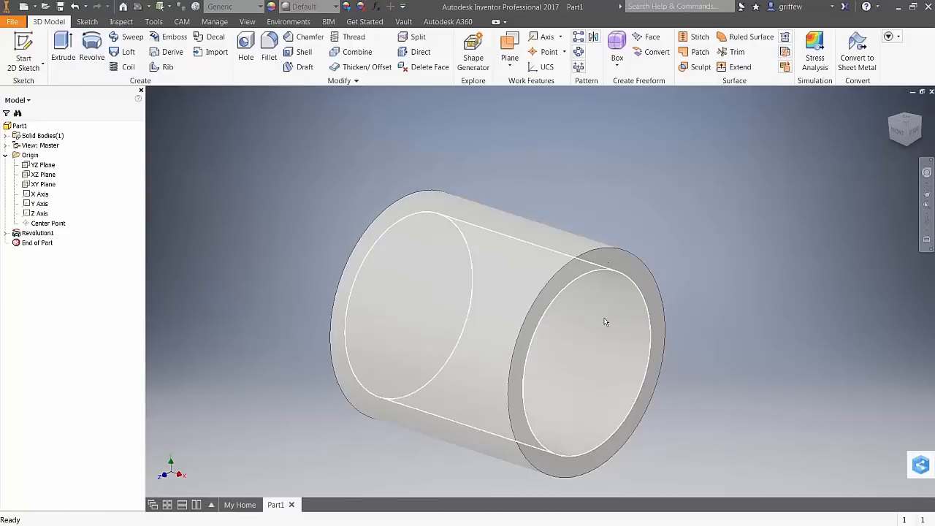
Examine how the X Axis runs through the hollow cylinder and inspect the part from several angles.
scroll(198, 490, "down", 1)
left_click(40, 194)
scroll(764, 220, "up", 1)
middle_click_drag(763, 221, 723, 243, "shift")
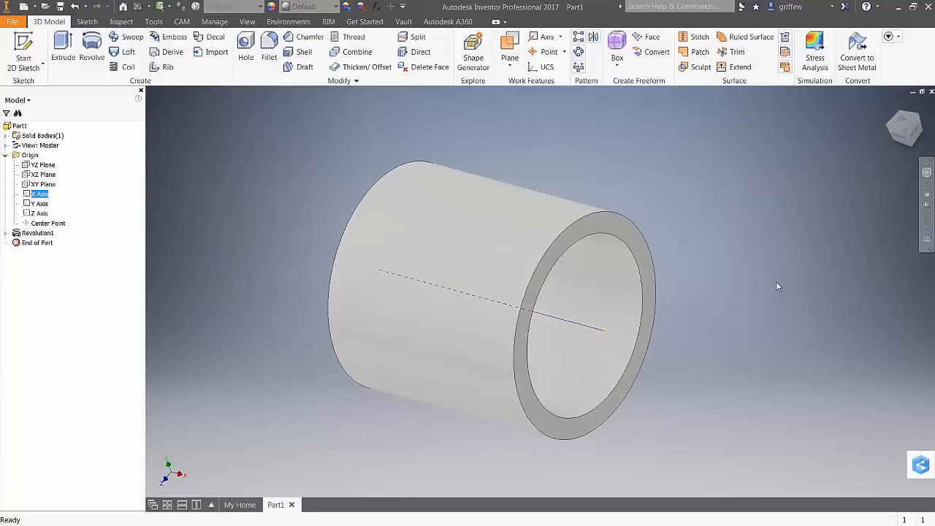
middle_click_drag(830, 283, 818, 300, "shift")
scroll(665, 286, "down", 1)
middle_click_drag(666, 287, 701, 333)
left_click(467, 201)
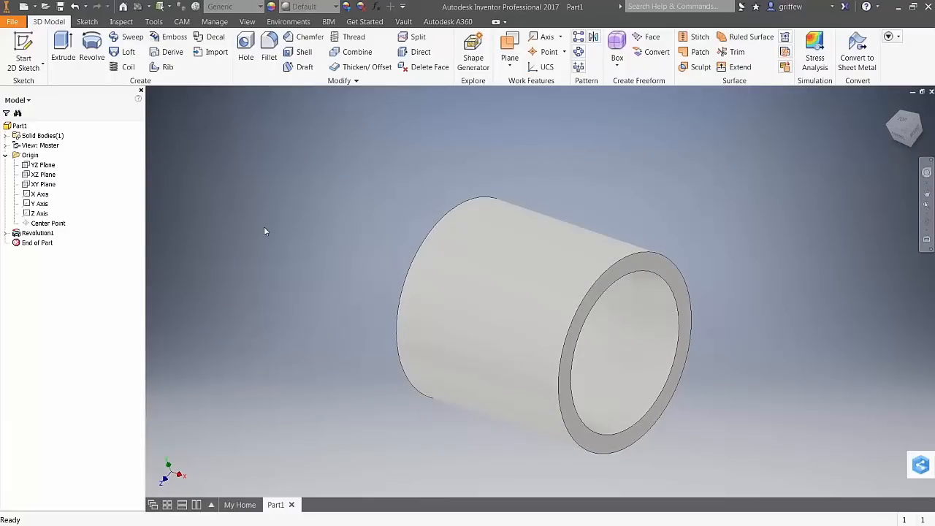
middle_click_drag(307, 231, 319, 235, "shift")
middle_click_drag(674, 266, 680, 199, "shift")
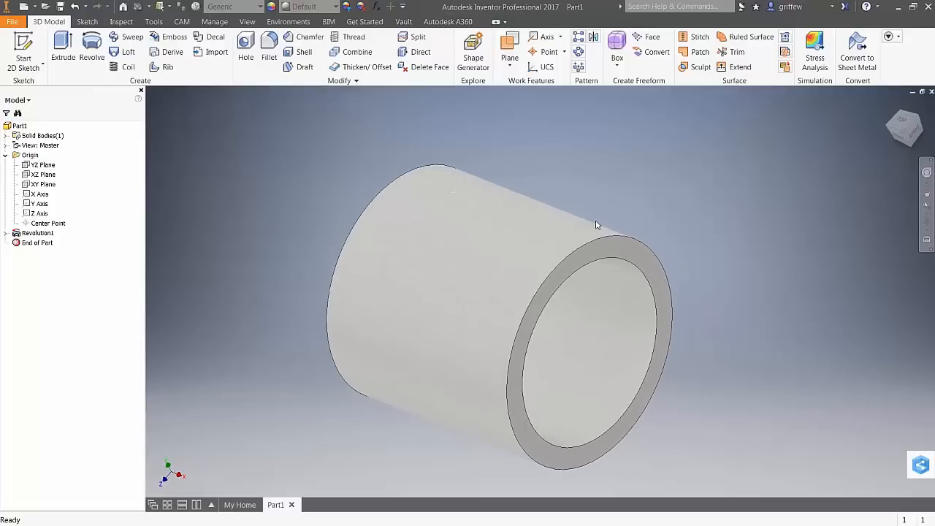
middle_click_drag(620, 321, 568, 350, "shift")
left_click_drag(894, 142, 899, 139)
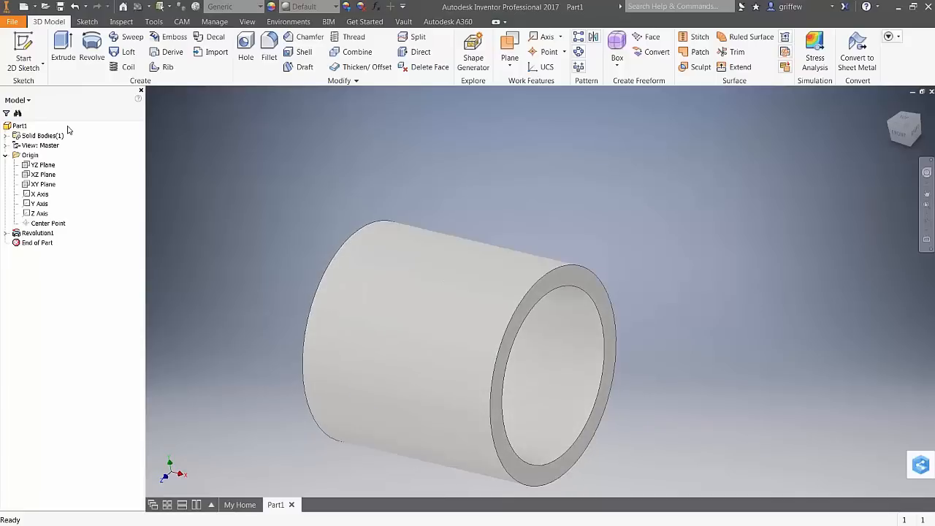
Create a work plane offset 2 in from the XY Plane.
left_click(43, 184)
scroll(635, 156, "down", 1)
middle_click_drag(577, 264, 675, 268, "shift")
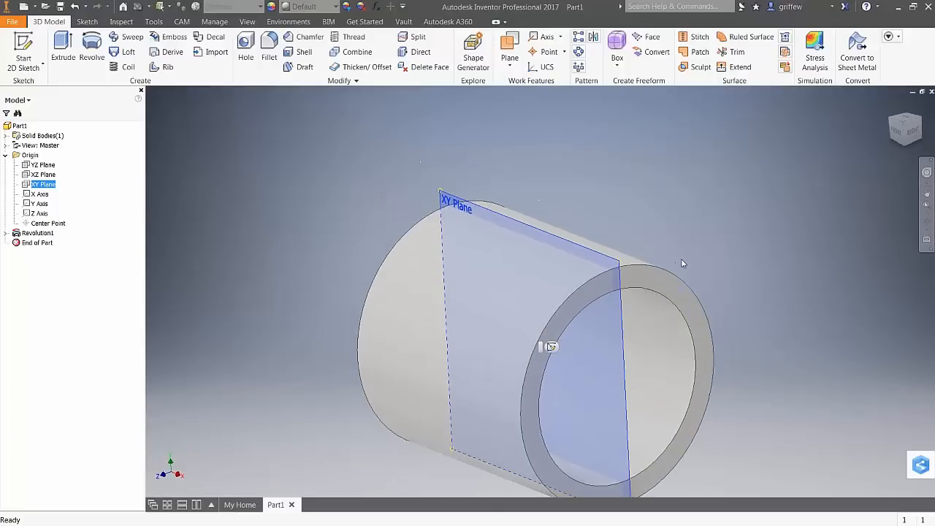
left_click(509, 64)
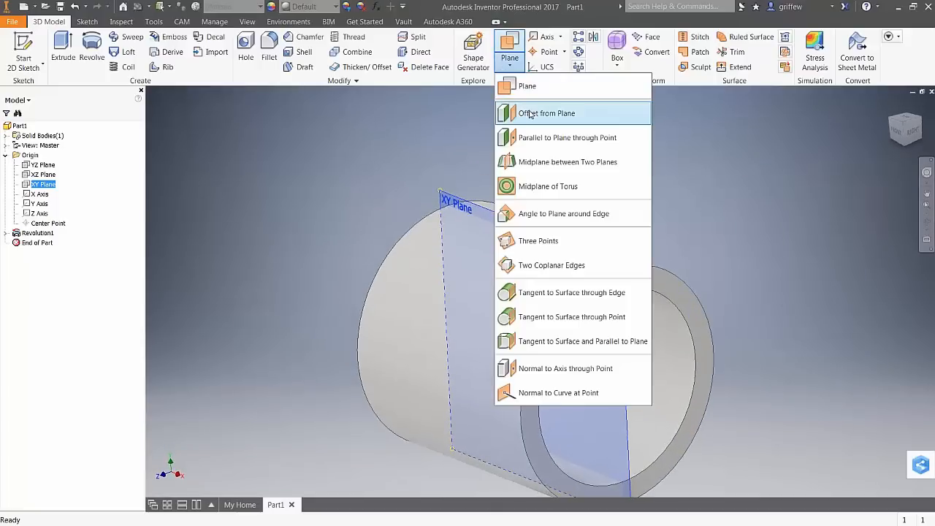
left_click(544, 113)
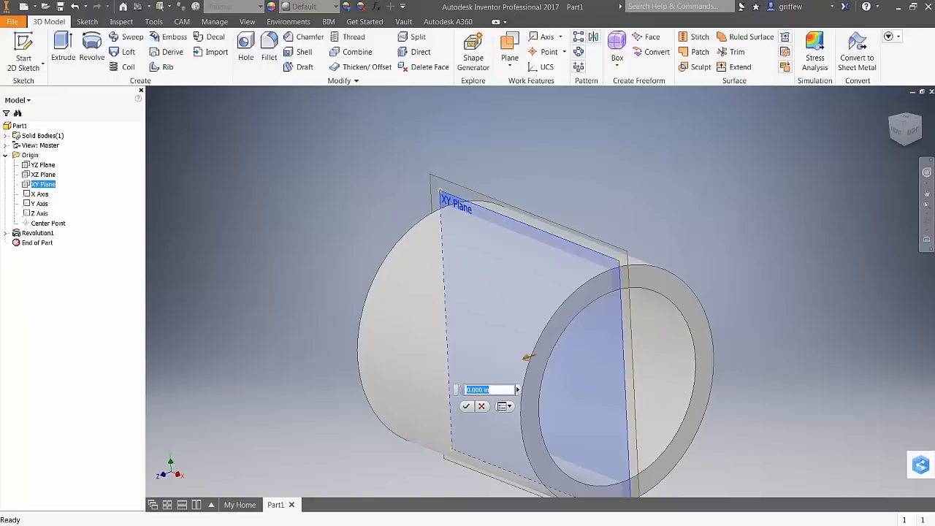
type("2")
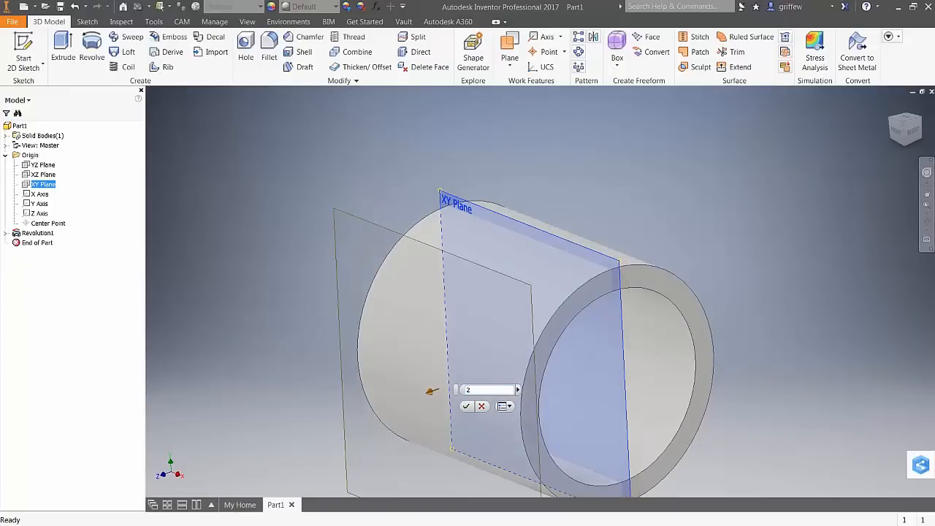
scroll(464, 226, "up", 3)
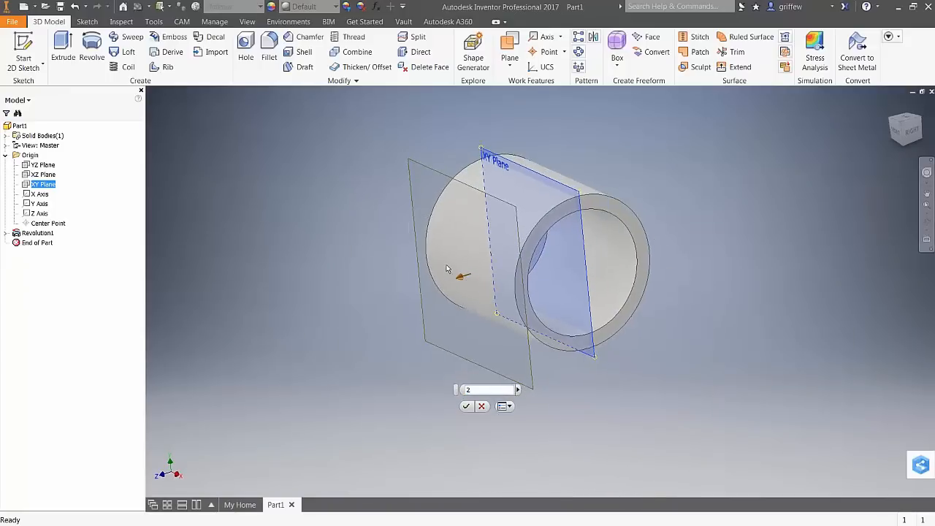
scroll(442, 261, "down", 1)
scroll(432, 283, "down", 1)
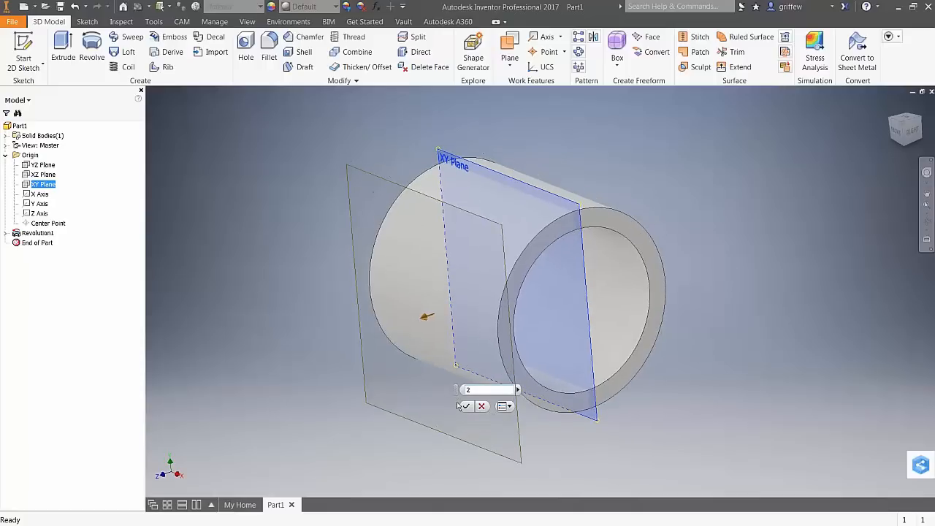
left_click(465, 406)
Create a second work plane offset -2 in from the XY Plane, on the opposite side of the cylinder.
left_click(42, 184)
left_click(507, 67)
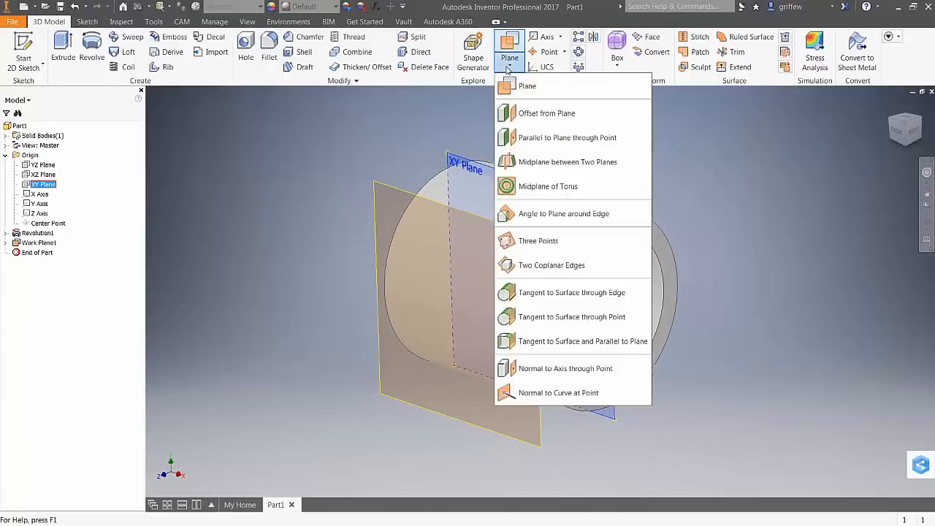
left_click(523, 85)
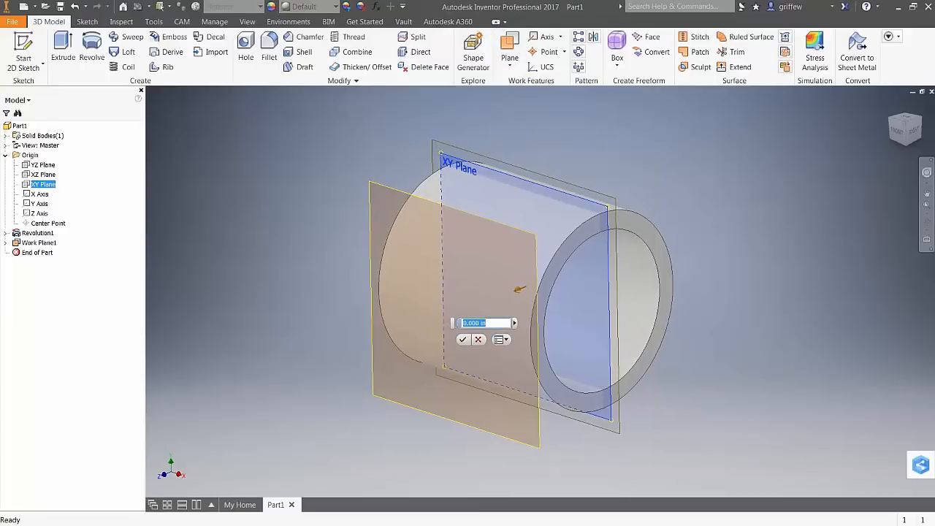
type("-2")
key("Return")
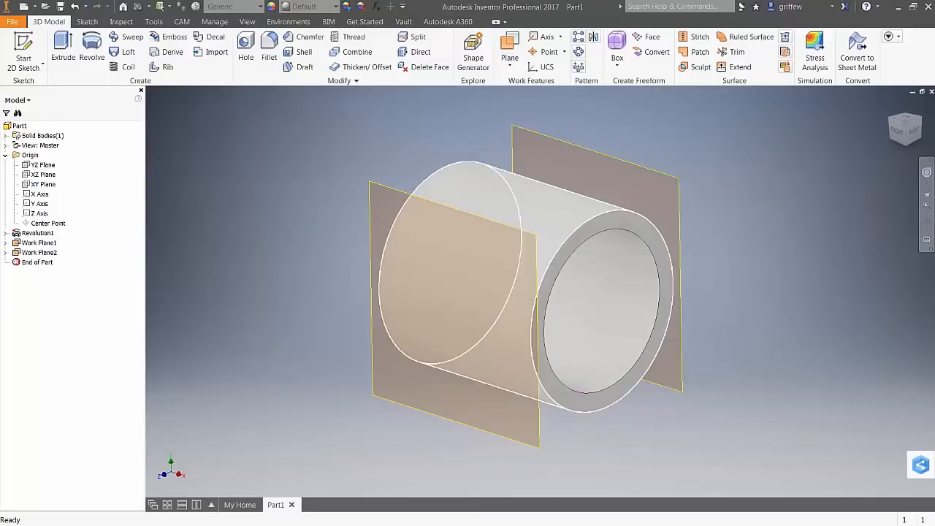
Turn off the visibility of both offset work planes, Work Plane1 and Work Plane2.
middle_click_drag(665, 259, 358, 185, "shift")
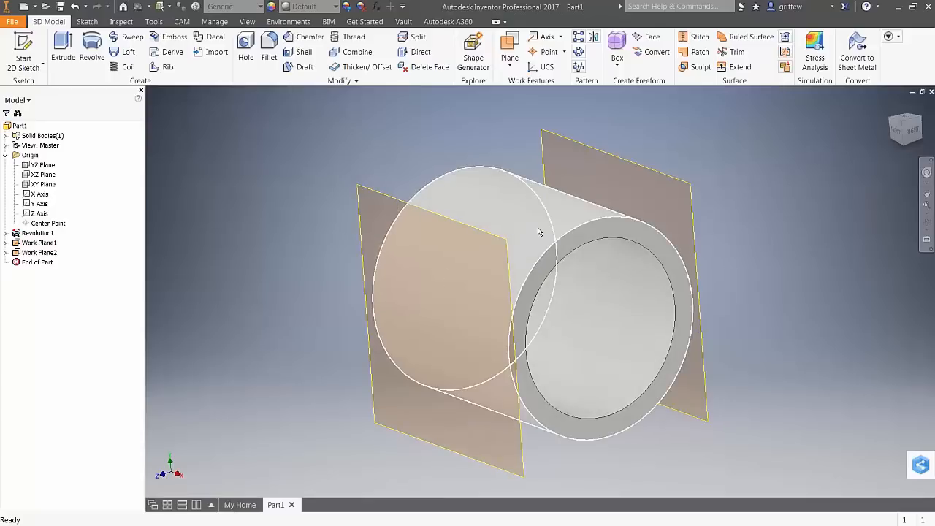
middle_click_drag(834, 251, 723, 254, "shift")
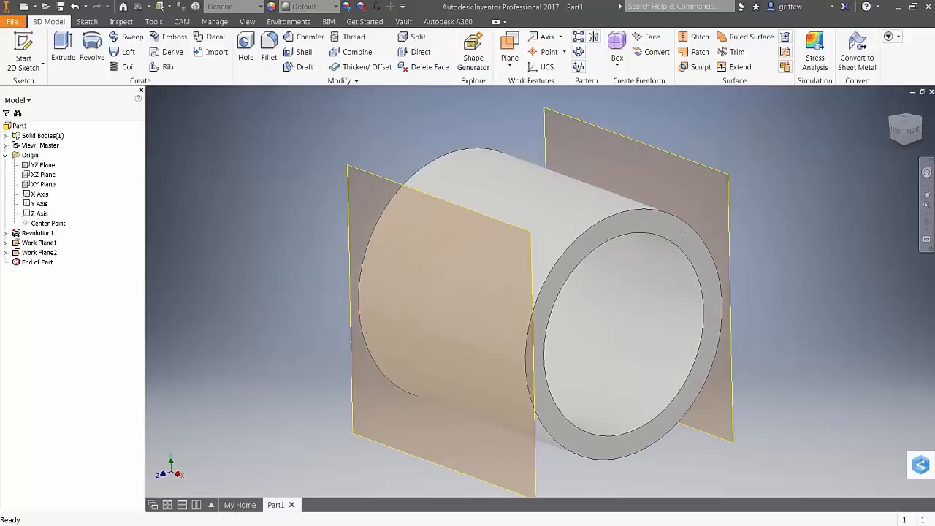
left_click(40, 243)
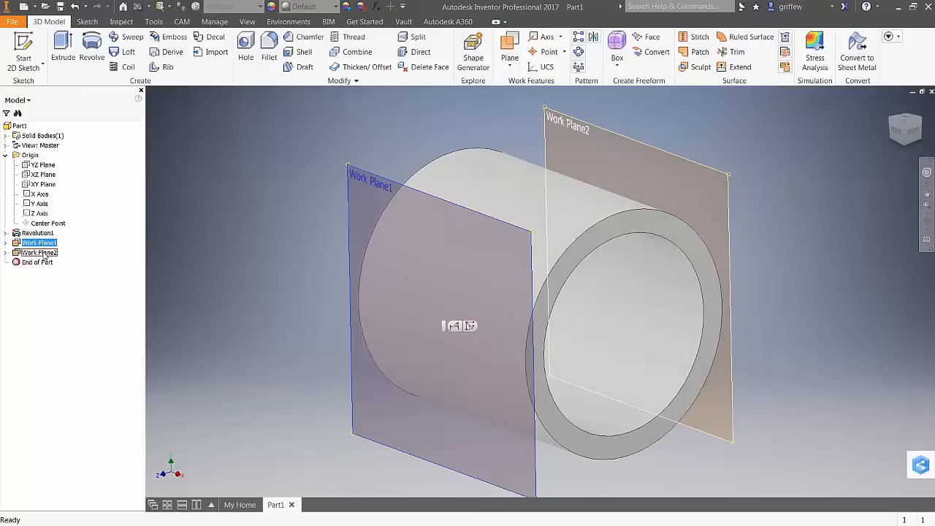
left_click(40, 252, "ctrl")
right_click(45, 253)
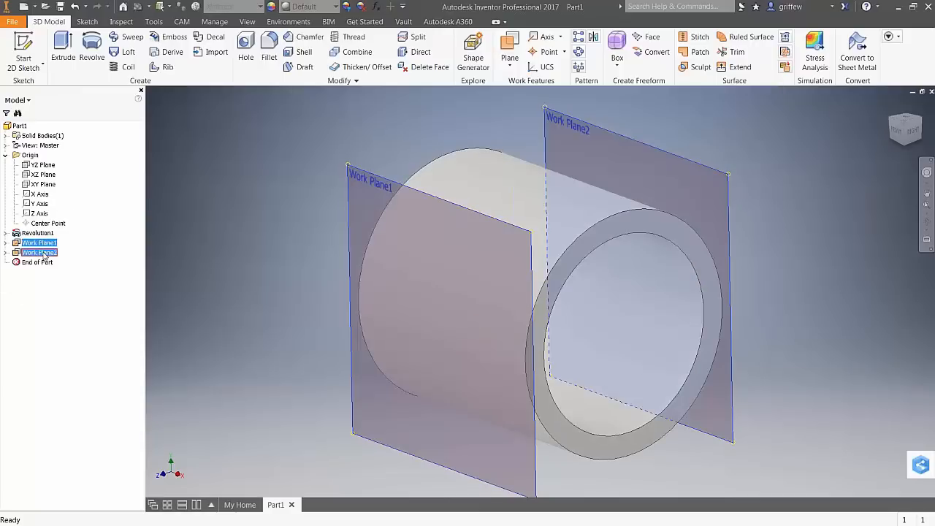
left_click(110, 320)
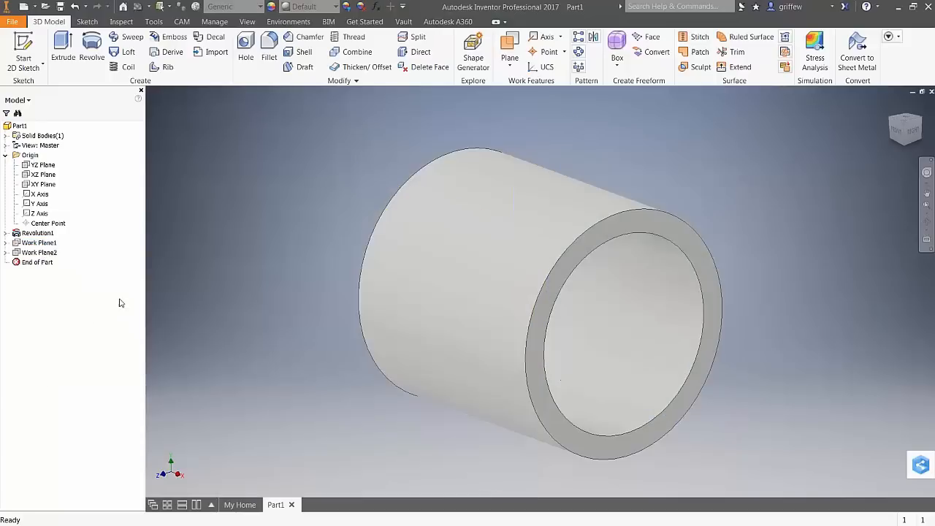
Start a new sketch on Work Plane1, the plane offset 2 in from the XY Plane.
key("F6")
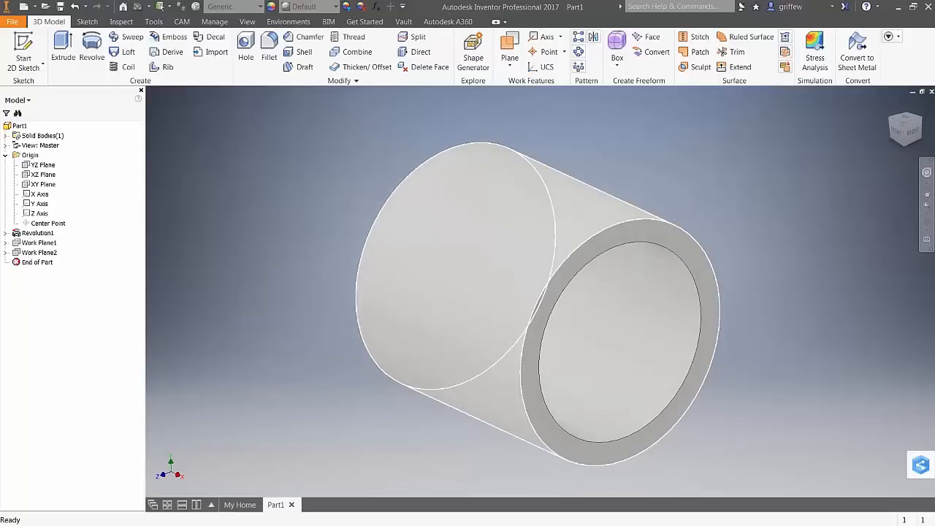
left_click(41, 244)
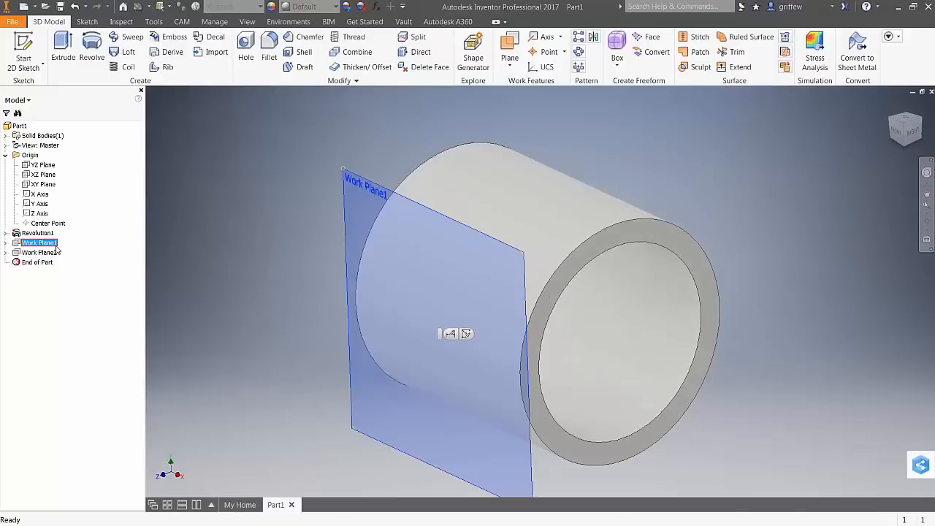
left_click(451, 334)
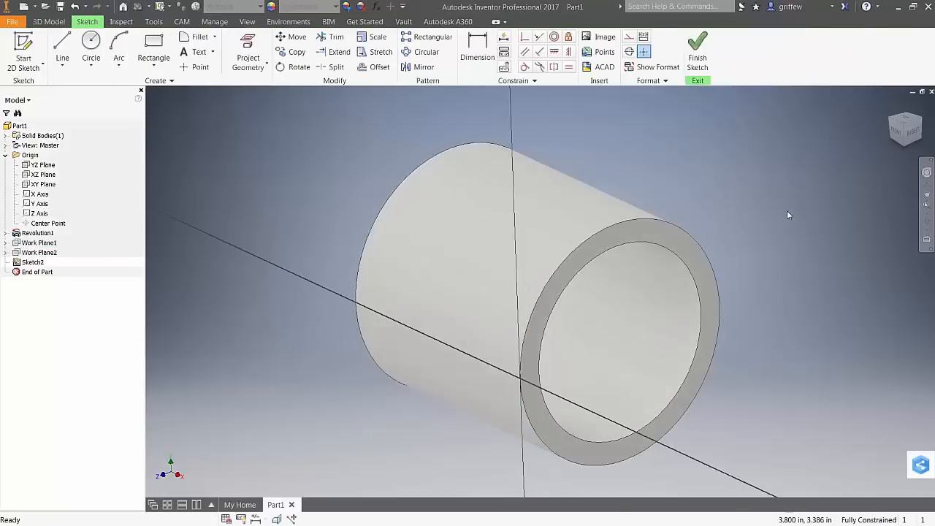
Sketch a rectangle about 2.06 in tall over the cylinder in the front view, straddling its horizontal center axis.
left_click(897, 132)
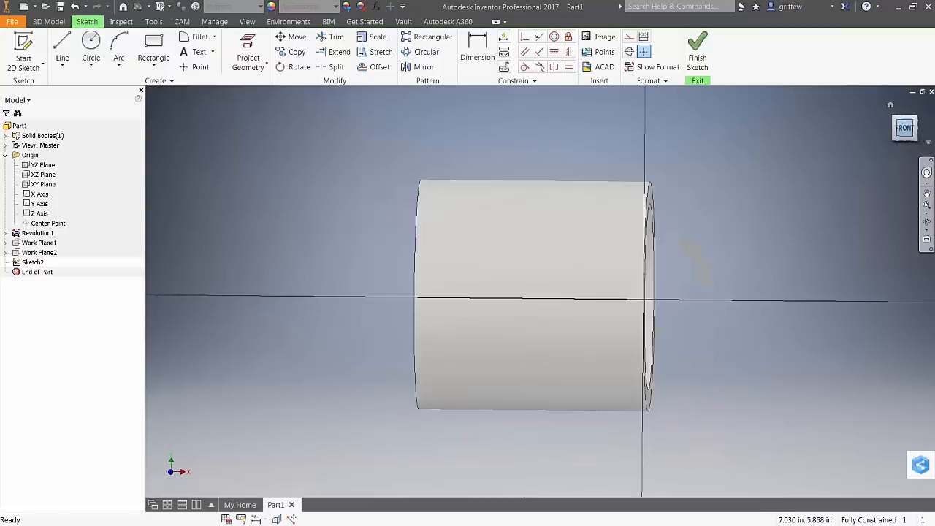
scroll(535, 303, "up", 3)
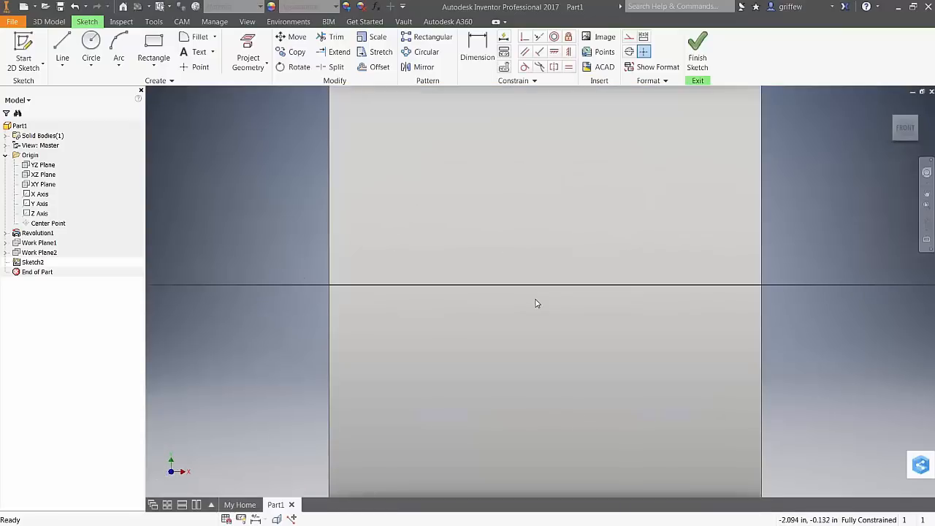
scroll(536, 303, "down", 2)
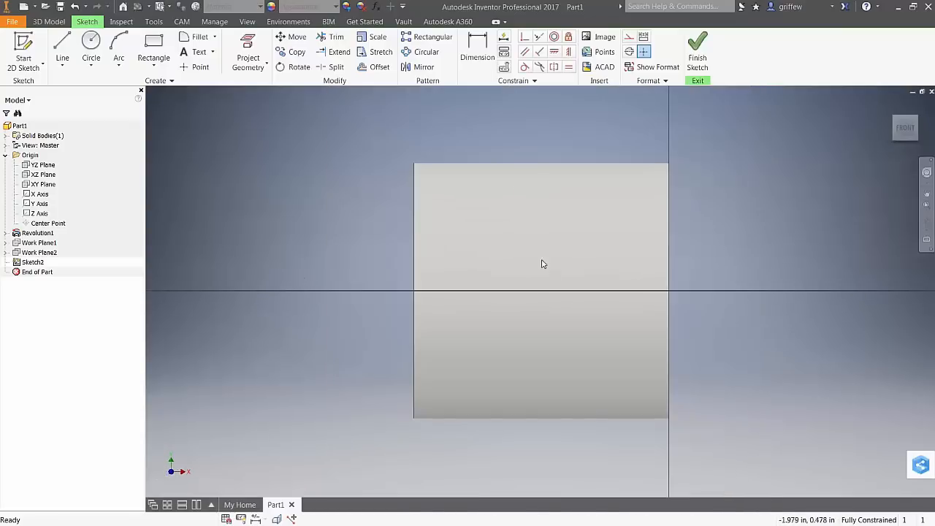
left_click(153, 46)
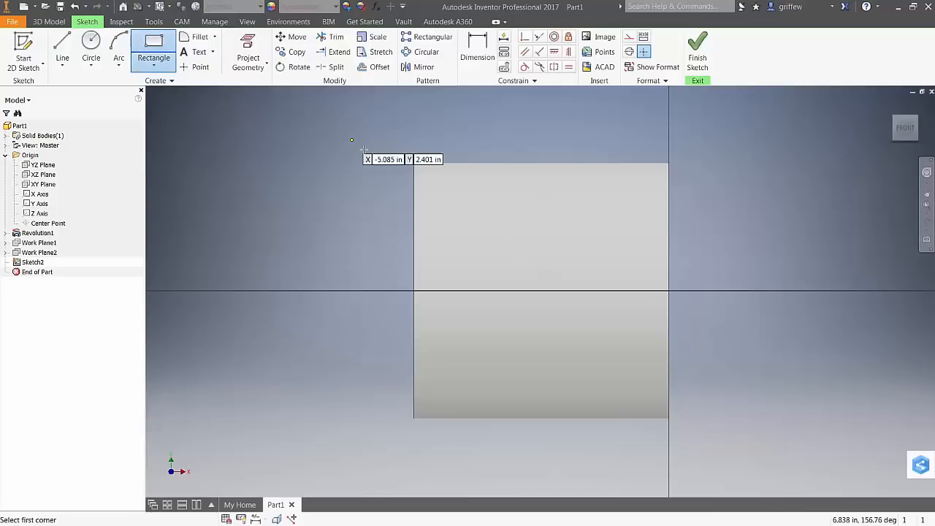
left_click(436, 234)
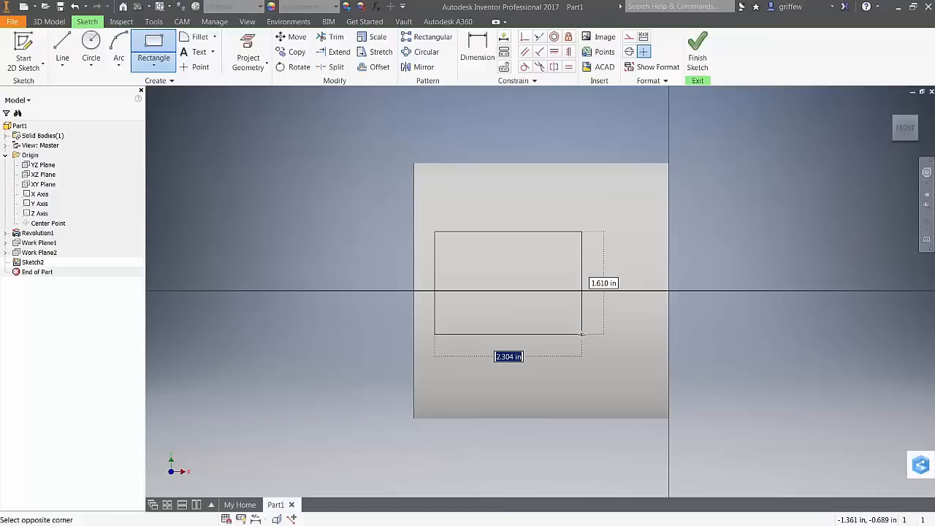
left_click(592, 354)
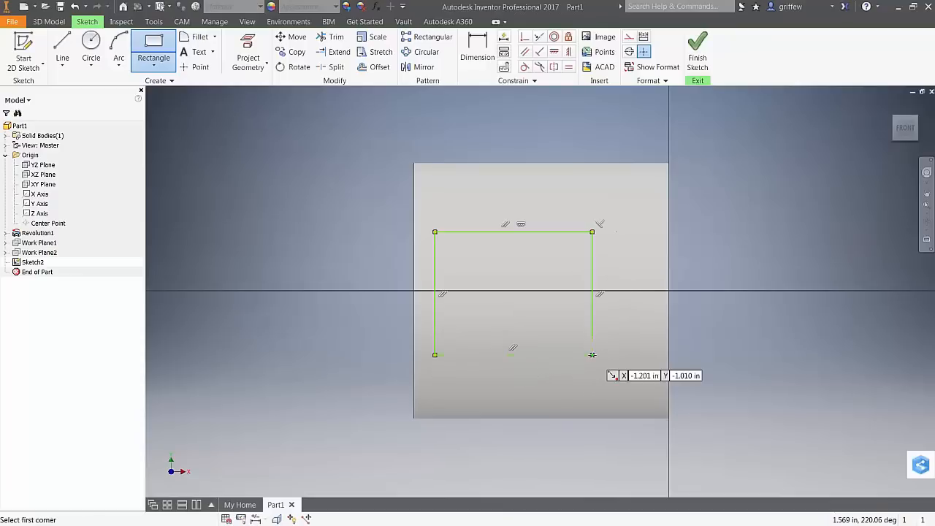
left_click(322, 190)
key("Escape")
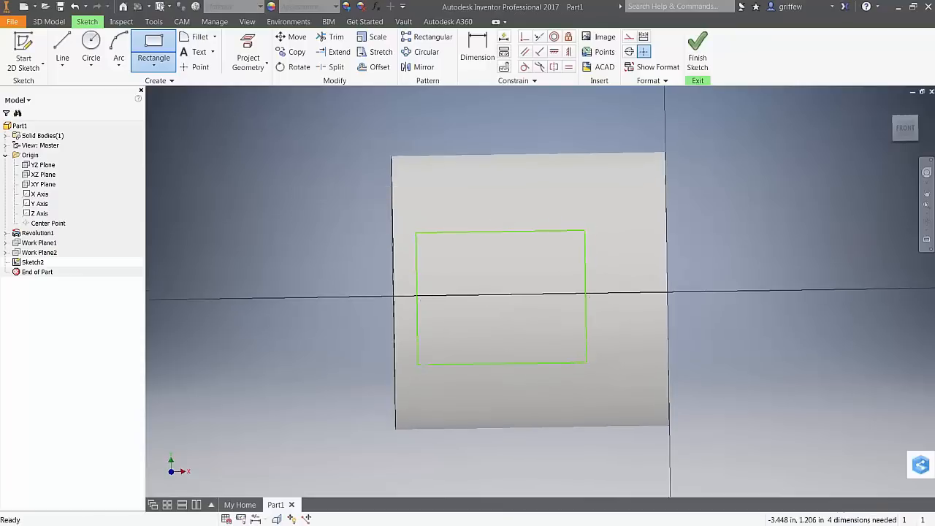
left_click_drag(445, 231, 463, 224)
middle_click_drag(650, 298, 687, 298, "shift")
left_click(907, 136)
key("Escape")
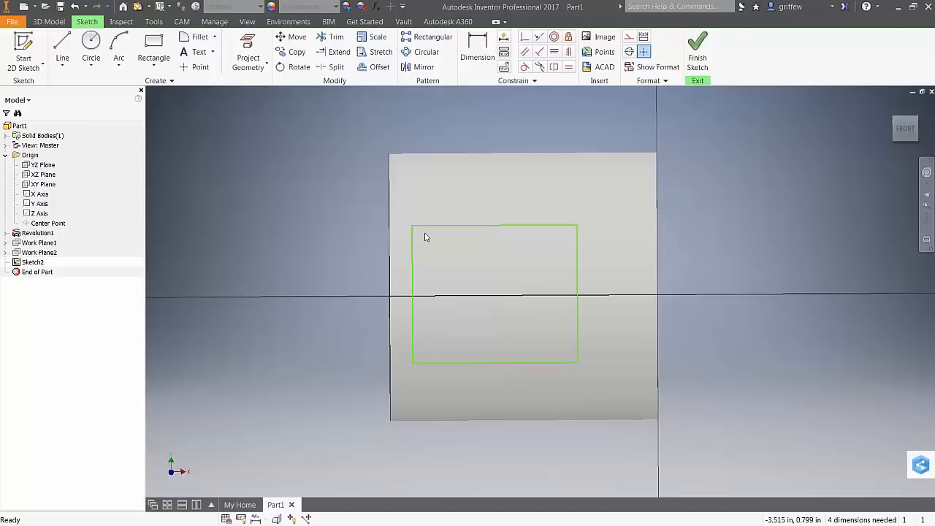
Fillet all four corners of the sketched rectangle with a 0.25 in radius.
left_click(199, 37)
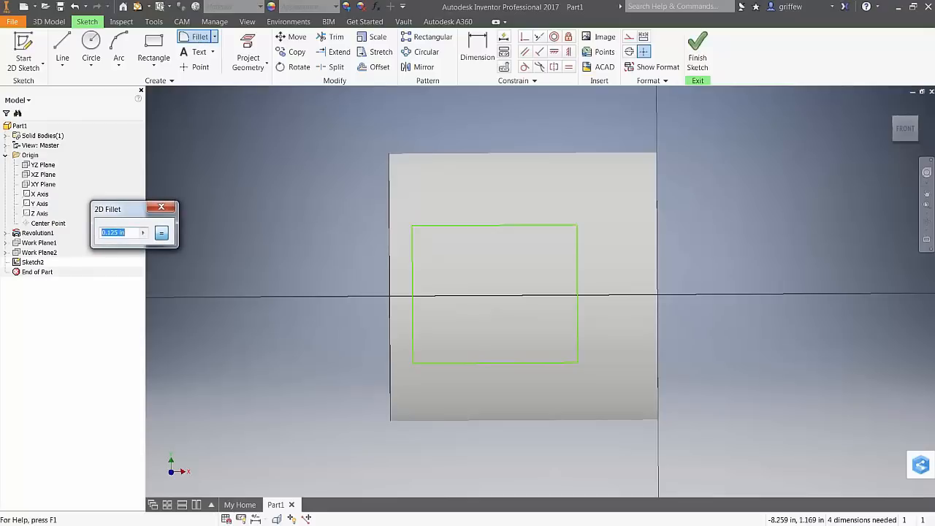
type(".25")
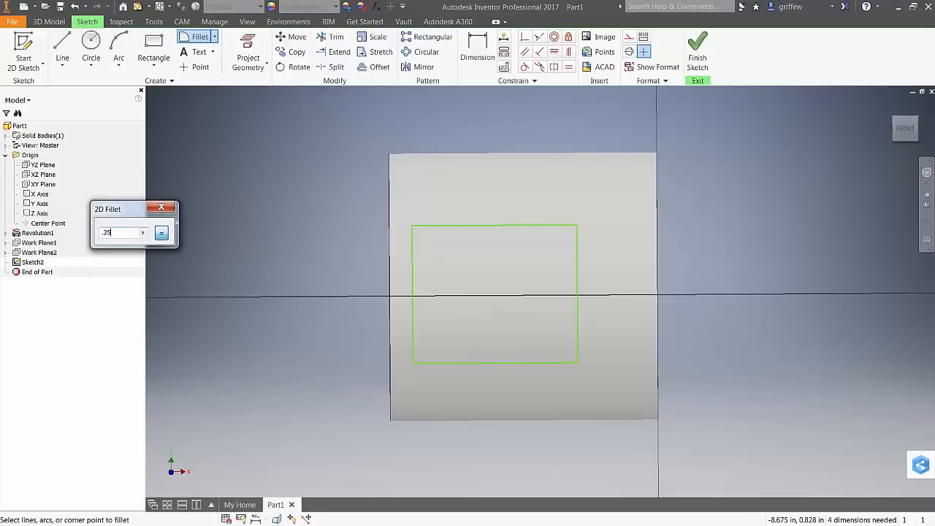
left_click(414, 231)
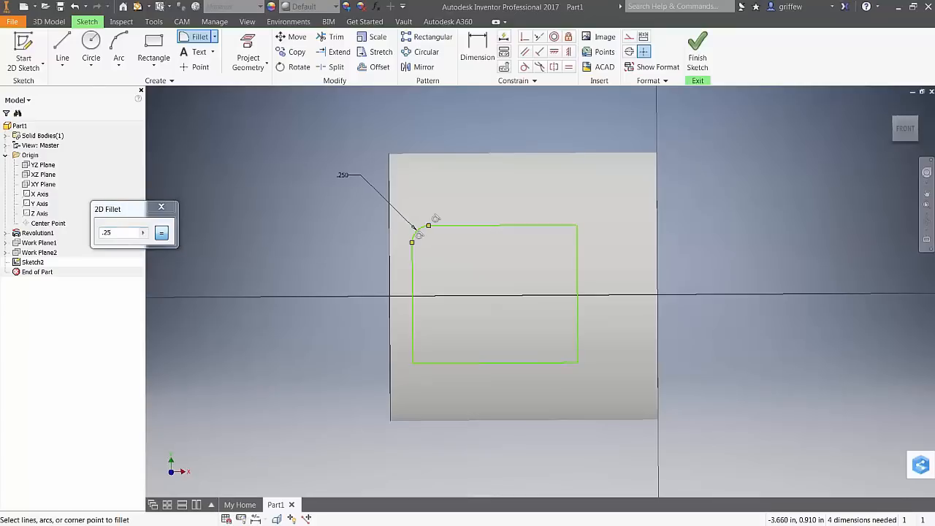
left_click(415, 364)
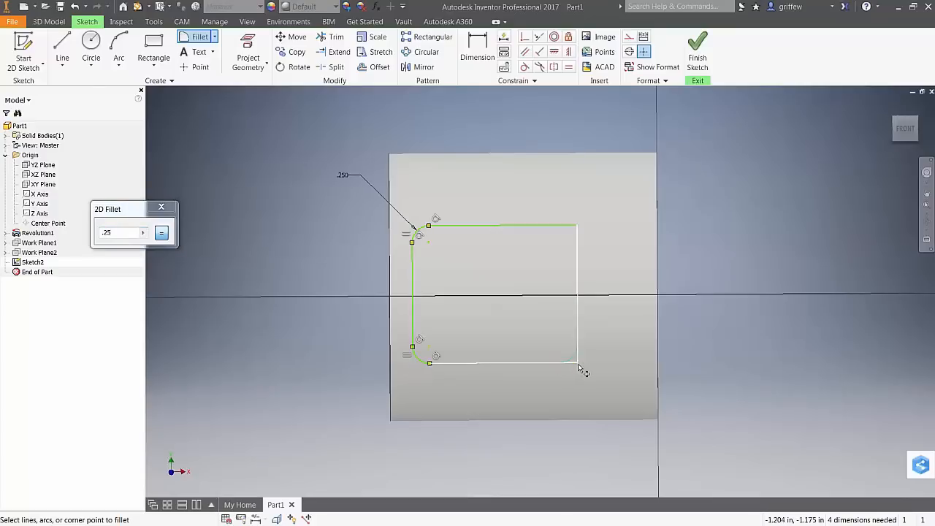
left_click(582, 370)
left_click(577, 229)
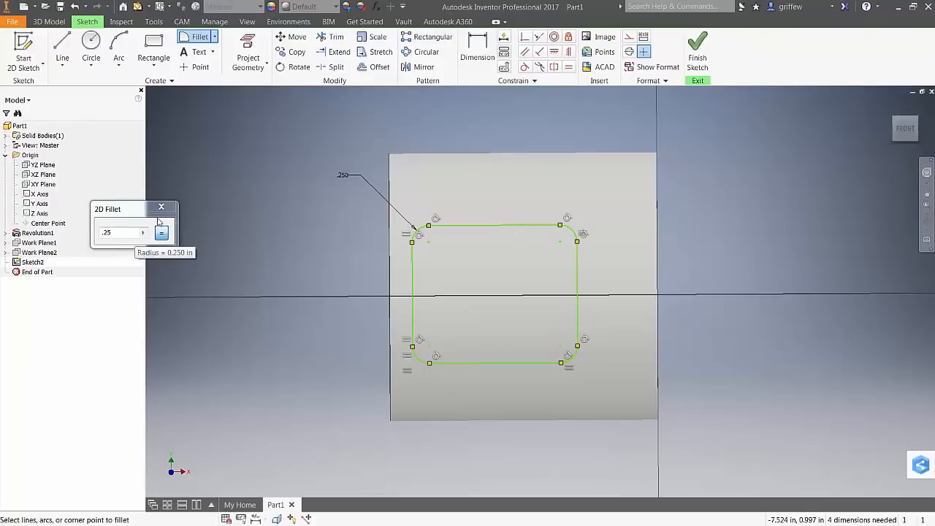
key("Escape")
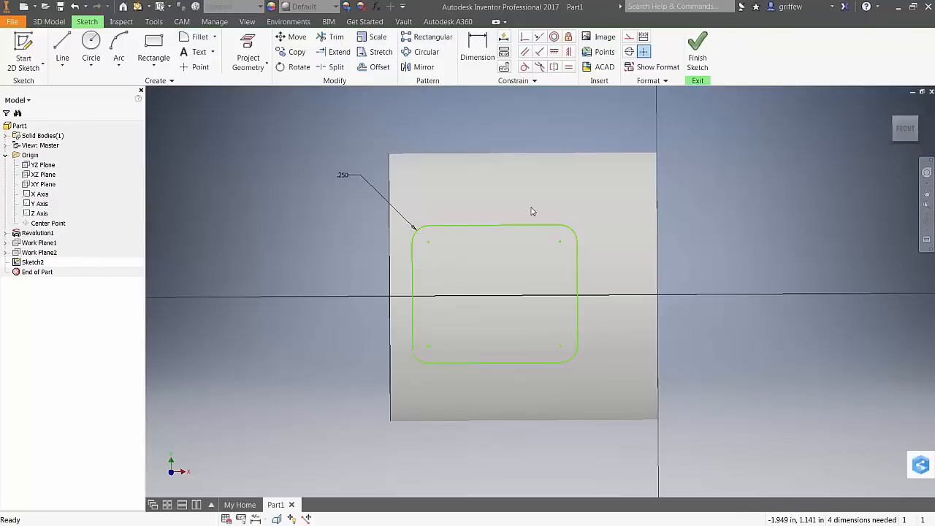
Dimension the height between the rectangle's upper and lower edges as 2 in.
left_click(475, 45)
left_click(466, 226)
left_click(466, 365)
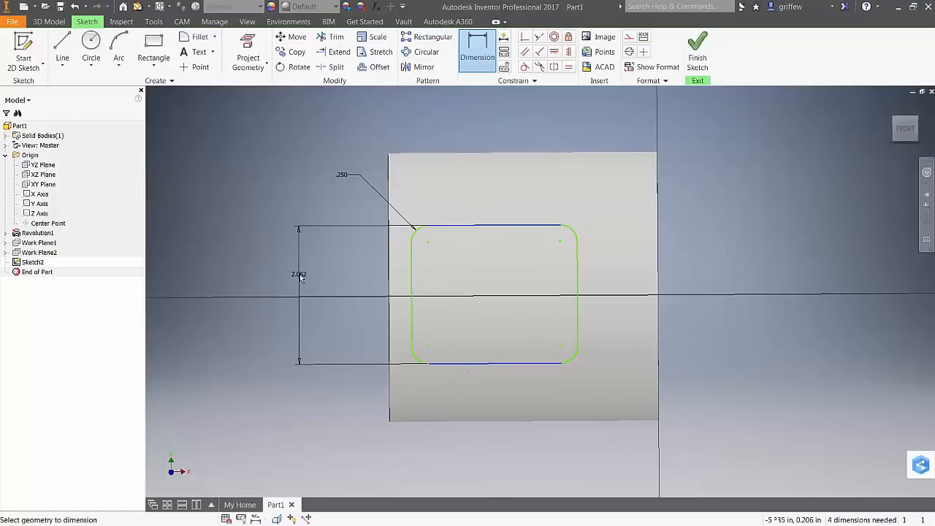
left_click(299, 278)
type("2")
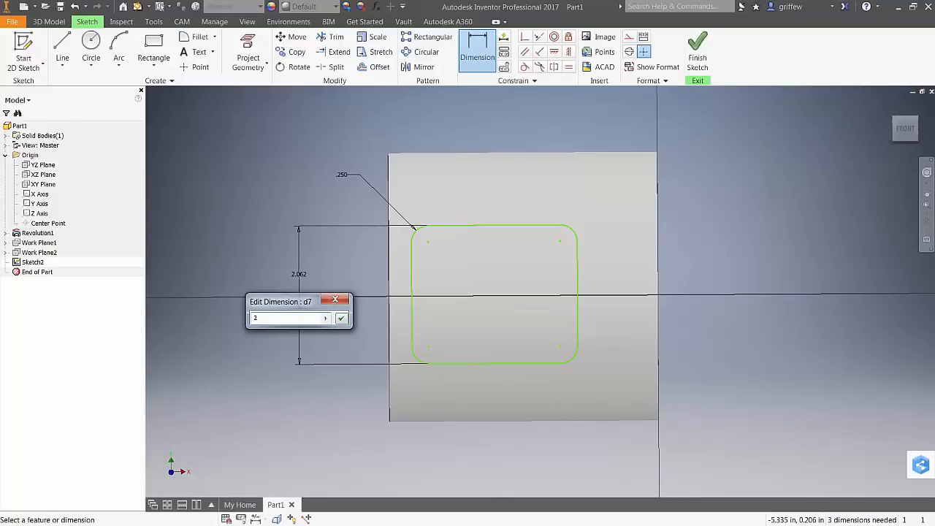
key("Return")
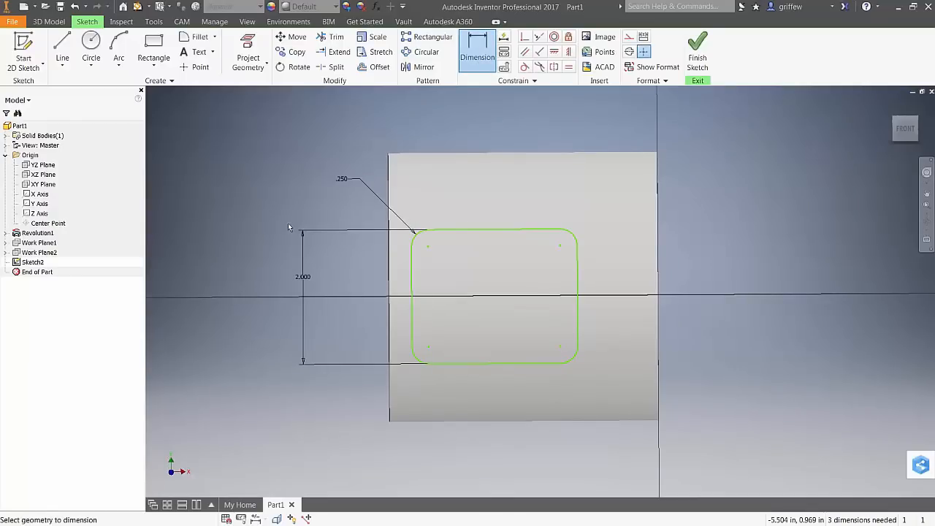
Dimension the width between the rectangle's two vertical edges as 2.5 in.
left_click(413, 295)
left_click(576, 293)
left_click(502, 124)
type("2.5")
key("Return")
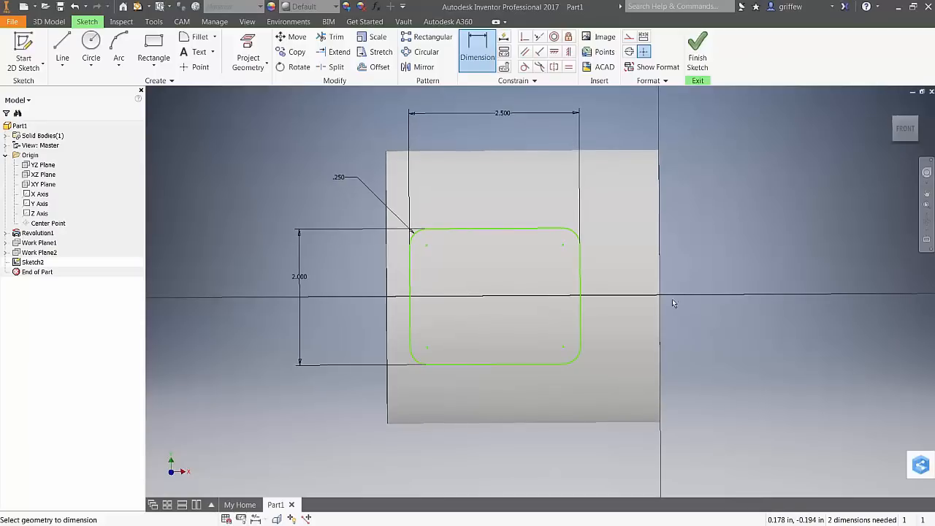
key("Escape")
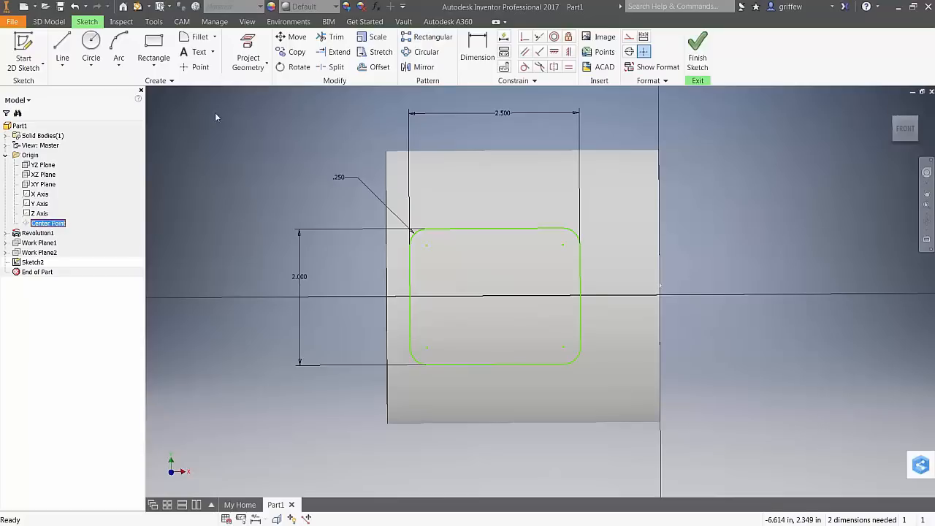
Project the origin's Center Point into the sketch as reference geometry.
left_click(248, 57)
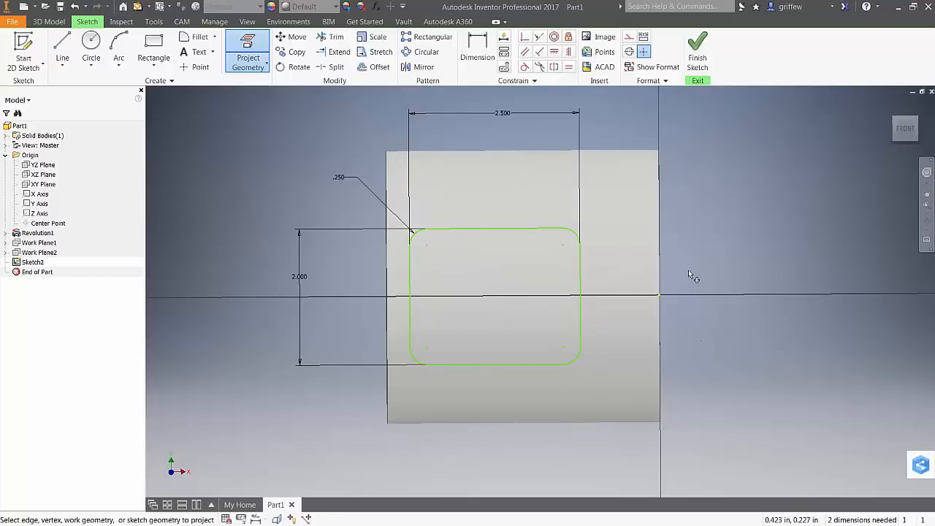
middle_click_drag(688, 270, 476, 283, "shift")
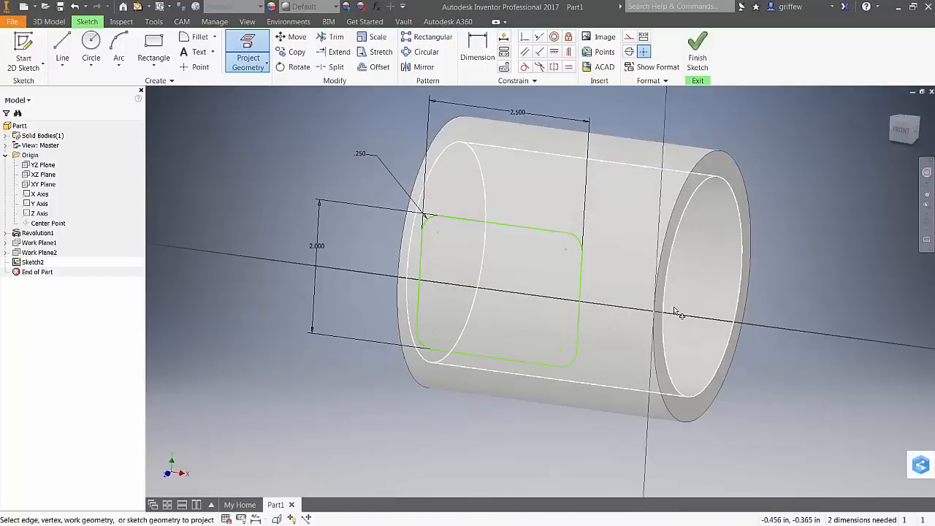
scroll(674, 313, "up", 1)
mouse_move(694, 285)
middle_mouse_down("shift")
mouse_move(548, 299)
mouse_move(660, 308)
mouse_move(641, 312)
middle_mouse_up("shift")
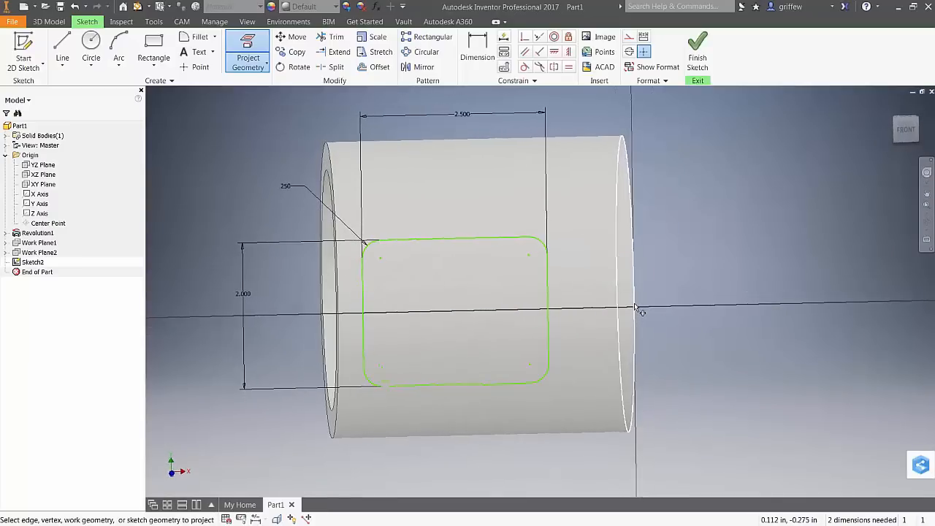
left_click(906, 130)
Dimension the horizontal distance from the projected center point to the rectangle's nearest vertical edge as 1.25 in.
left_click(486, 53)
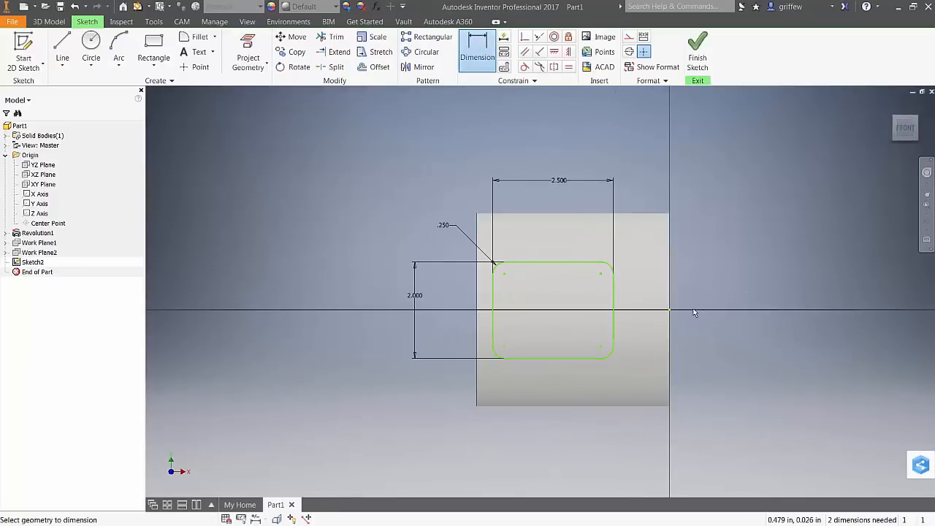
left_click(669, 316)
left_click(614, 292)
left_click(639, 184)
type("1.5")
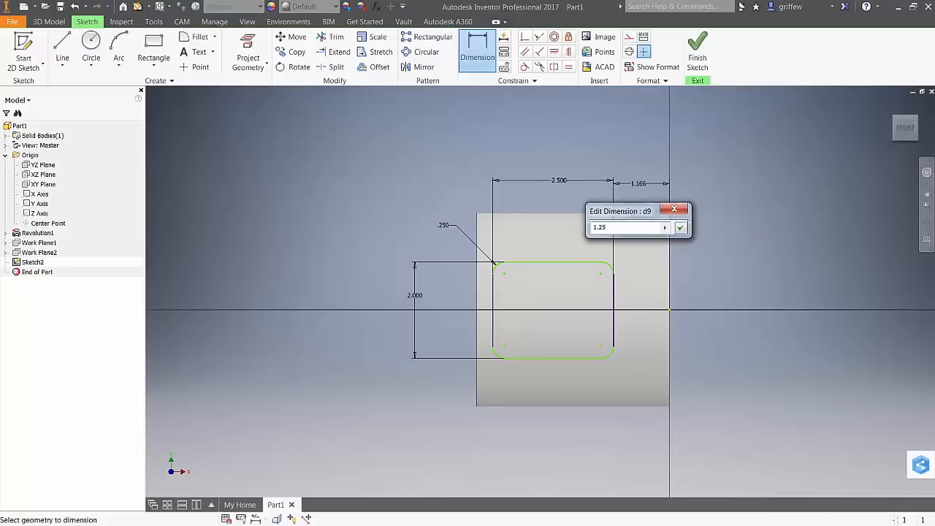
key("Return")
key("F6")
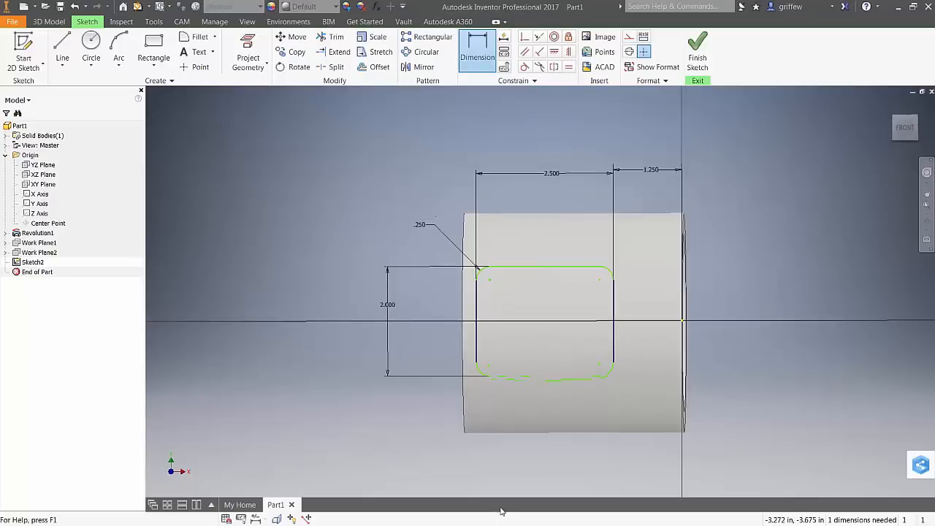
left_click(553, 283)
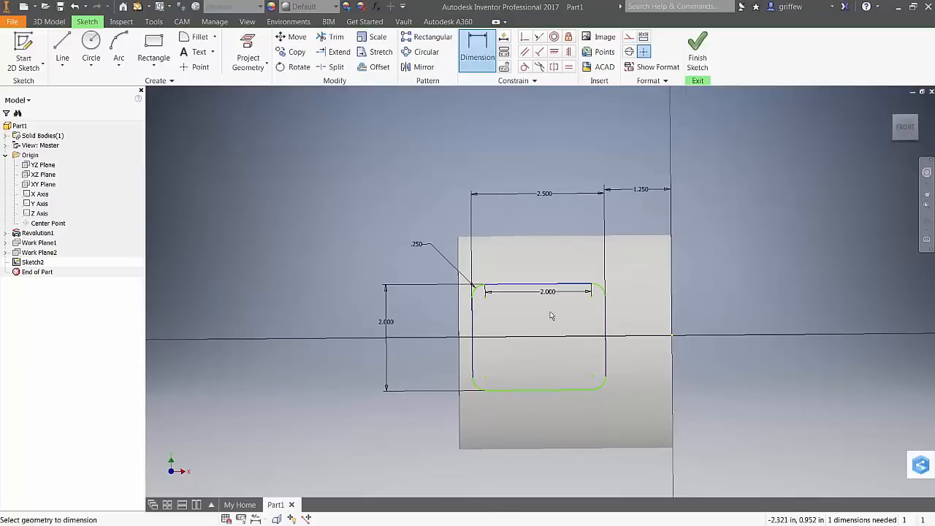
left_click(551, 329)
key("Escape")
mouse_move(544, 283)
left_mouse_down()
mouse_move(549, 338)
mouse_move(547, 243)
mouse_move(548, 284)
left_mouse_up()
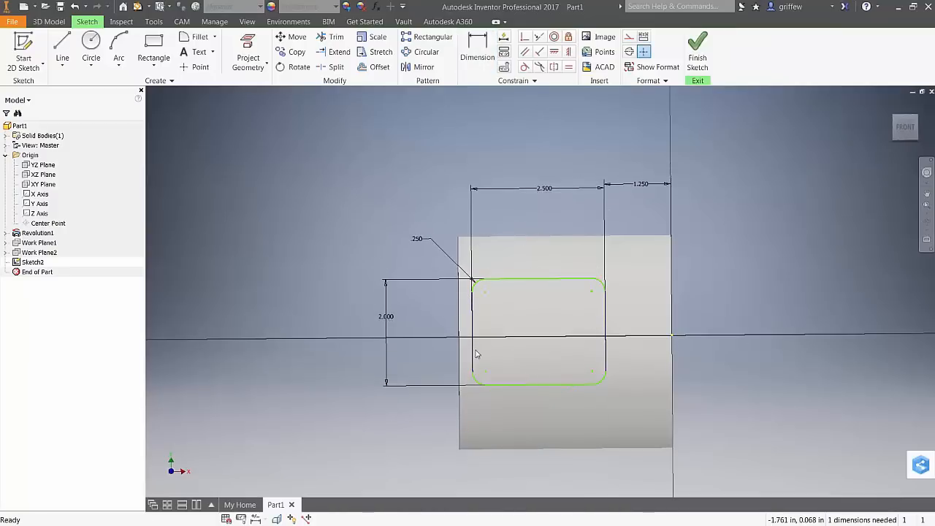
Draw a 4 in horizontal line from the projected center point across the cylinder and convert it to construction geometry.
left_click(63, 42)
left_click(671, 336)
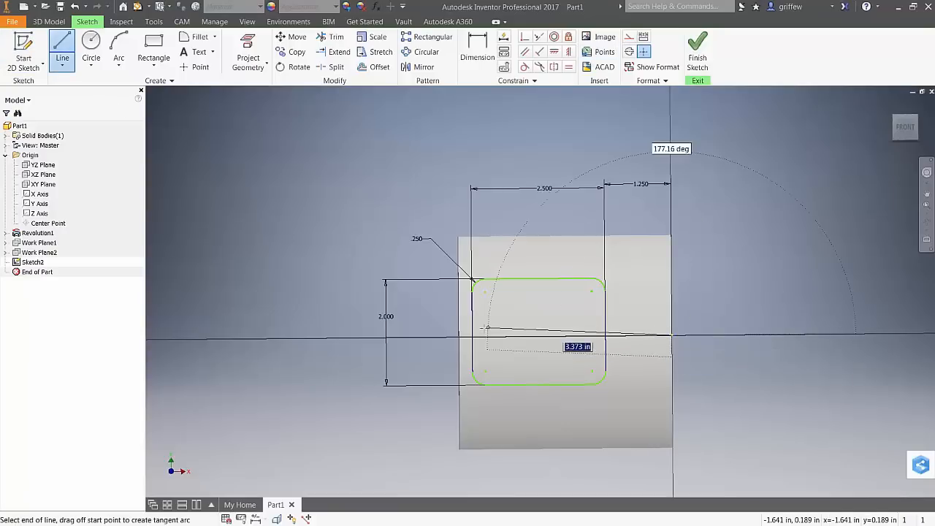
type("4")
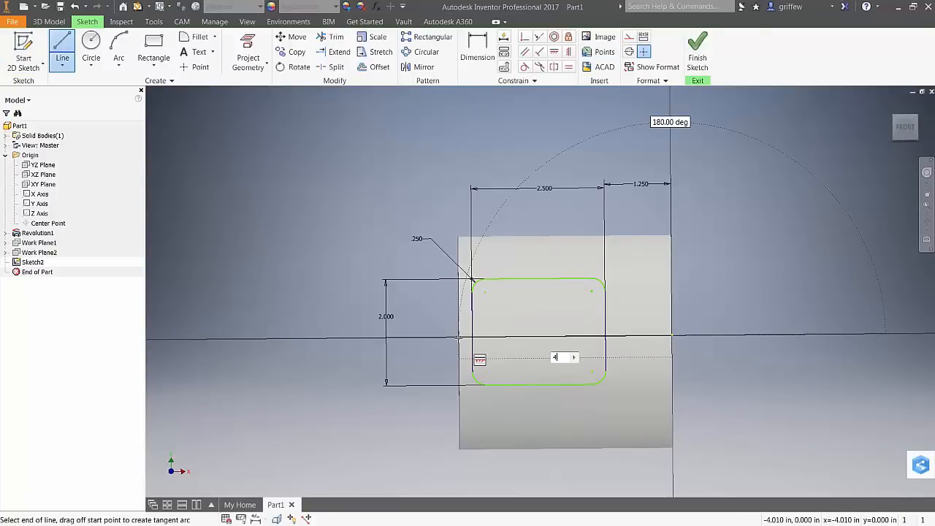
key("Return")
key("Escape")
left_click_drag(566, 359, 579, 432)
key("Escape")
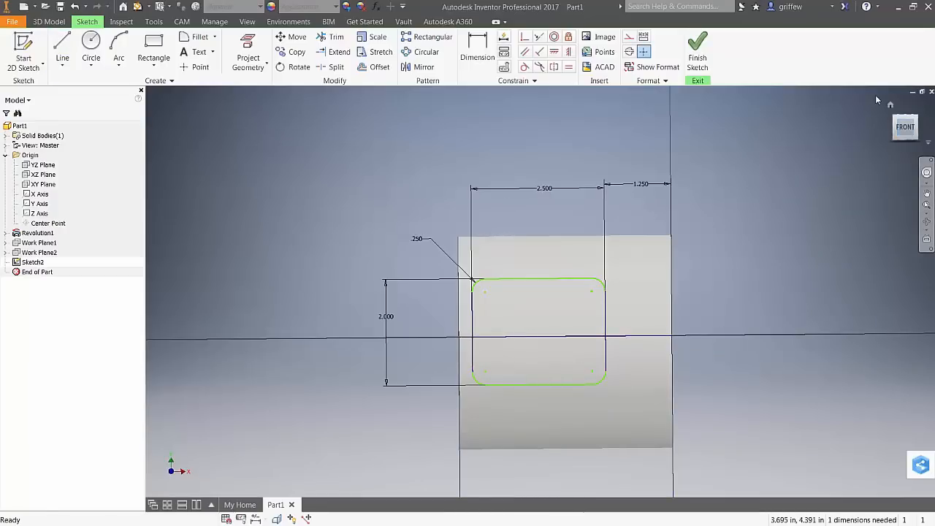
left_click(535, 335)
left_click(630, 37)
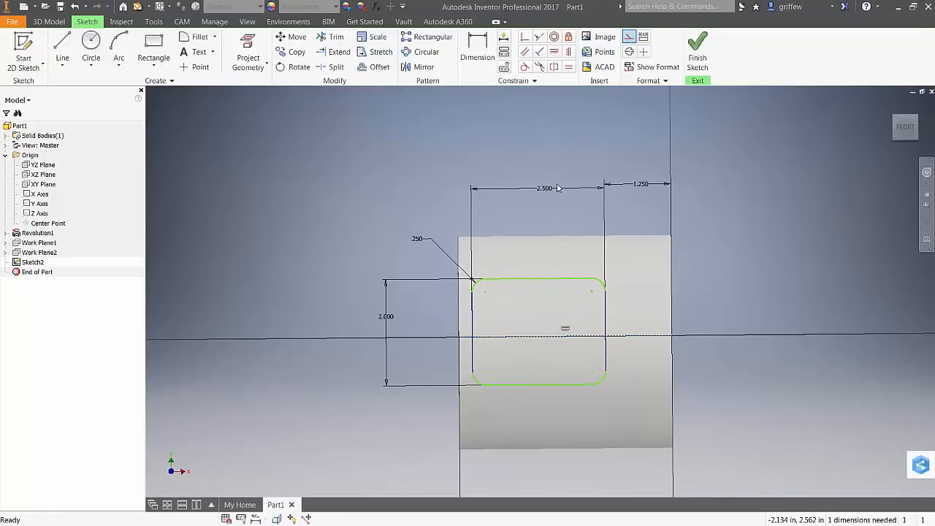
Make the rectangle's upper and lower edges symmetric about the horizontal construction line.
left_click(553, 66)
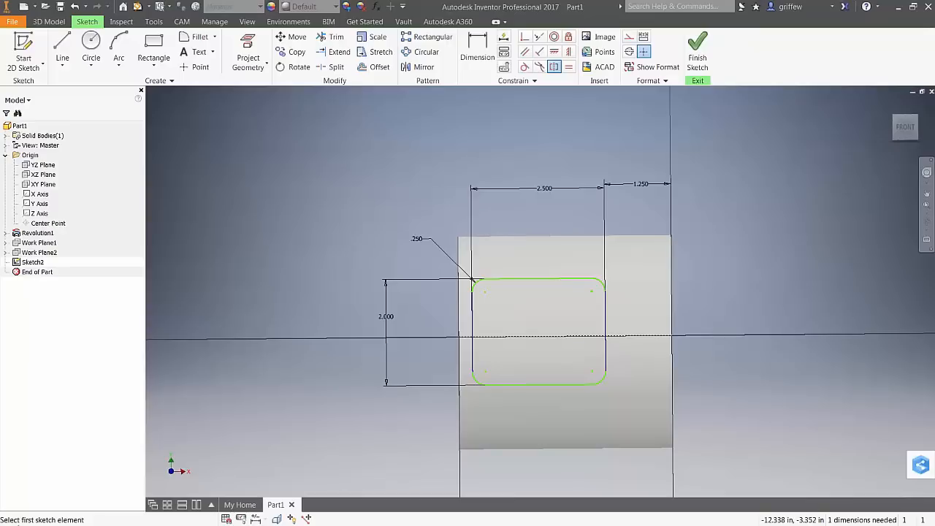
left_click(549, 278)
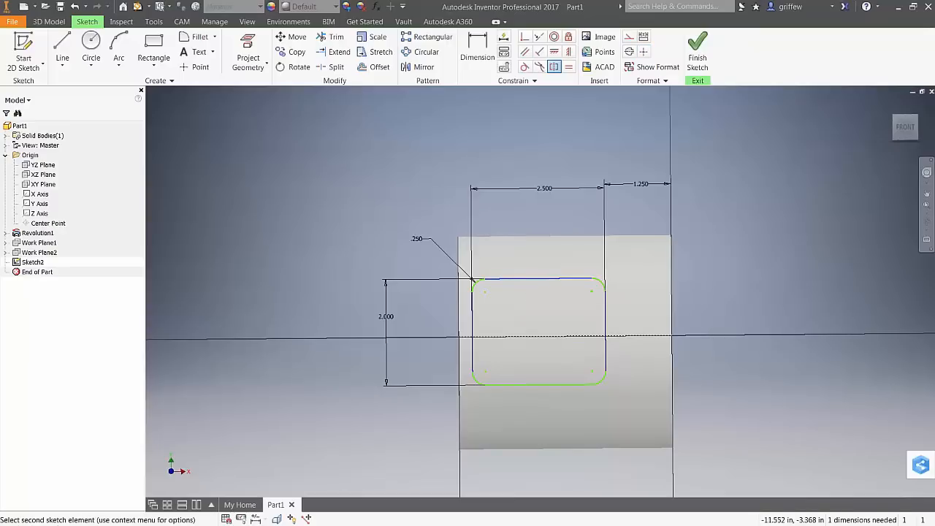
left_click(557, 392)
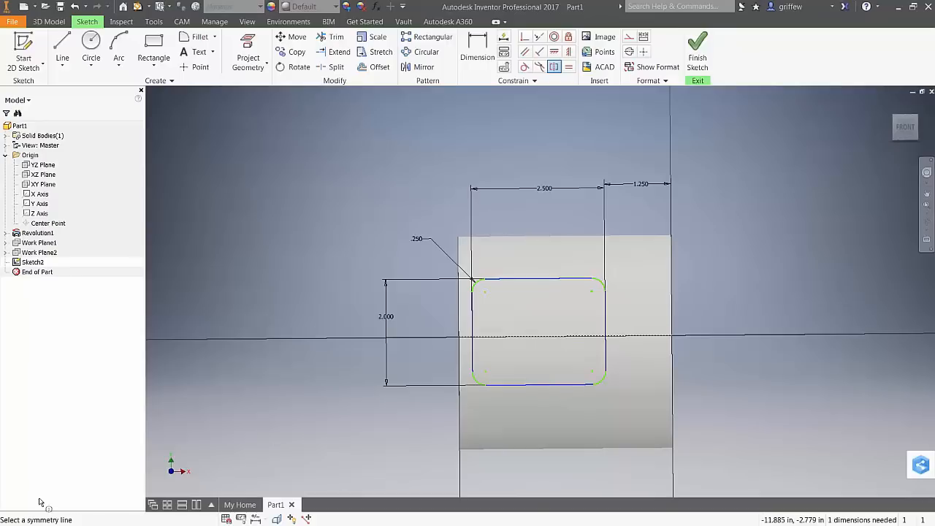
left_click(534, 336)
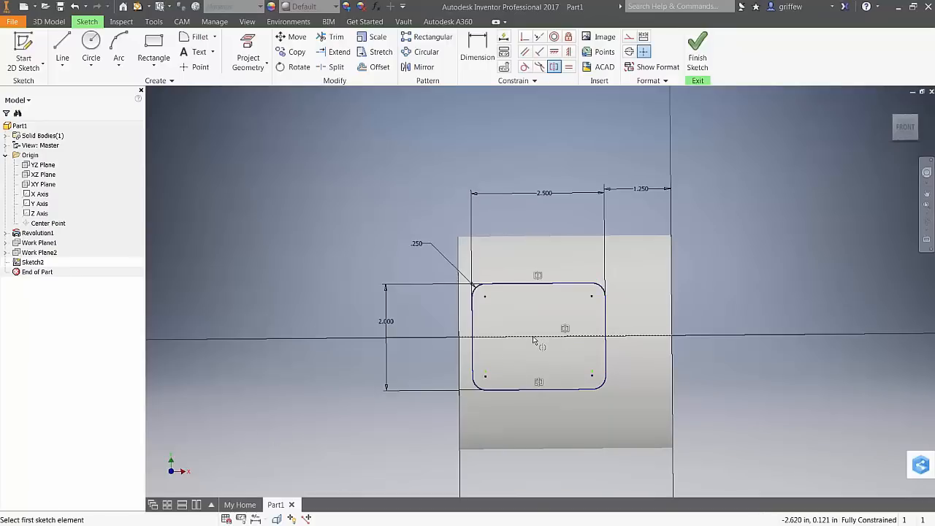
Test the symmetry by setting the rectangle's height to 1 in and returning it to 2 in.
key("Escape")
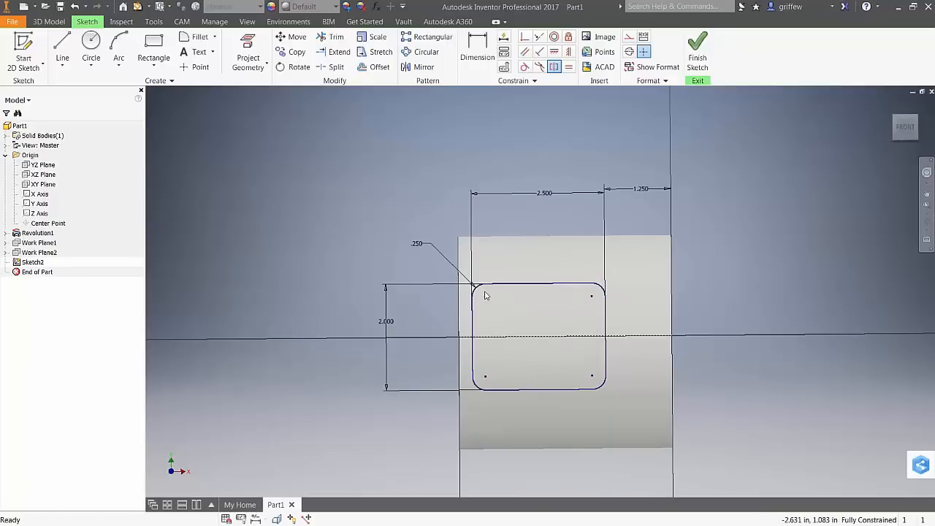
left_click(385, 321)
type("1")
key("Return")
double_click(433, 329)
type("2")
key("Return")
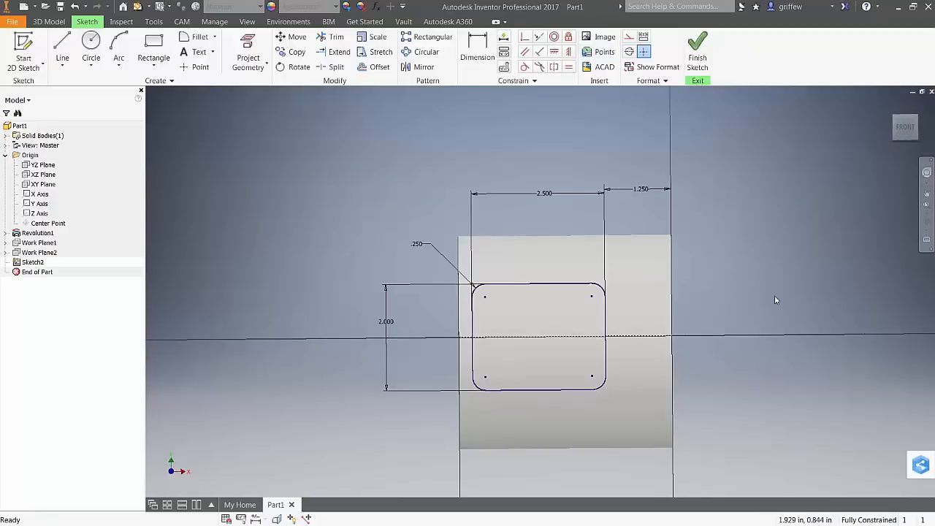
Finish the rounded-rectangle sketch and return to the part in isometric view.
key("F6")
mouse_move(526, 406)
middle_mouse_down("shift")
mouse_move(530, 390)
mouse_move(510, 366)
middle_mouse_up("shift")
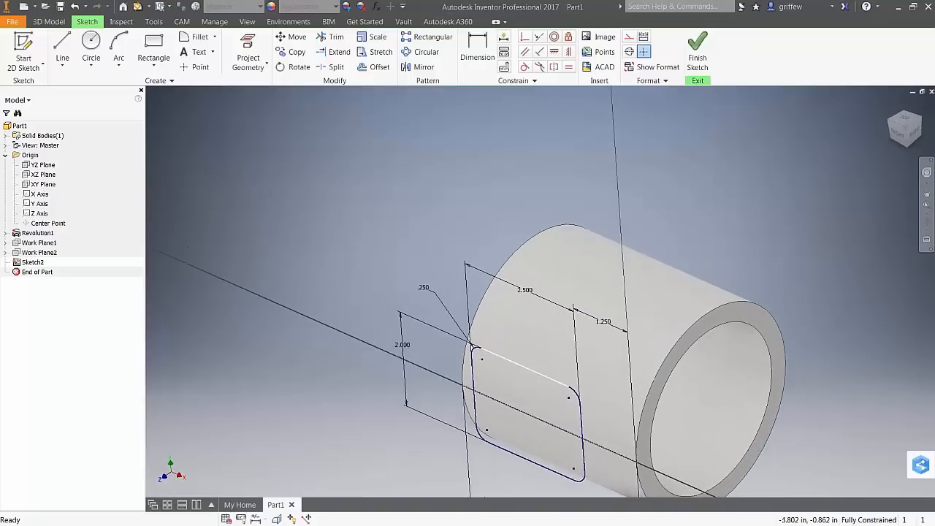
left_click(697, 53)
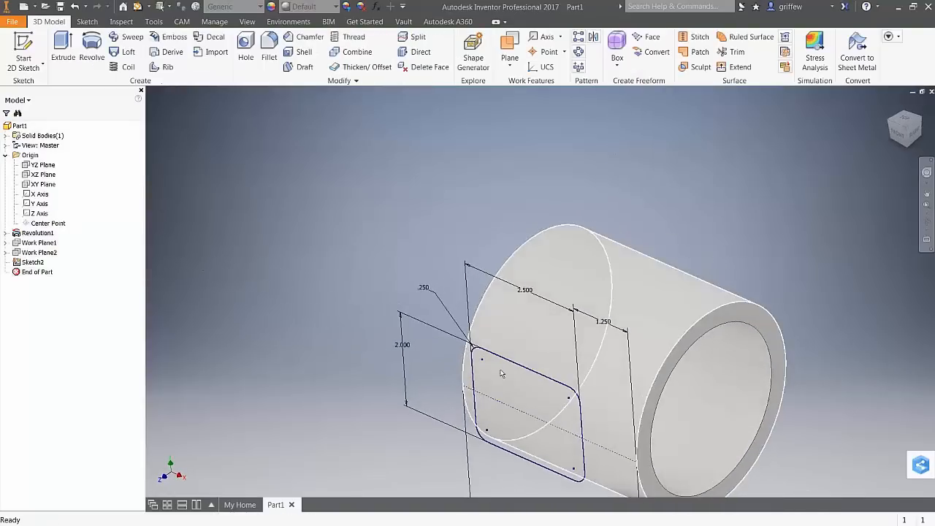
Start an Emboss of the rounded rectangle using Engrave from Face with a depth of .375 in.
middle_click_drag(611, 414, 609, 332)
scroll(609, 332, "down", 1)
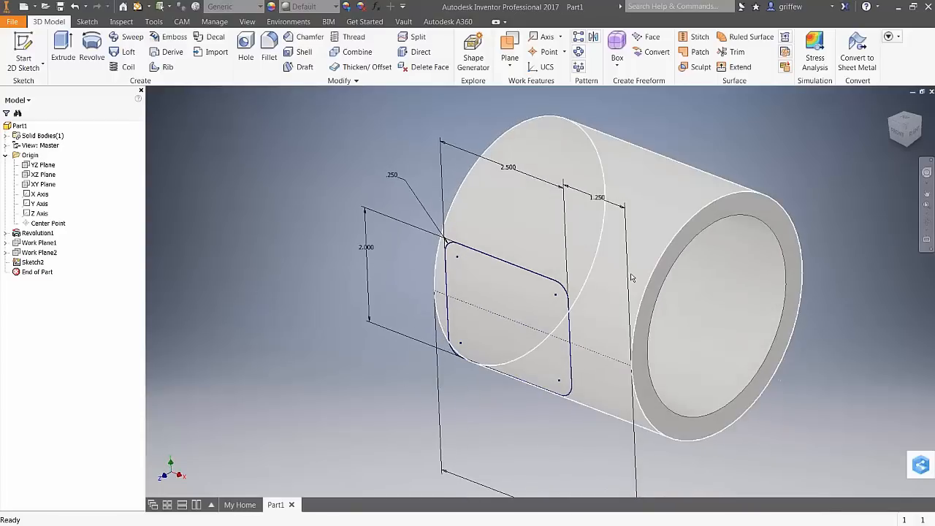
scroll(628, 324, "down", 1)
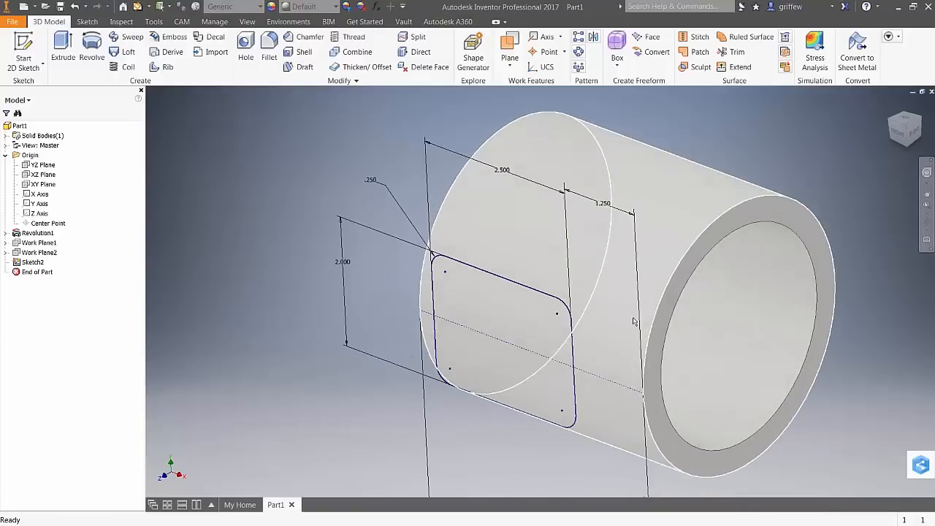
scroll(613, 322, "up", 1)
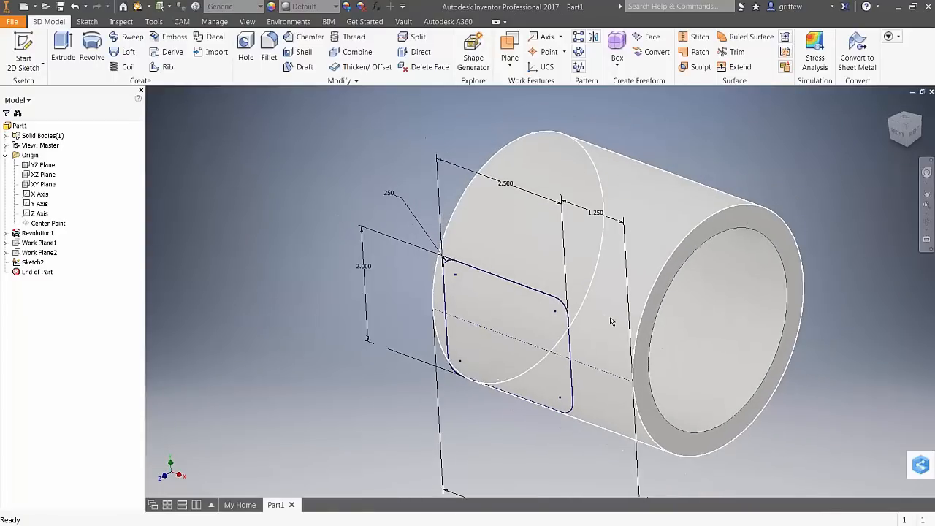
middle_click_drag(611, 321, 611, 299)
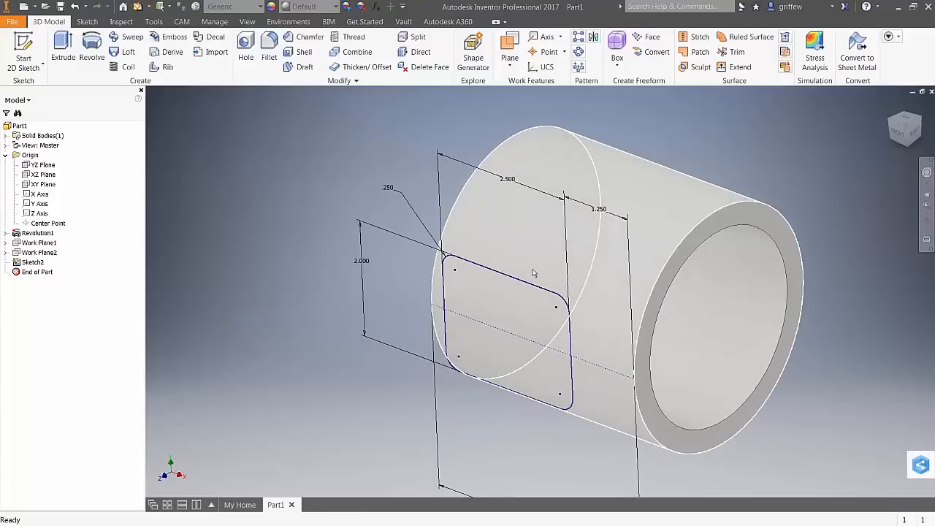
left_click(163, 39)
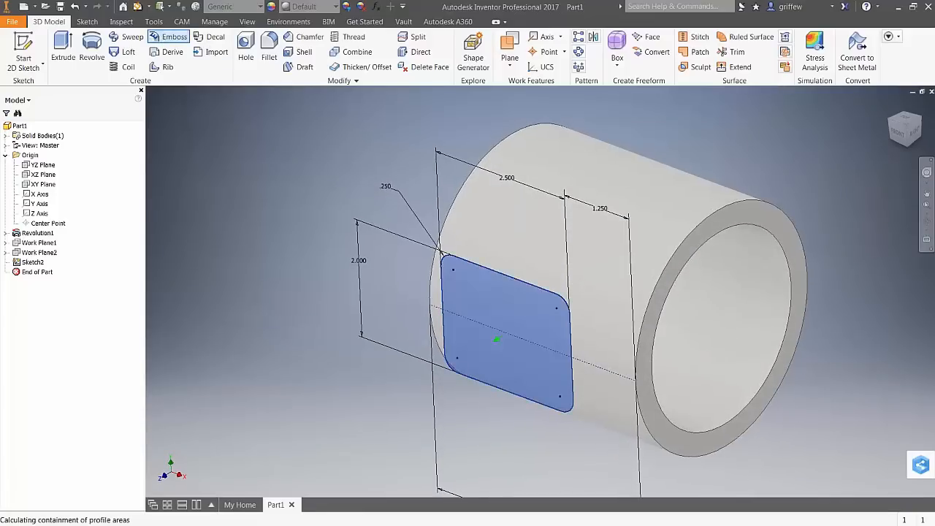
left_click_drag(6, 243, 232, 200)
left_click(283, 229)
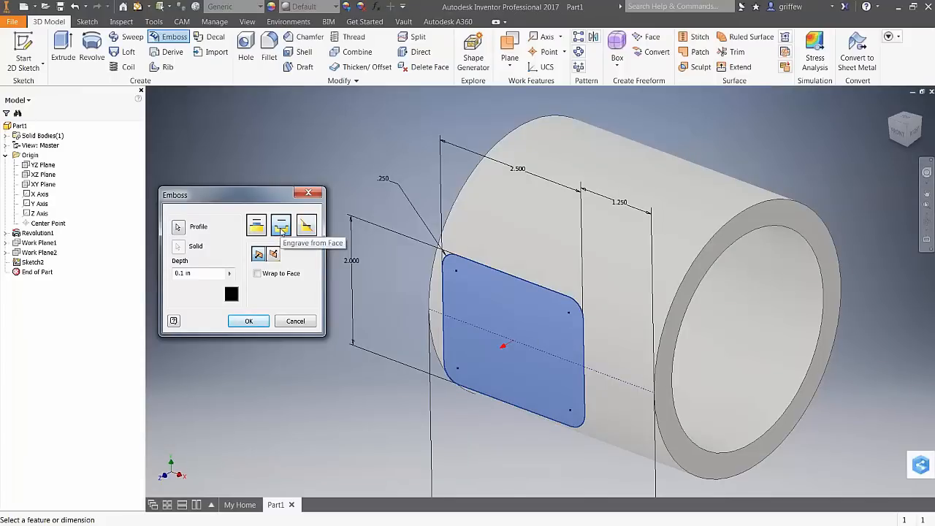
left_click(191, 277)
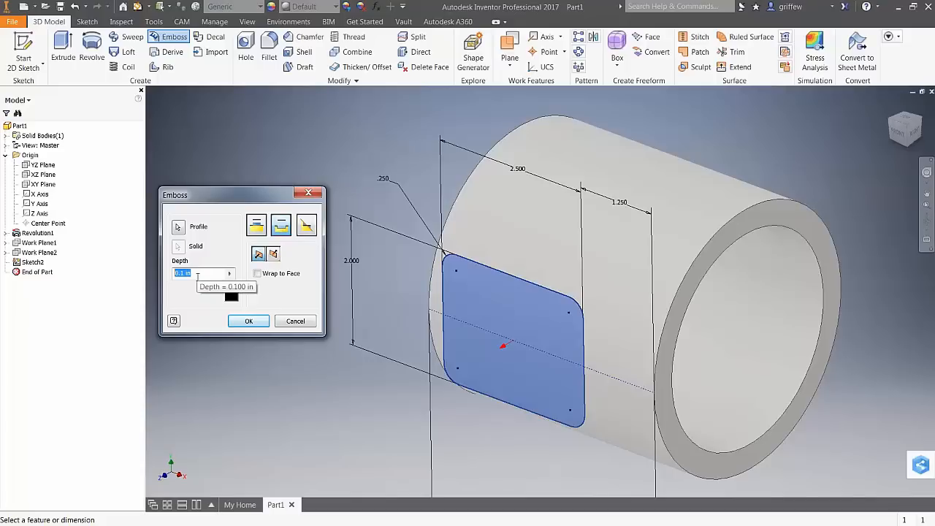
key("BackSpace")
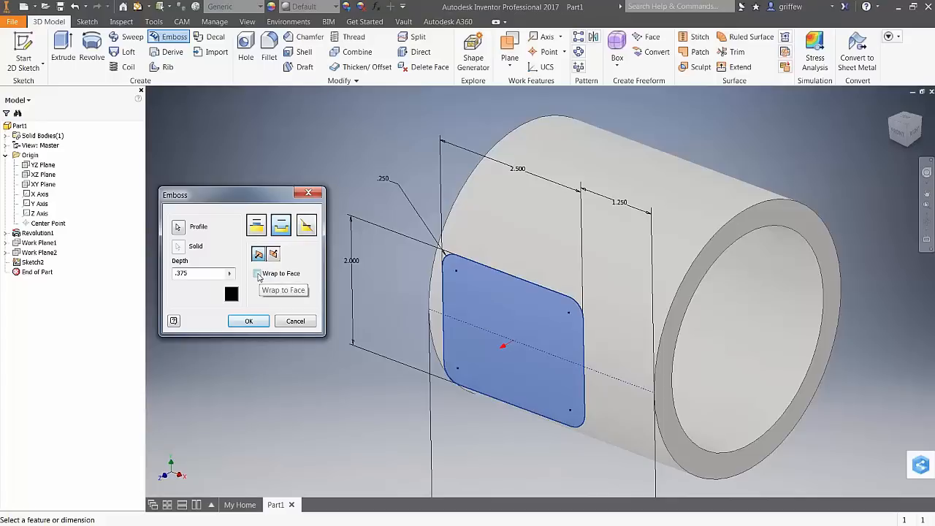
Wrap the engraving onto the cylinder's outer face, reverse its direction toward the cylinder, and create the feature.
left_click(257, 274)
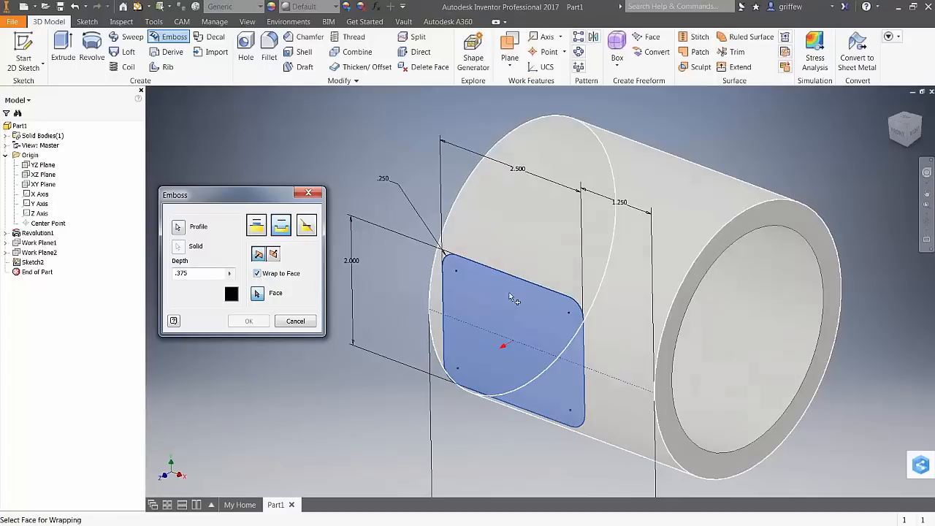
left_click(675, 253)
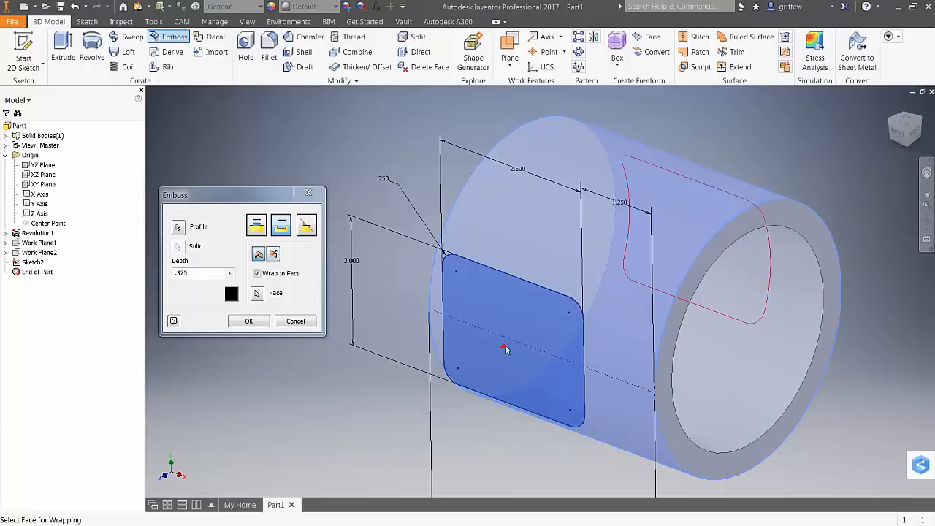
left_click(275, 252)
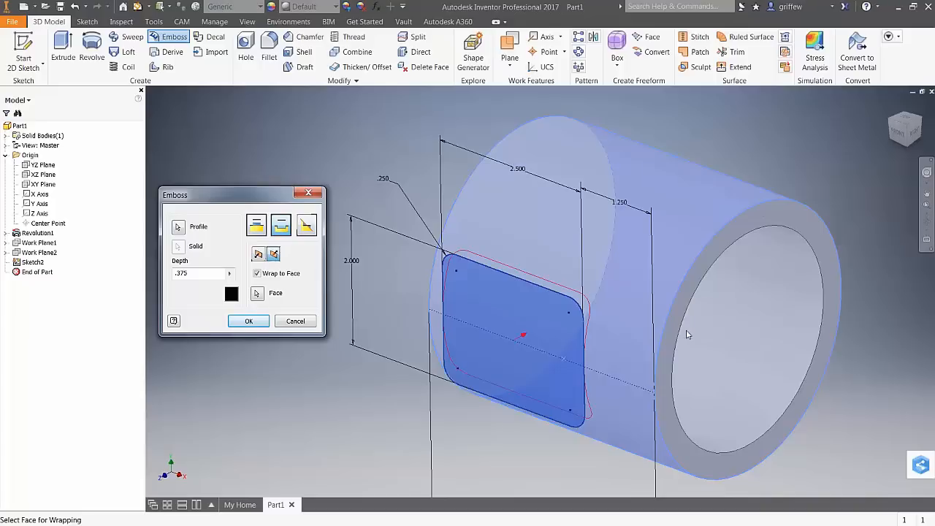
mouse_move(576, 315)
middle_mouse_down("shift")
mouse_move(614, 309)
mouse_move(584, 308)
middle_mouse_up("shift")
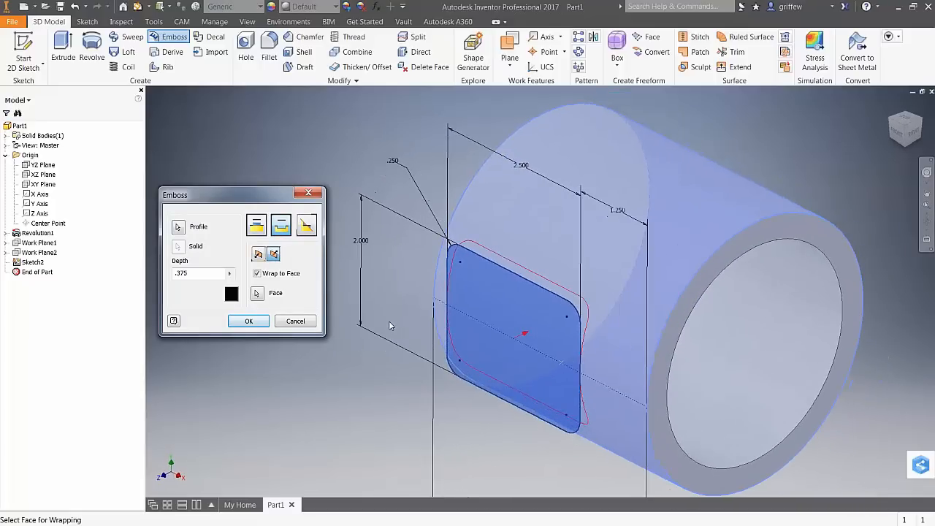
left_click(239, 323)
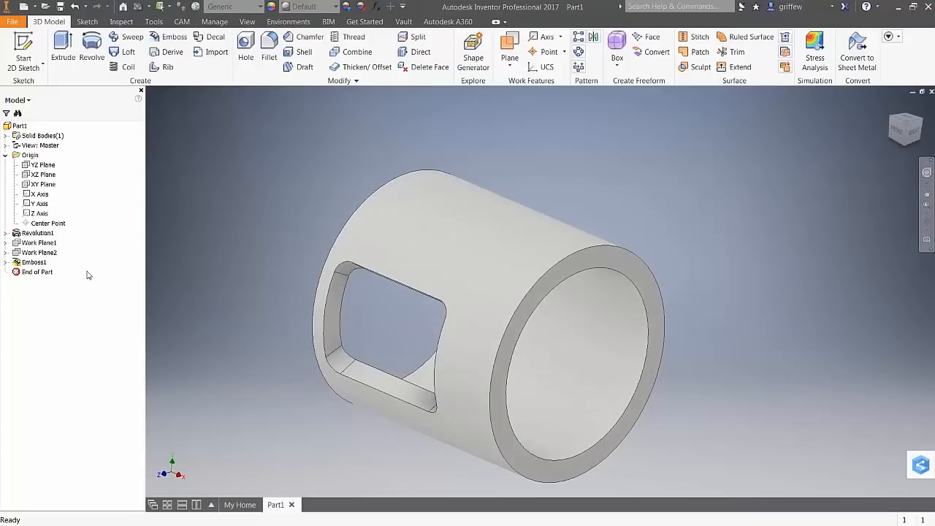
Pattern the embossed window circularly around the cylinder's axis with 5 occurrences over 360 deg.
left_click(31, 263)
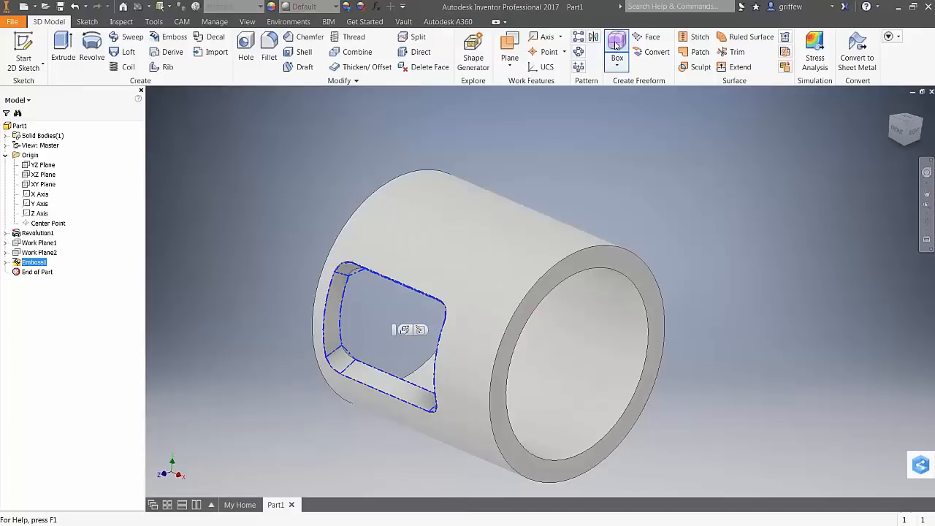
left_click(578, 53)
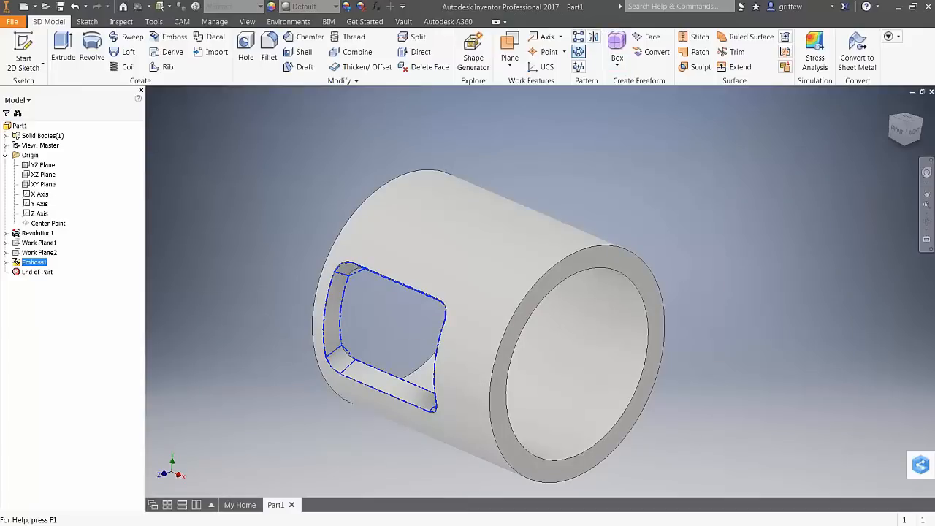
left_click_drag(695, 209, 799, 189)
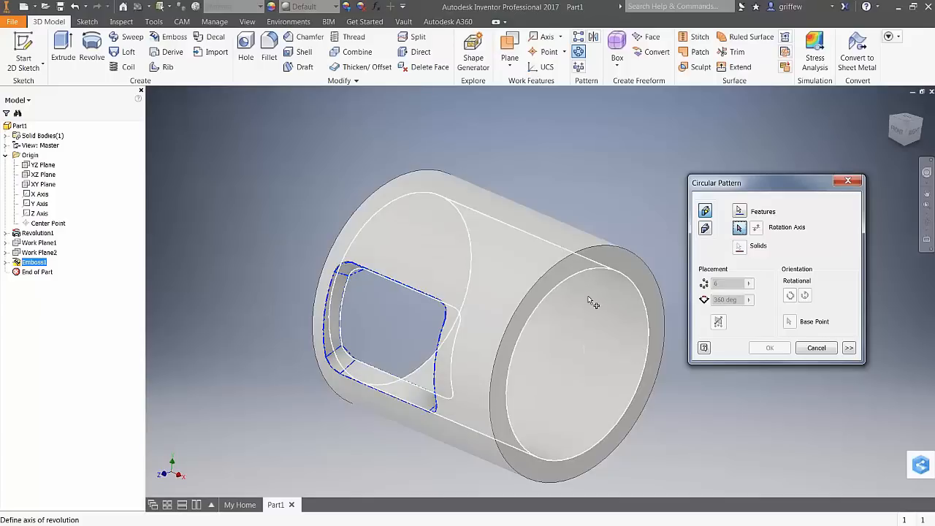
left_click(577, 322)
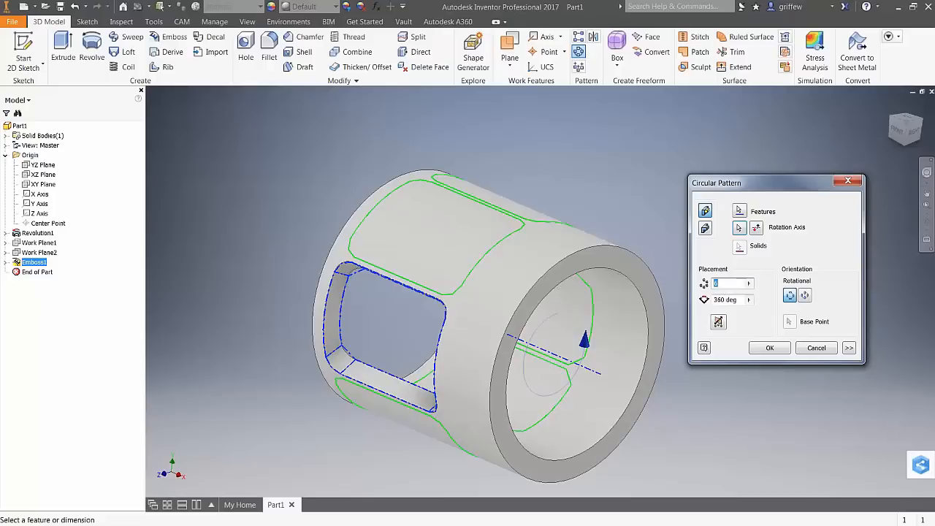
type("5")
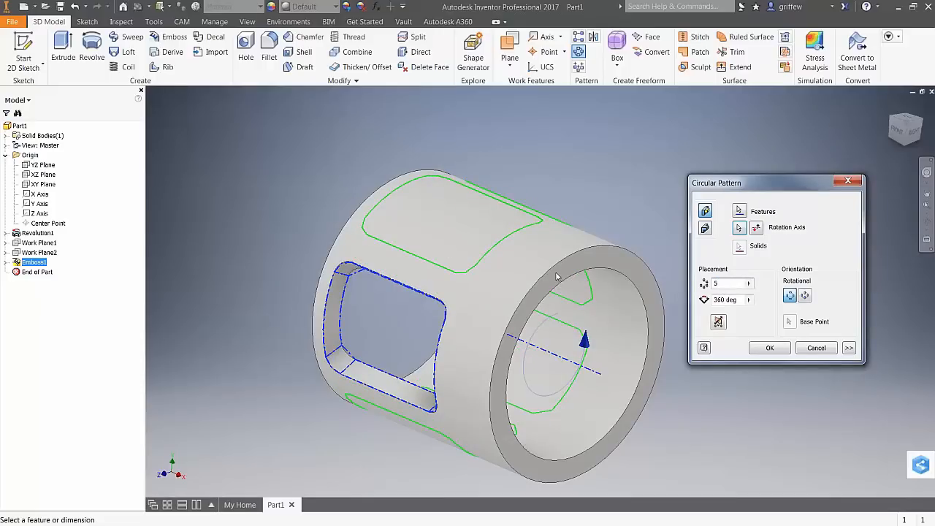
left_click(770, 349)
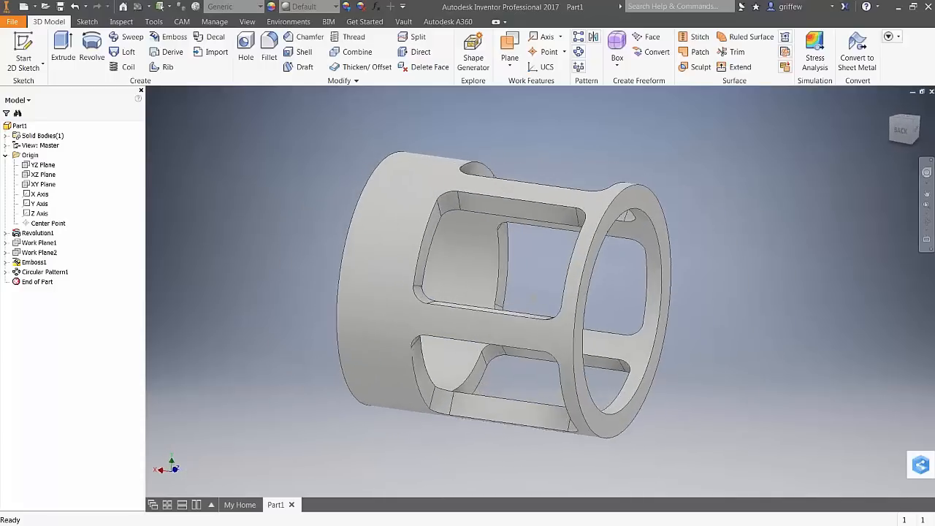
Start a new sketch on Work Plane2 and view it squarely from the back.
left_click(39, 252)
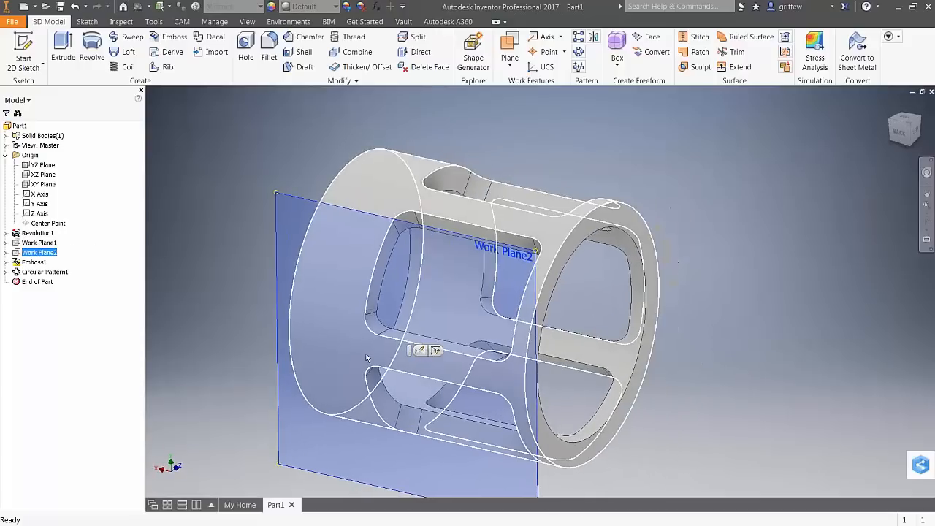
left_click(436, 335)
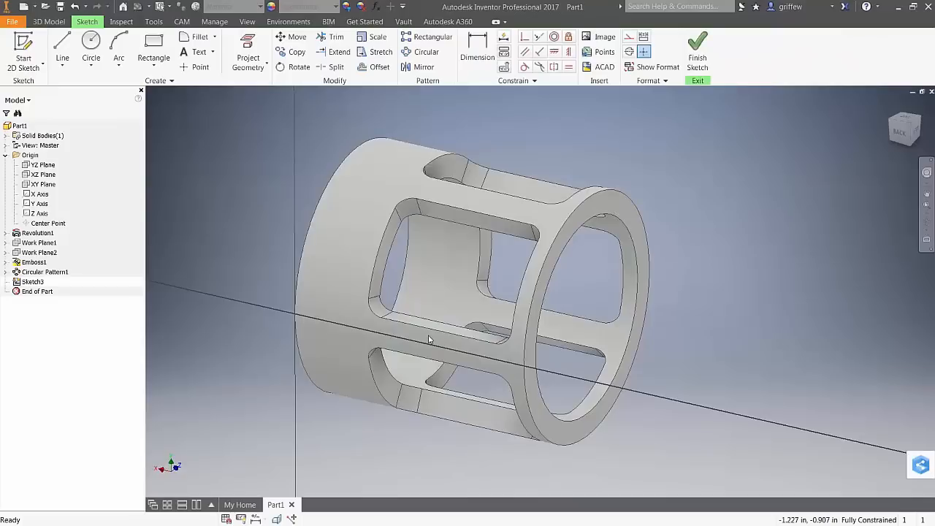
left_click(900, 137)
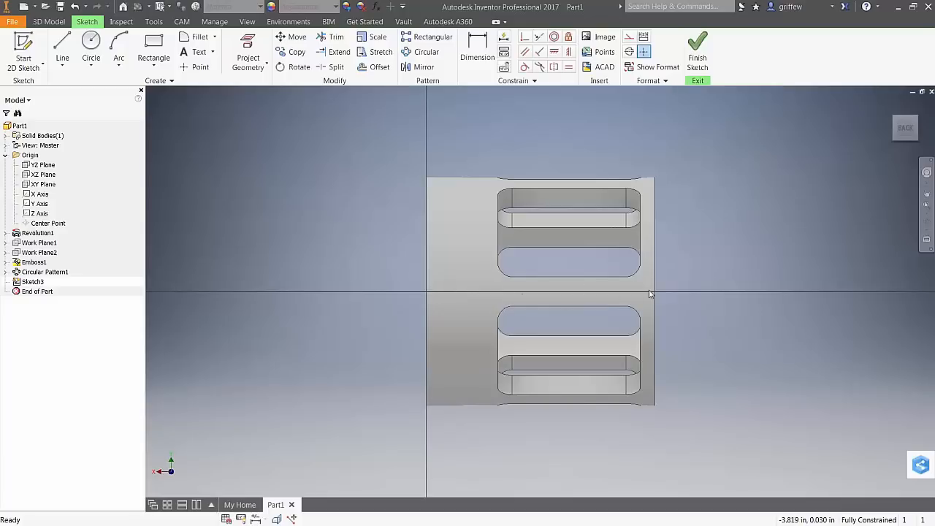
scroll(655, 293, "down", 5)
scroll(655, 293, "up", 4)
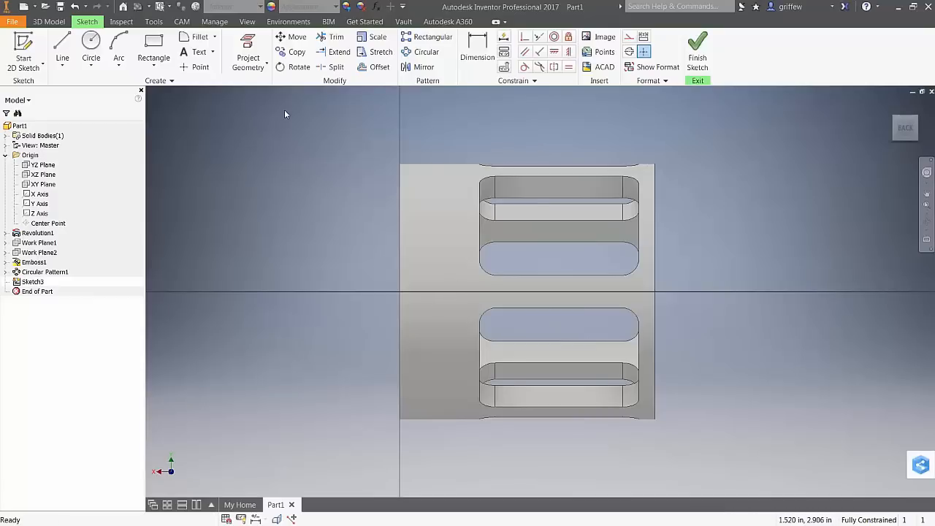
Project the origin's center point and draw a 4 in horizontal line from it across the cylinder.
left_click(62, 49)
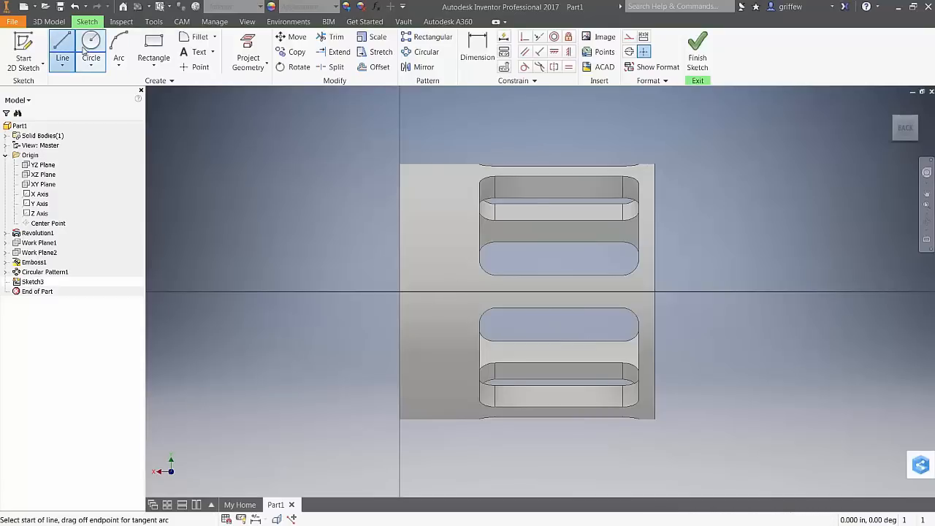
key("Escape")
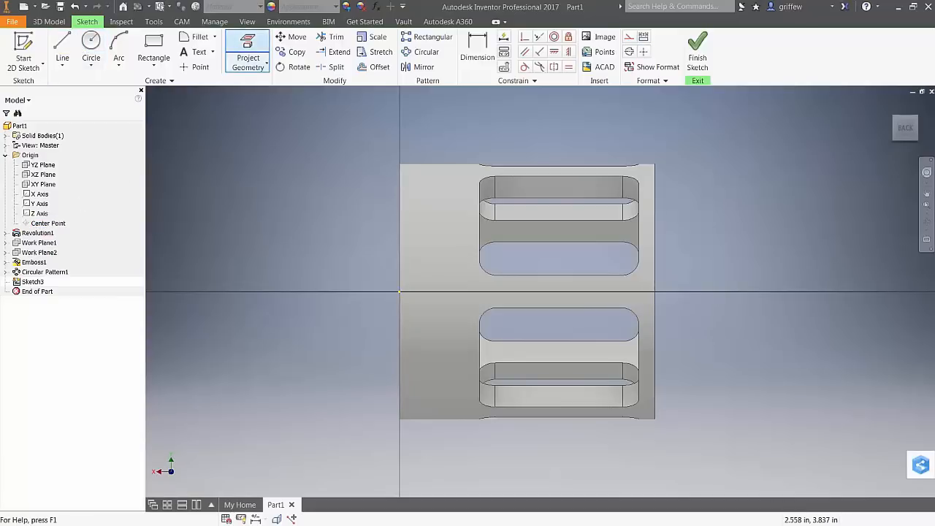
key("l")
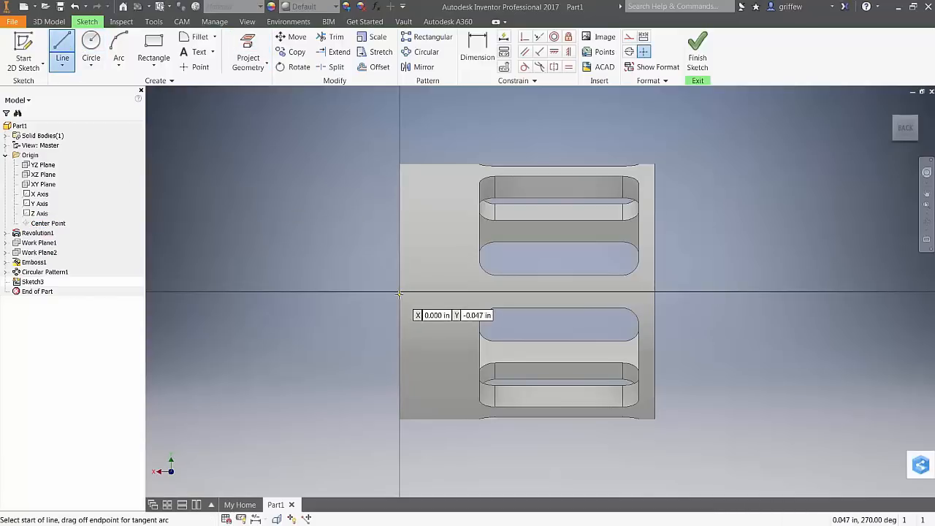
left_click(399, 294)
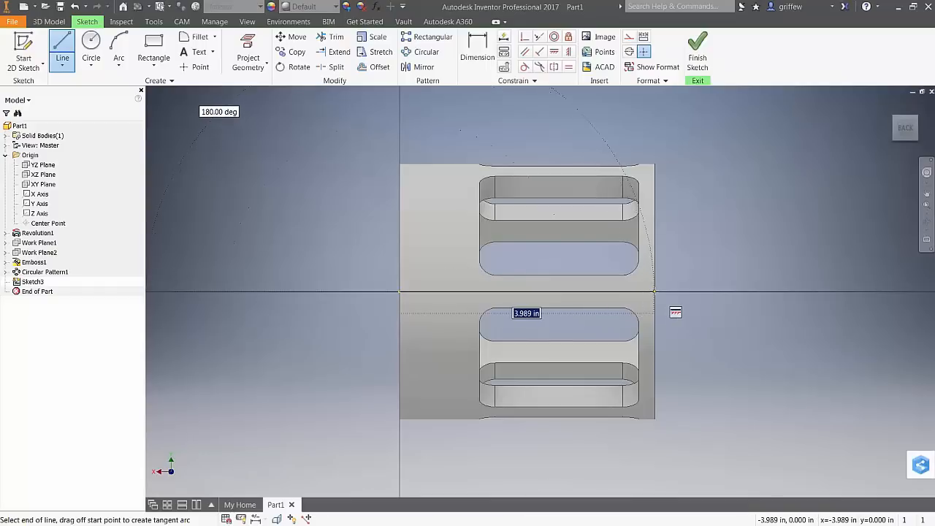
type("4")
key("Return")
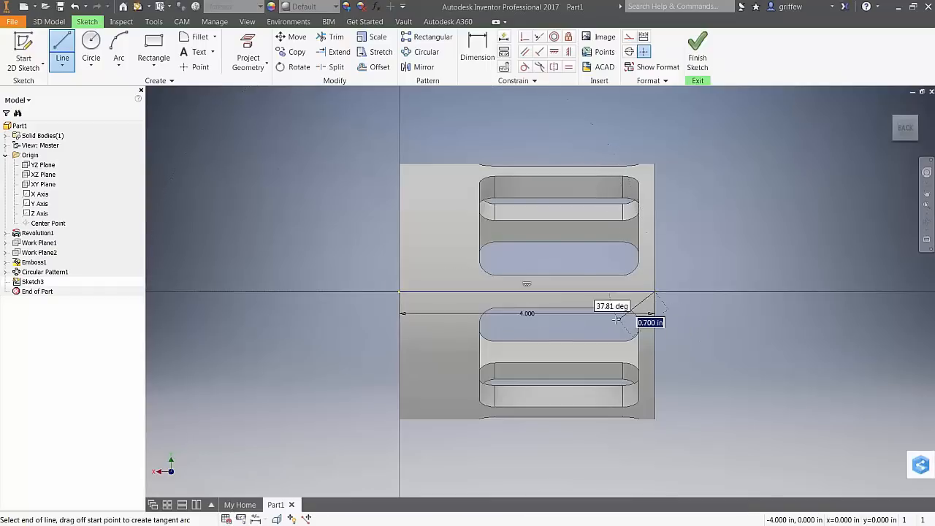
key("Escape")
Place a sketch point on the horizontal line, about 1.24 in from the projected origin point.
scroll(515, 287, "up", 3)
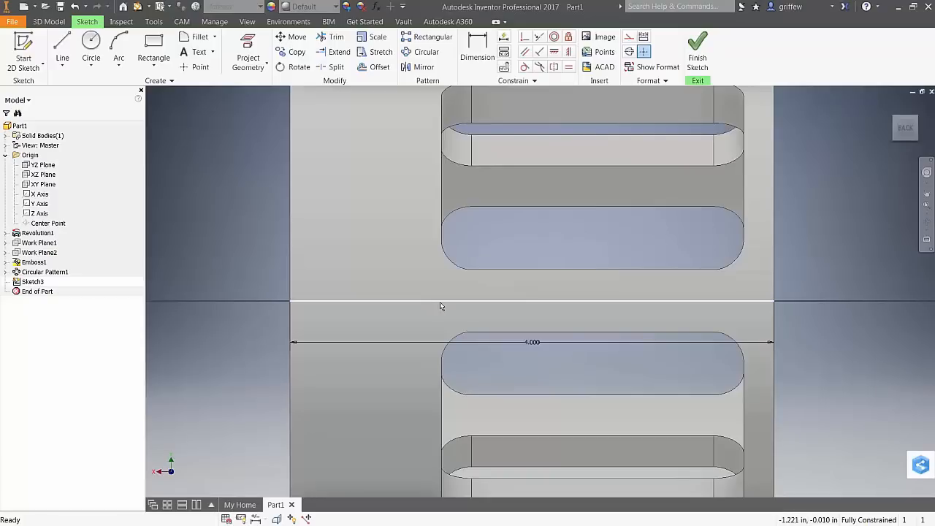
scroll(439, 302, "down", 3)
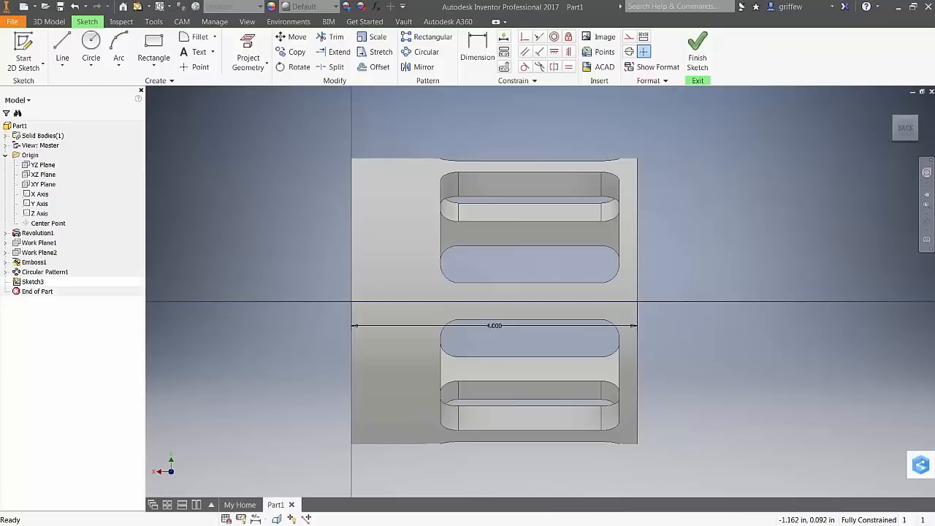
left_click(194, 66)
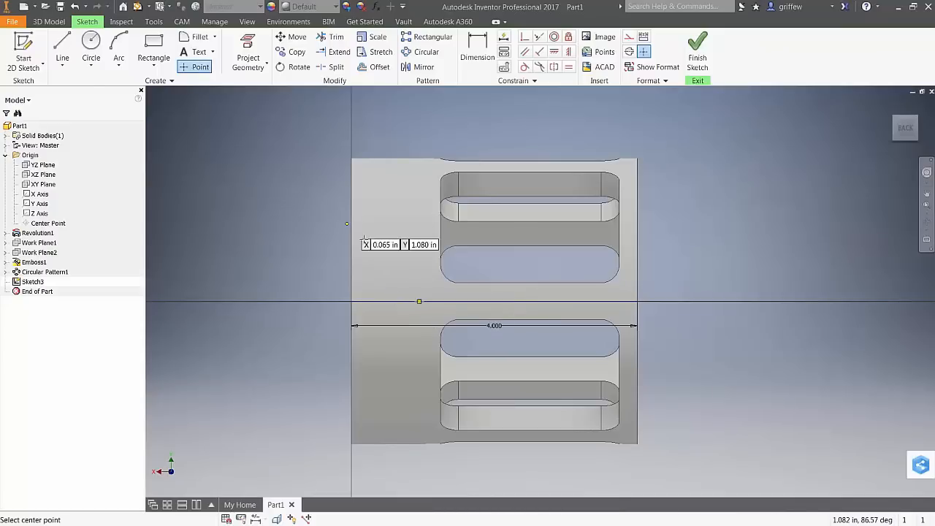
key("F1")
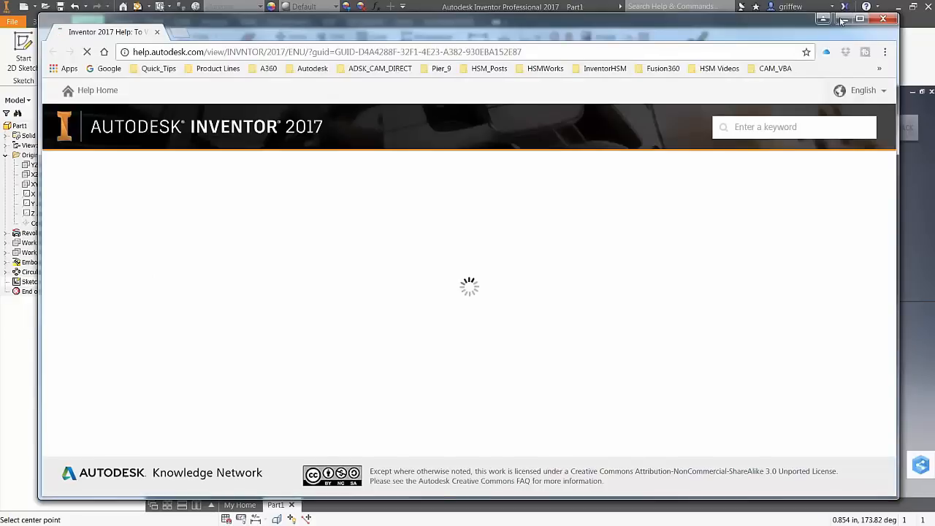
left_click(841, 20)
key("Escape")
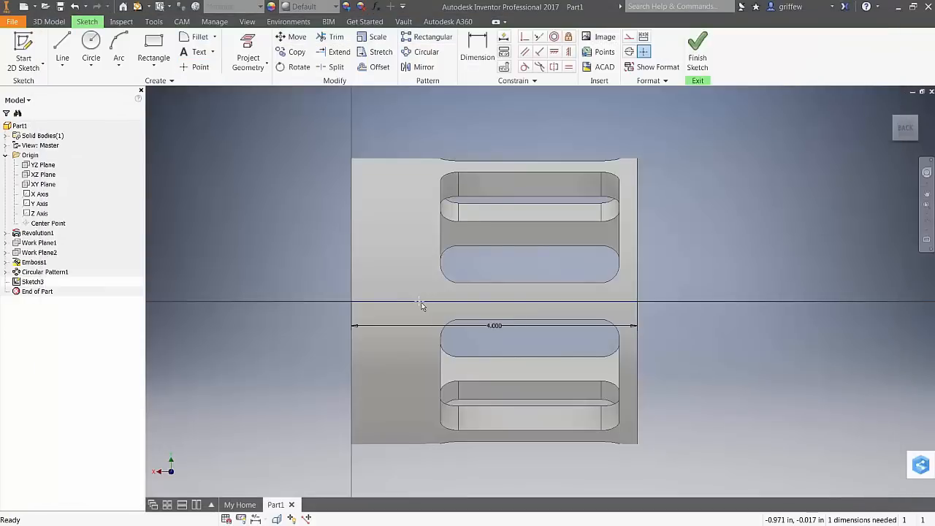
mouse_move(417, 304)
left_mouse_down()
mouse_move(374, 302)
mouse_move(441, 304)
left_mouse_up()
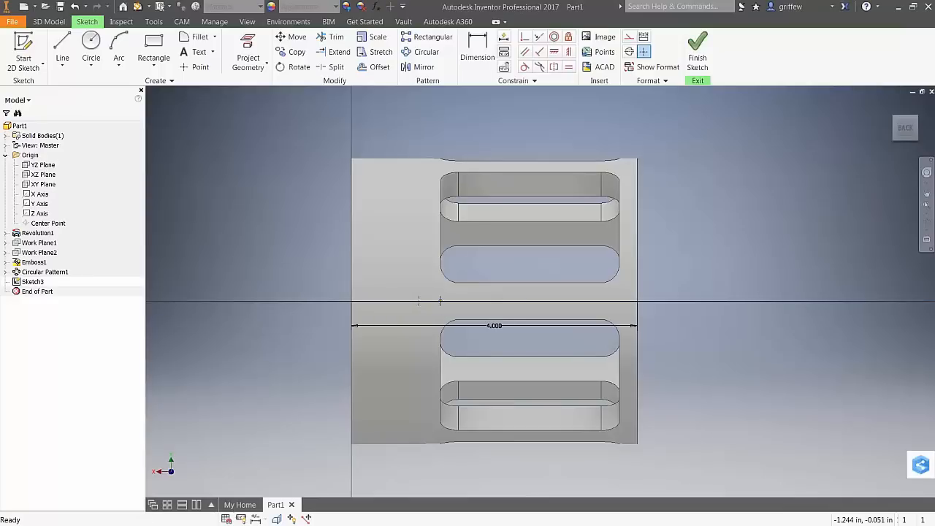
Dimension the sketch point 1.25 in horizontally from the origin end of the line.
left_click(473, 55)
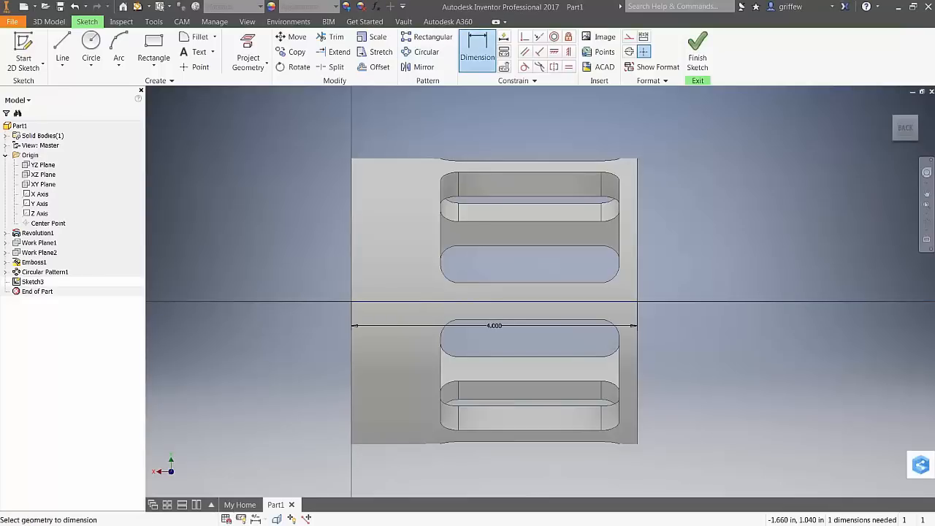
left_click(352, 302)
left_click(436, 473)
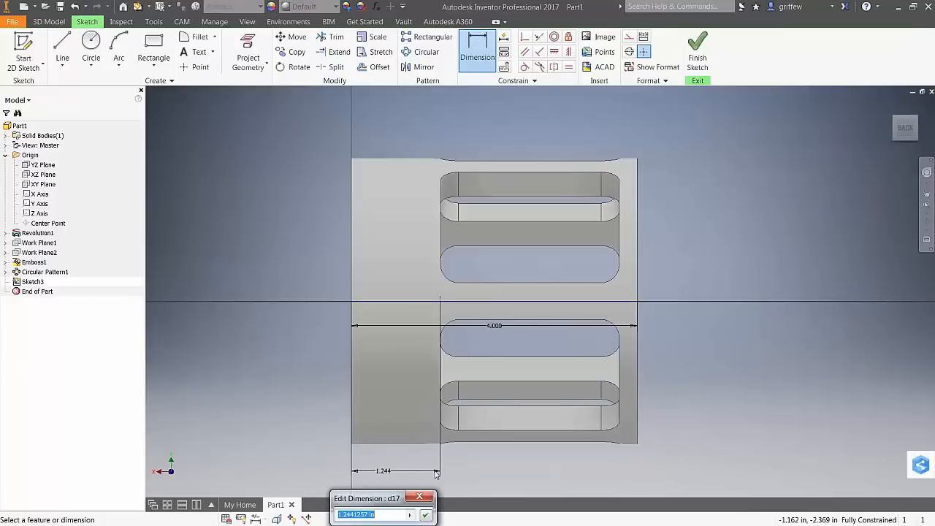
type("1.25")
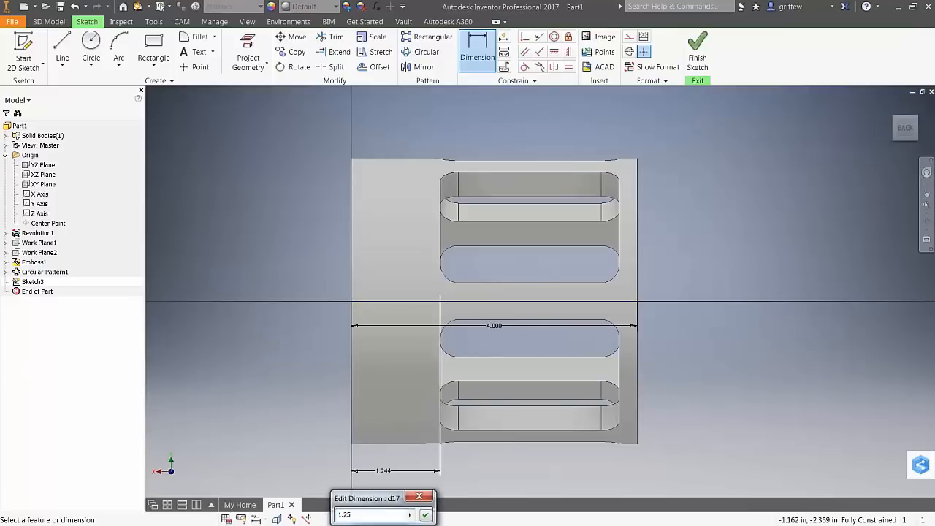
key("Return")
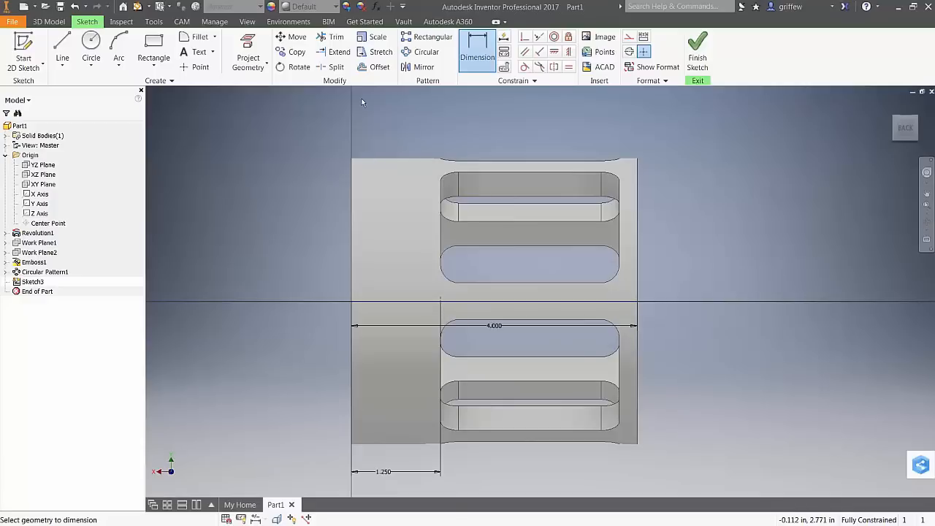
Create a rectangular pattern of the sketch point along the horizontal line with 5 occurrences spaced 5/8 in apart, running across the window area.
left_click(423, 52)
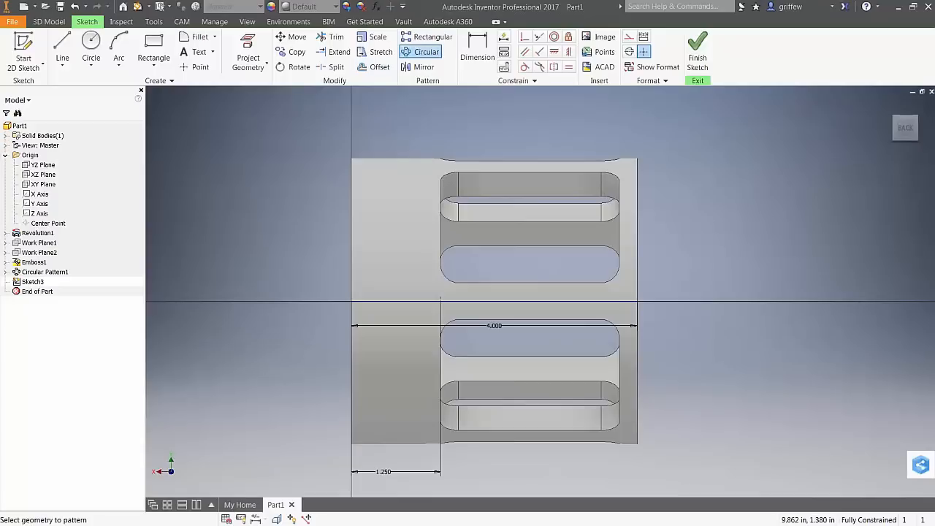
left_click(426, 37)
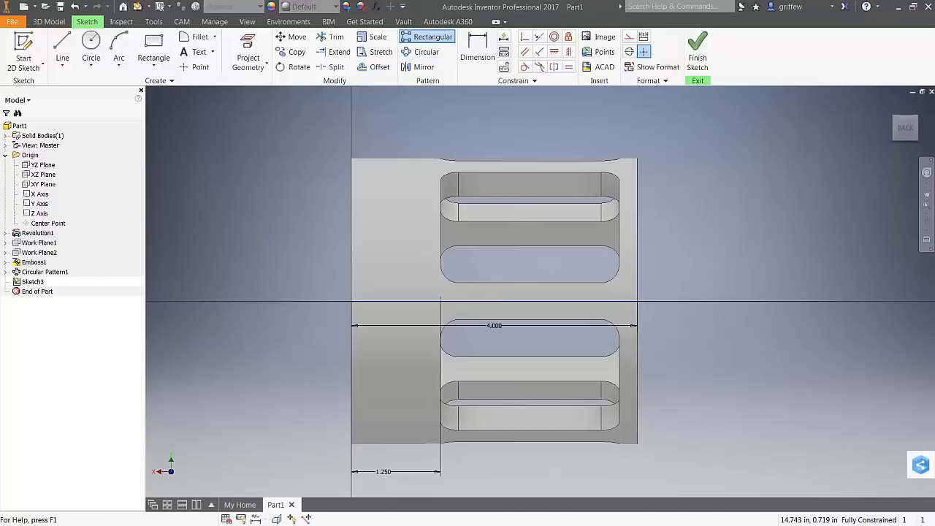
left_click(426, 36)
left_click(439, 301)
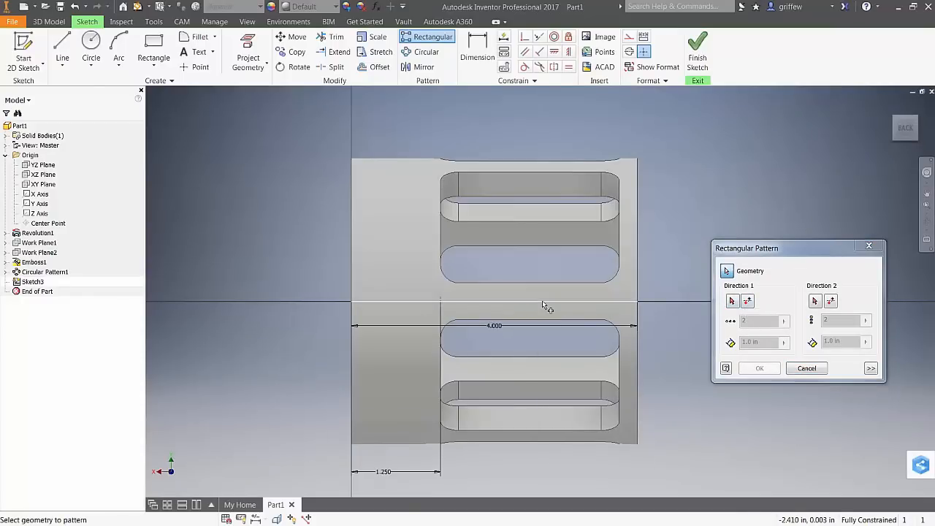
left_click(732, 302)
left_click(524, 302)
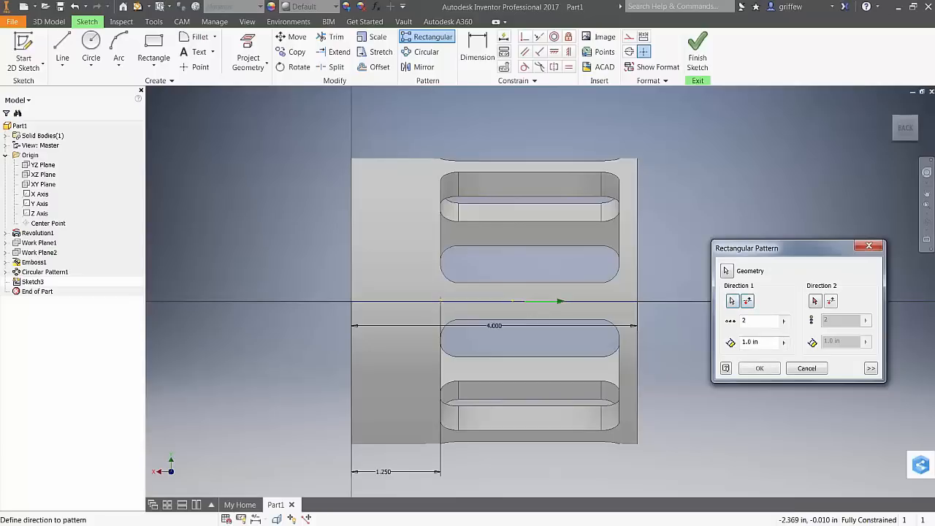
double_click(764, 319)
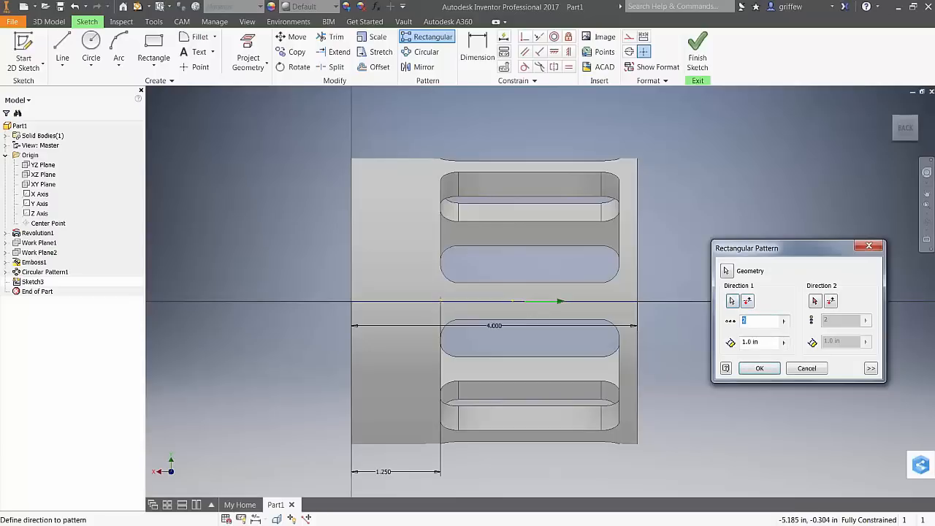
key("Tab")
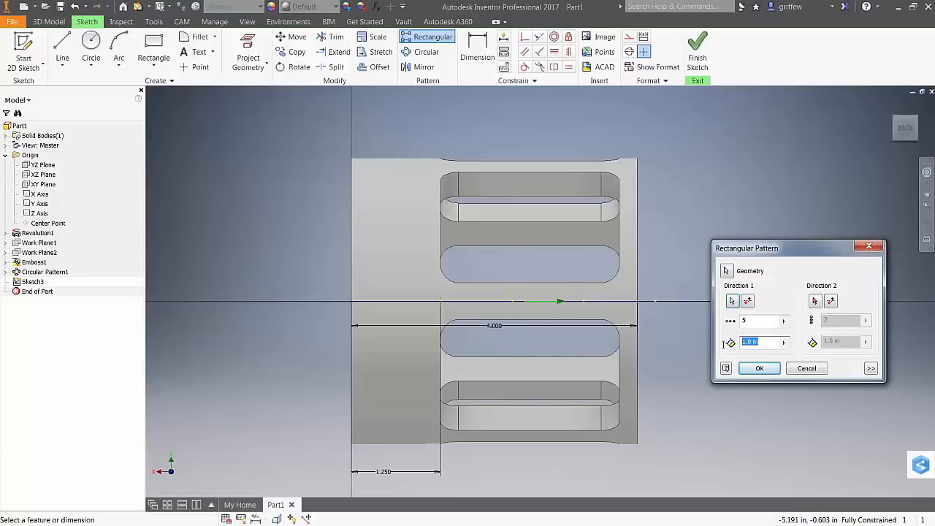
type(".")
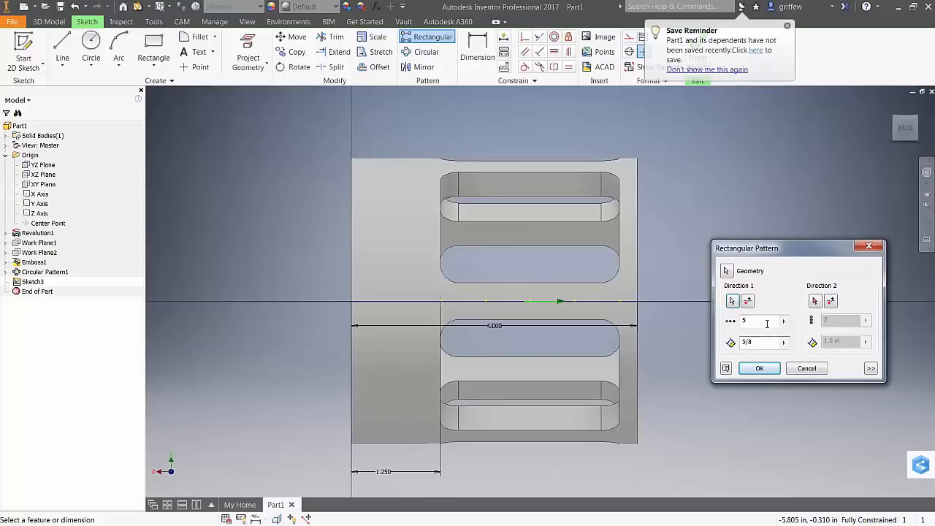
left_click_drag(761, 254, 736, 211)
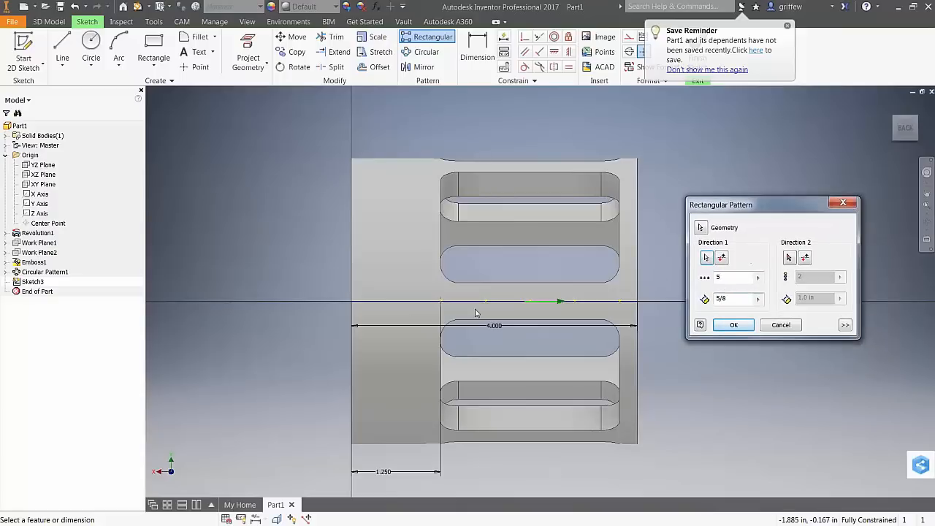
left_click(731, 325)
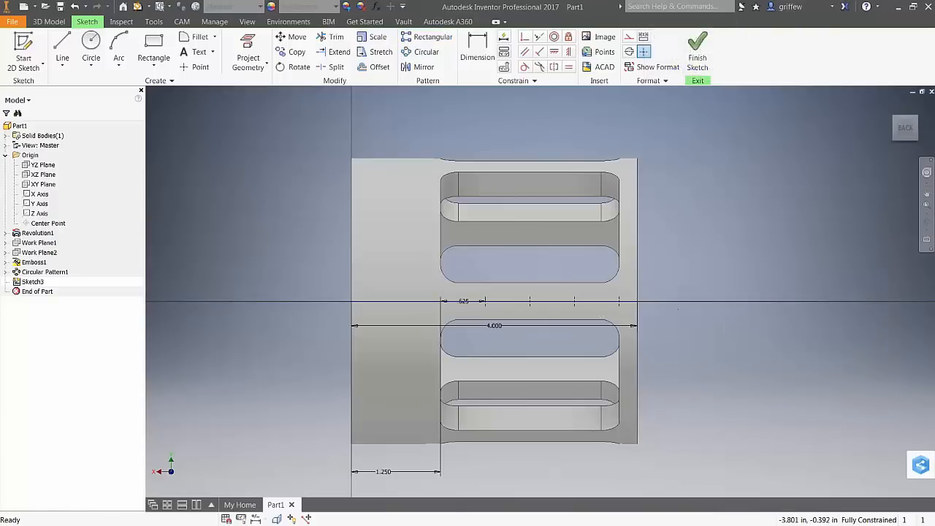
Finish the sketch and create drilled holes at its five points, 0.25 in in diameter and 0.25 in deep.
middle_click_drag(629, 334, 620, 327, "shift")
left_click(697, 53)
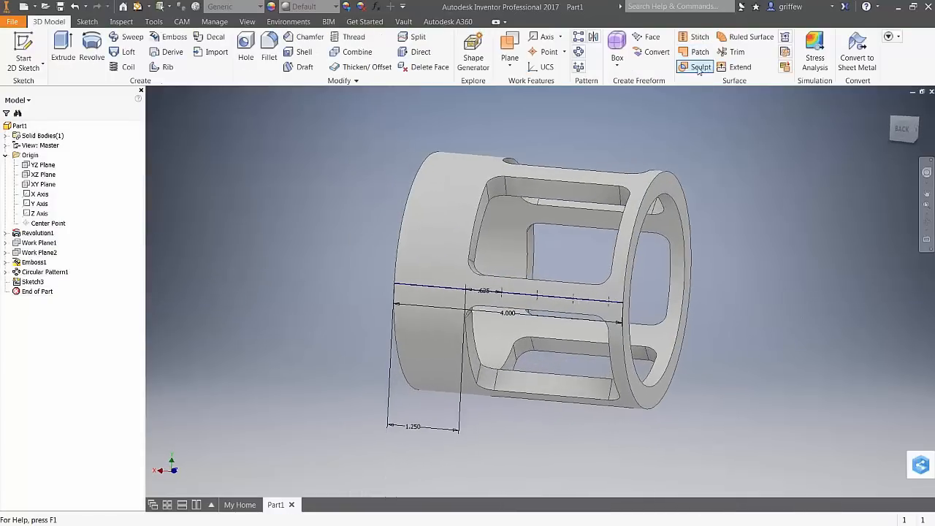
left_click(31, 282)
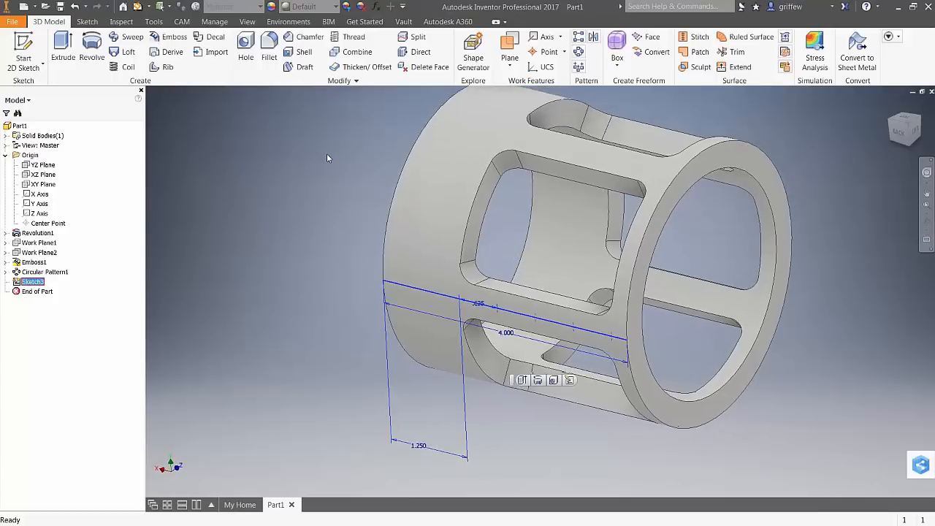
left_click(246, 48)
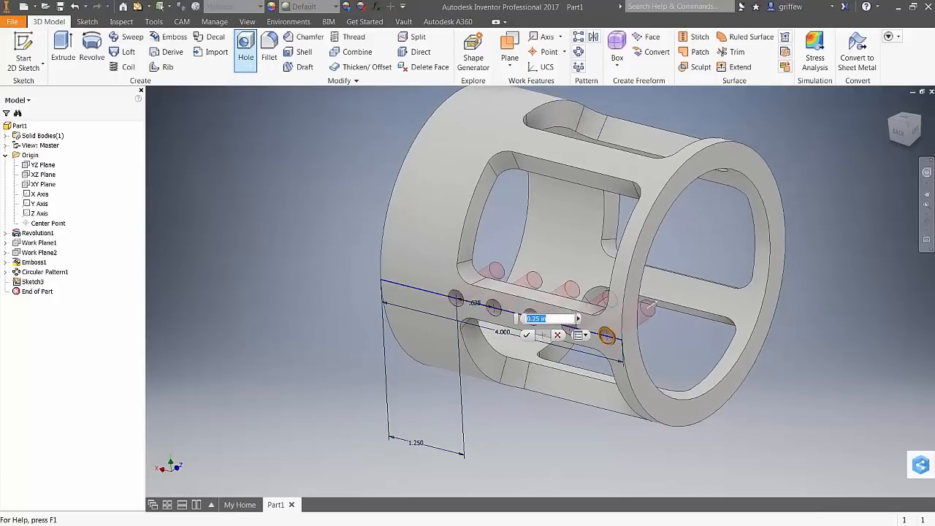
scroll(766, 336, "down", 5)
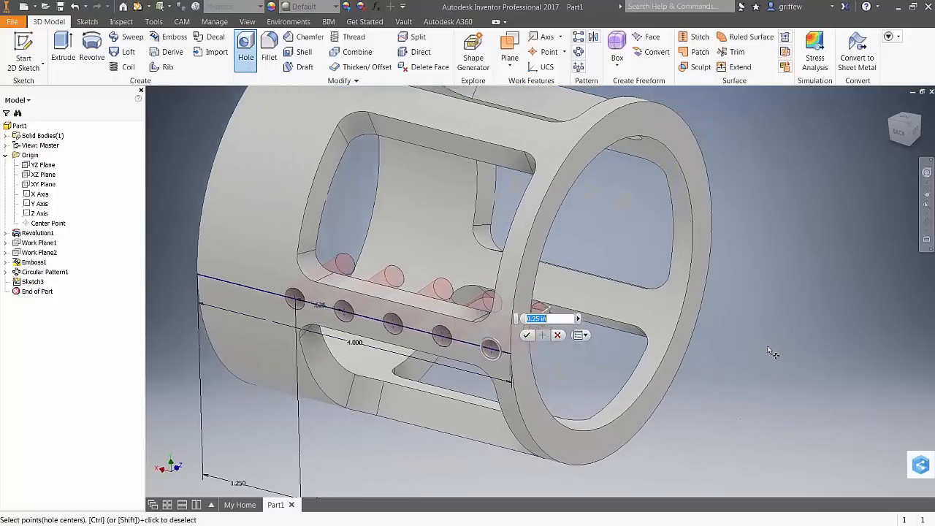
scroll(768, 352, "down", 1)
left_click_drag(934, 295, 816, 212)
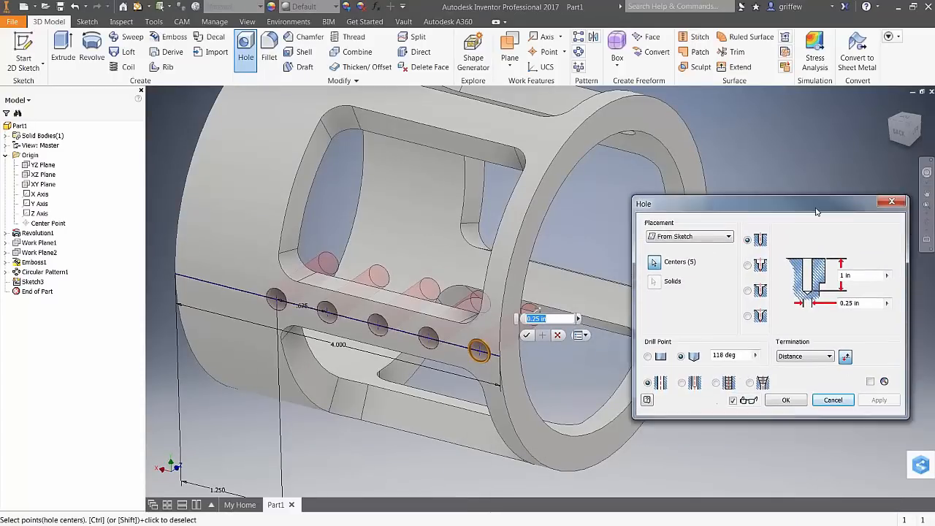
left_click(856, 277)
type(".25")
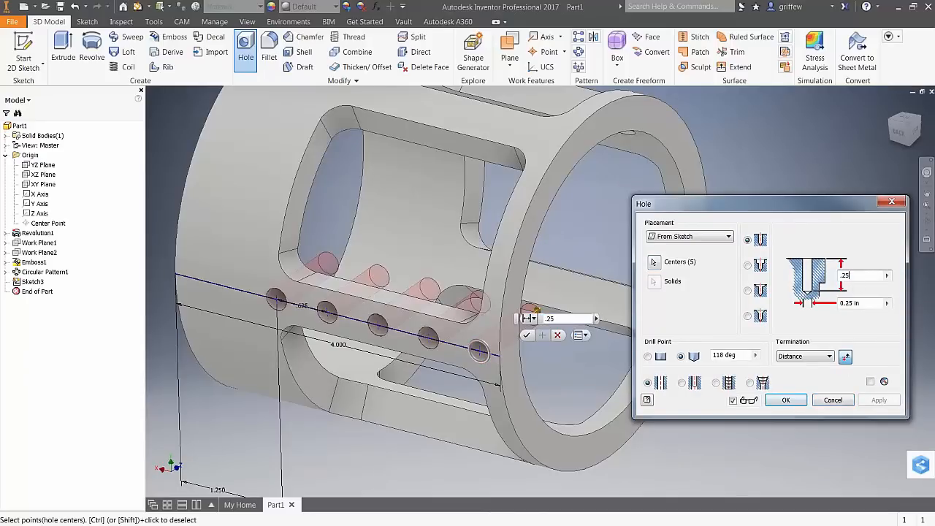
left_click_drag(786, 203, 785, 148)
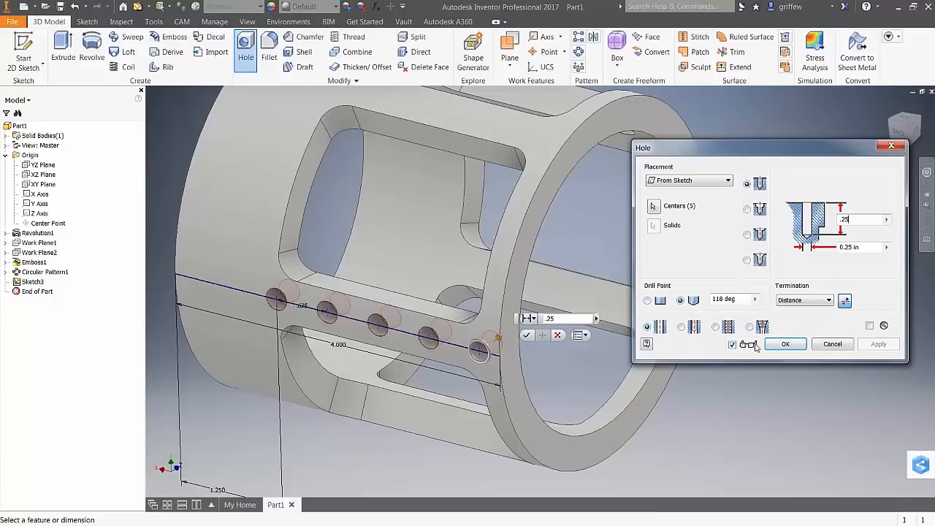
left_click(785, 344)
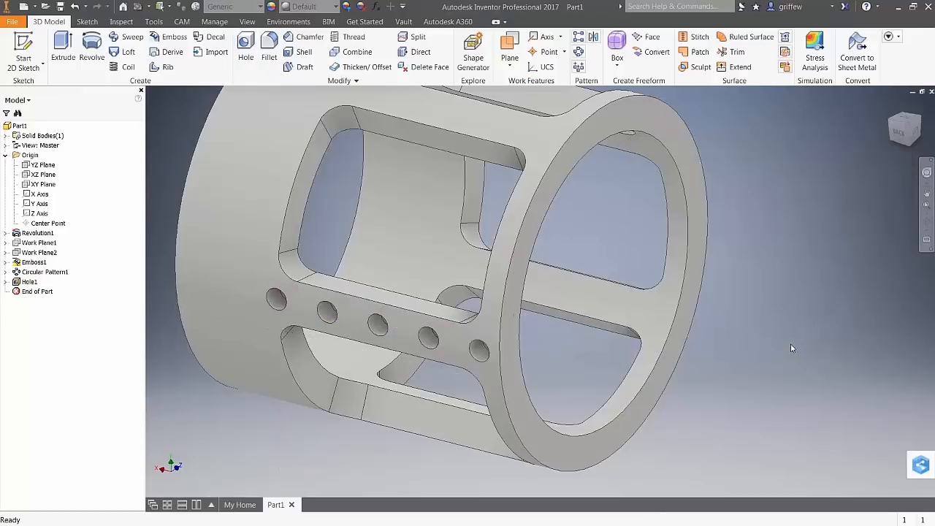
Pattern the row of five holes circularly around the cylinder's axis with 5 occurrences over 360 deg.
scroll(537, 292, "up", 3)
middle_click_drag(541, 328, 577, 363, "shift")
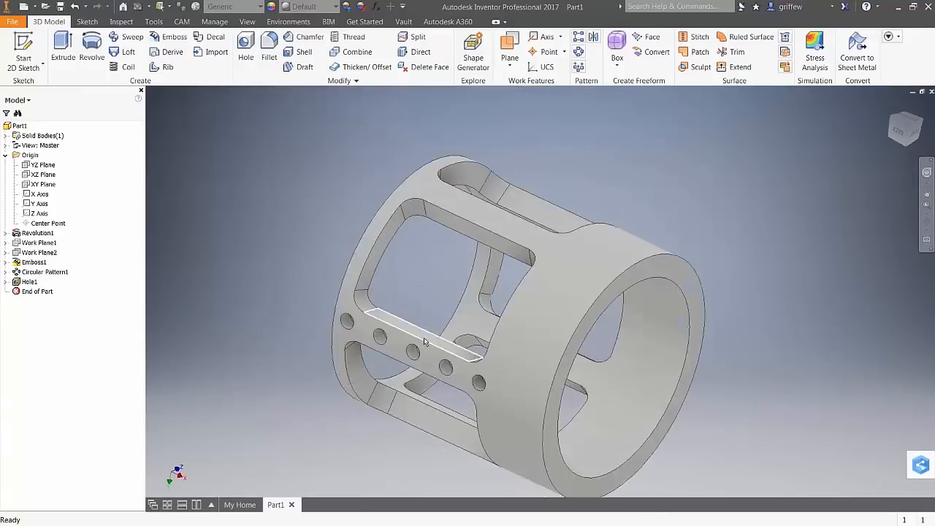
scroll(424, 338, "down", 1)
scroll(470, 395, "down", 1)
scroll(470, 395, "down", 1)
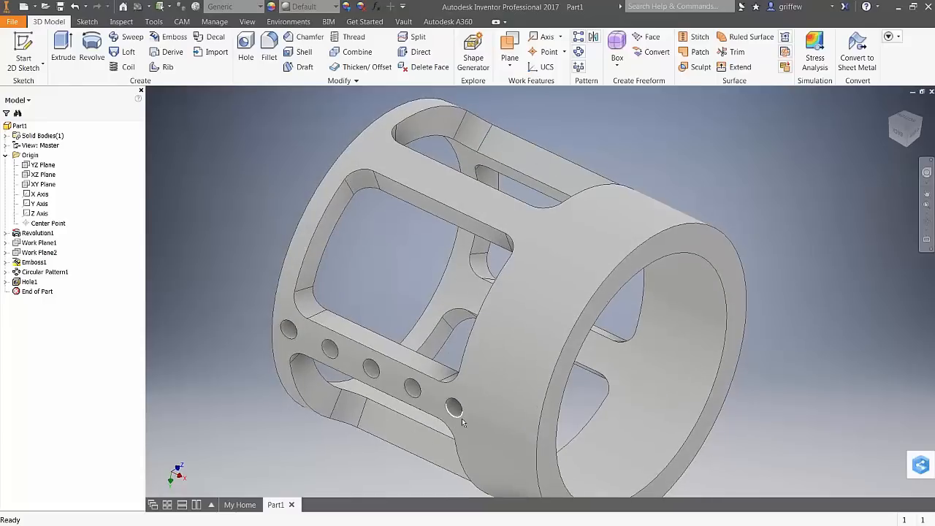
scroll(462, 417, "up", 1)
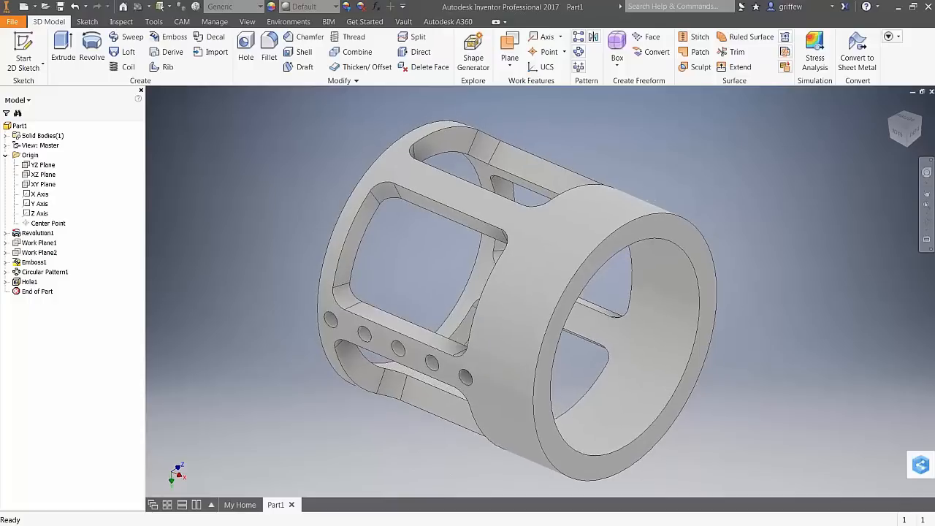
left_click(29, 282)
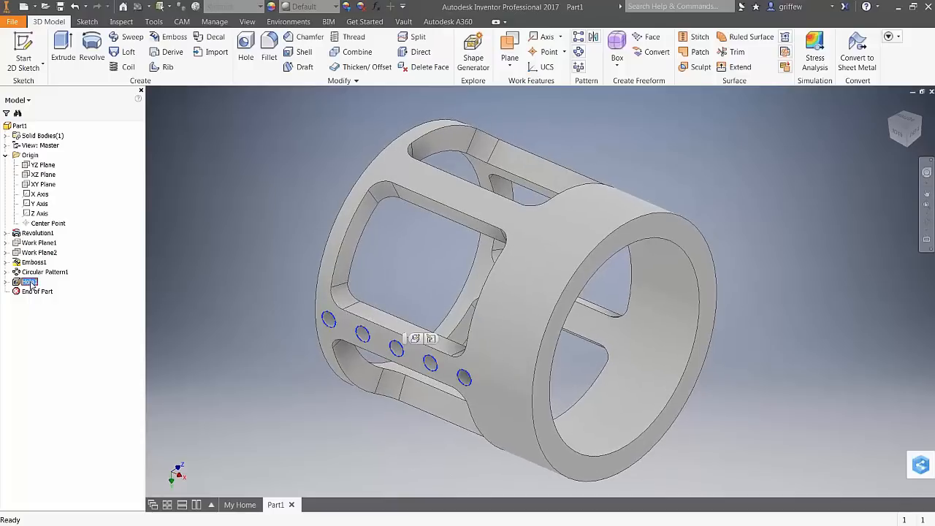
left_click(577, 51)
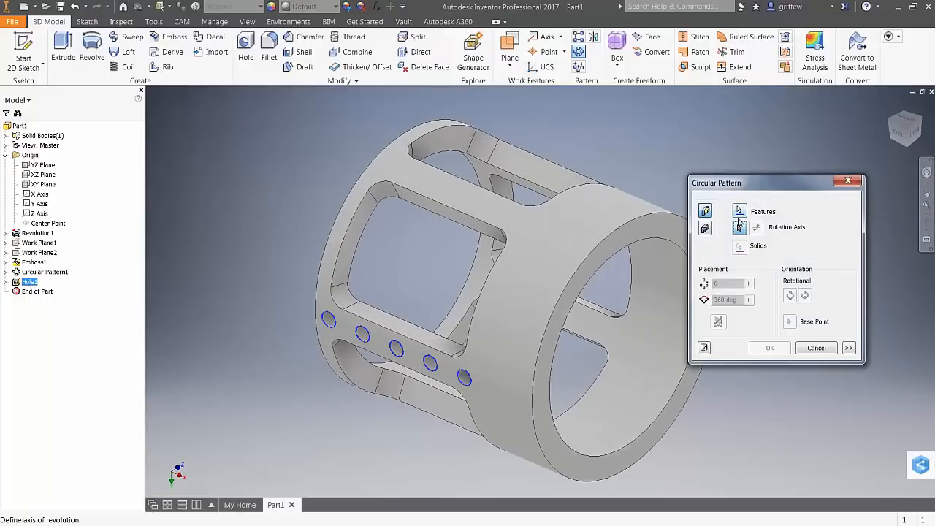
left_click(637, 376)
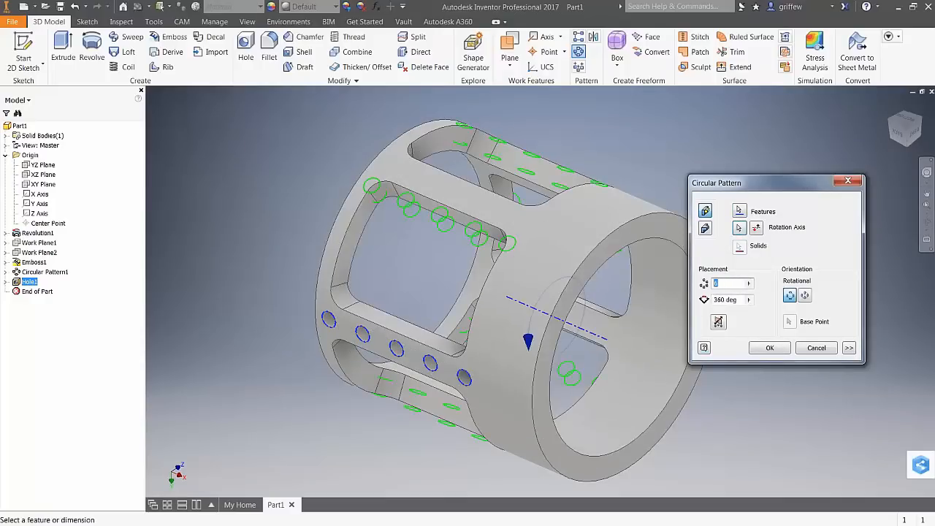
type("5")
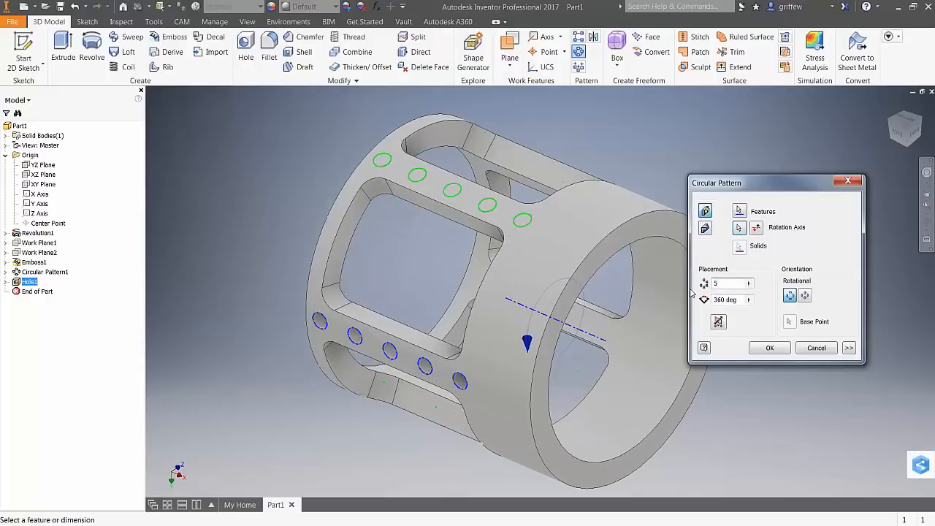
left_click(769, 348)
key("F6")
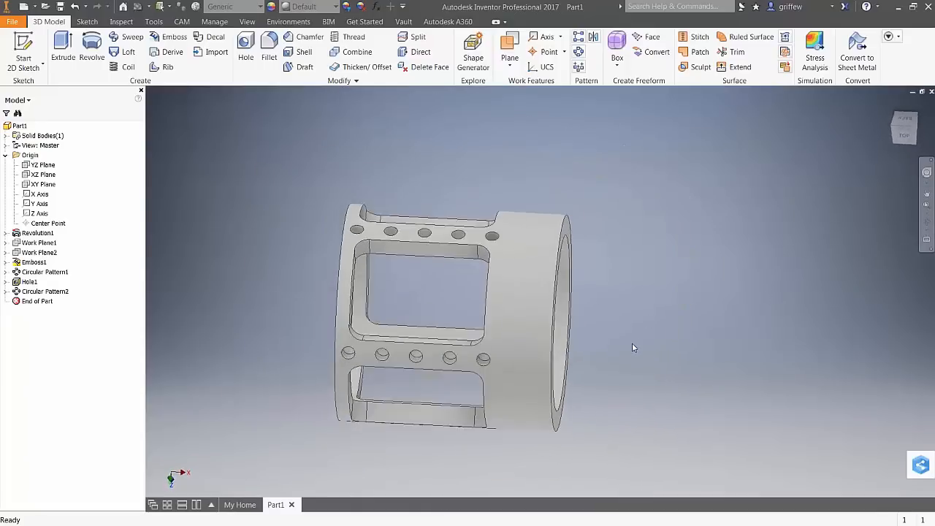
Start a sketch on Work Plane2, viewed face-on, and project the origin's center point into it.
left_click(45, 252)
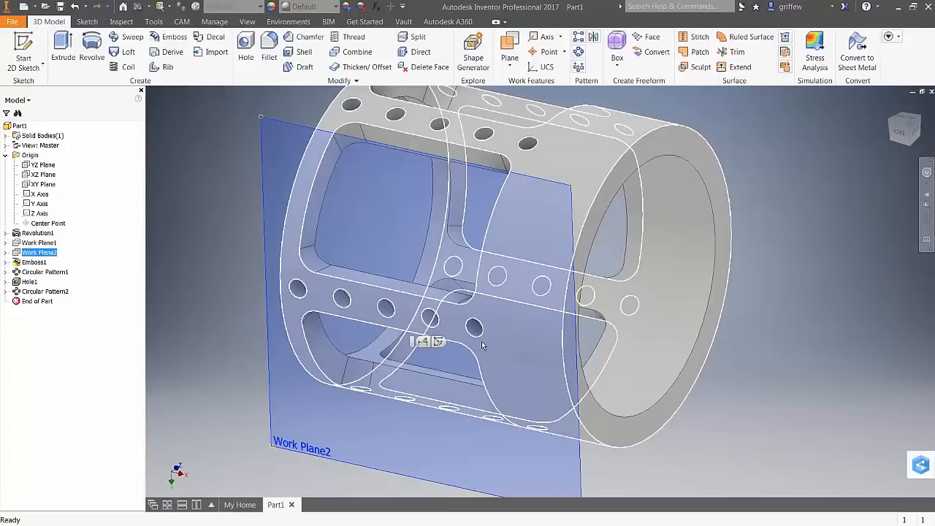
left_click(423, 341)
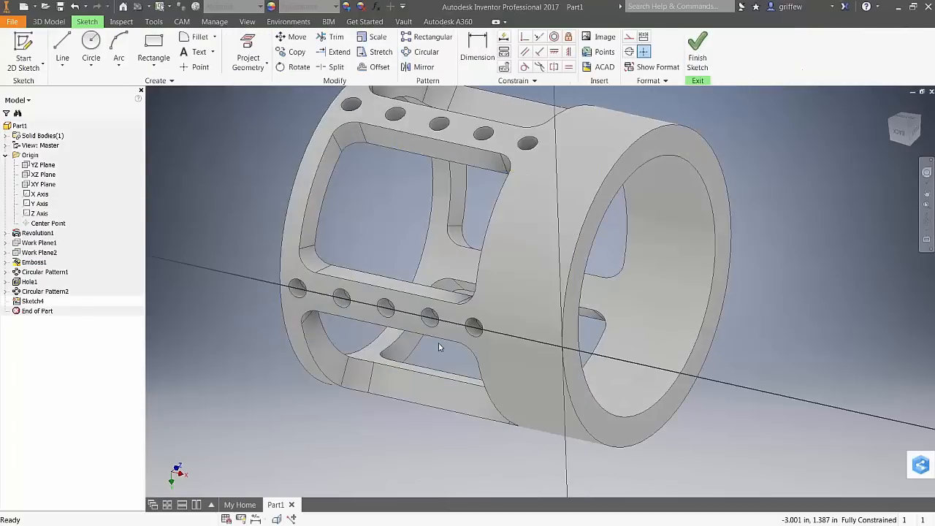
left_click(901, 136)
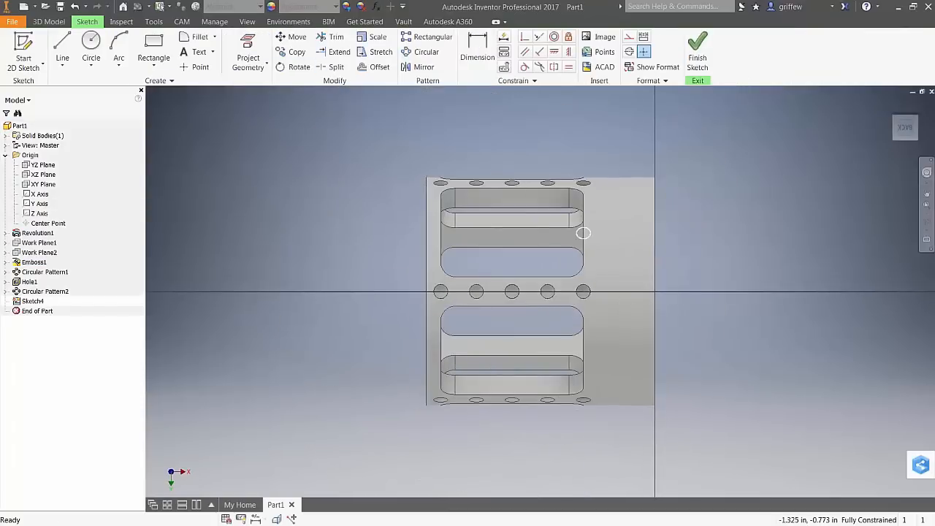
scroll(657, 284, "up", 3)
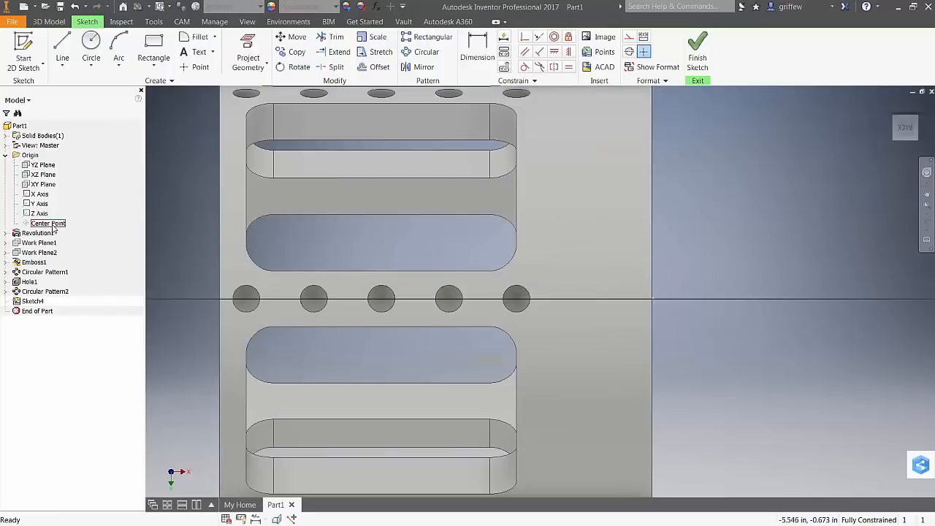
left_click(243, 53)
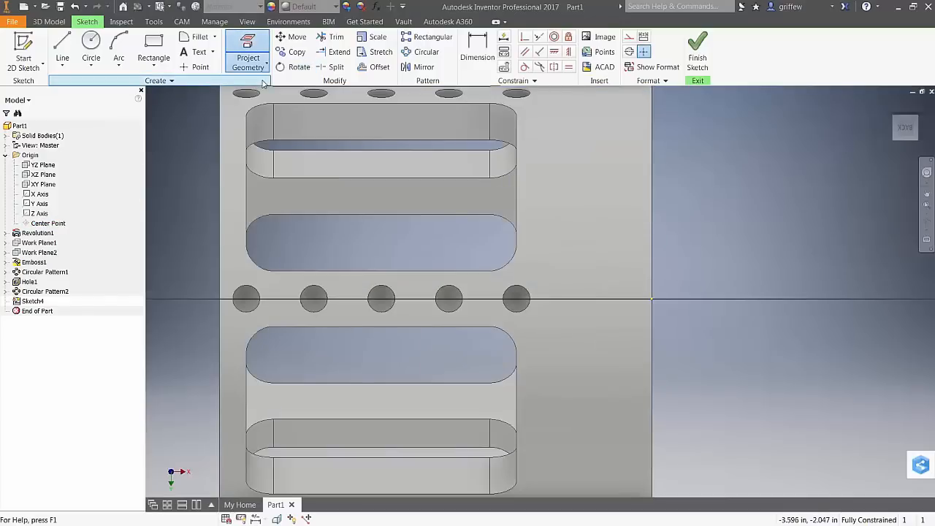
Sketch a horizontal center-to-center slot from the origin point into the solid band, 0.5 in between centers and 0.5 in wide.
left_click(161, 66)
left_click(168, 180)
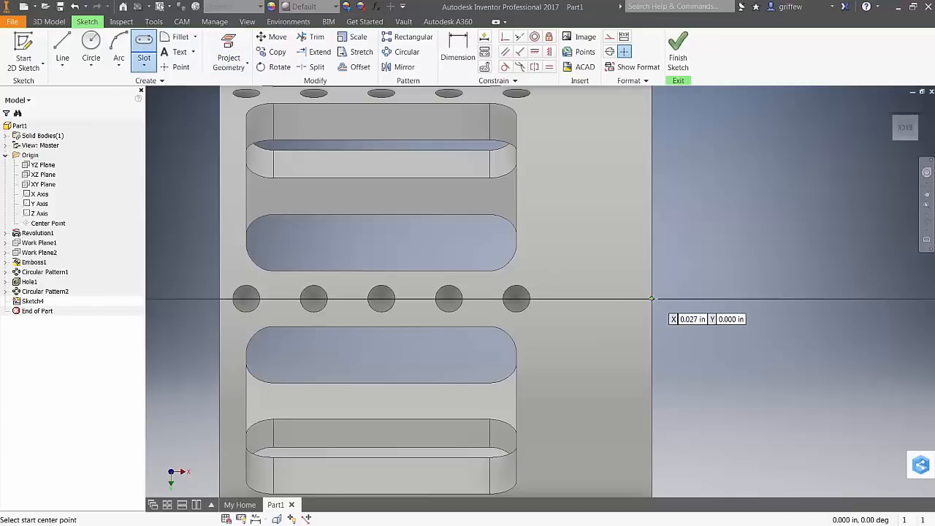
left_click(651, 299)
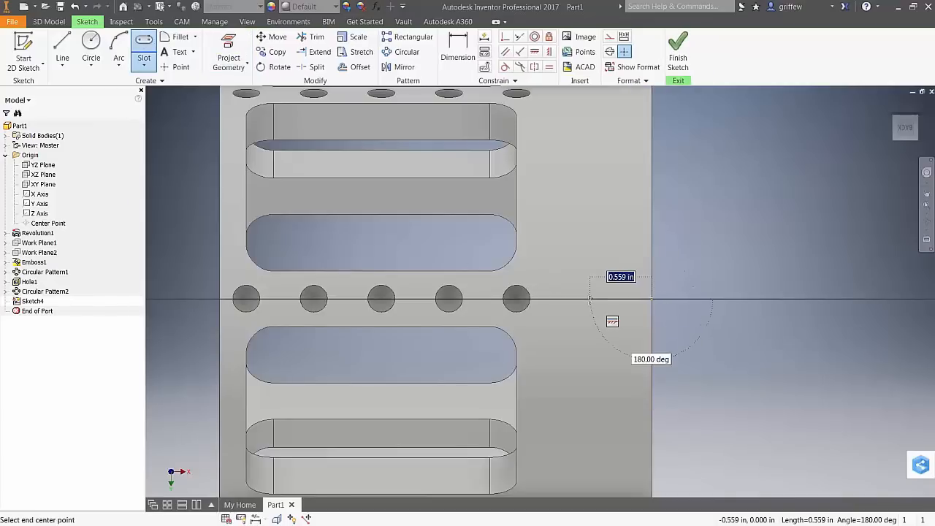
type(".5")
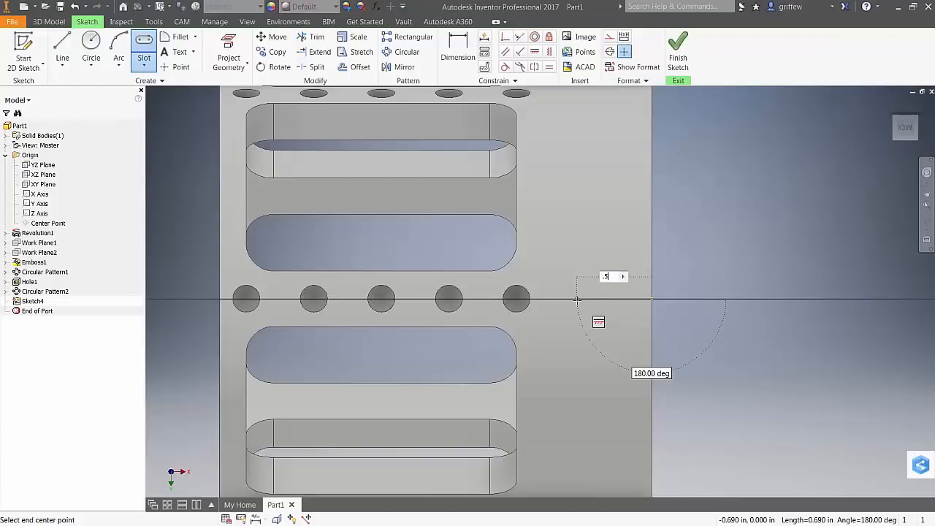
key("Return")
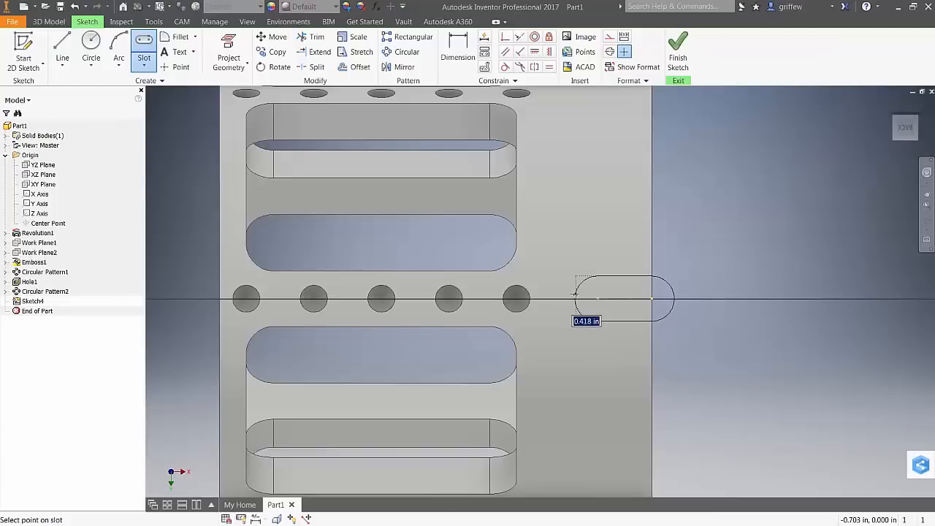
type(".5")
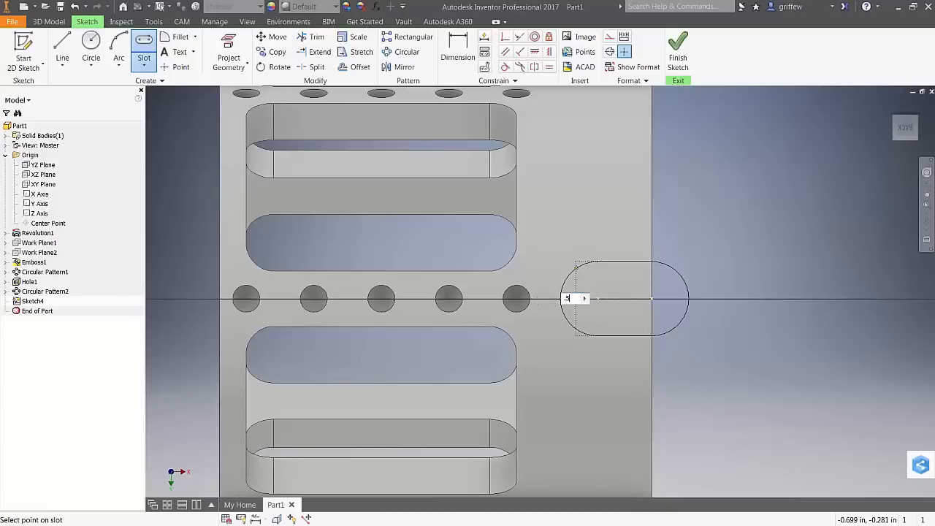
key("Return")
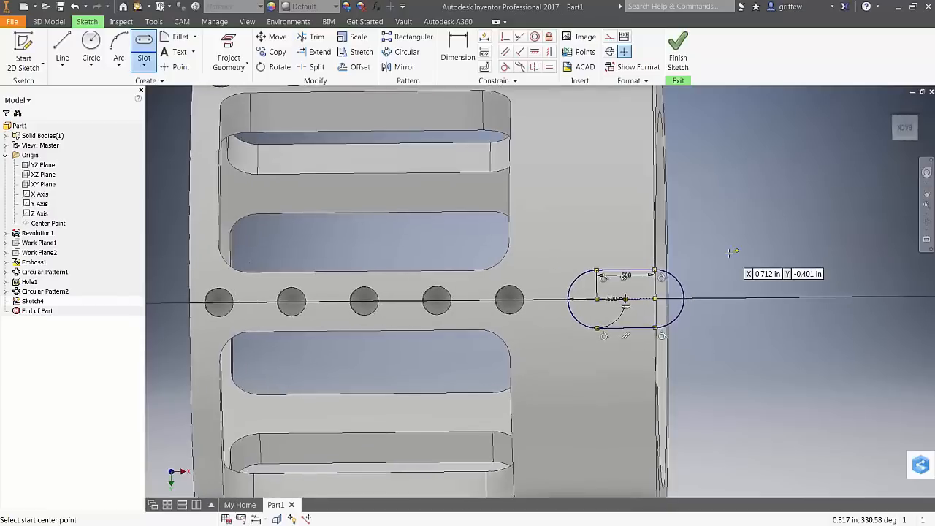
Finish the sketch and engrave the slot profile 0.375 in deep, wrapped to the cylinder's outer face.
scroll(697, 295, "down", 2)
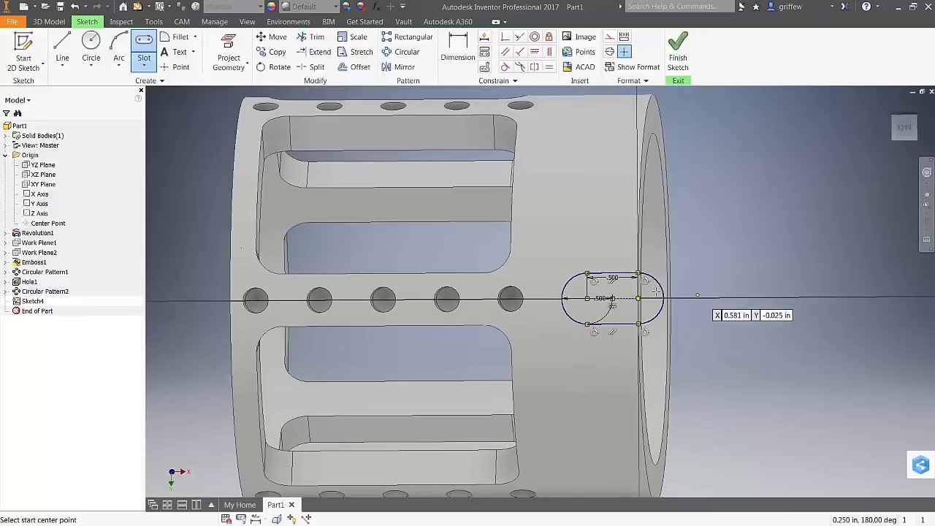
middle_click_drag(655, 292, 633, 300, "shift")
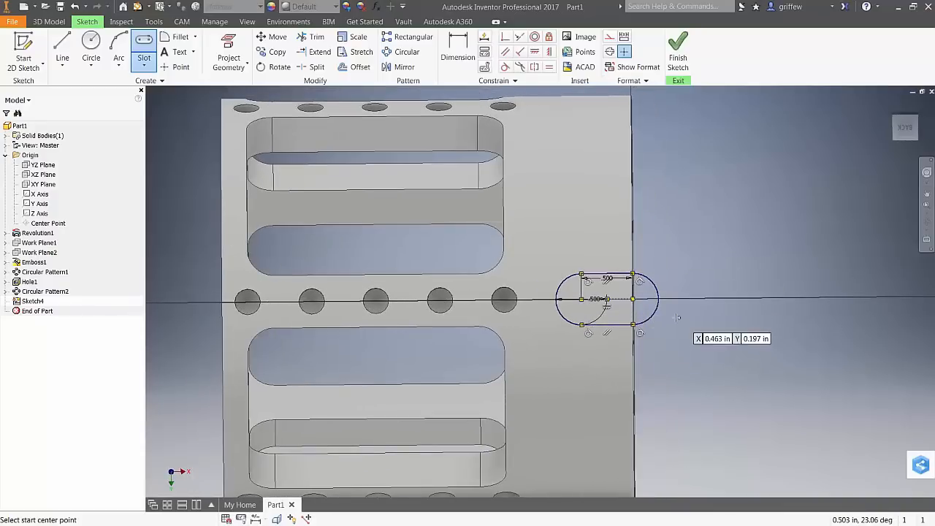
scroll(652, 300, "down", 1)
scroll(694, 305, "down", 2)
middle_click_drag(694, 305, 686, 277, "shift")
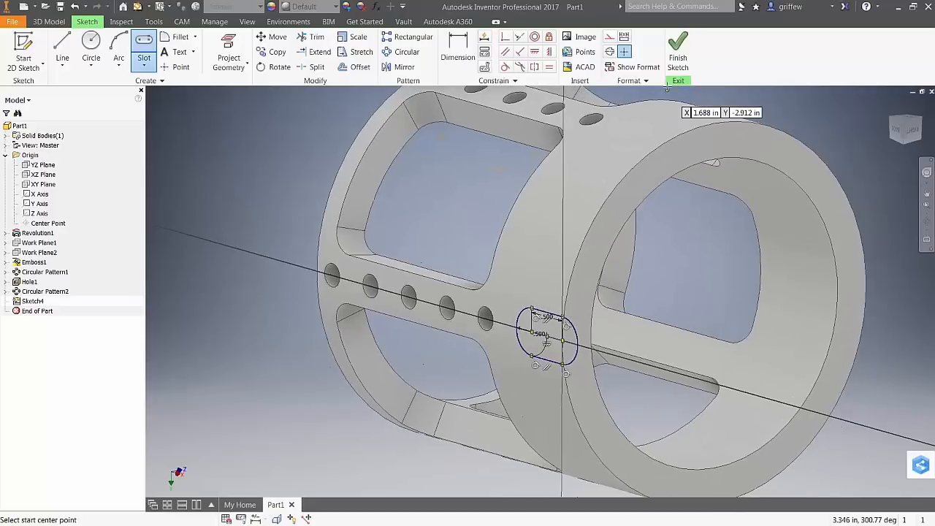
left_click(678, 52)
left_click(169, 36)
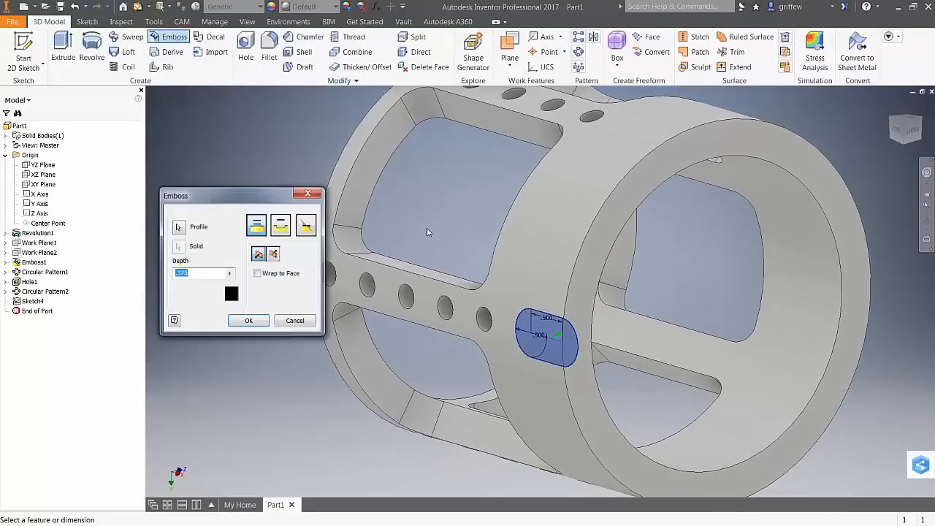
left_click(281, 230)
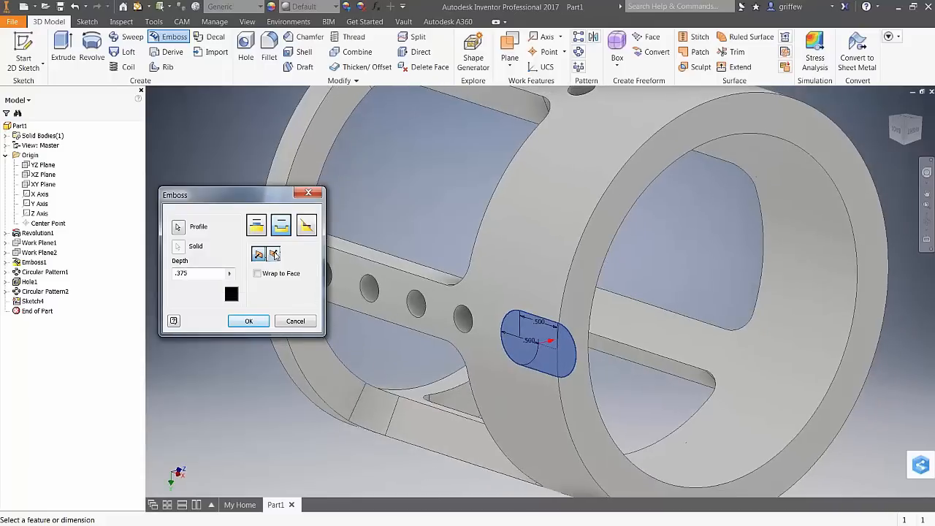
left_click(257, 255)
left_click(257, 274)
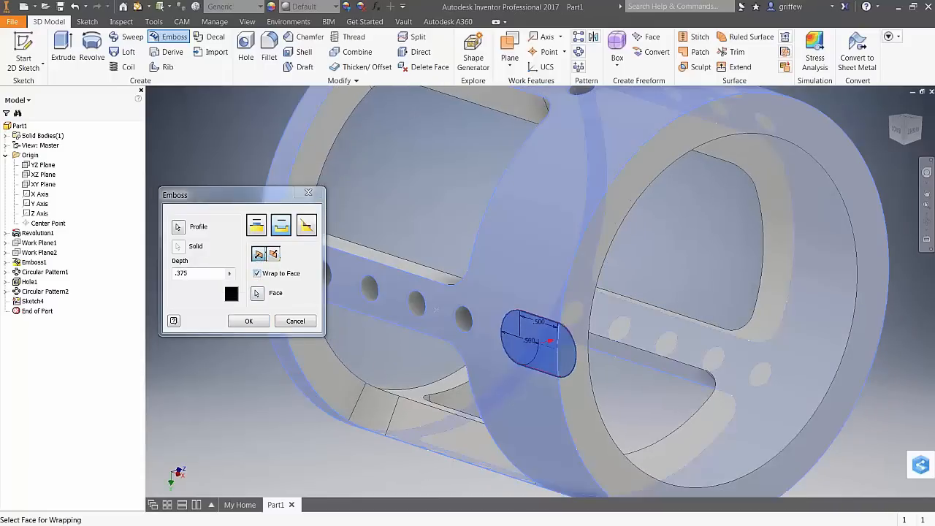
left_click(255, 323)
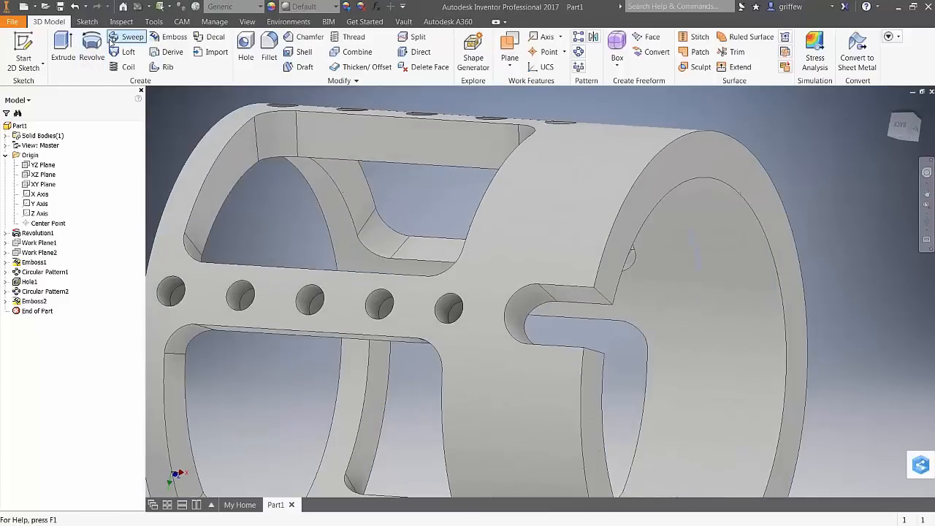
Fillet the two corner edges where the slot opens onto the cylinder's end face with a 0.25 in radius.
left_click(280, 58)
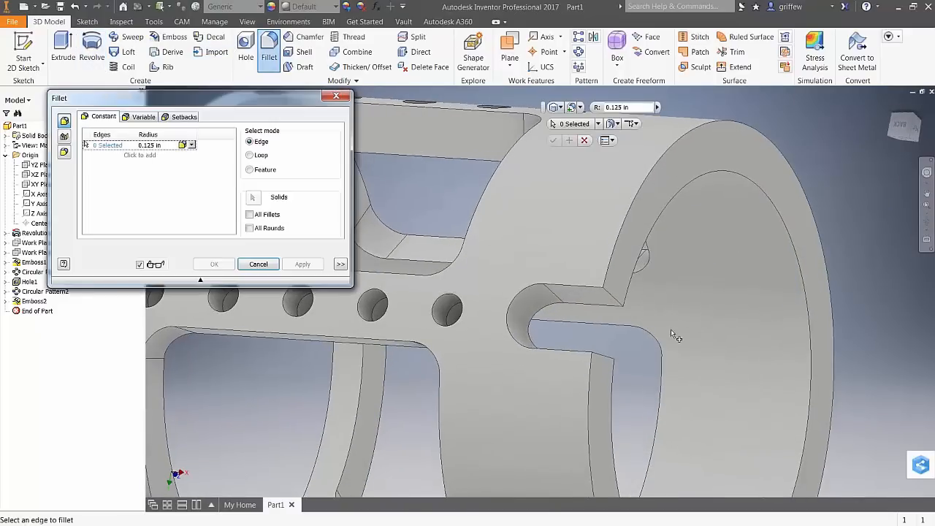
left_click(613, 298)
left_click(607, 352)
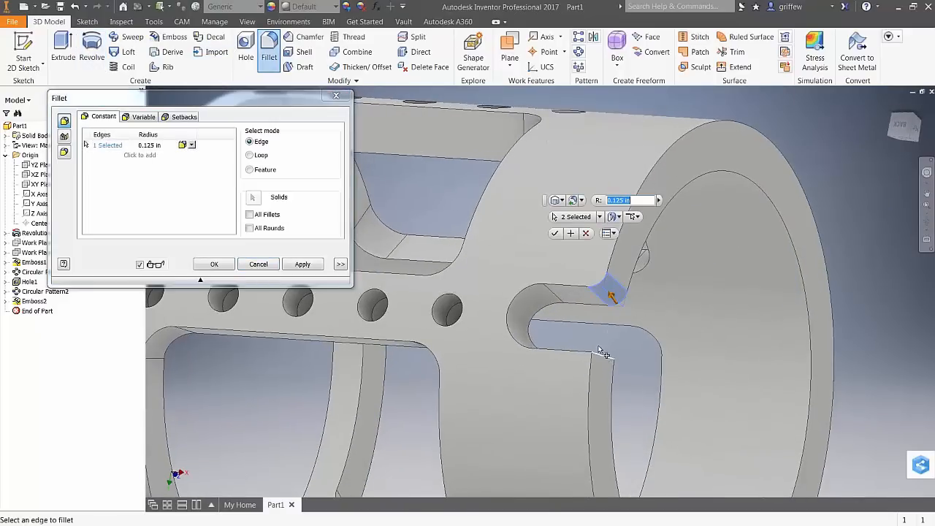
type(".25")
key("Return")
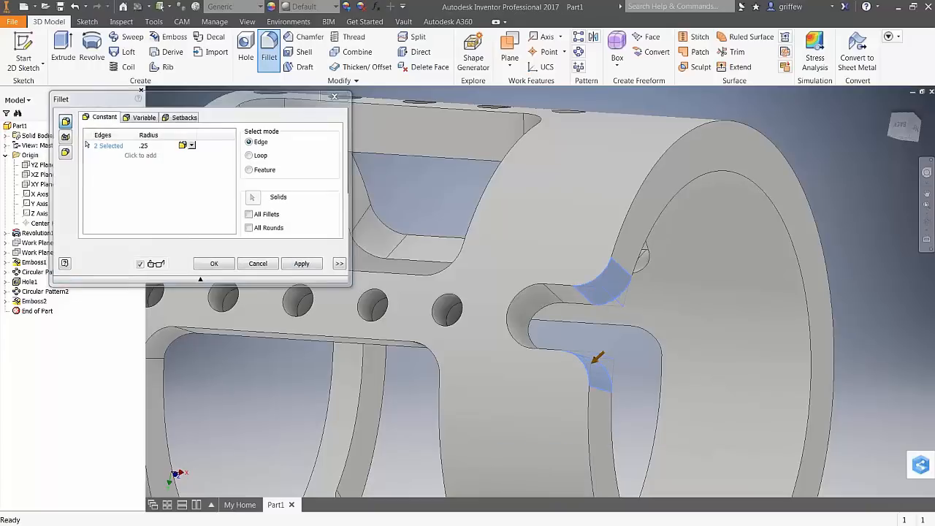
Pattern the engraved end slot and its fillets circularly around the cylinder's axis with 8 occurrences over 360 deg.
scroll(803, 459, "down", 3)
middle_click_drag(802, 459, 546, 429, "shift")
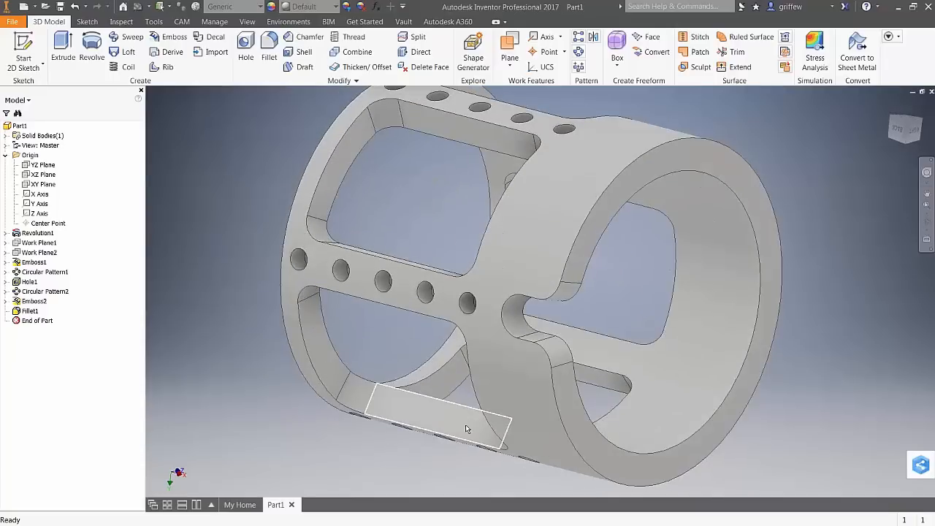
left_click(31, 311)
left_click(34, 301, "ctrl")
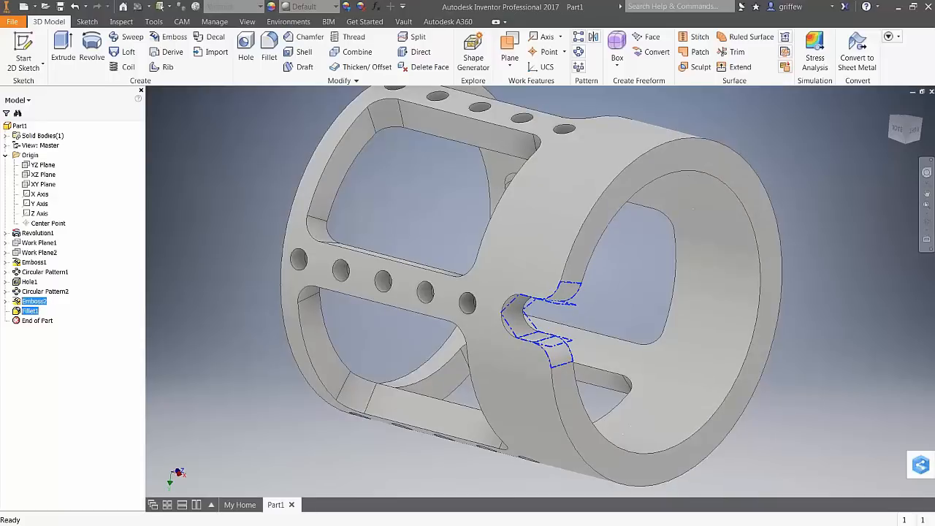
left_click(579, 52)
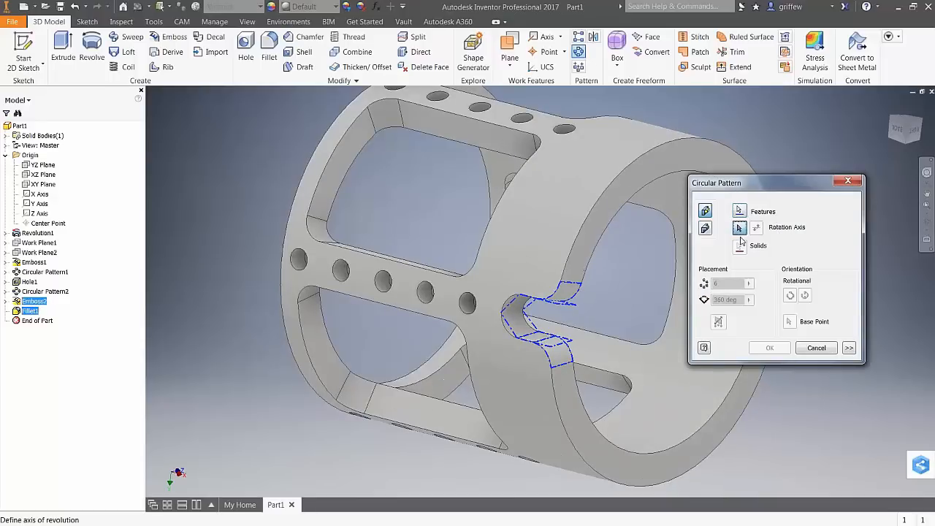
left_click_drag(762, 185, 797, 201)
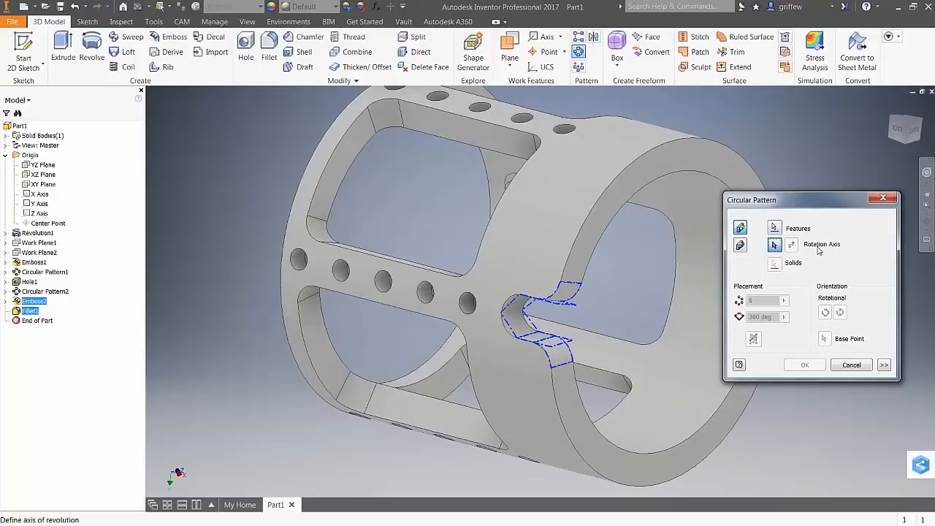
left_click(676, 221)
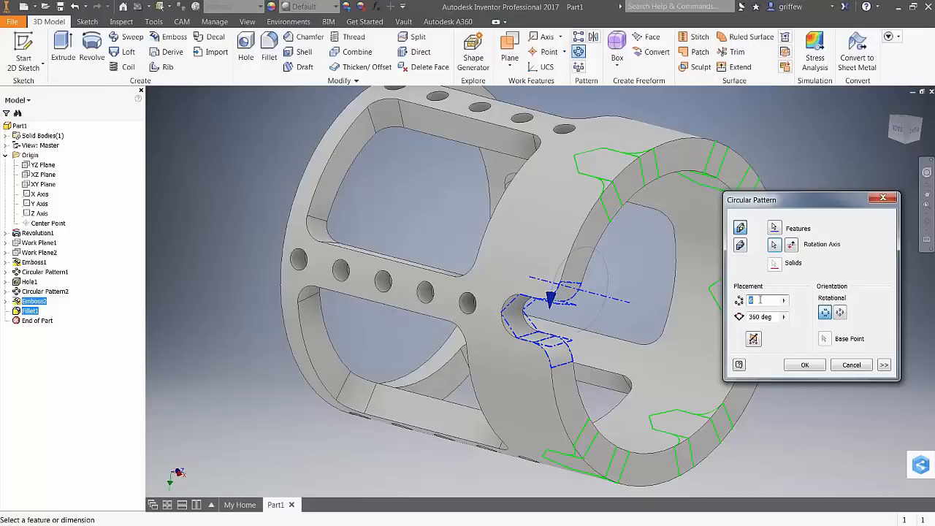
type("8")
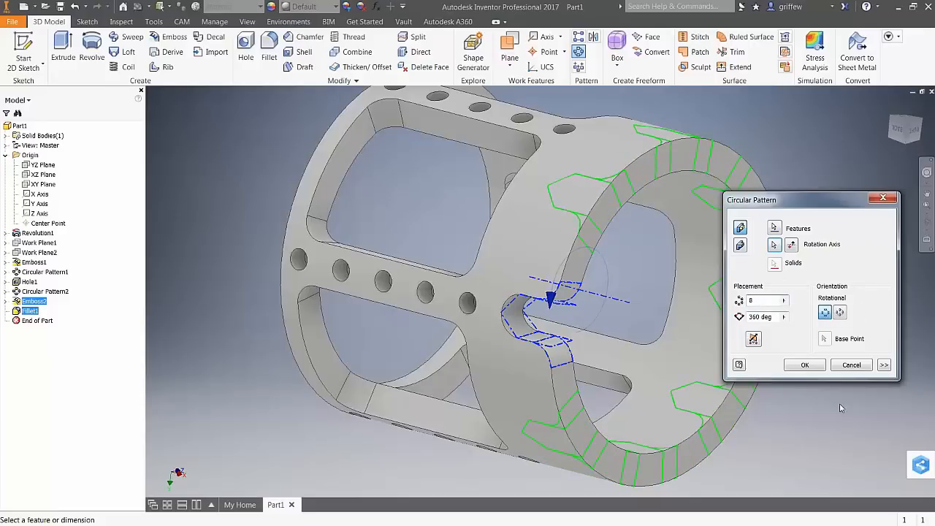
left_click(804, 364)
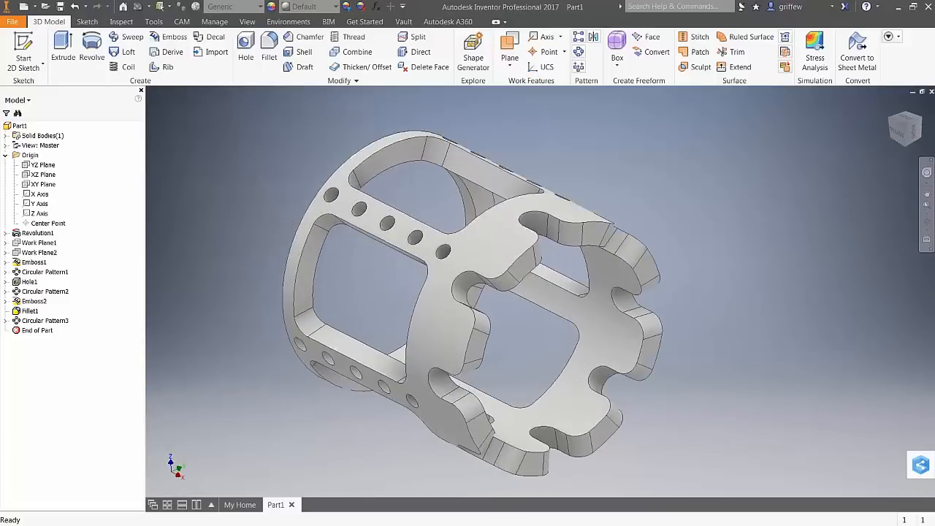
Save the part as Torsion Adapter.ipt in the 4 Axis Rotary workspace folder.
left_click(60, 6)
left_click_drag(465, 157, 327, 61)
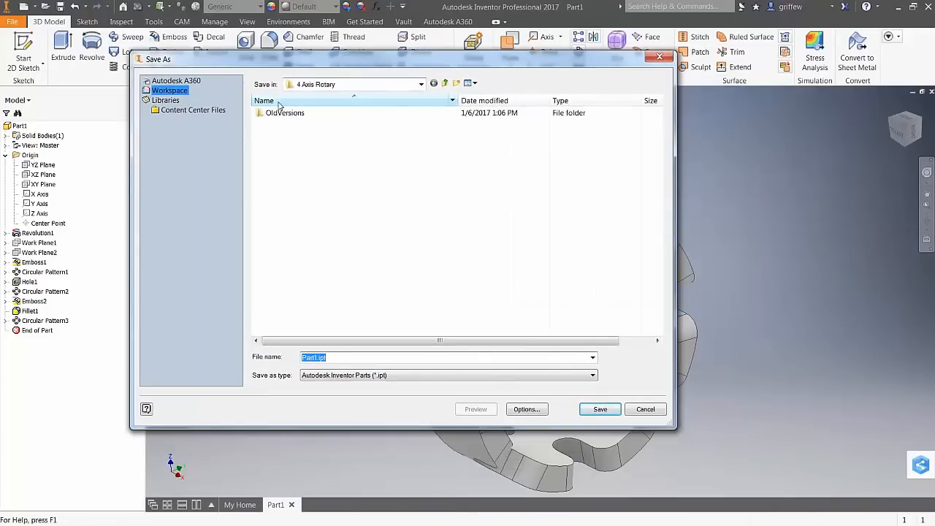
left_click(316, 357)
double_click(316, 357)
type("To")
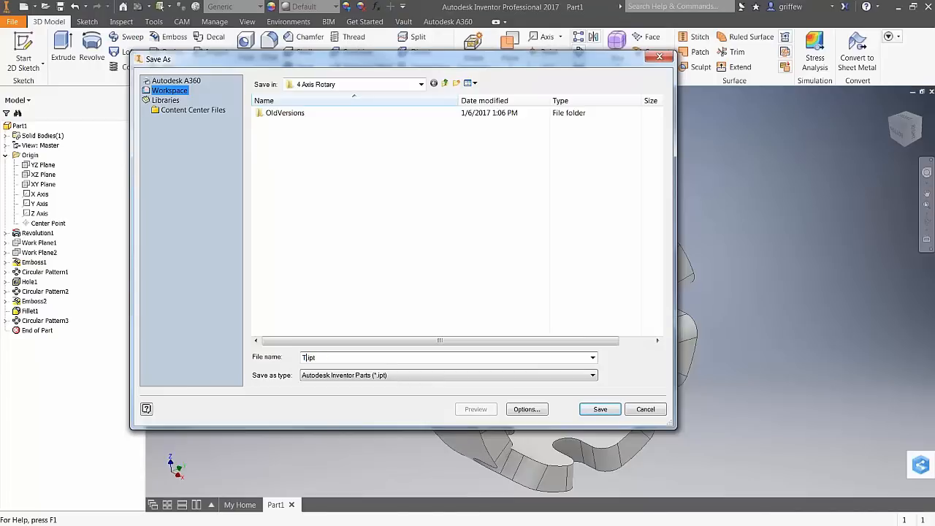
type("rsion")
type(" Adapter")
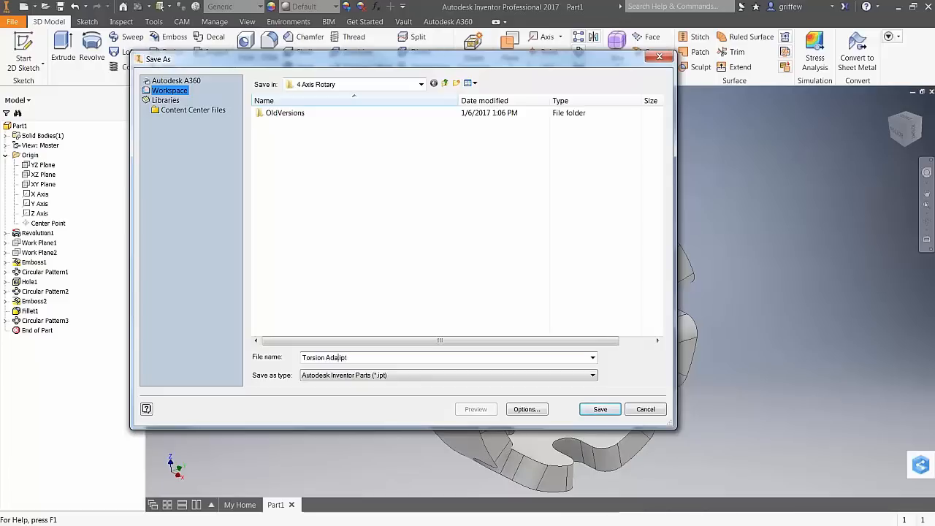
left_click(600, 409)
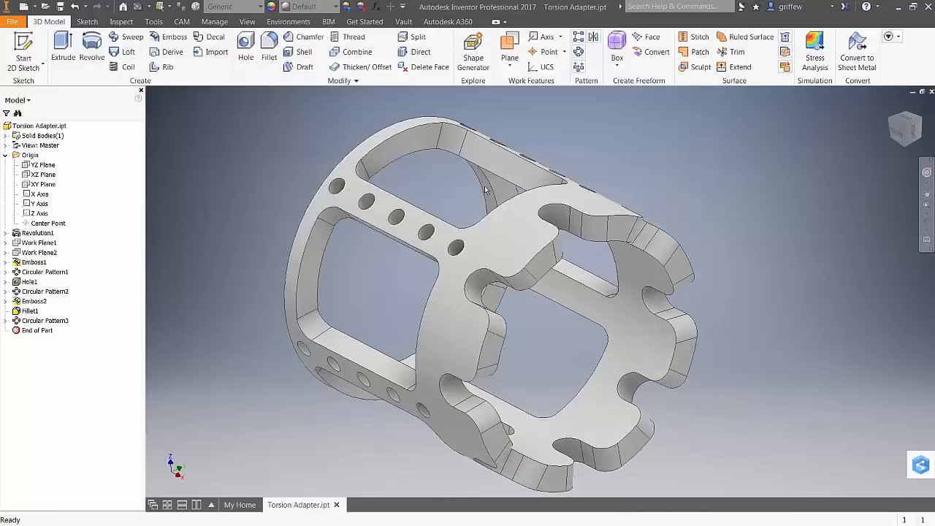
Collapse the Origin folder in the model tree and return the part to its home view.
scroll(678, 297, "up", 1)
scroll(634, 142, "up", 2)
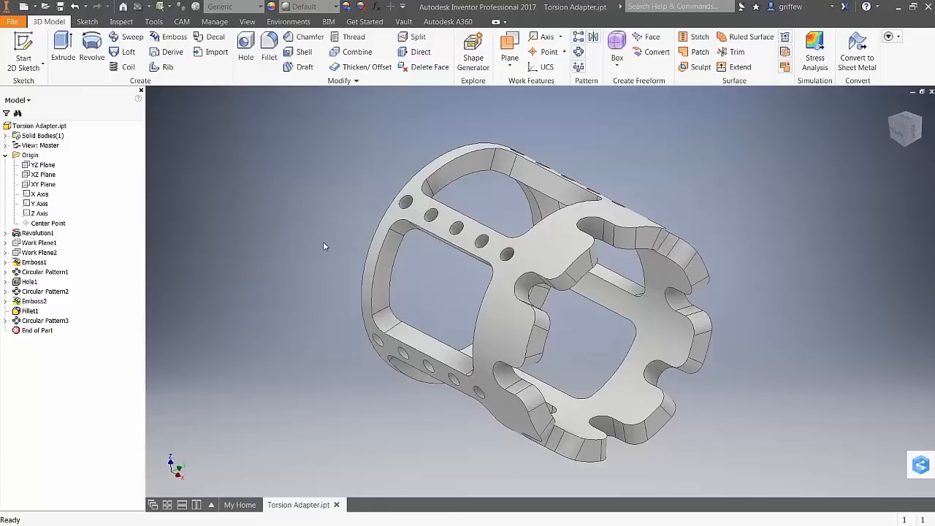
left_click(6, 155)
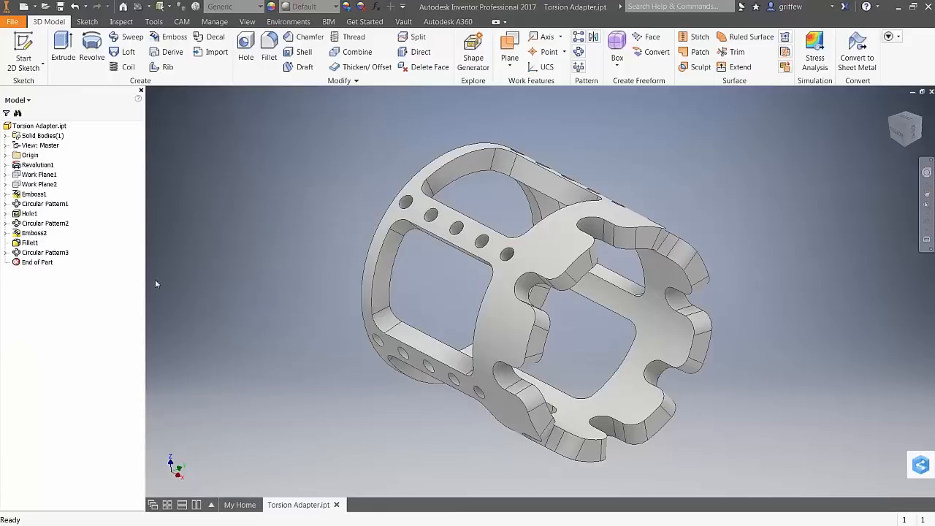
key("F6")
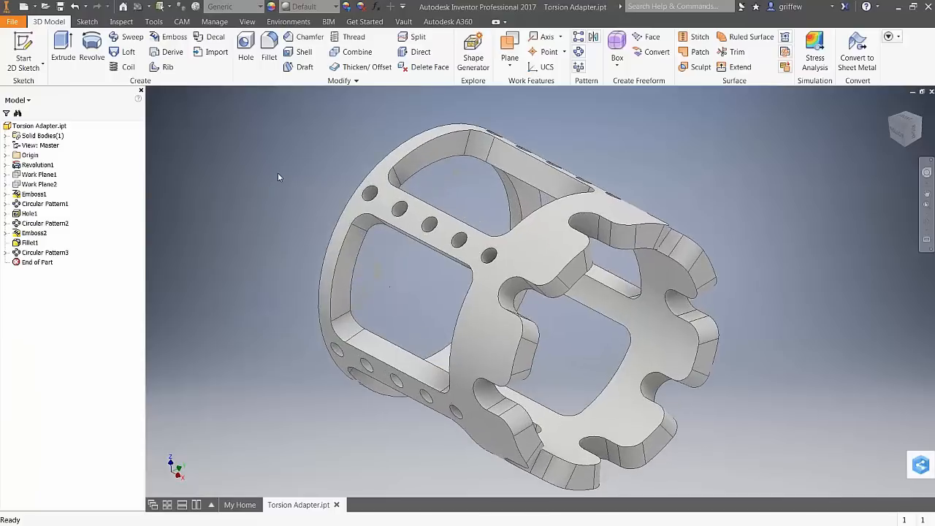
Switch from part modelling to the CAM tools for the Torsion Adapter.
scroll(717, 273, "down", 1)
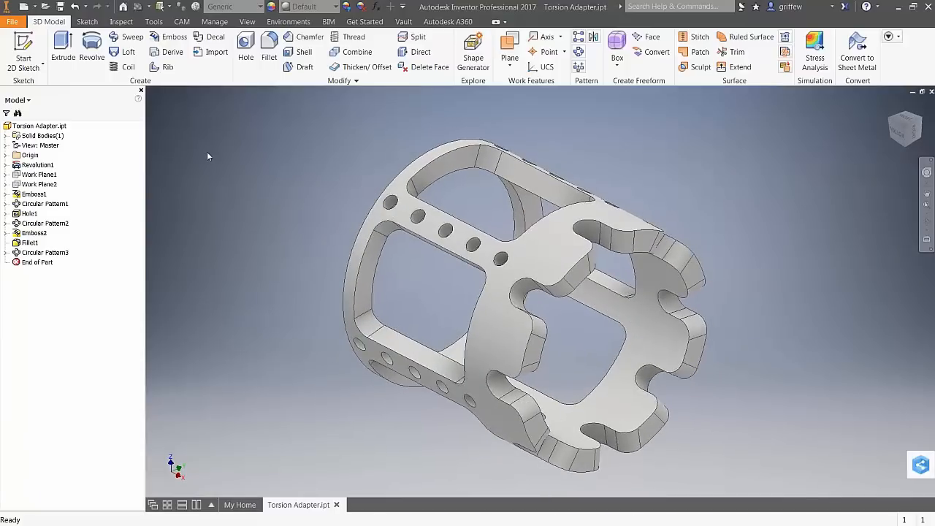
left_click(181, 22)
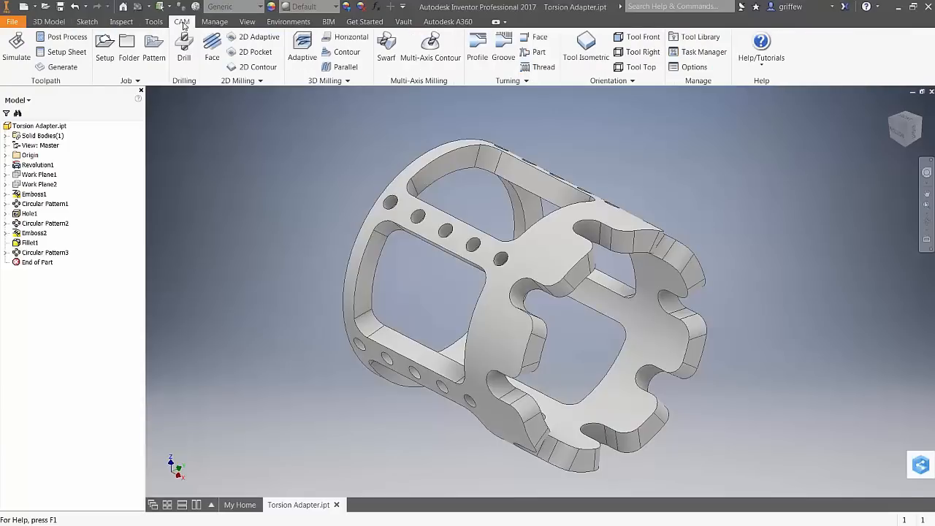
right_click_drag(794, 120, 760, 149)
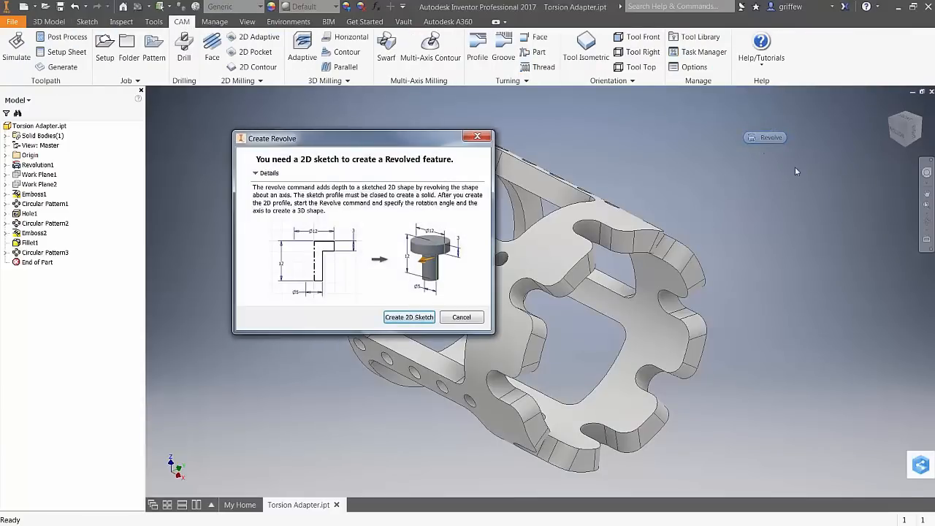
key("Escape")
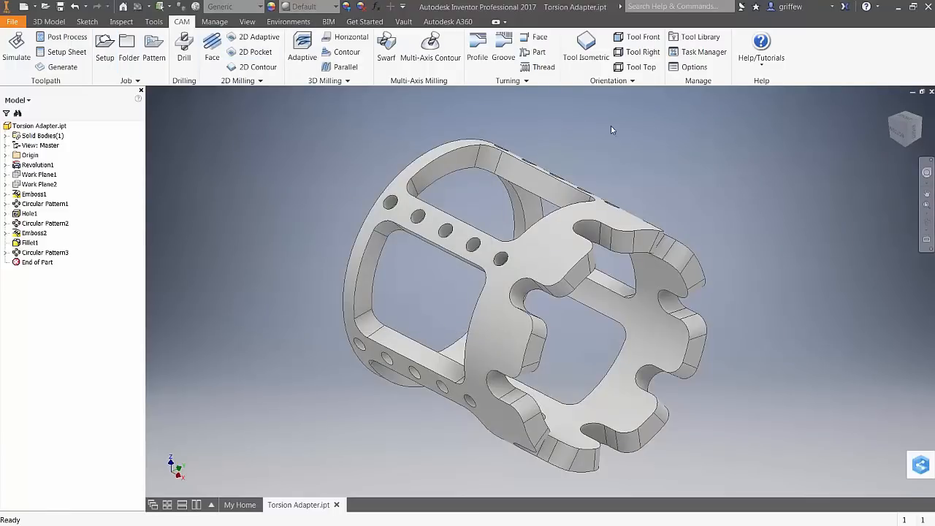
left_click(17, 100)
left_click(19, 101)
left_click(21, 101)
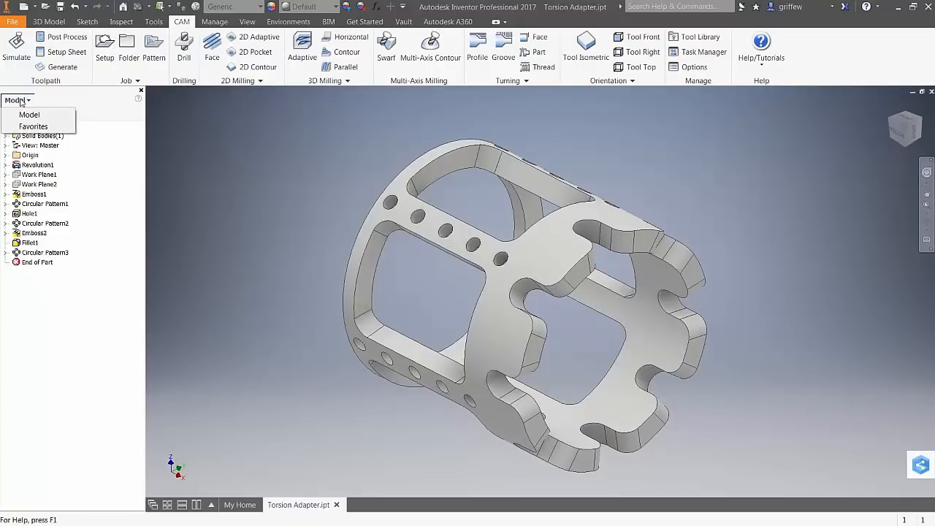
left_click(60, 321)
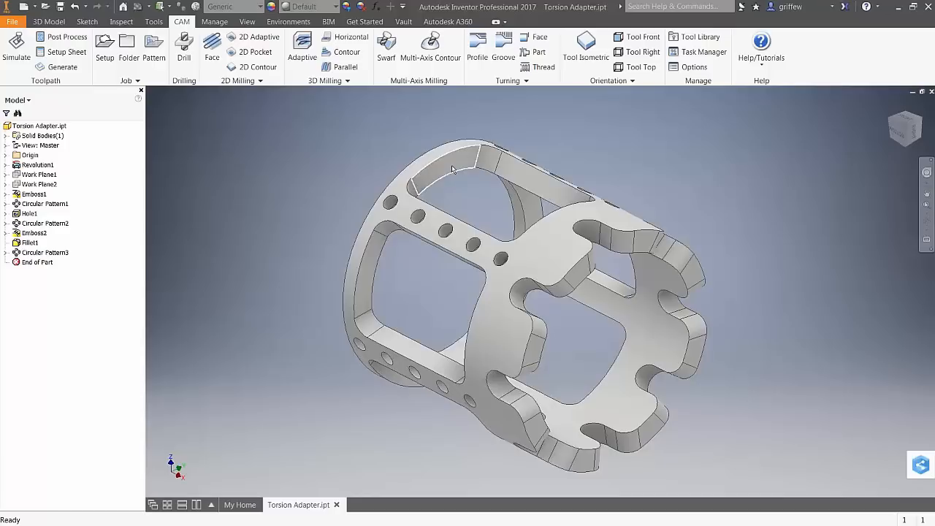
middle_click_drag(374, 153, 361, 150, "shift")
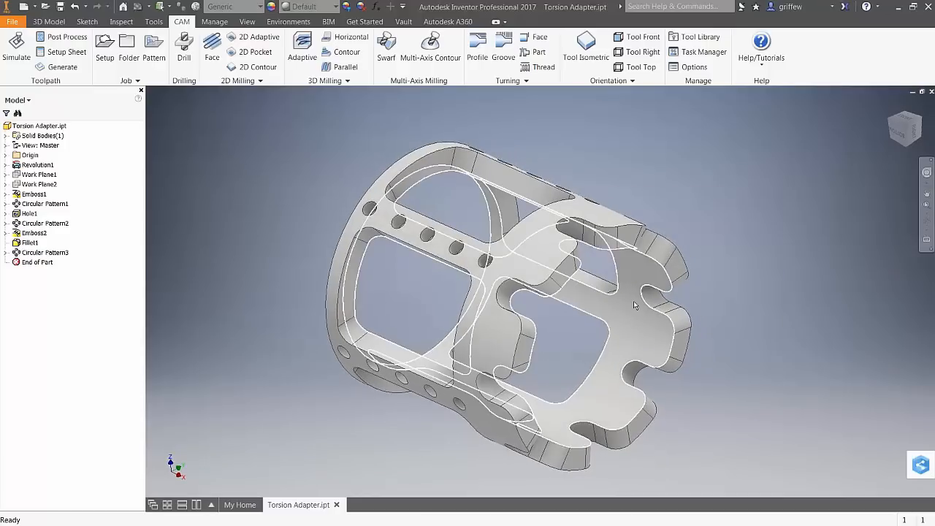
Create a new CAM setup for the part with the operation type set to Milling.
left_click(106, 56)
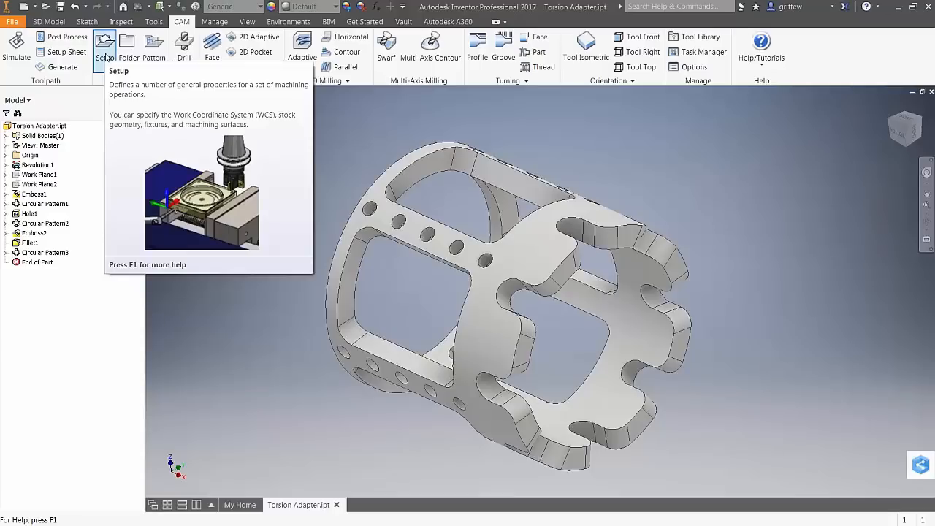
left_click(104, 52)
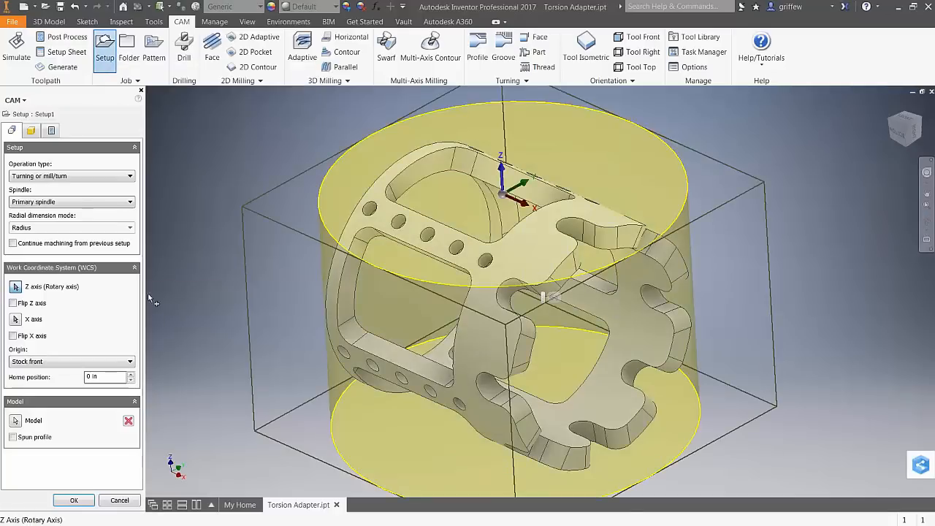
left_click_drag(151, 299, 236, 301)
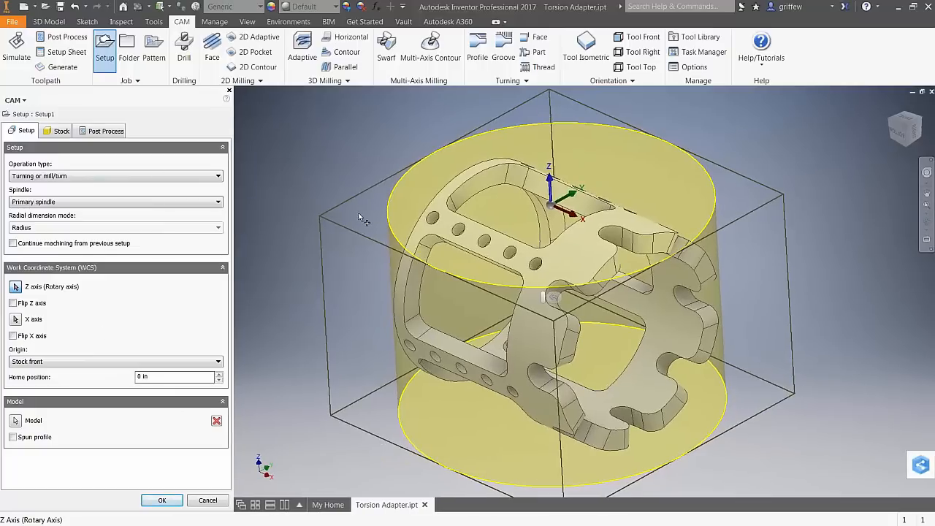
scroll(358, 217, "down", 3)
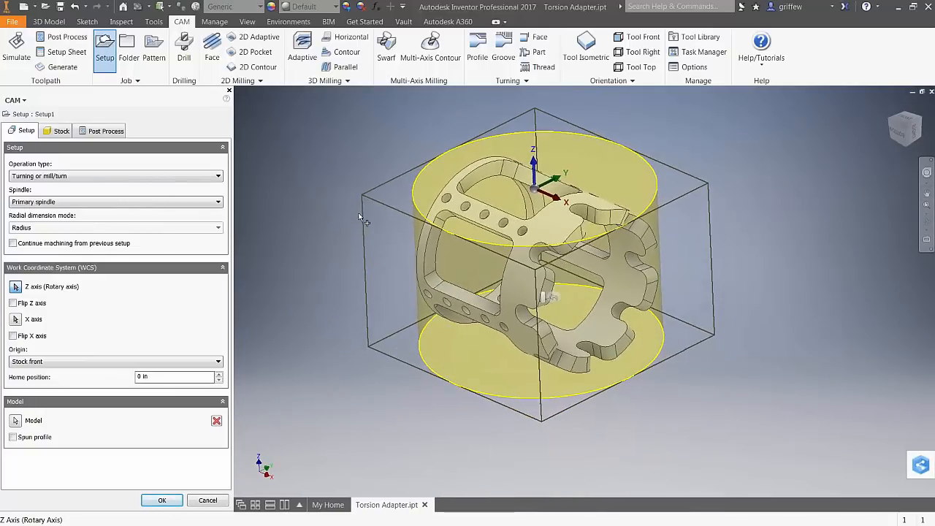
scroll(359, 217, "up", 2)
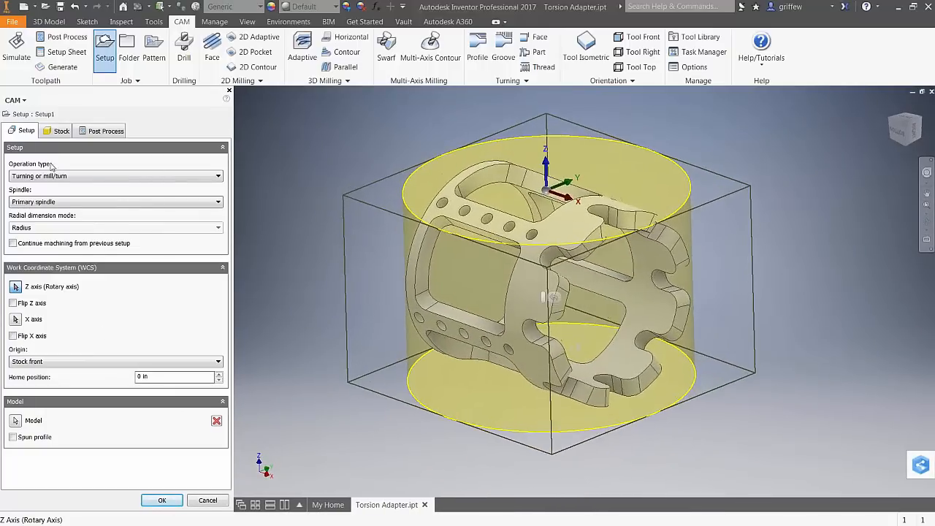
left_click(79, 178)
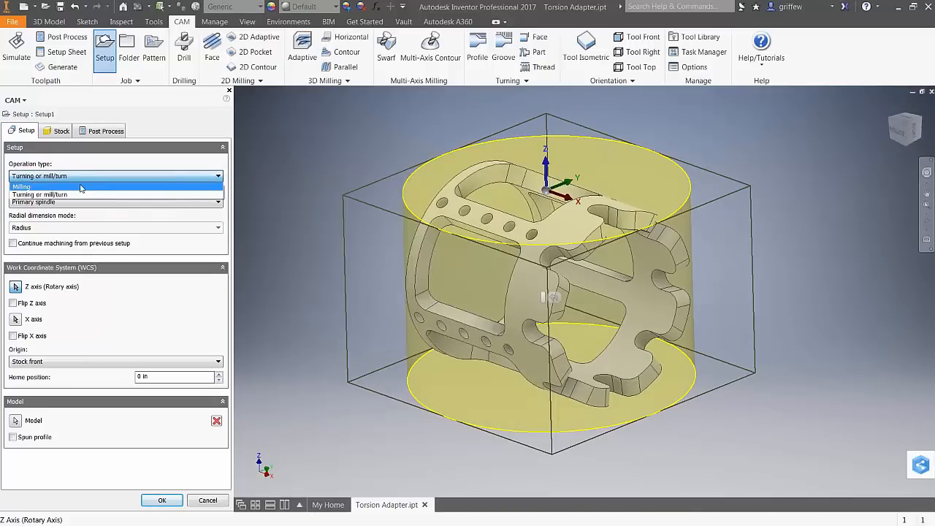
left_click(80, 187)
left_click(83, 179)
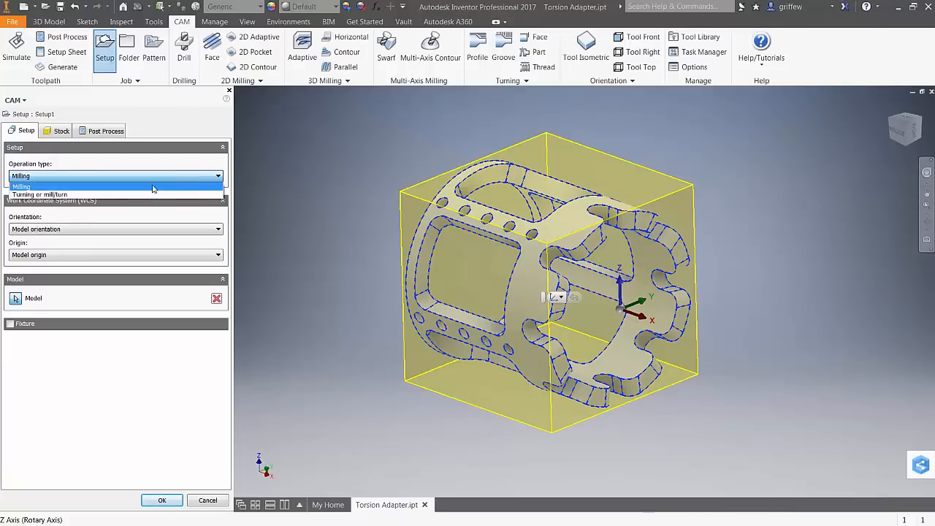
left_click(153, 187)
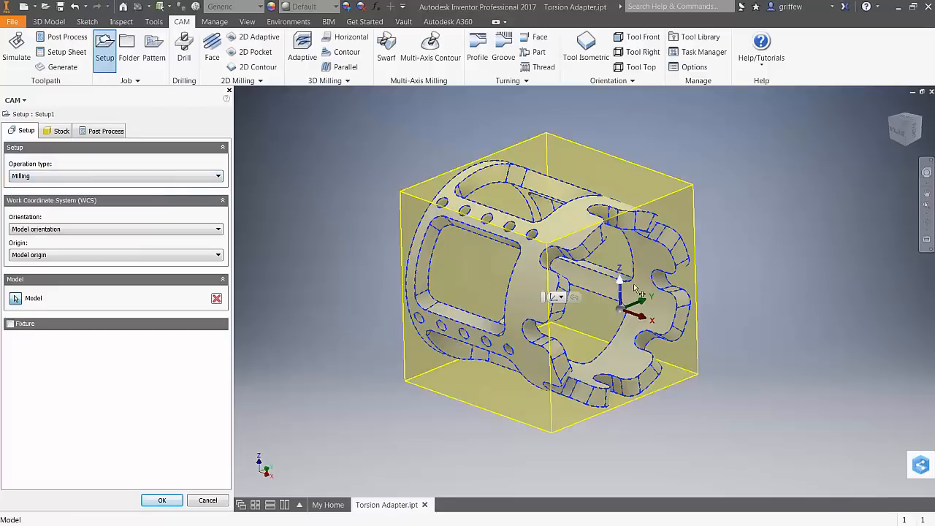
Define the setup's stock as a relative size tube whose axis follows the part's inner cylindrical face.
scroll(605, 119, "down", 2)
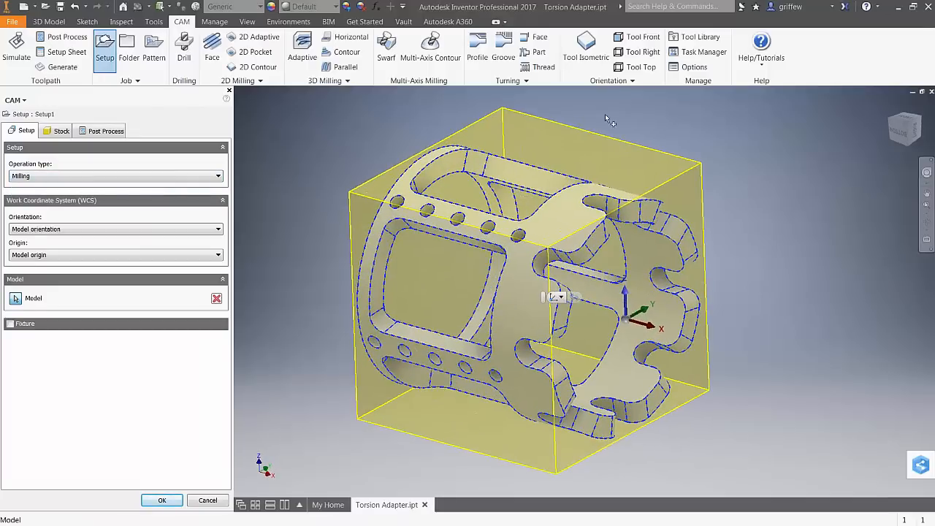
scroll(720, 352, "up", 2)
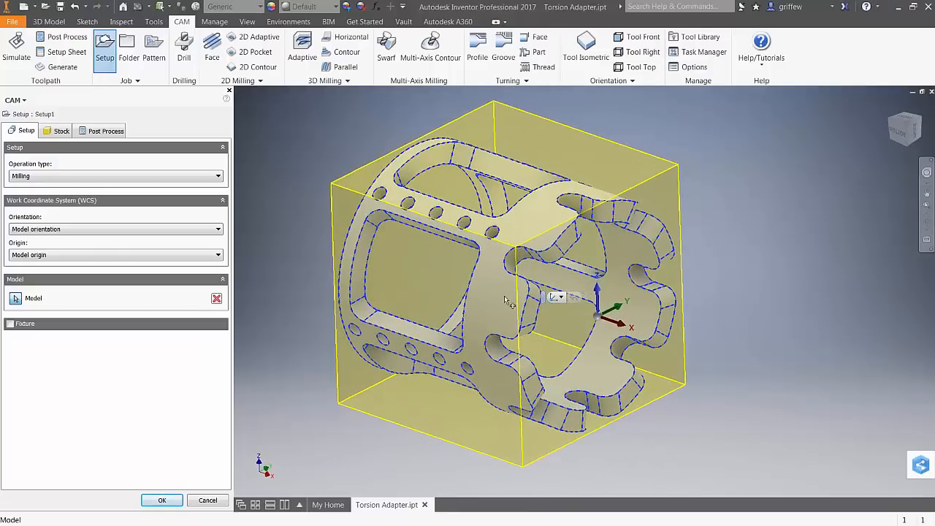
left_click(610, 325)
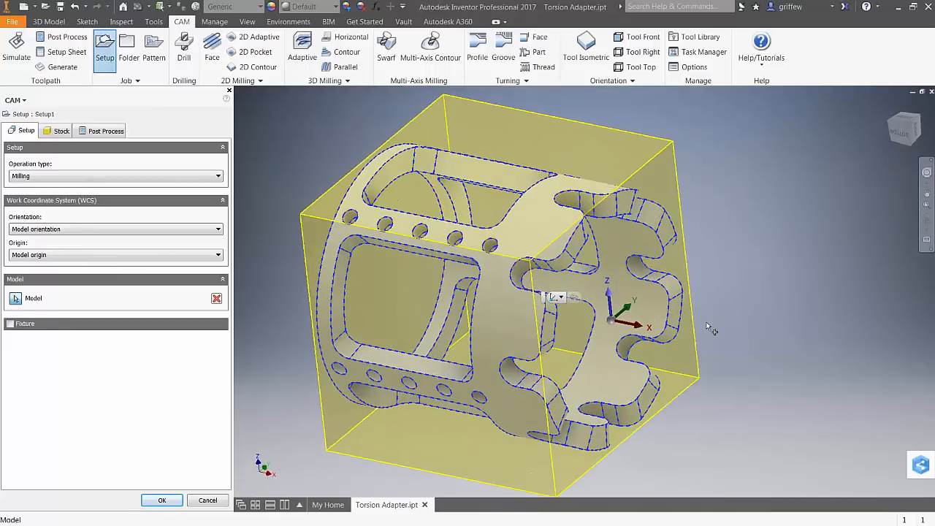
left_click(58, 131)
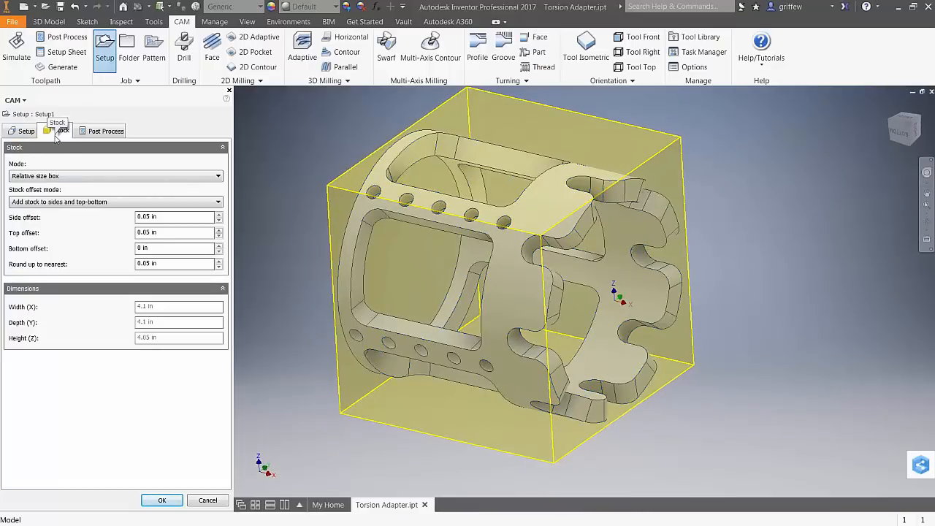
left_click(100, 177)
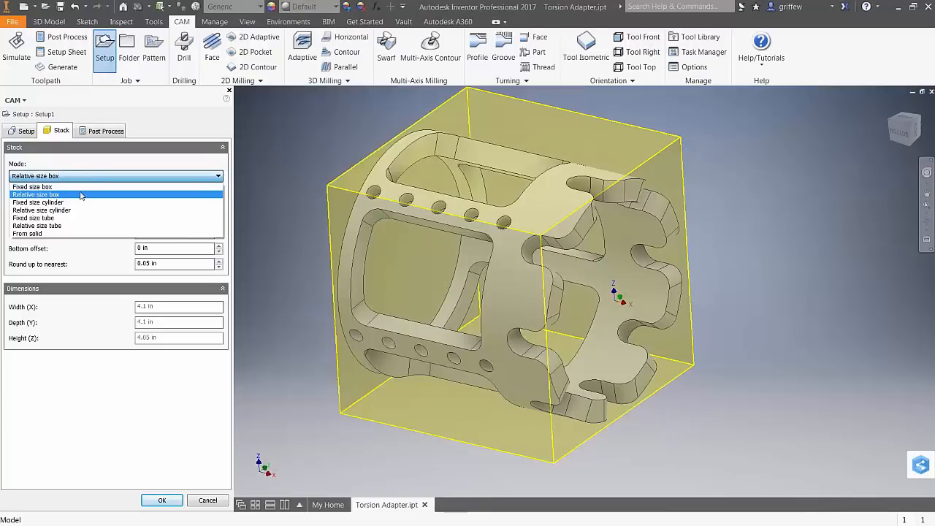
left_click(60, 228)
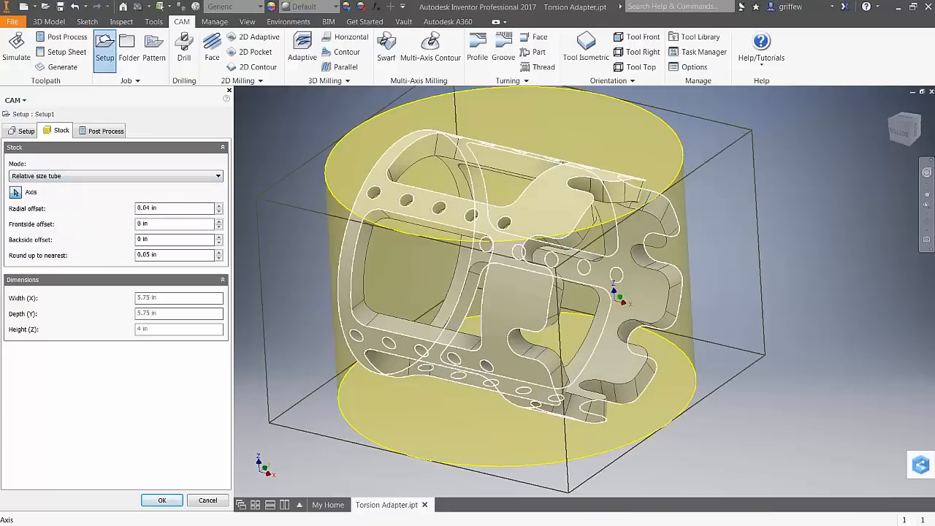
left_click(16, 193)
left_click(619, 273)
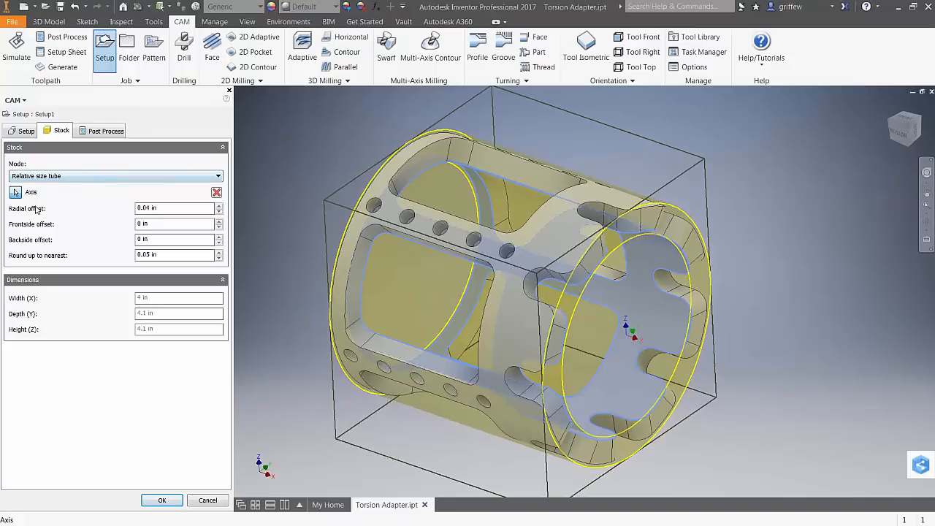
Set the tube stock's radial offset to 0 in and its backside offset to 1 in.
left_click_drag(168, 211, 105, 213)
type("0")
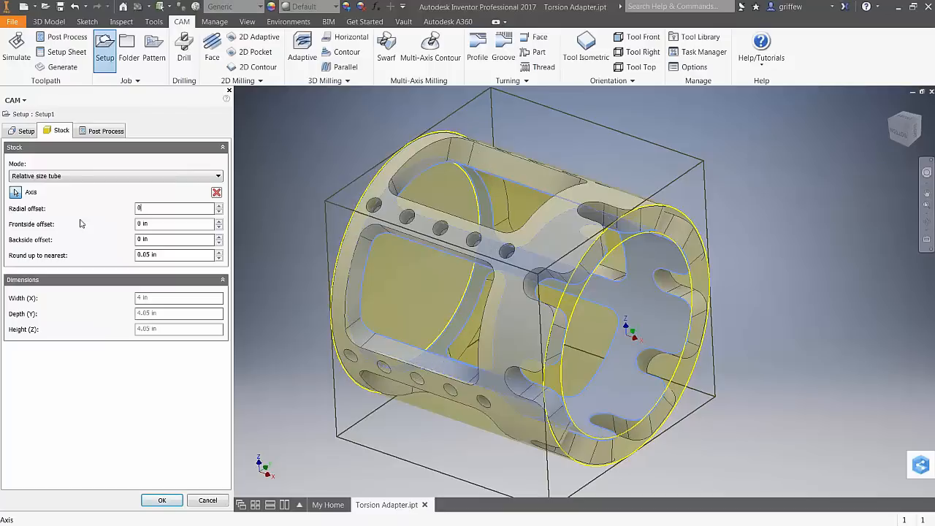
left_click(160, 242)
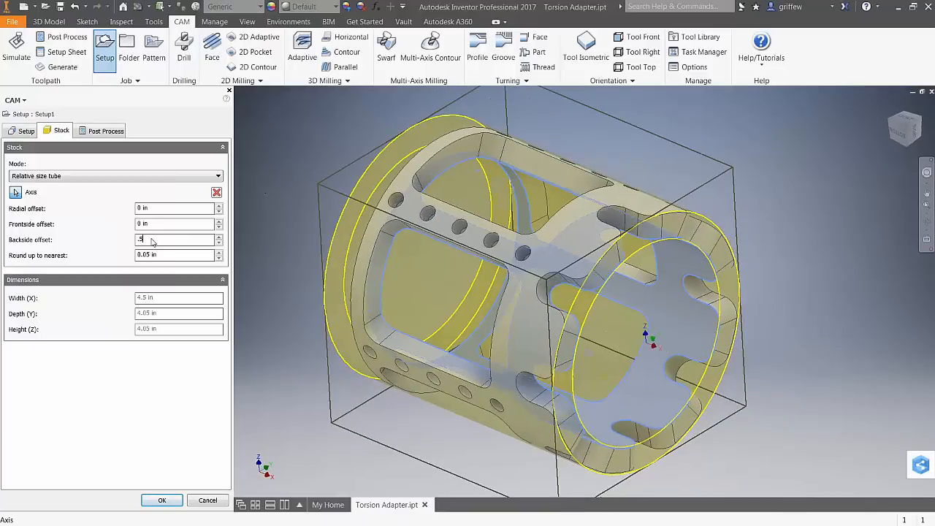
type("1")
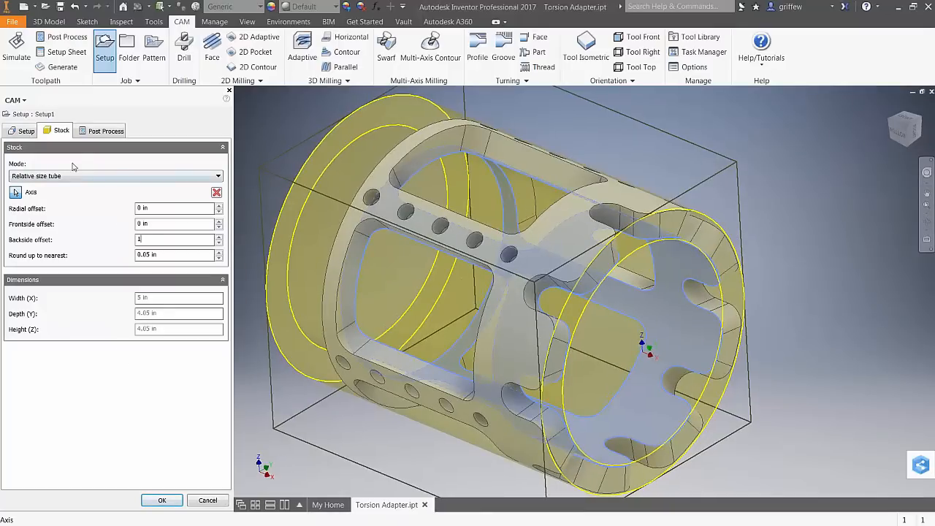
Set the work coordinate system's orientation mode to Select Z axis/plane & X axis.
left_click(22, 130)
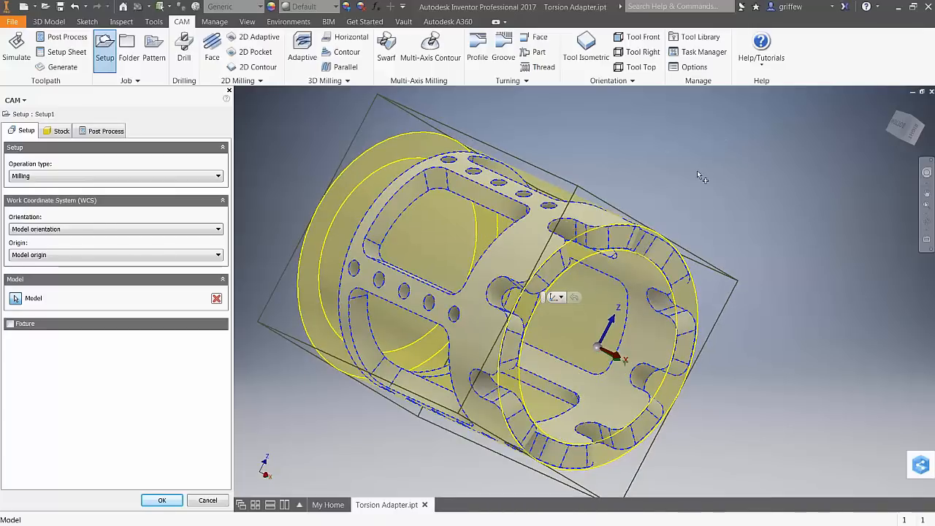
left_click(44, 231)
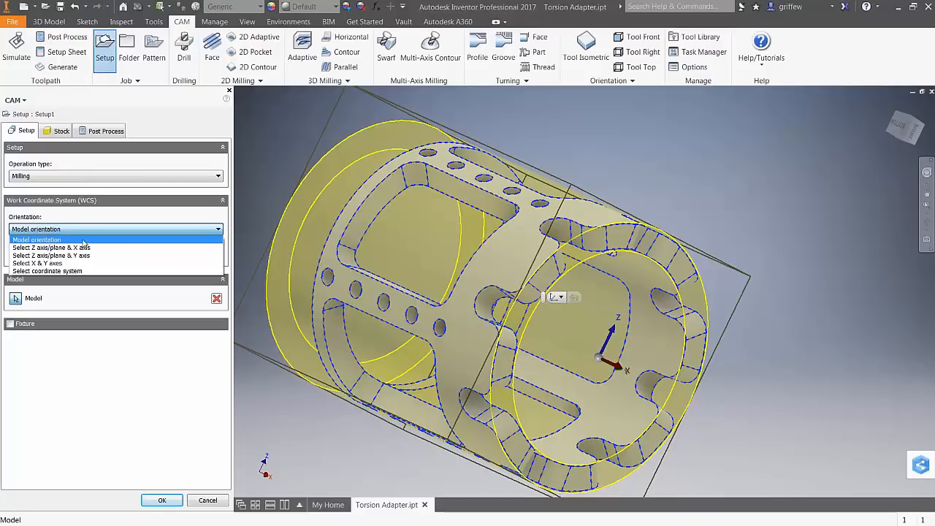
left_click(60, 219)
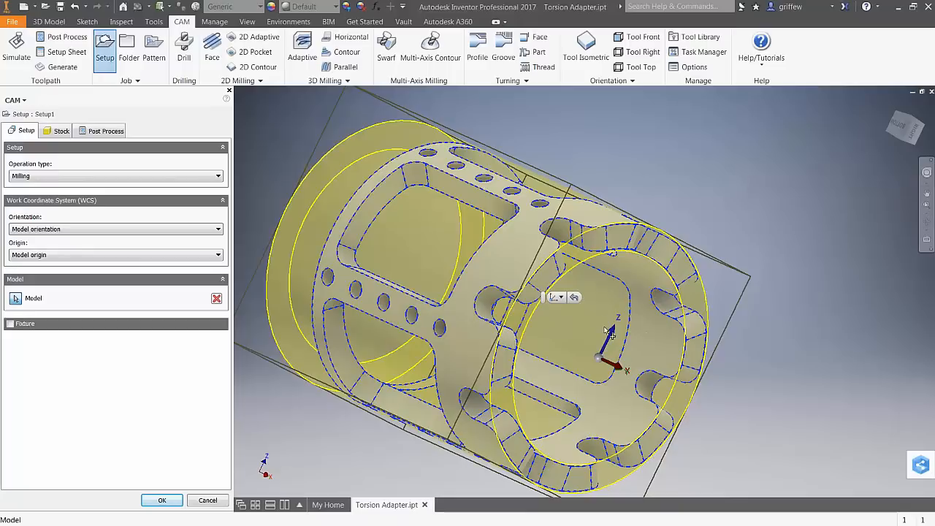
left_click(604, 353)
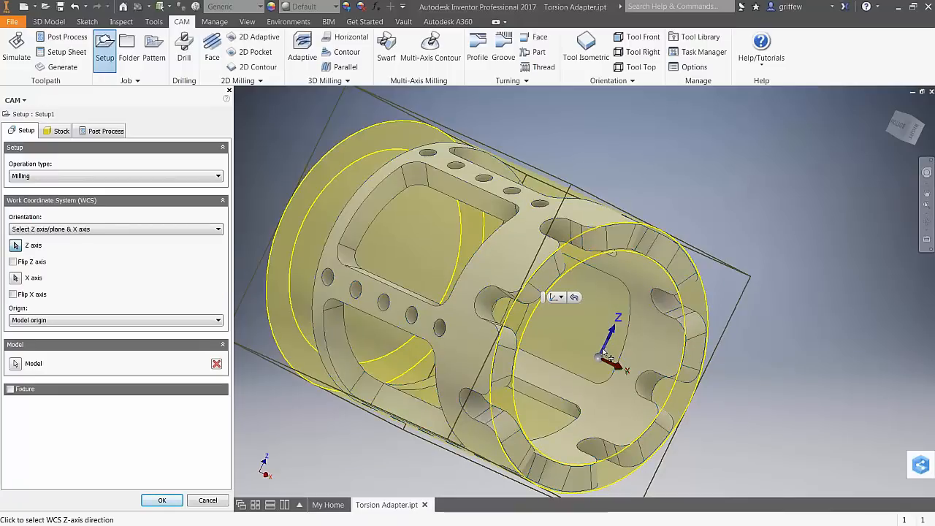
Align the WCS Z axis with the upper row's hole nearest the slotted end and flip the axis direction.
left_click(606, 349)
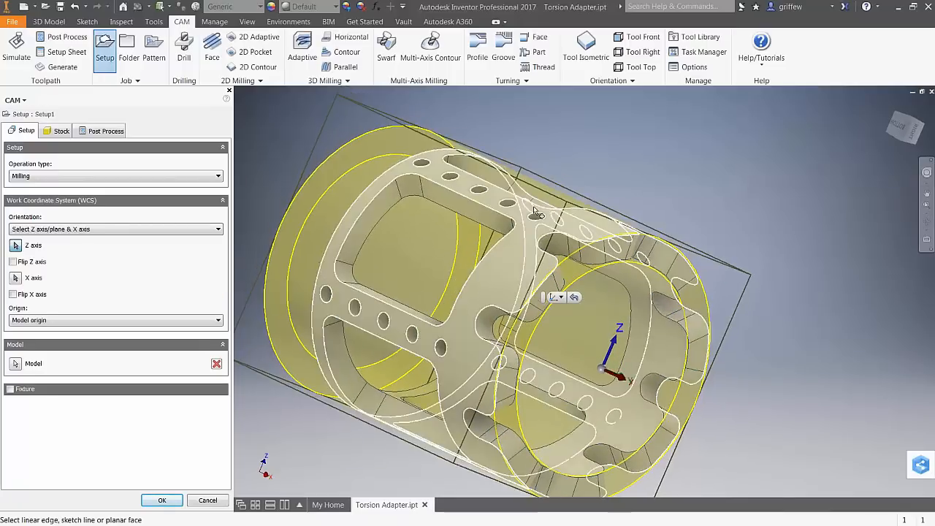
left_click(537, 219)
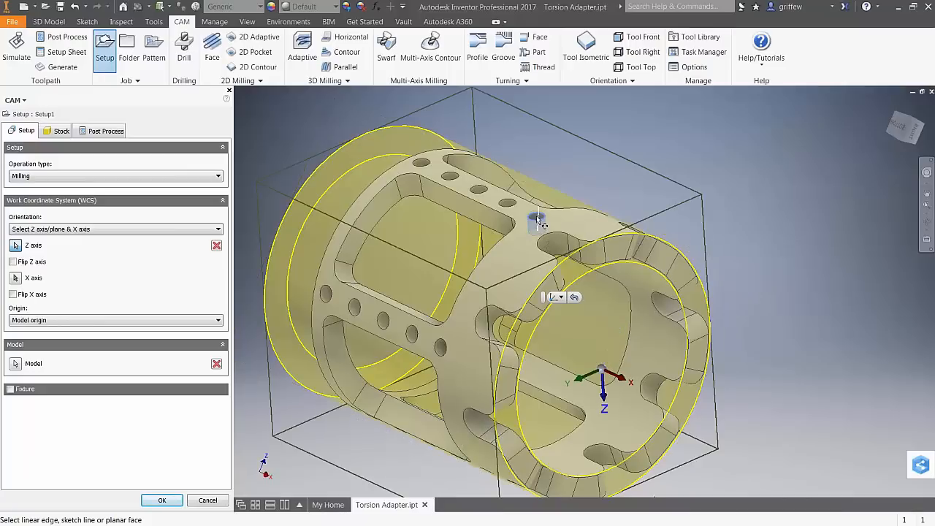
middle_click_drag(537, 219, 516, 216, "shift")
middle_click_drag(541, 329, 588, 416, "shift")
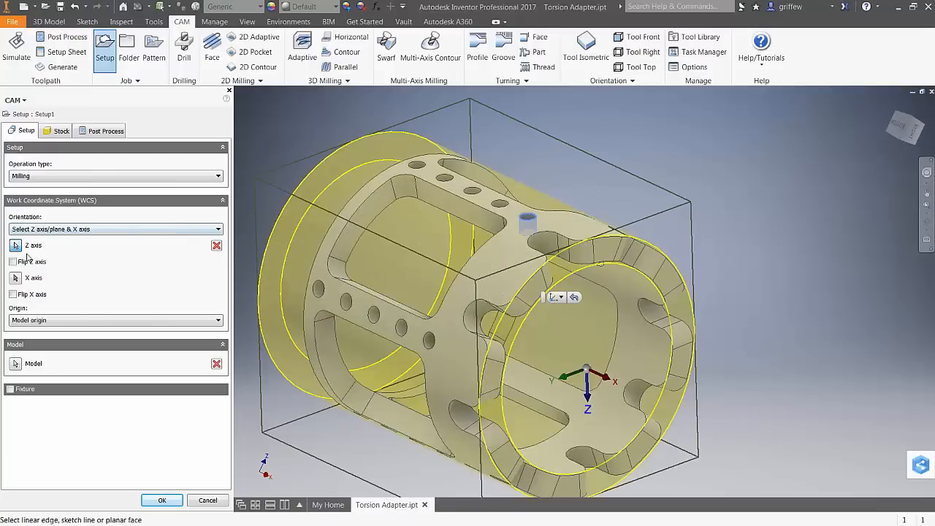
left_click(16, 262)
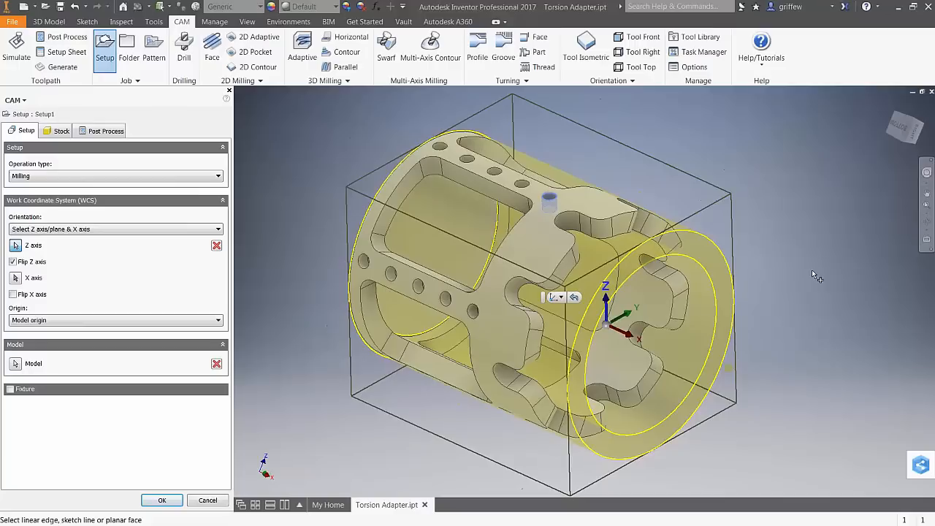
Accept the milling setup with its flipped Z axis and model origin, and deselect it in the operations tree.
left_click(162, 500)
left_click(45, 125)
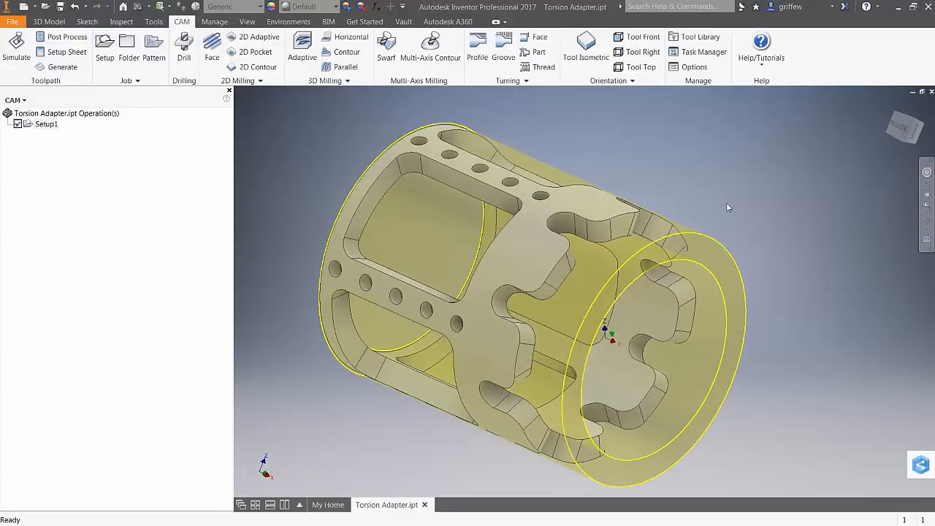
left_click(71, 239)
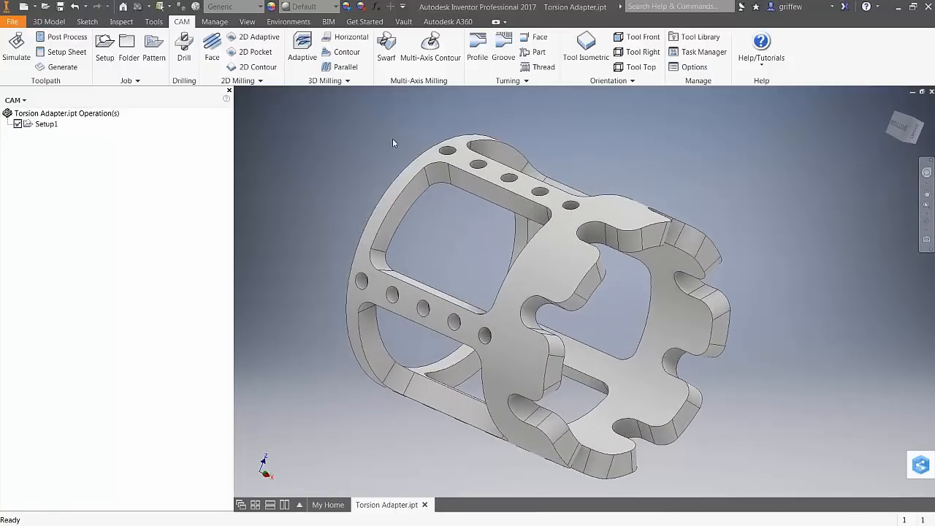
Start a drilling operation, open its tool selection and list the tools in the Aluminum library.
left_click(184, 57)
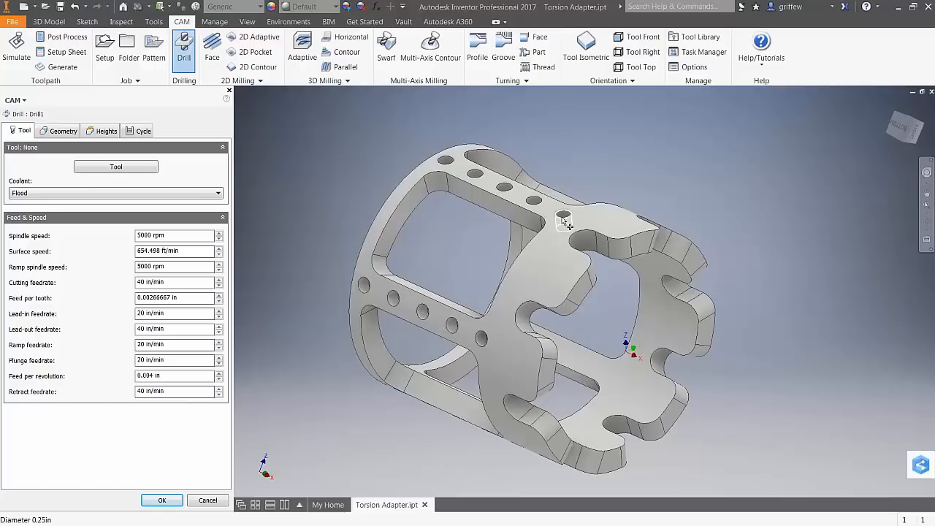
left_click(118, 168)
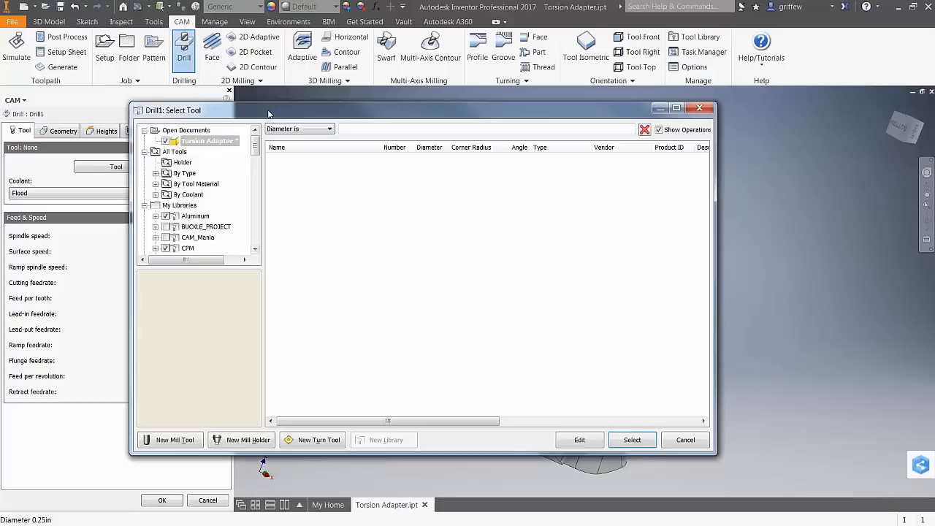
left_click_drag(266, 109, 279, 131)
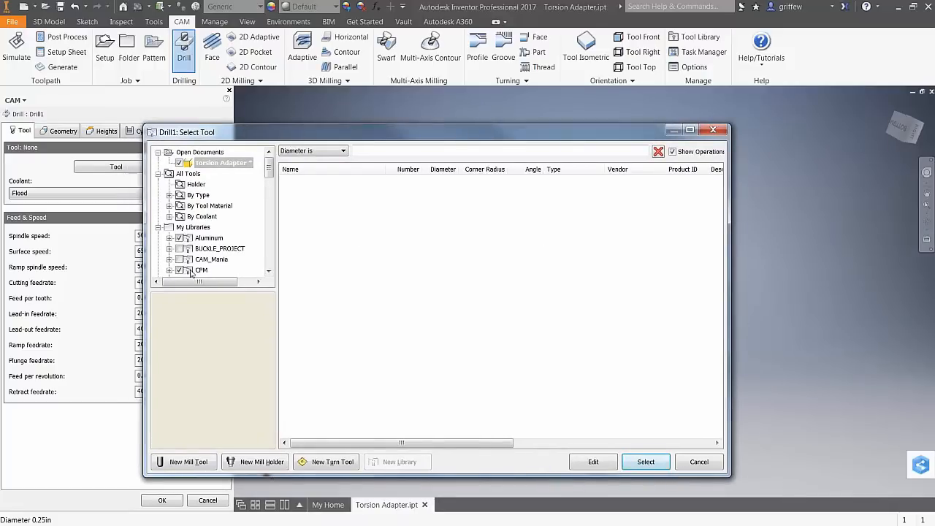
scroll(269, 172, "down", 1)
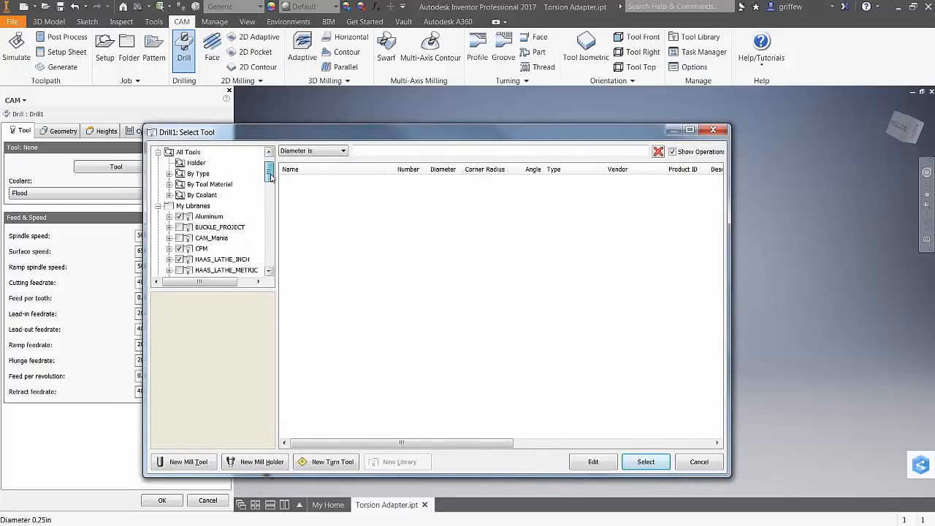
left_click(187, 207)
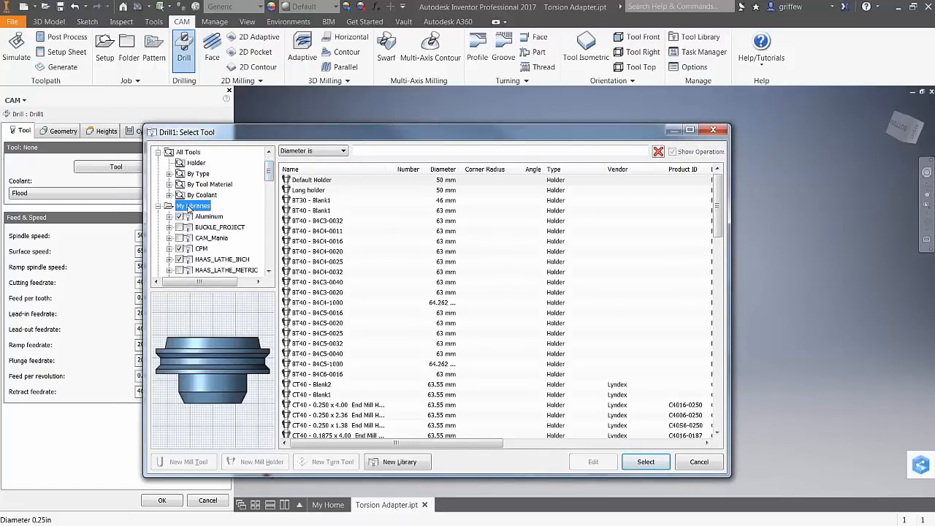
left_click(209, 216)
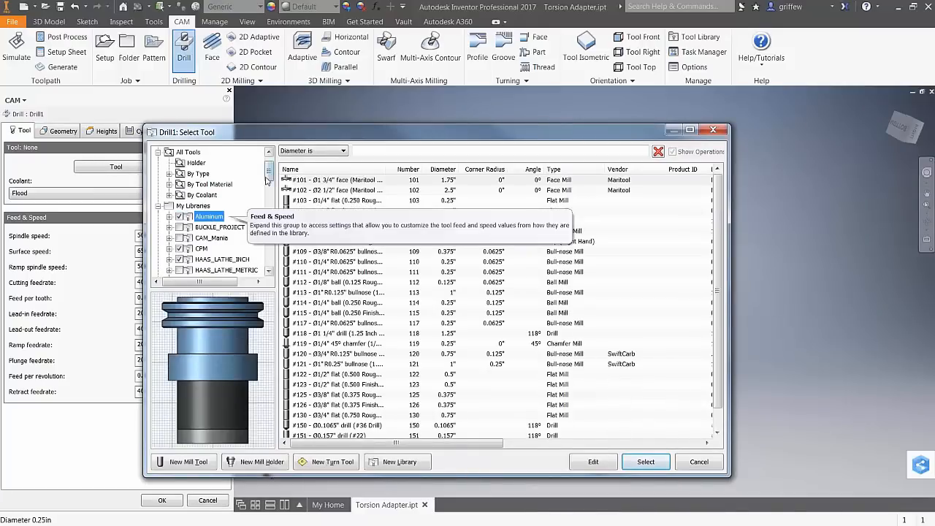
Look through the available tool libraries and the options for managing My Libraries.
scroll(223, 212, "down", 2)
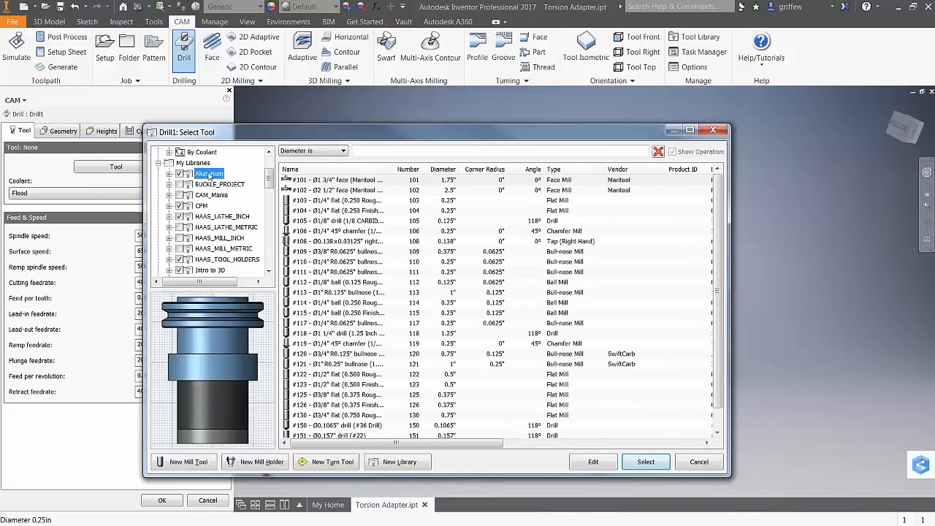
mouse_move(270, 182)
left_mouse_down()
mouse_move(272, 194)
mouse_move(273, 183)
left_mouse_up()
left_click(192, 163)
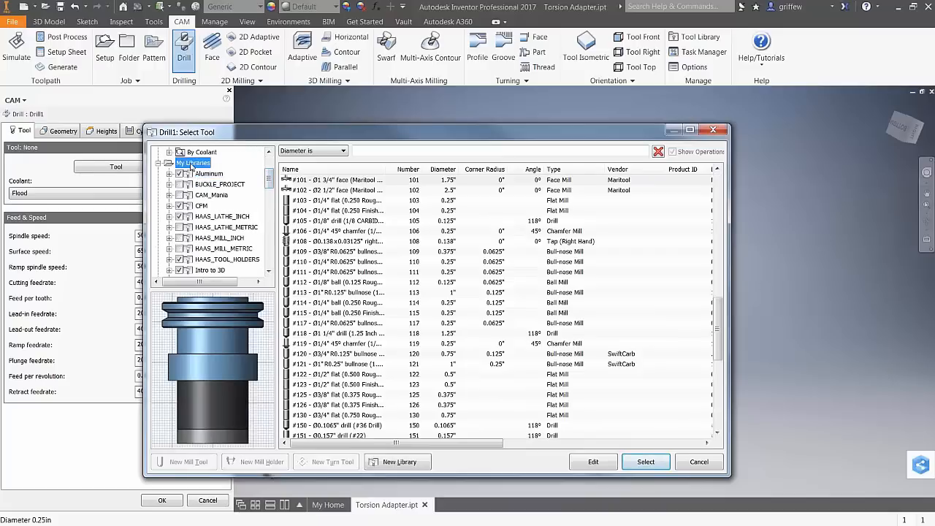
right_click(193, 163)
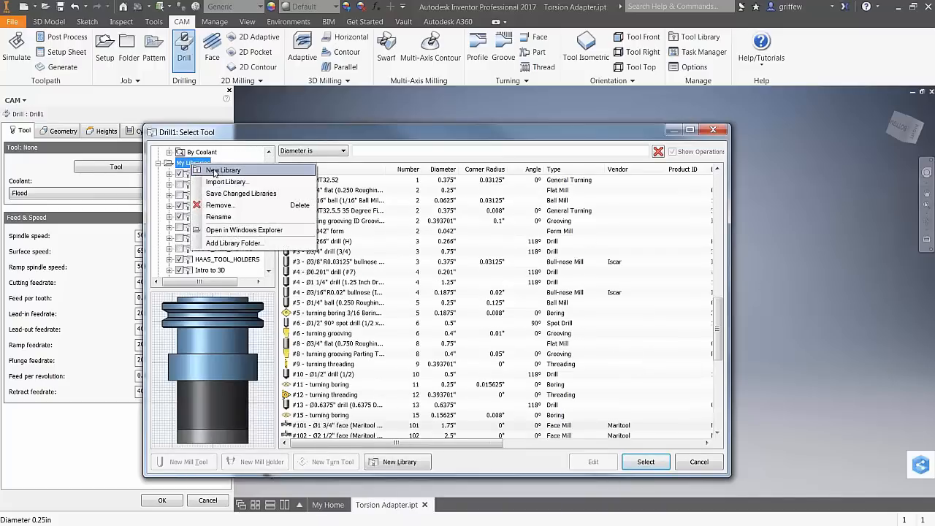
left_click(243, 139)
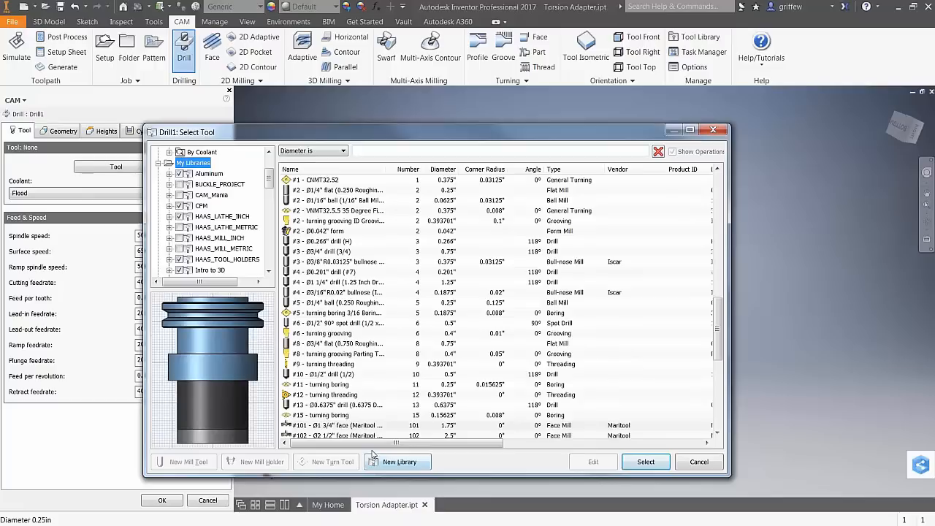
Examine the Aluminum library's tools with the name column widened to show full descriptions.
mouse_move(268, 183)
left_mouse_down()
mouse_move(269, 170)
mouse_move(268, 181)
left_mouse_up()
left_click(208, 185)
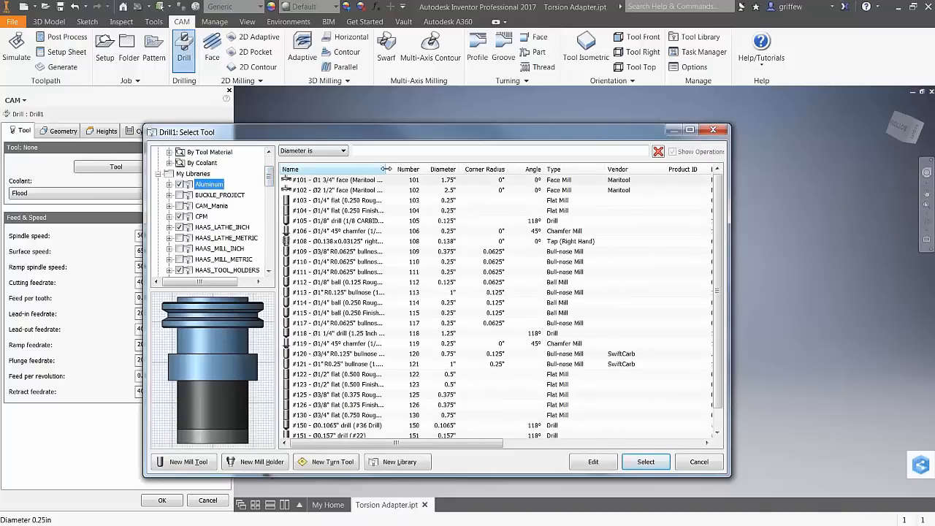
left_click_drag(385, 169, 490, 169)
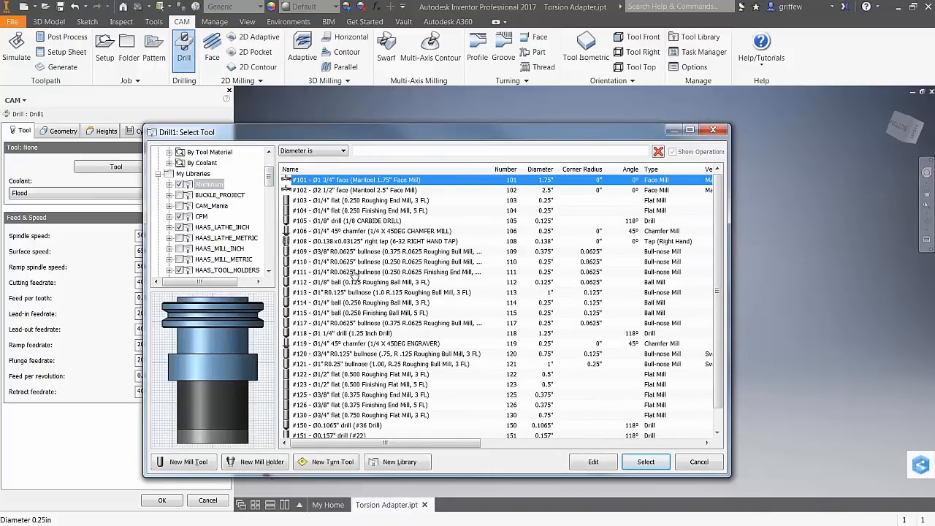
left_click_drag(269, 178, 269, 164)
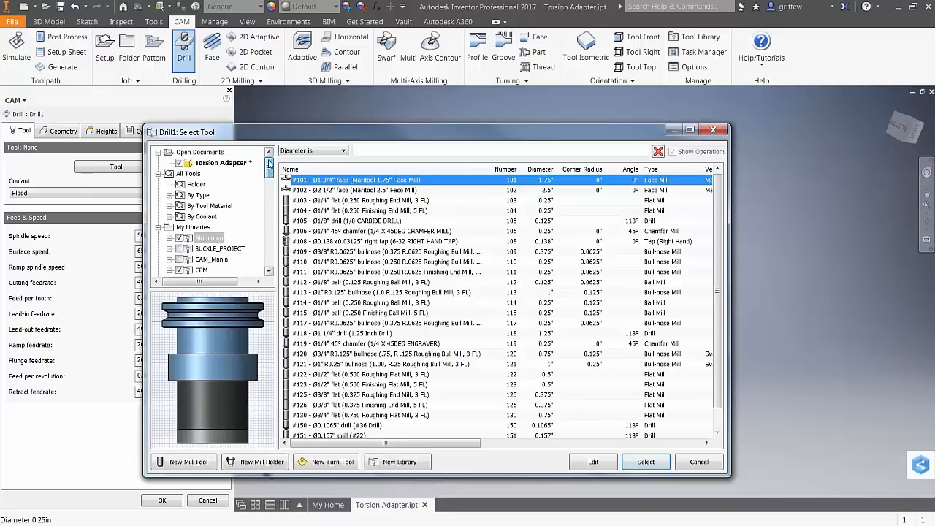
Restrict the tool list to the Drill type and filter it by a diameter of .25.
left_click(170, 195)
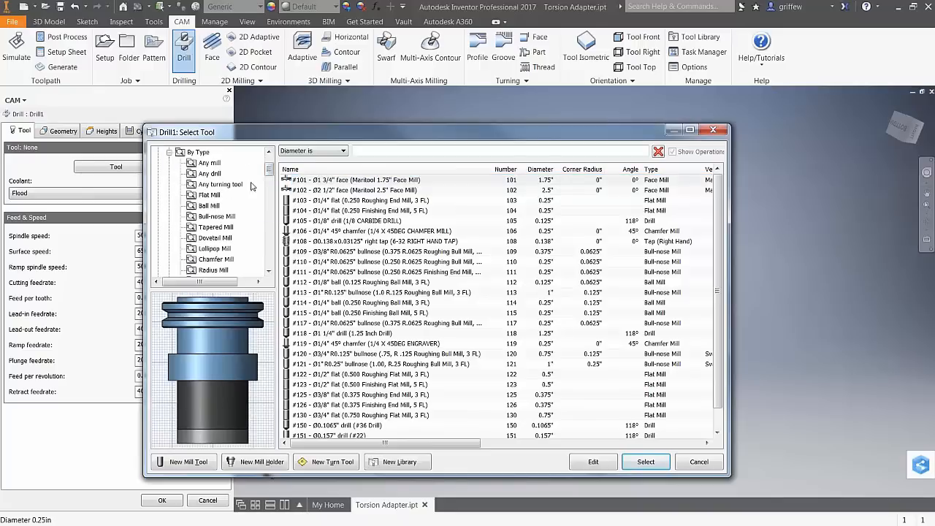
left_click_drag(269, 169, 269, 179)
left_click(205, 217)
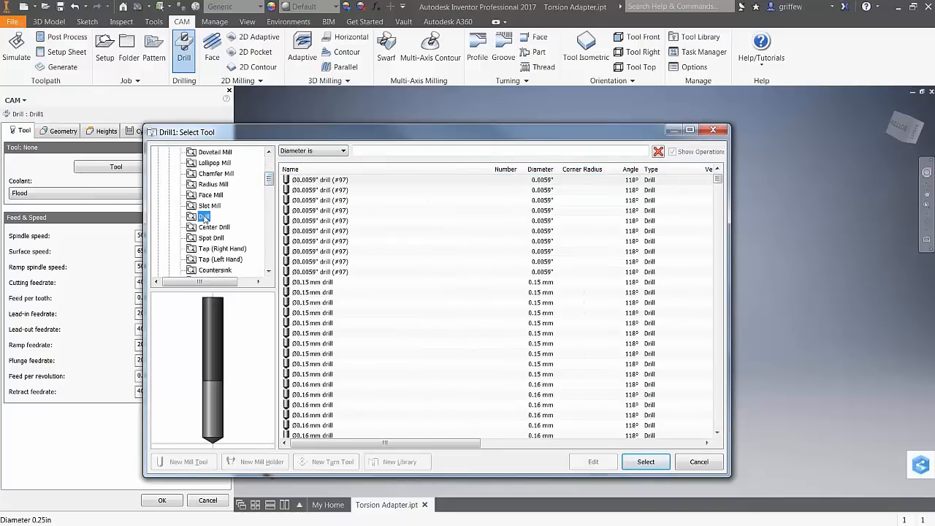
left_click(328, 151)
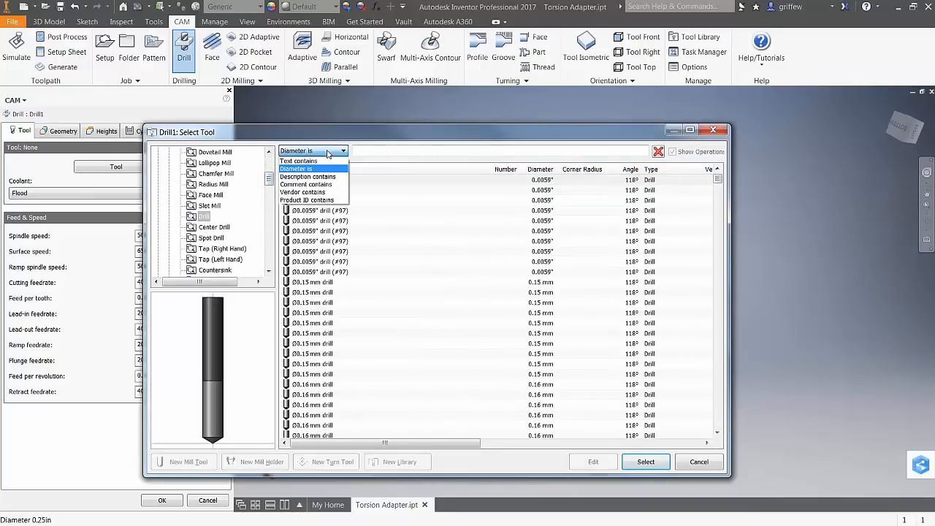
left_click(377, 152)
type(".25")
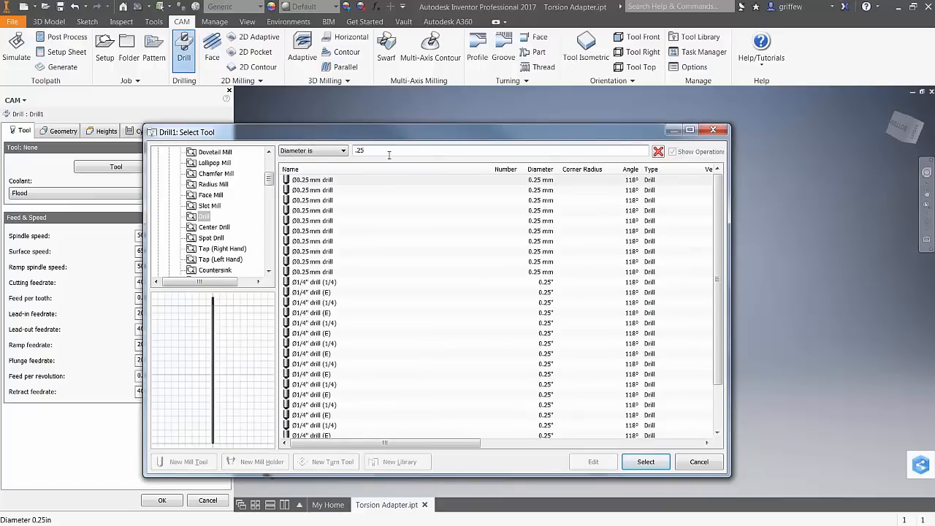
Choose a Ø1/4" drill (1/4) as the drilling operation's tool.
scroll(714, 314, "down", 1)
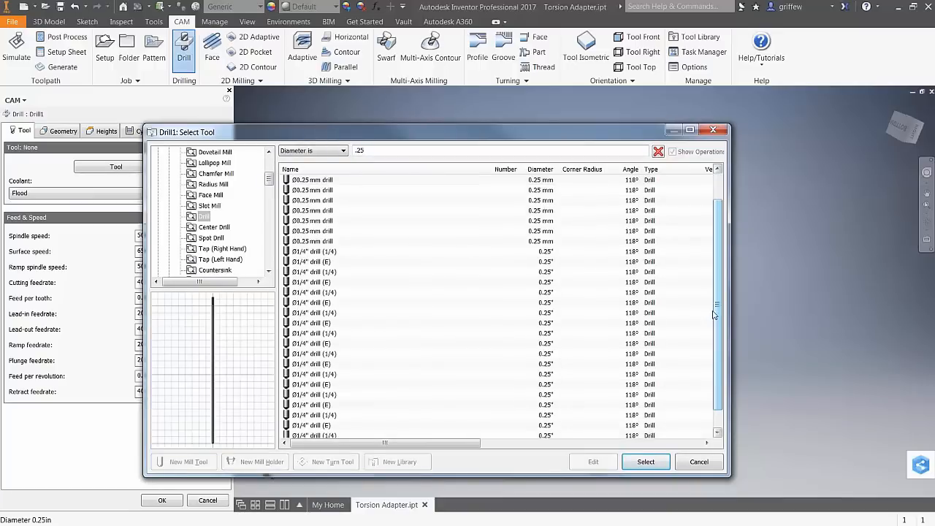
left_click(315, 292)
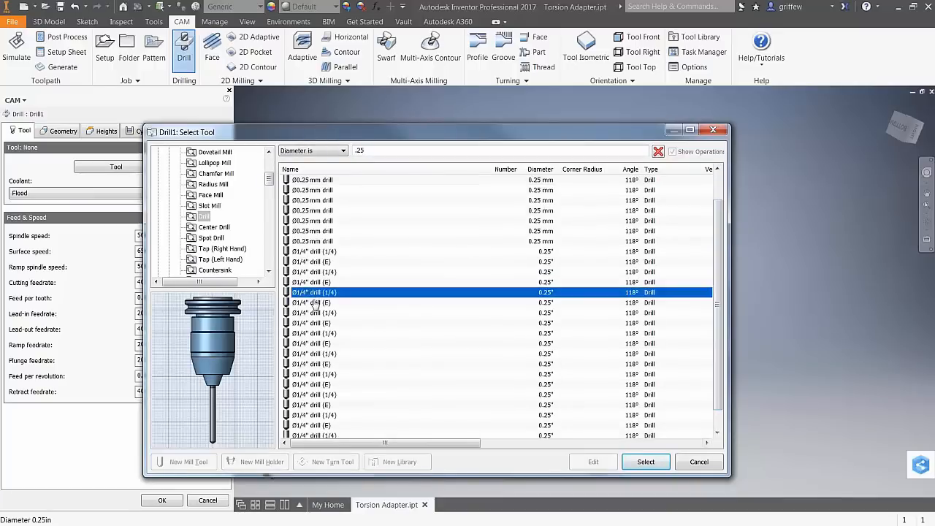
left_click(315, 276)
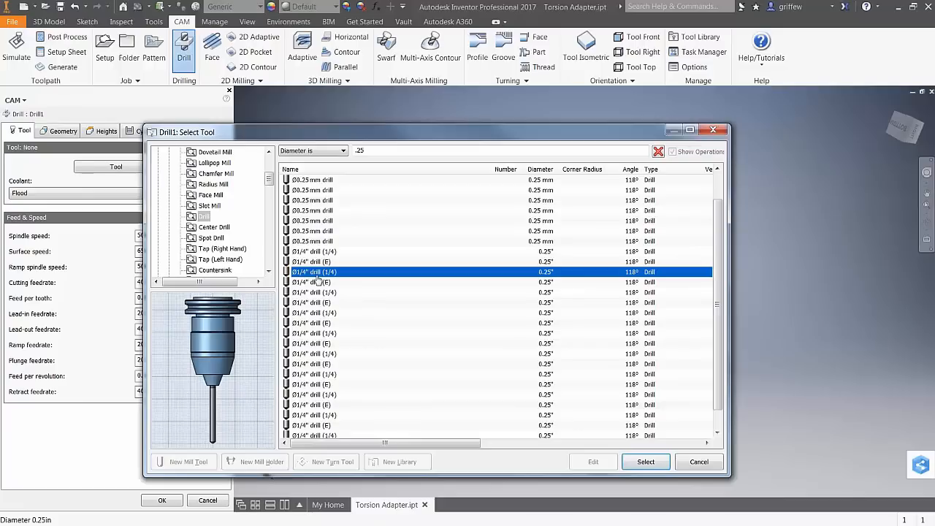
left_click(637, 462)
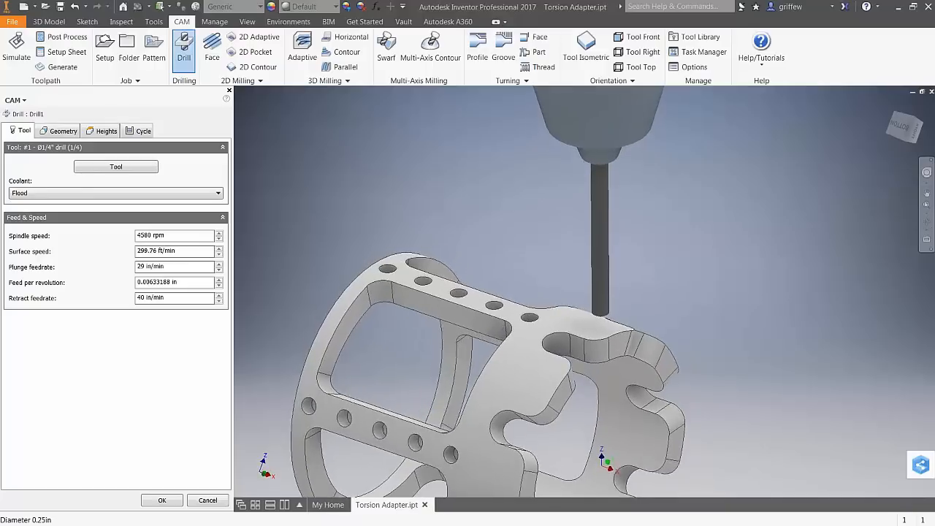
Define the drilling geometry from the upper-row hole nearest the toothed end, include holes of the same diameter, and accept the operation.
left_click(62, 132)
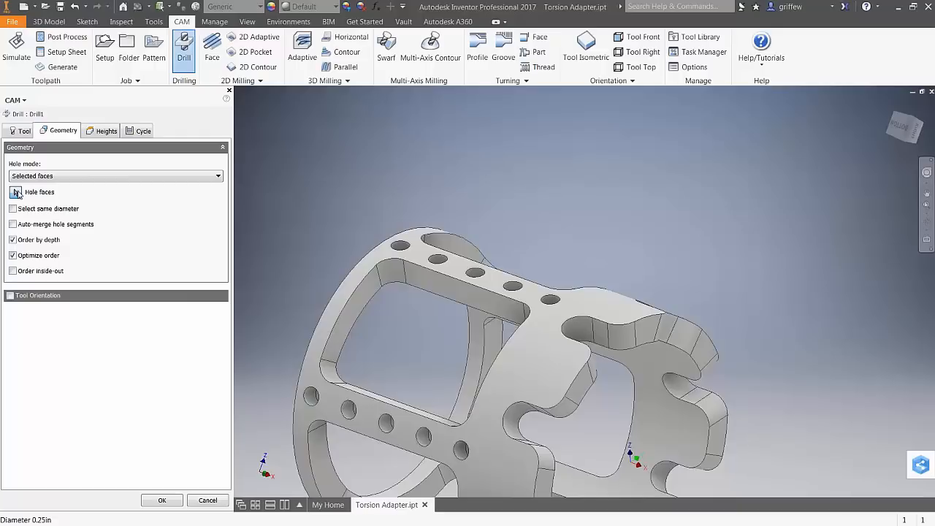
left_click(15, 192)
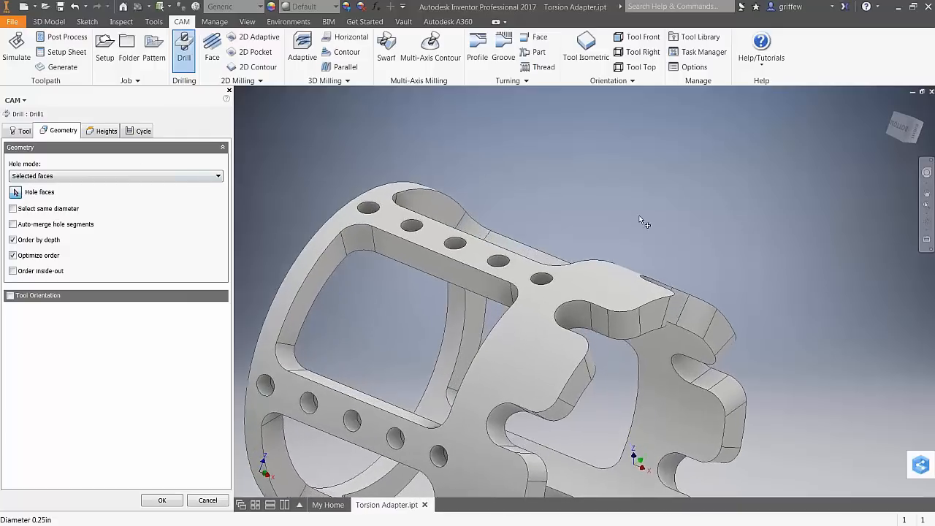
left_click(540, 280)
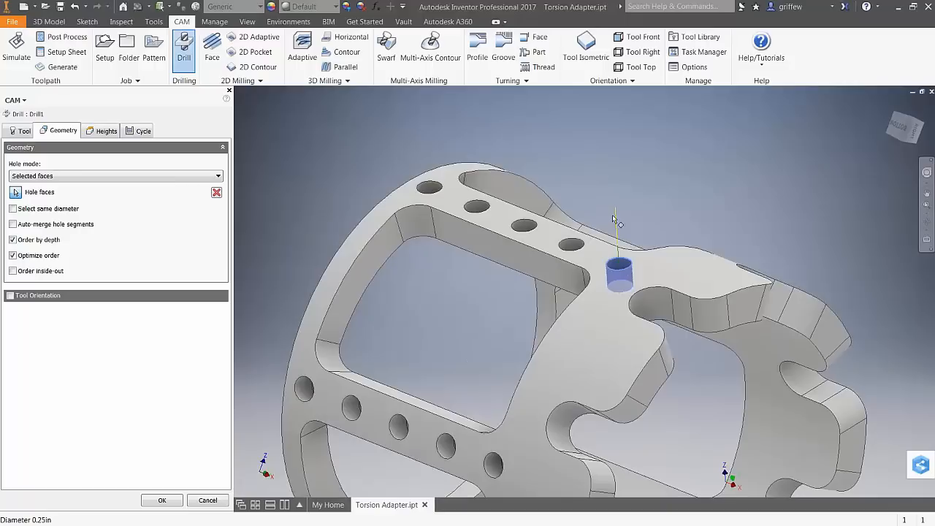
left_click(12, 209)
left_click(12, 209)
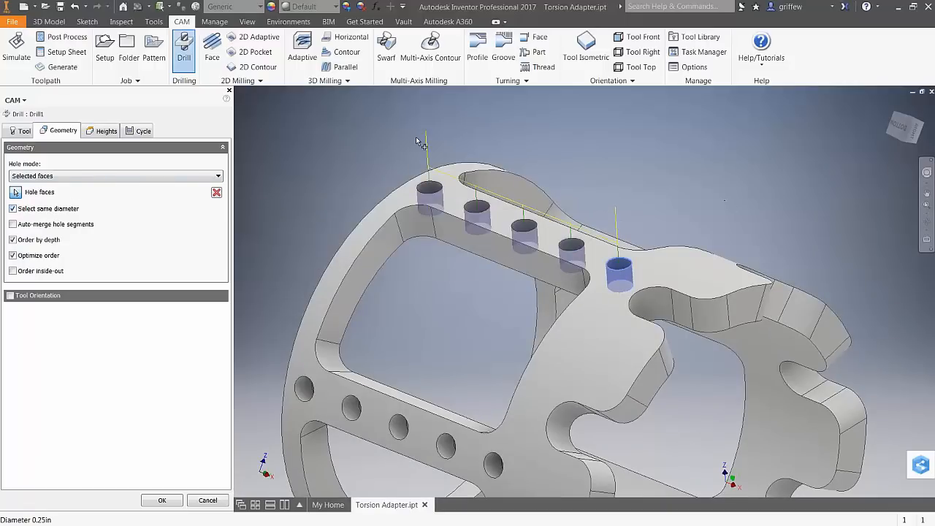
scroll(577, 187, "down", 5)
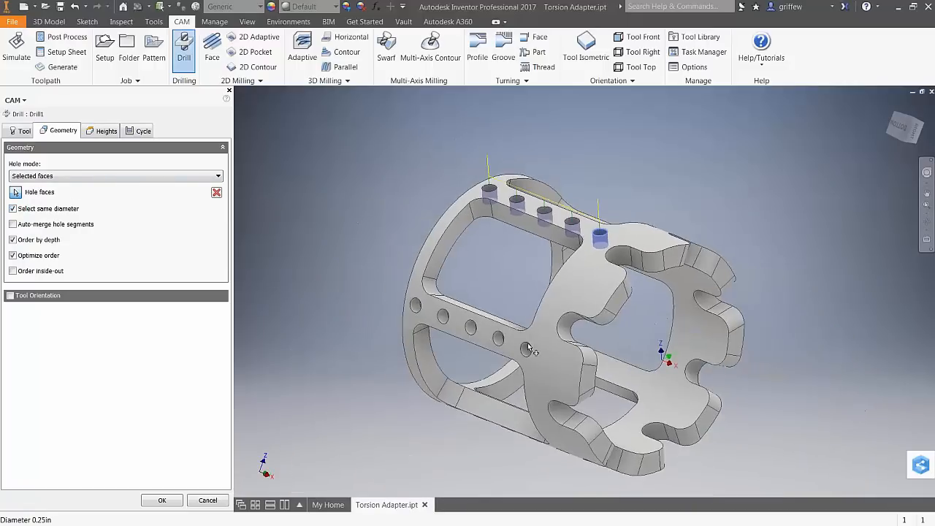
middle_click_drag(573, 400, 407, 155, "shift")
scroll(555, 139, "up", 3)
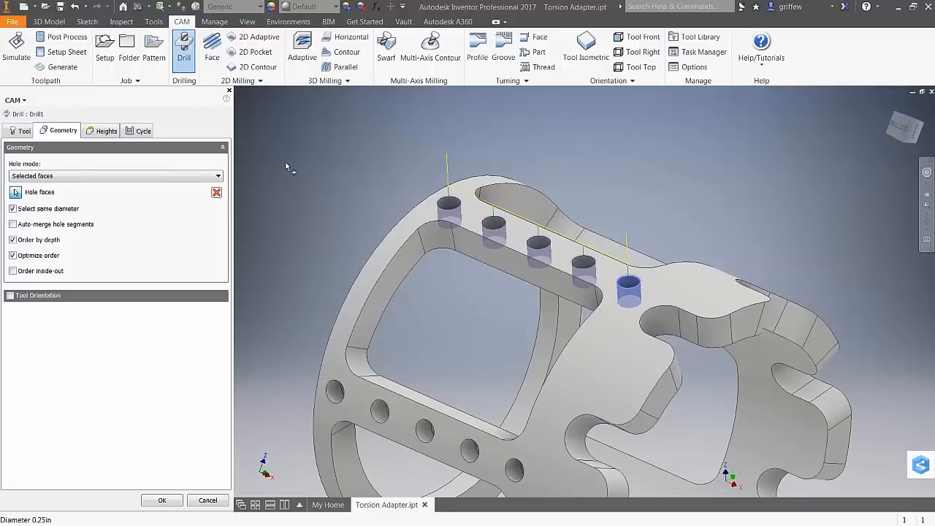
scroll(311, 167, "down", 3)
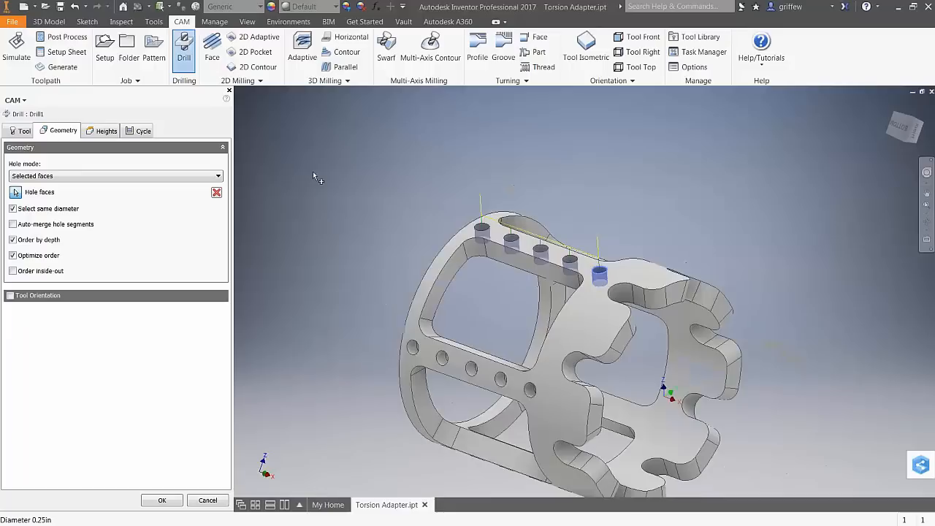
left_click(162, 500)
Review the setup's work coordinate system orientation and close it without changes.
right_click(45, 125)
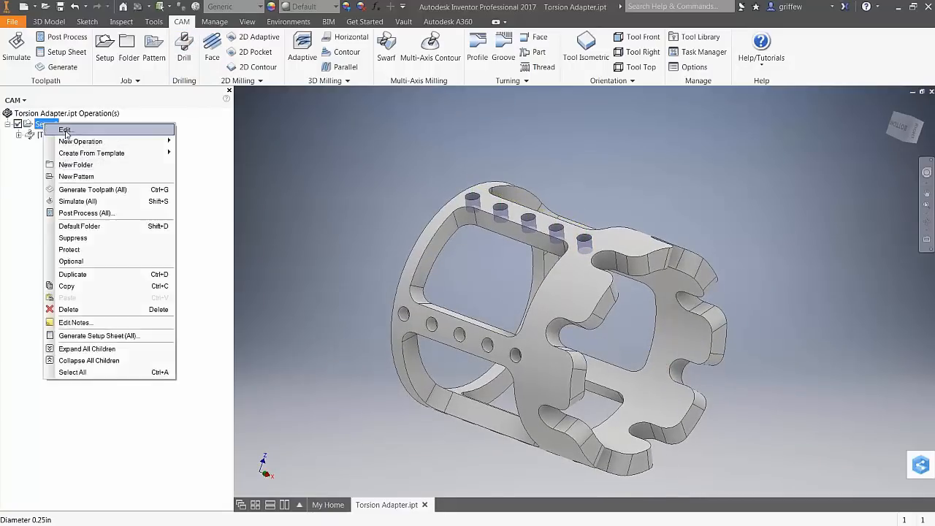
left_click(66, 133)
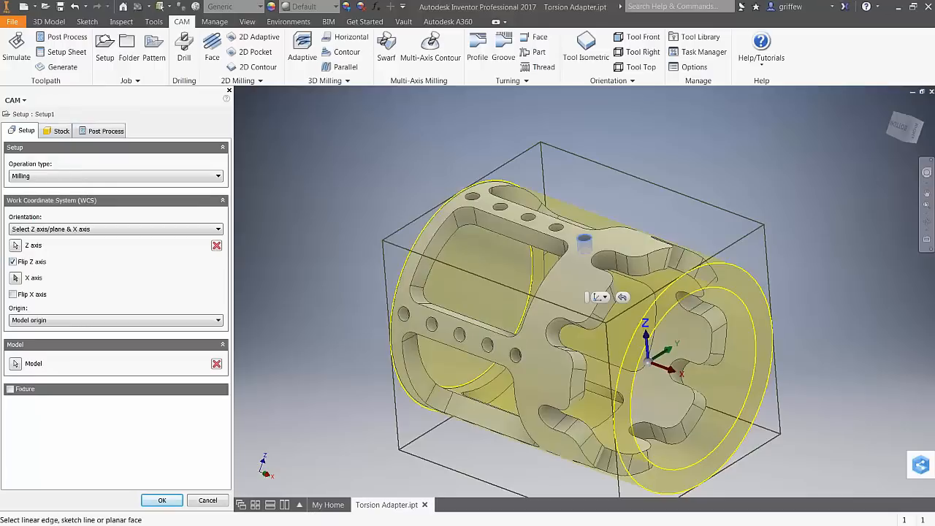
left_click(218, 501)
Review the drilling operation's hole geometry settings and close it without changes.
right_click(56, 135)
left_click(77, 143)
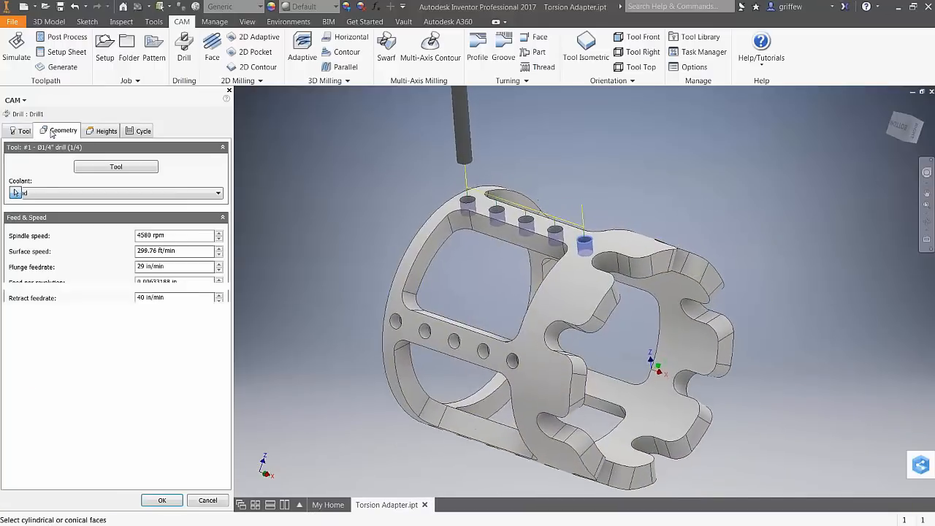
left_click(52, 132)
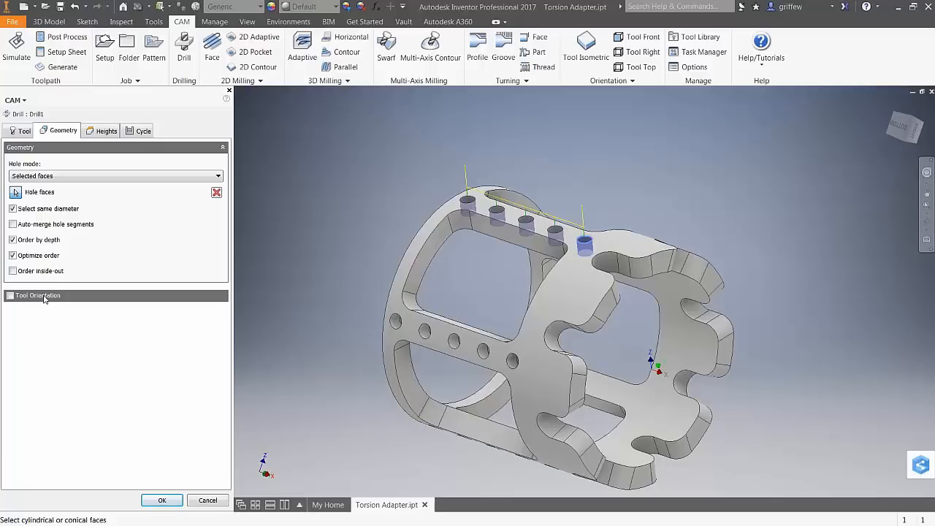
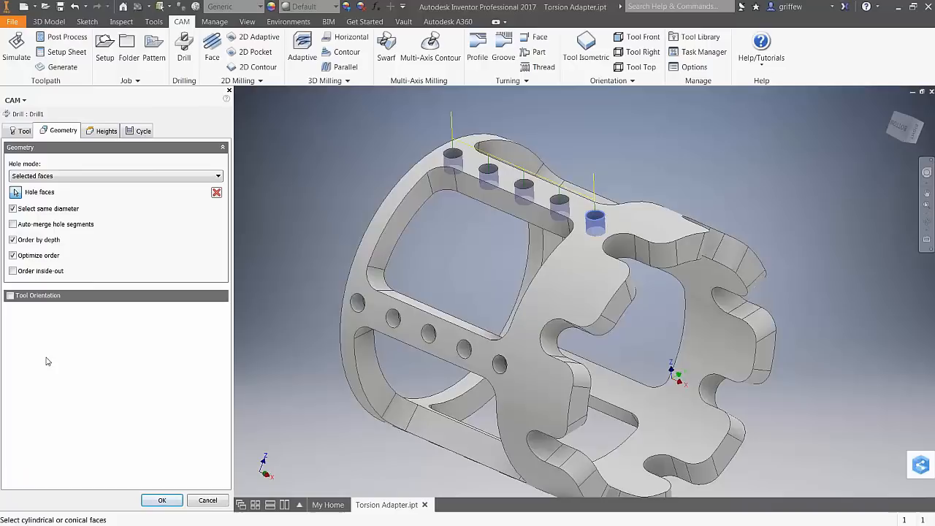
left_click(208, 501)
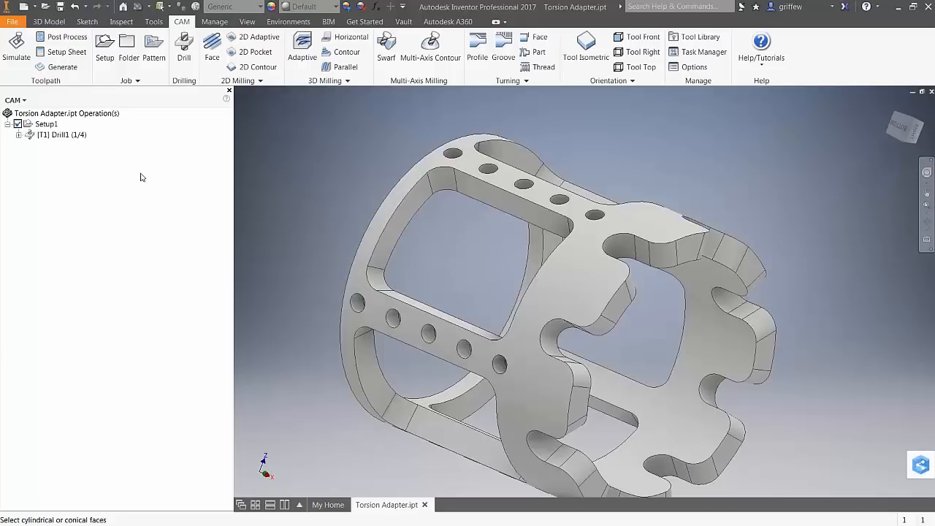
scroll(316, 176, "up", 2)
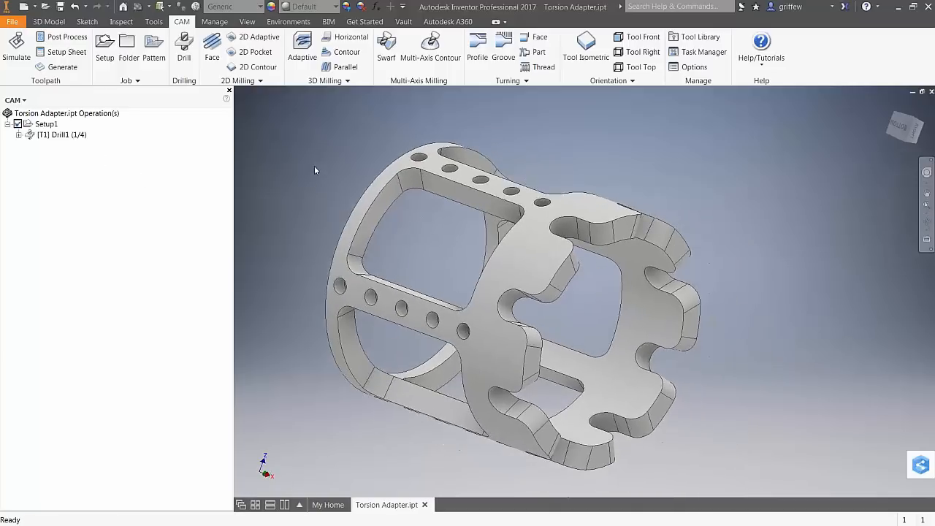
Examine the setup's stock and coordinate system around the part from several angles.
left_click(46, 124)
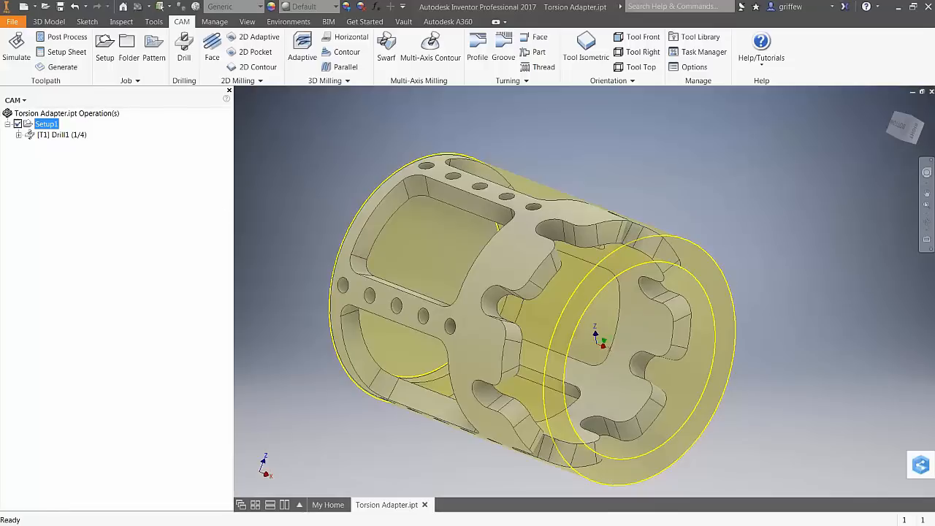
left_click(346, 154)
scroll(538, 230, "up", 4)
mouse_move(538, 228)
middle_mouse_down()
mouse_move(675, 221)
mouse_move(640, 234)
mouse_move(622, 261)
mouse_move(577, 292)
mouse_move(535, 229)
mouse_move(528, 240)
middle_mouse_up()
scroll(641, 234, "down", 2)
scroll(535, 230, "down", 4)
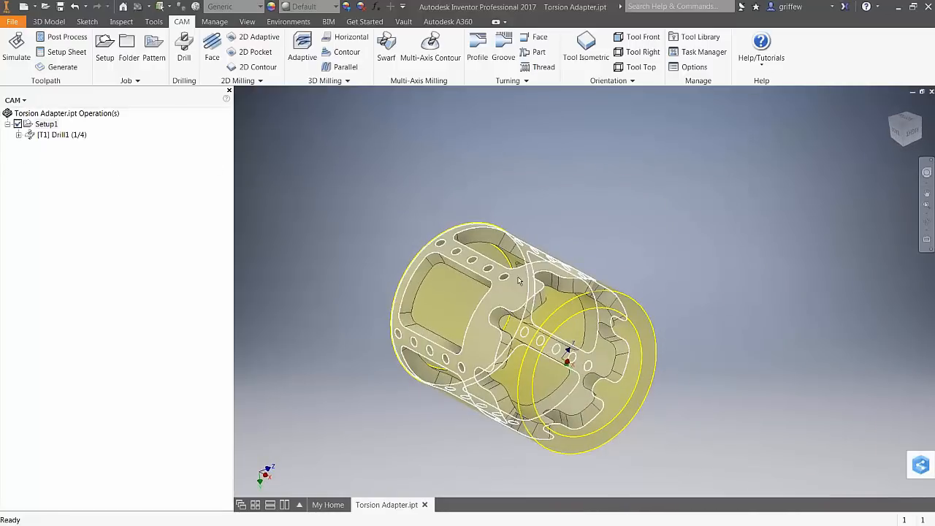
middle_click_drag(514, 273, 493, 277, "shift")
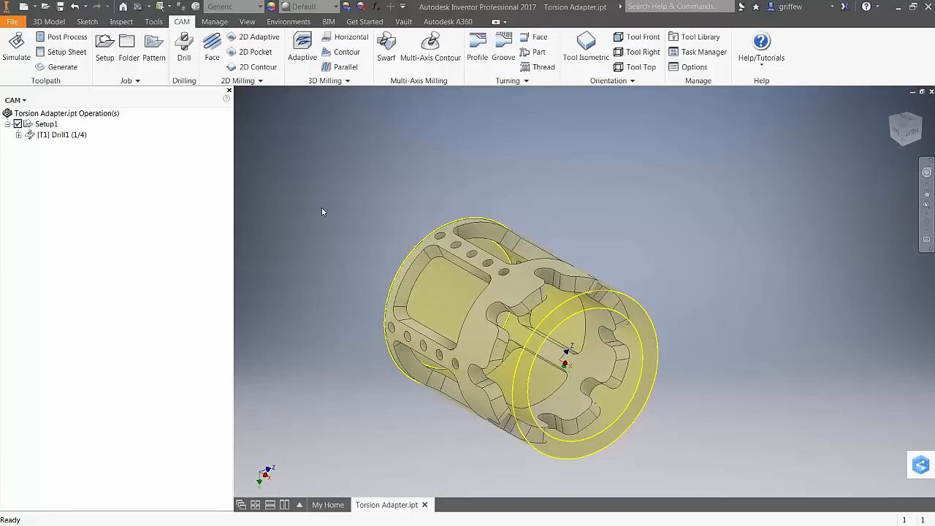
middle_click_drag(649, 256, 641, 259, "shift")
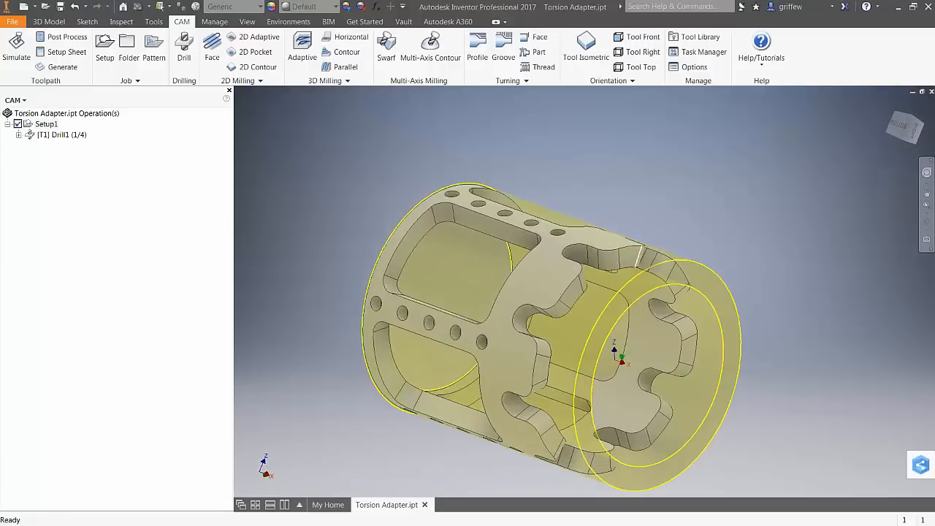
scroll(641, 259, "up", 5)
key("F6")
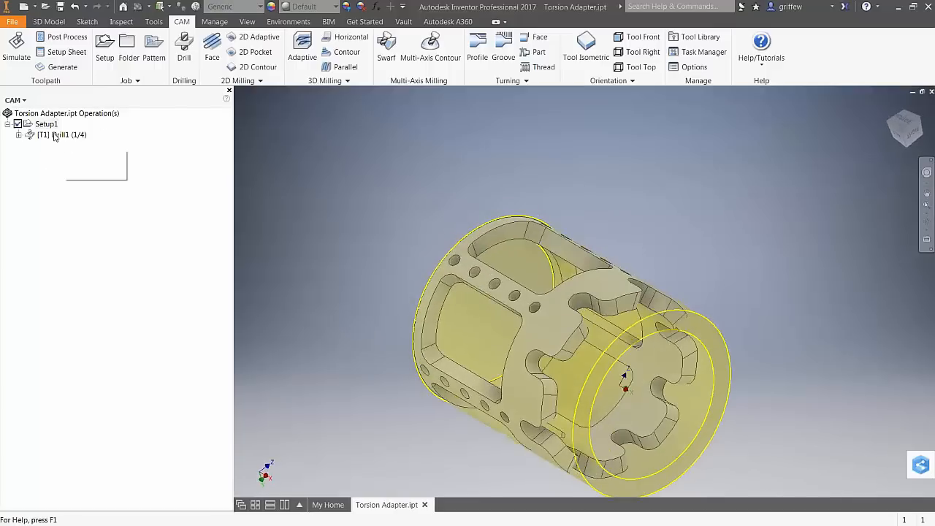
Compare the drilling toolpath's direction with the setup's stock and Z axis.
left_click(54, 134)
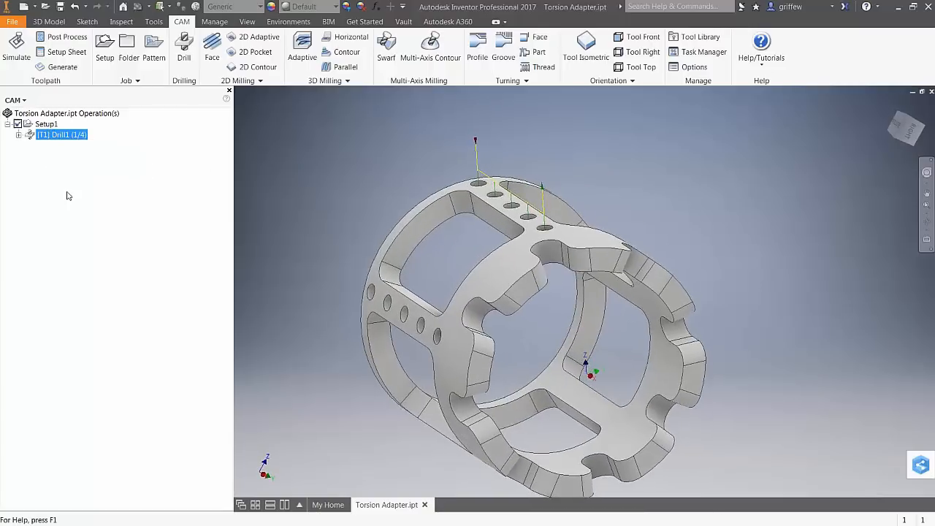
left_click(43, 124)
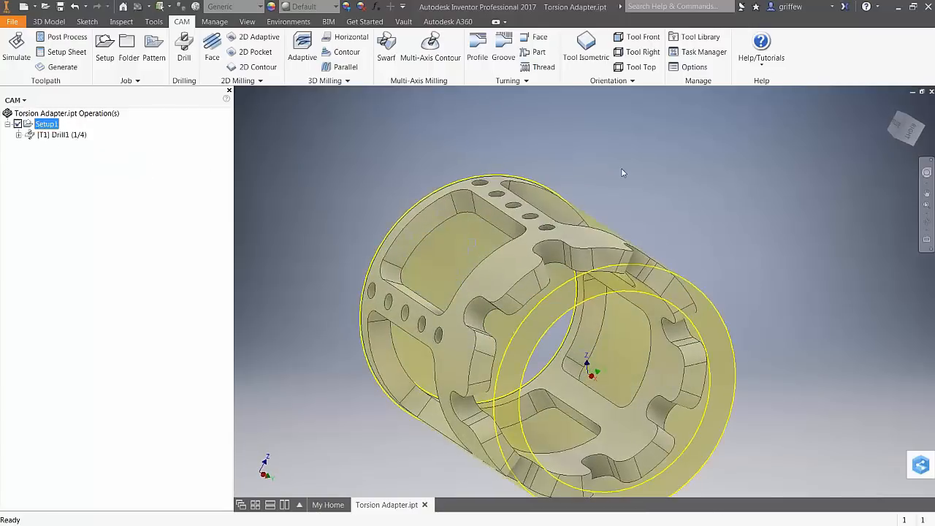
scroll(732, 216, "up", 3)
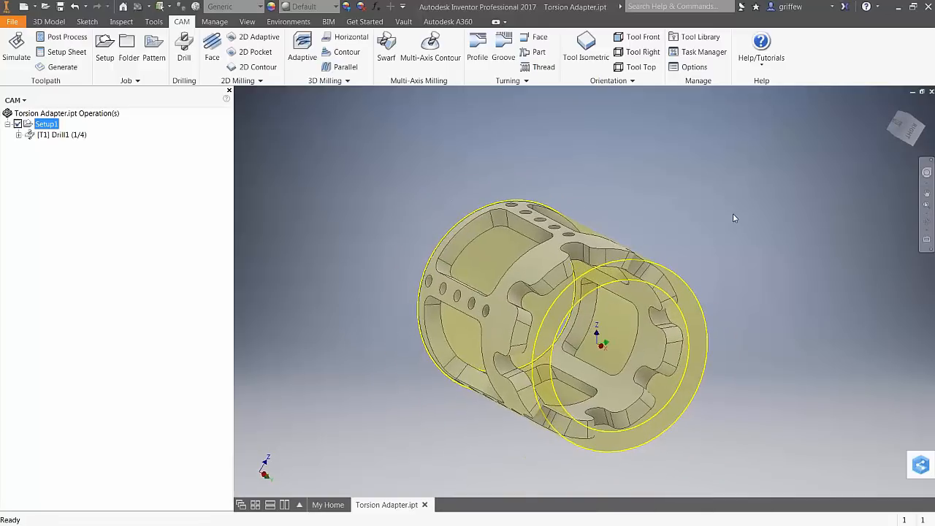
left_click(57, 135)
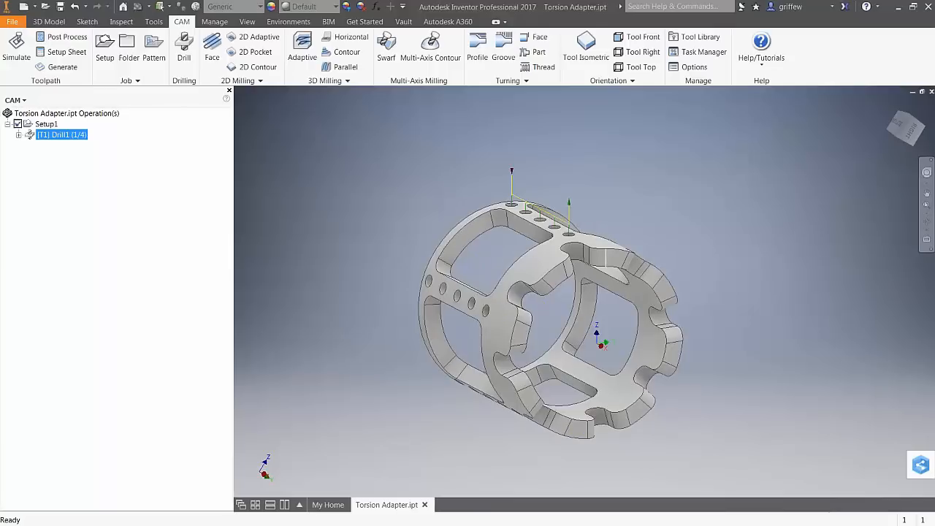
left_click(383, 194)
scroll(656, 183, "down", 3)
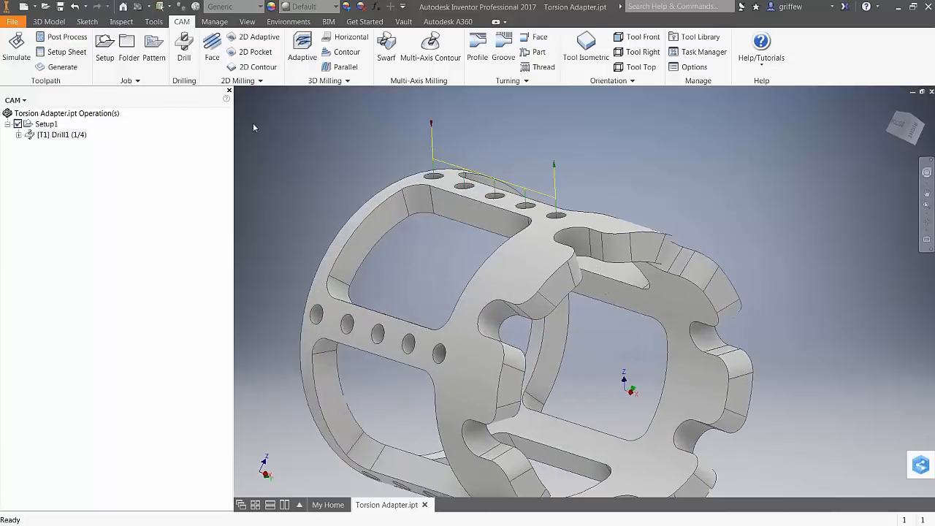
Review the drilling operation's geometry and available cycle types, keep Drilling - rapid out, and accept it.
right_click(64, 138)
left_click(117, 145)
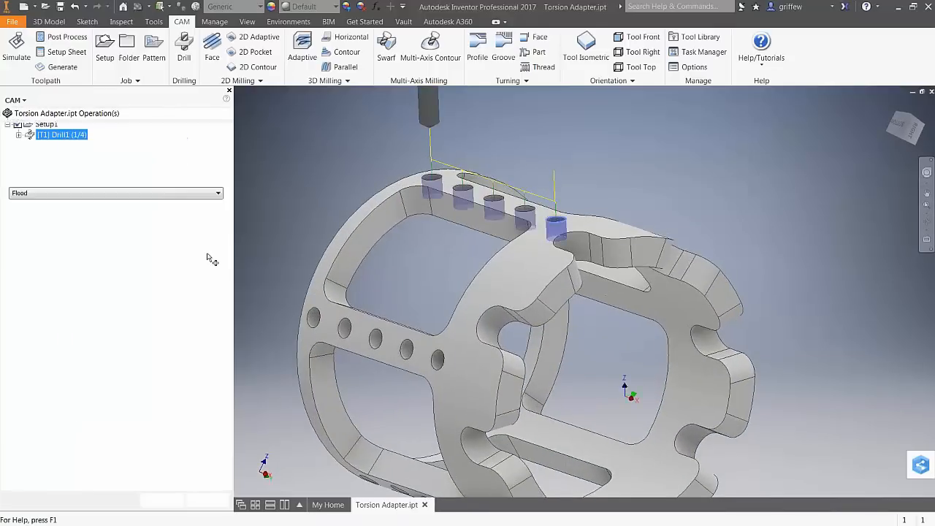
left_click(58, 130)
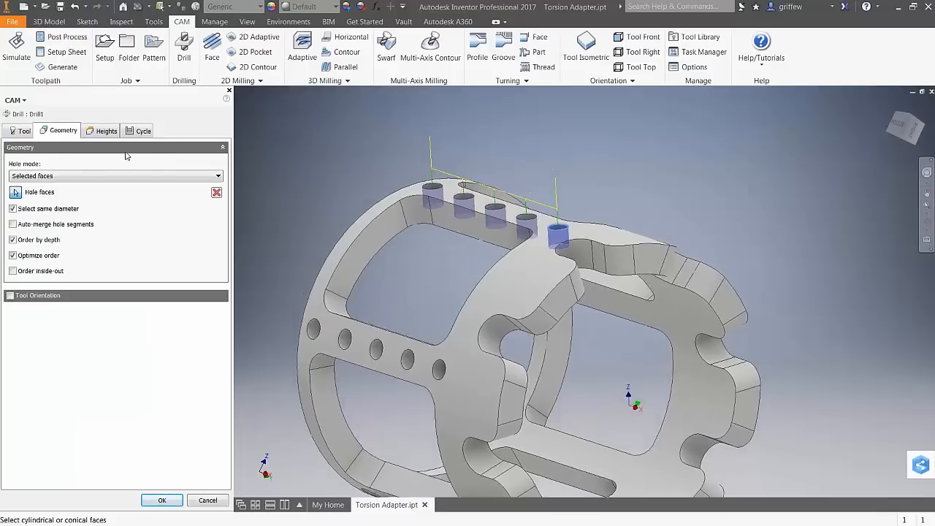
left_click(103, 133)
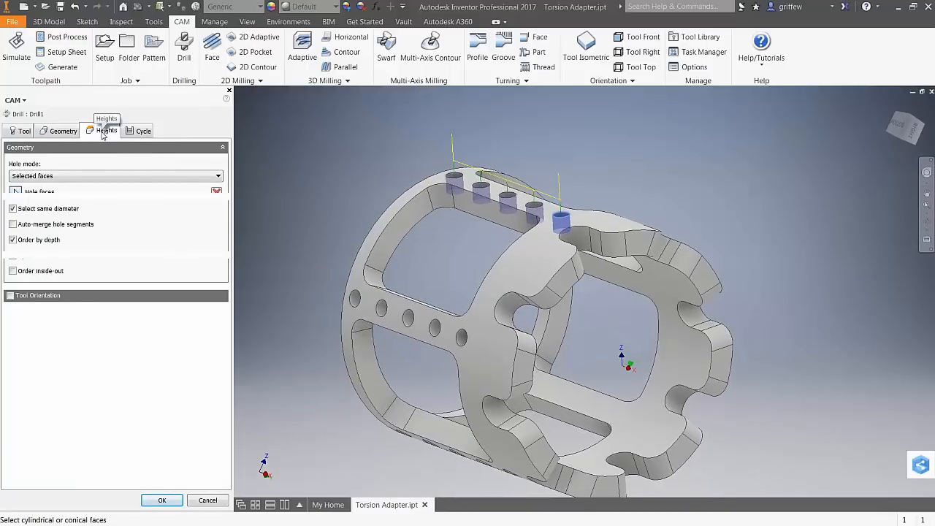
left_click(141, 132)
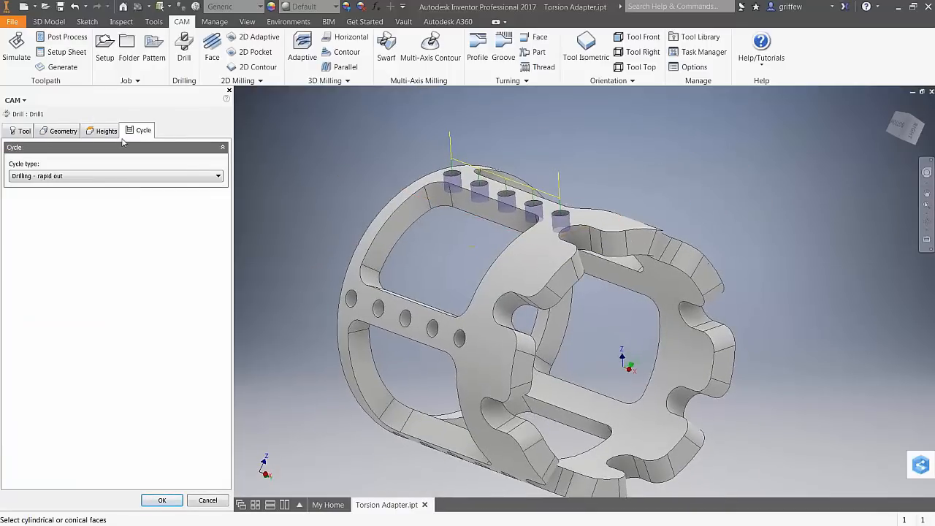
left_click(209, 175)
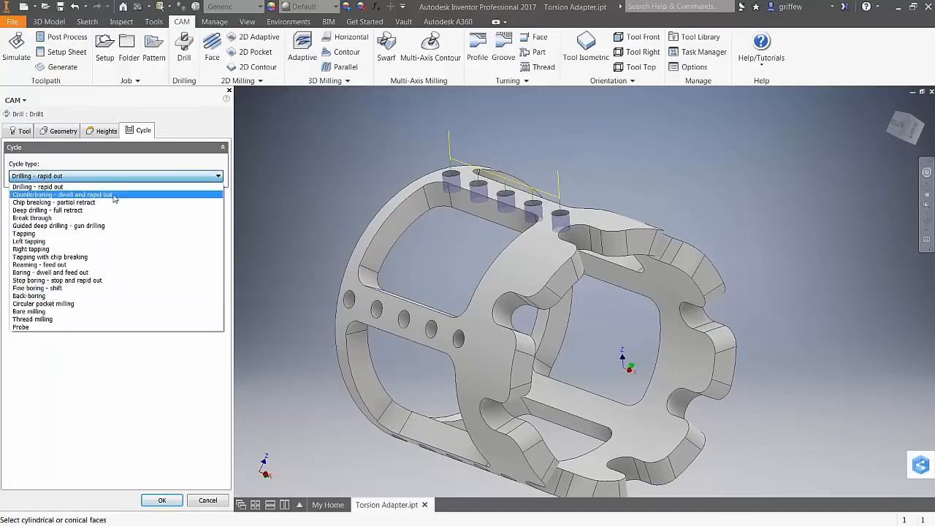
left_click(85, 167)
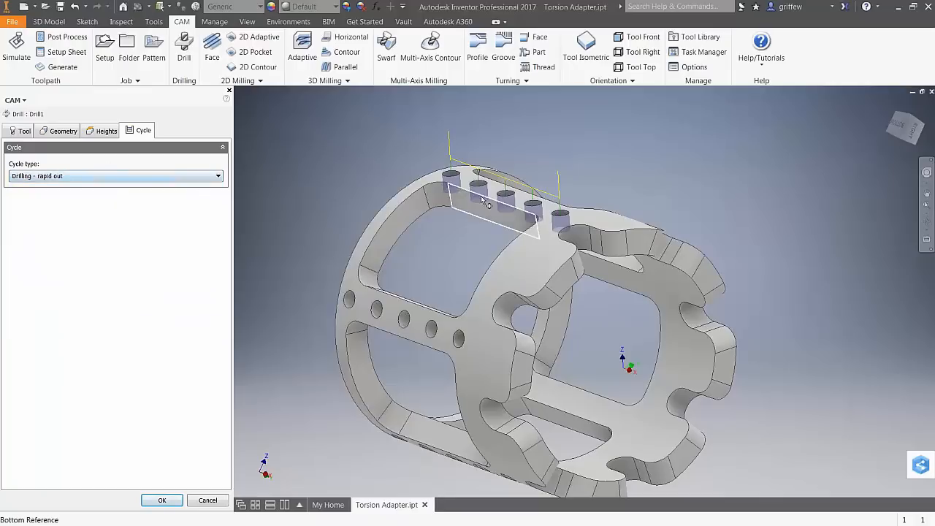
left_click(167, 499)
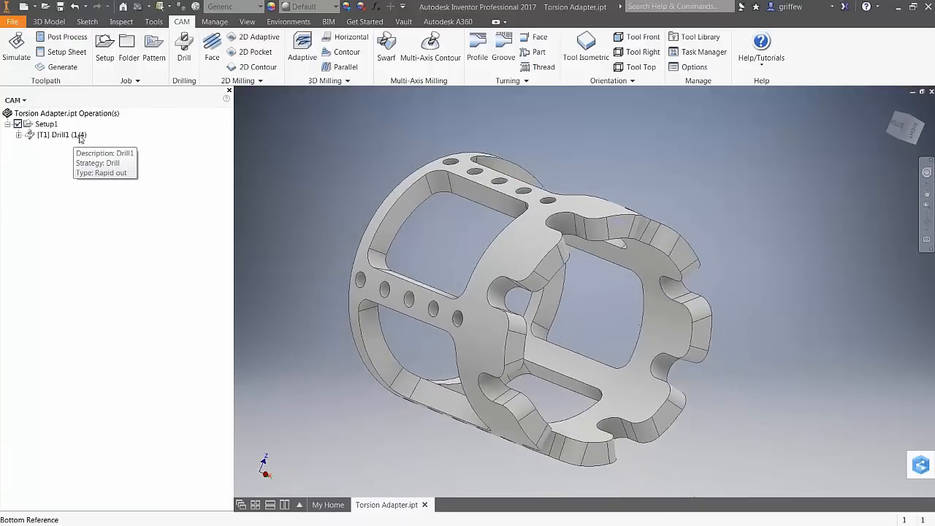
Start a second drilling operation with its own tool orientation, taking the flipped Z axis from the upper-row hole nearest the toothed end.
left_click(80, 138)
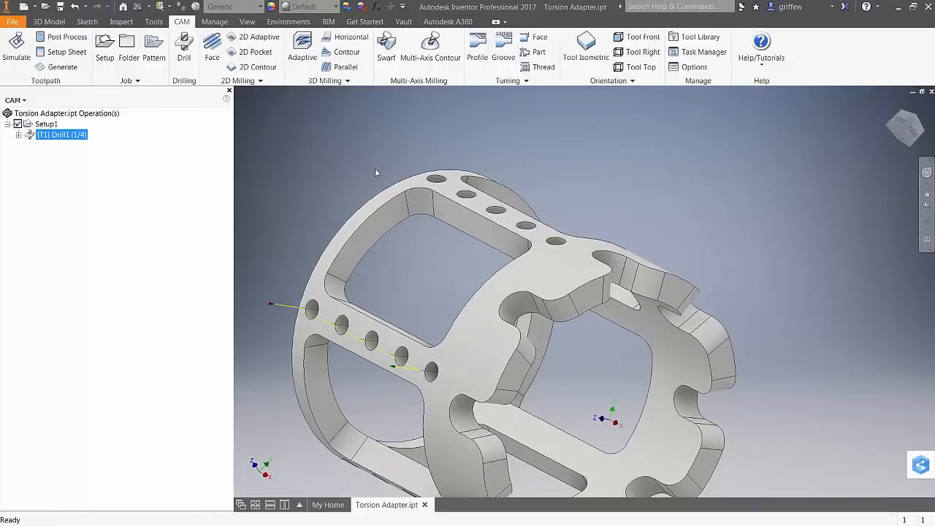
left_click(182, 47)
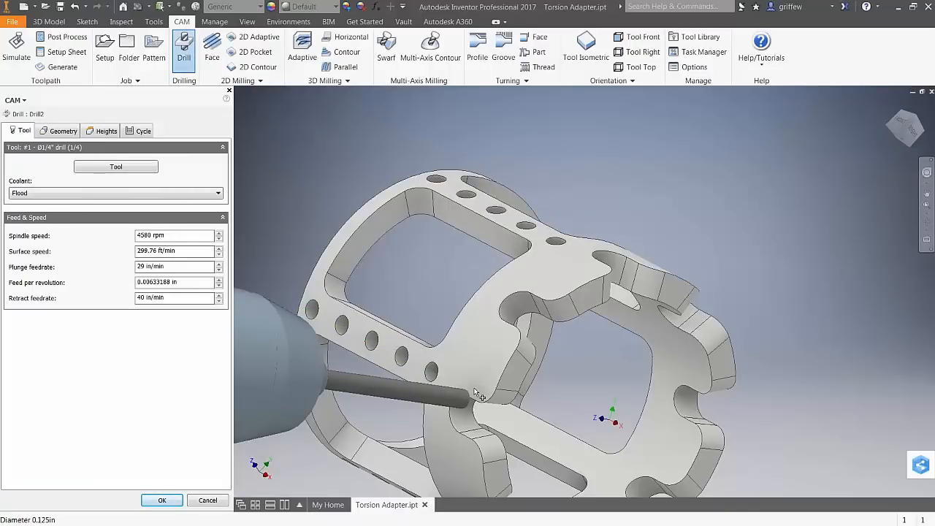
left_click(57, 132)
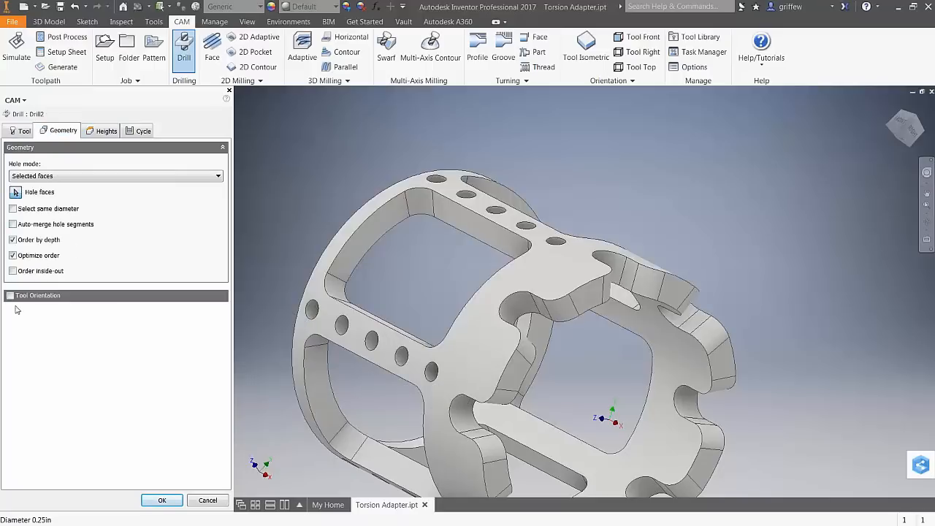
left_click(9, 296)
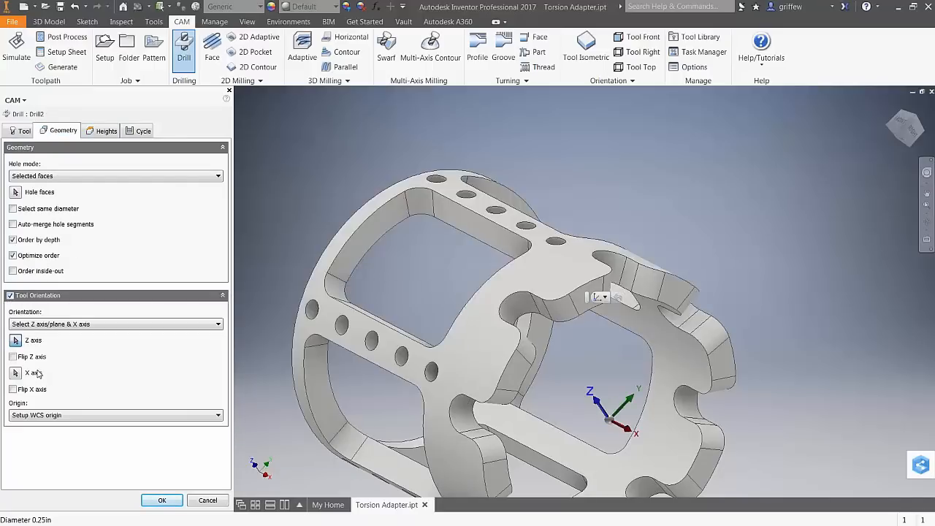
left_click(16, 341)
mouse_move(565, 268)
middle_mouse_down("shift")
mouse_move(599, 298)
mouse_move(570, 197)
mouse_move(572, 241)
mouse_move(557, 269)
middle_mouse_up("shift")
left_click(572, 241)
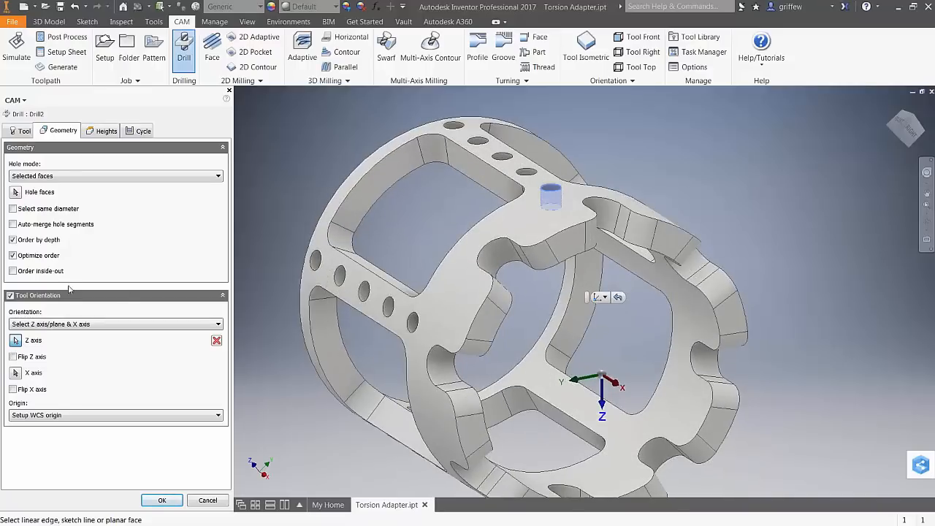
left_click(12, 356)
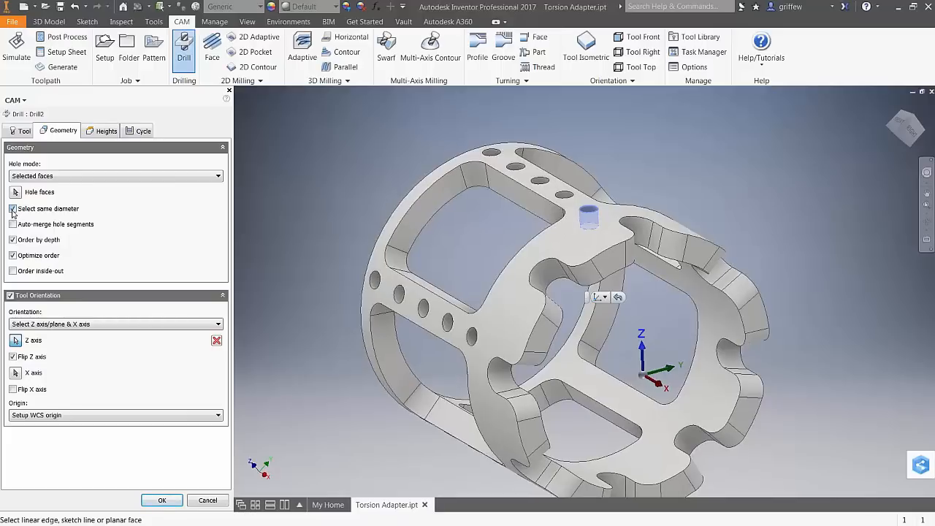
Define the second operation's geometry from the upper-row hole nearest the toothed end, include holes of the same diameter, and accept it.
middle_click_drag(399, 129, 411, 146, "shift")
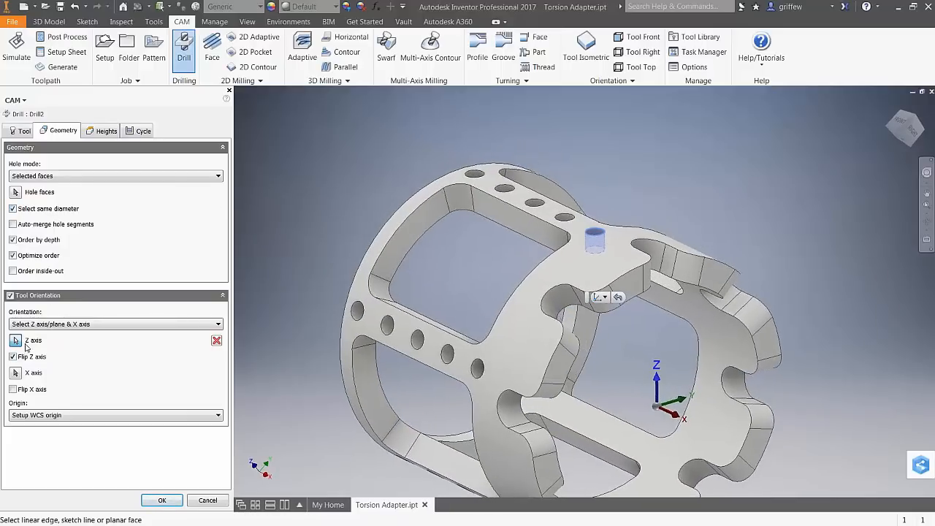
left_click(16, 192)
left_click(15, 193)
left_click(595, 235)
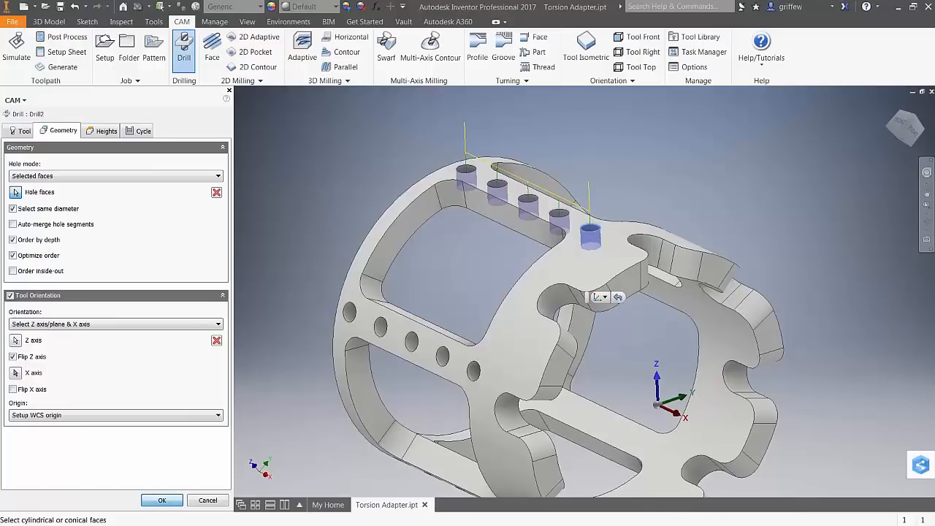
left_click(162, 500)
Compare the toolpaths of both drilling operations and play the toolpath simulation for the whole setup.
left_click(58, 135)
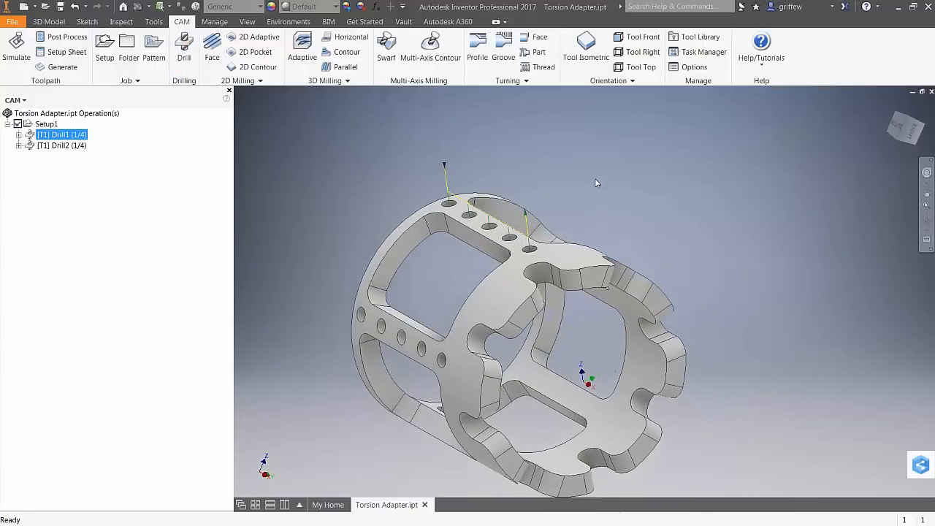
left_click(63, 146)
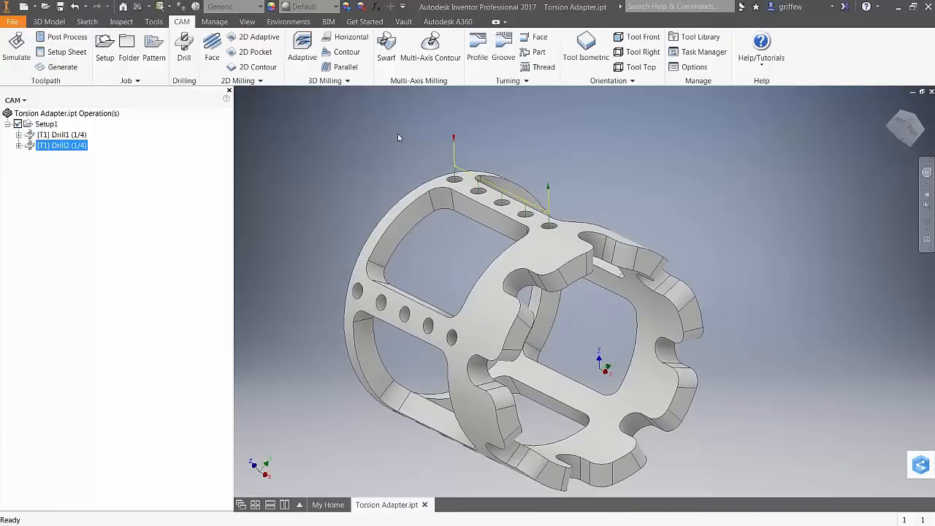
left_click(47, 124)
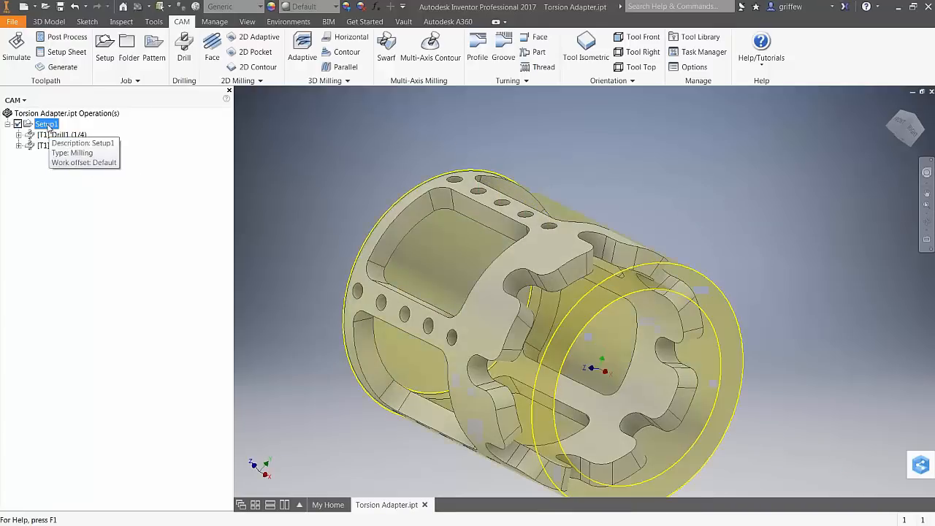
left_click(16, 49)
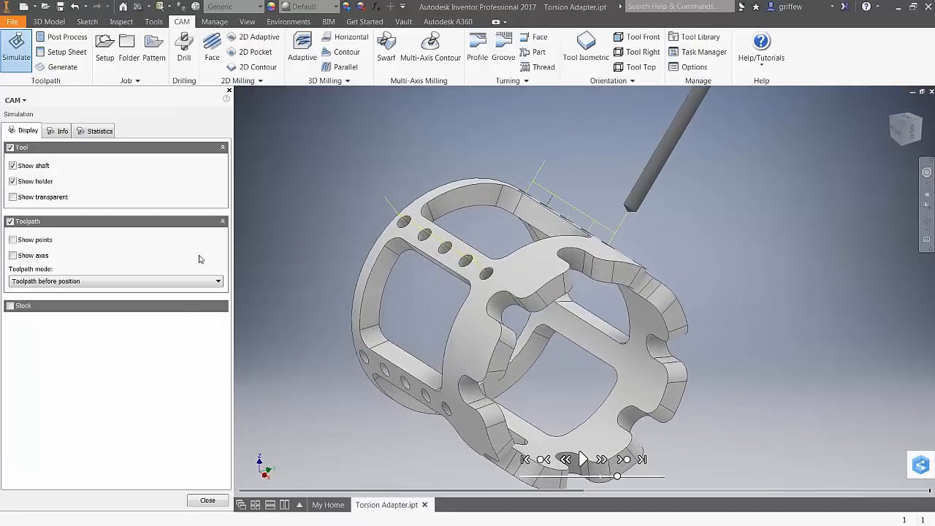
left_click(583, 459)
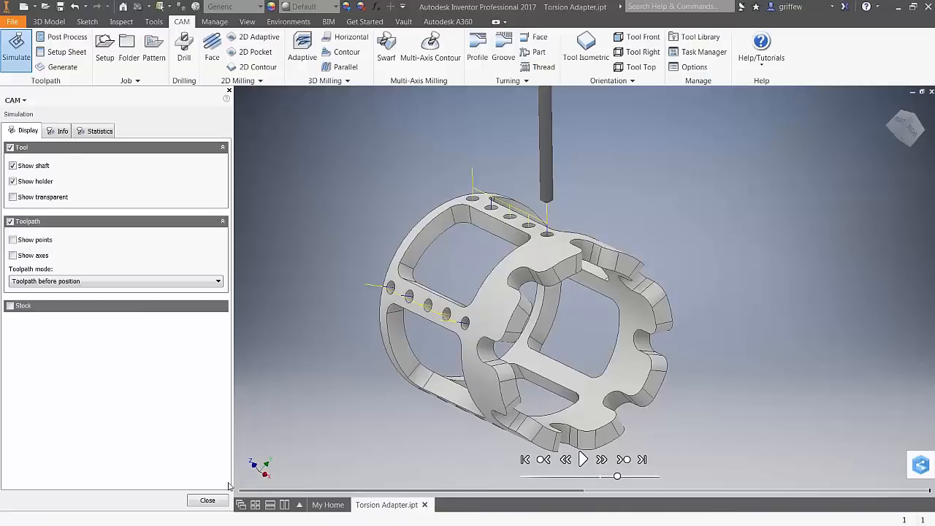
Leave the simulation and post process Setup1 with the Generic HAAS A-axis configuration, saving as 1001.nc and replacing the existing file.
left_click(208, 500)
left_click(59, 147)
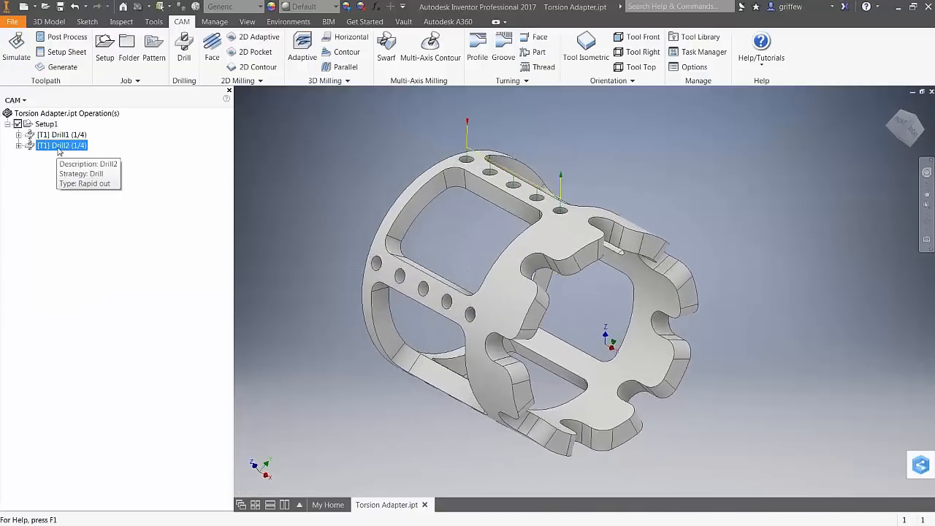
left_click(45, 124)
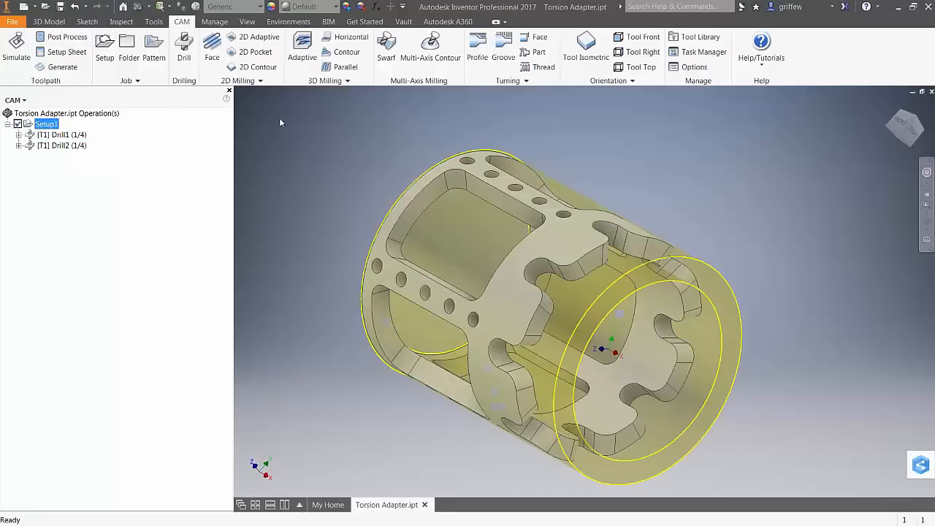
left_click(67, 37)
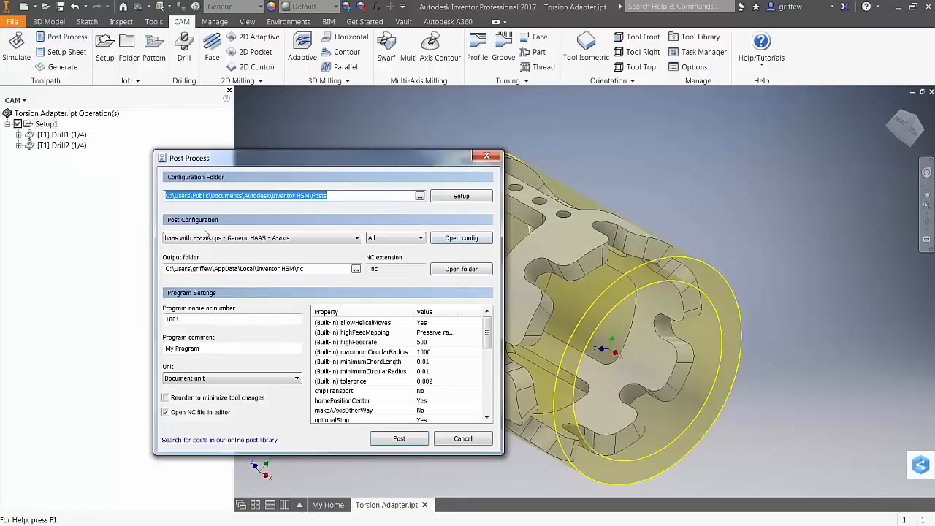
mouse_move(216, 244)
left_click(399, 438)
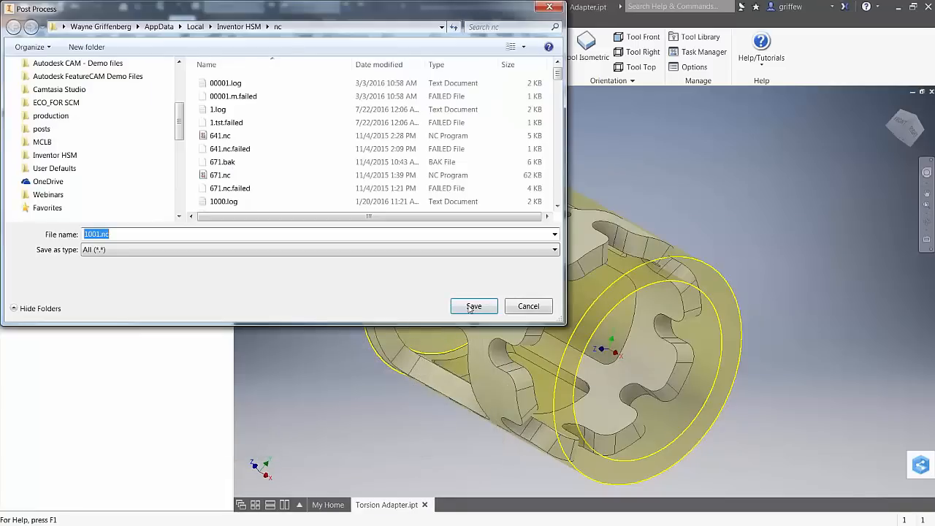
left_click(474, 306)
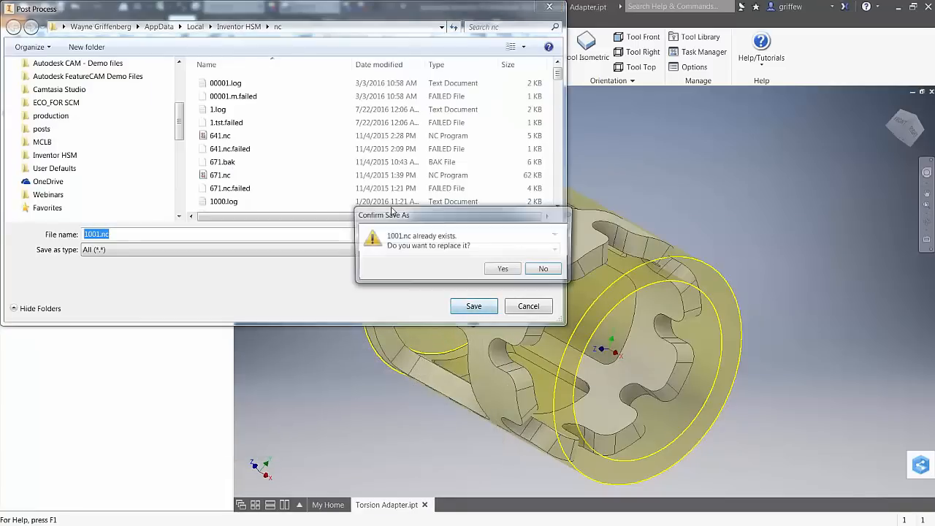
left_click(501, 269)
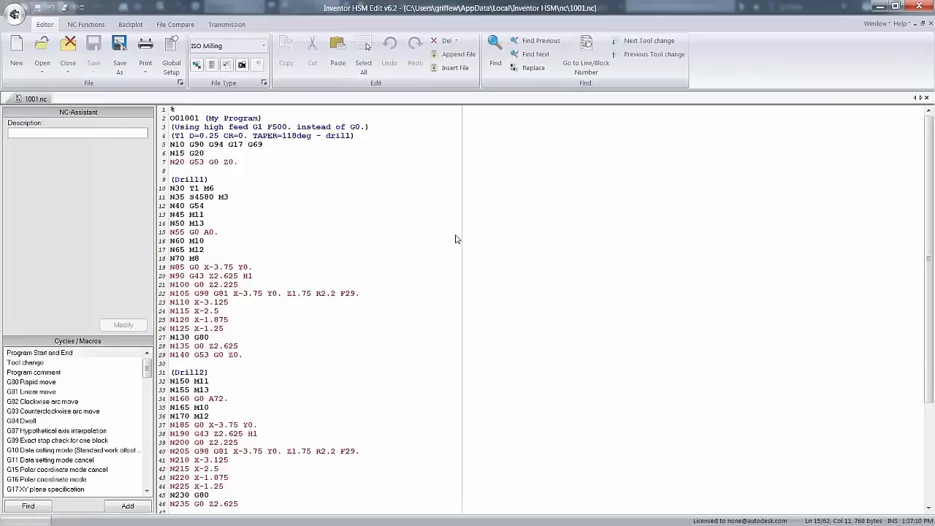
Examine the A-axis rotation moves and drilling cycles of both operations in the posted NC code, and return to the Inventor model.
left_click(216, 233)
left_click(285, 356)
scroll(285, 355, "down", 5)
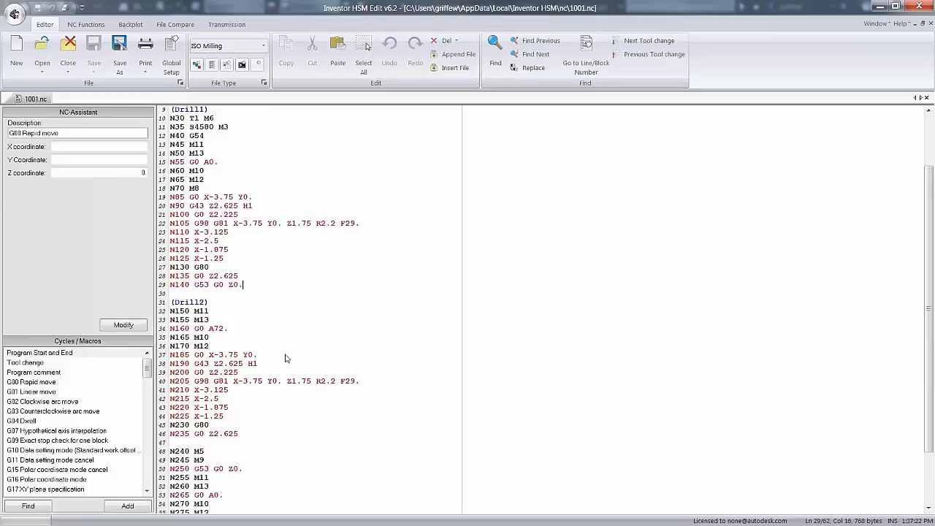
left_click_drag(232, 261, 208, 260)
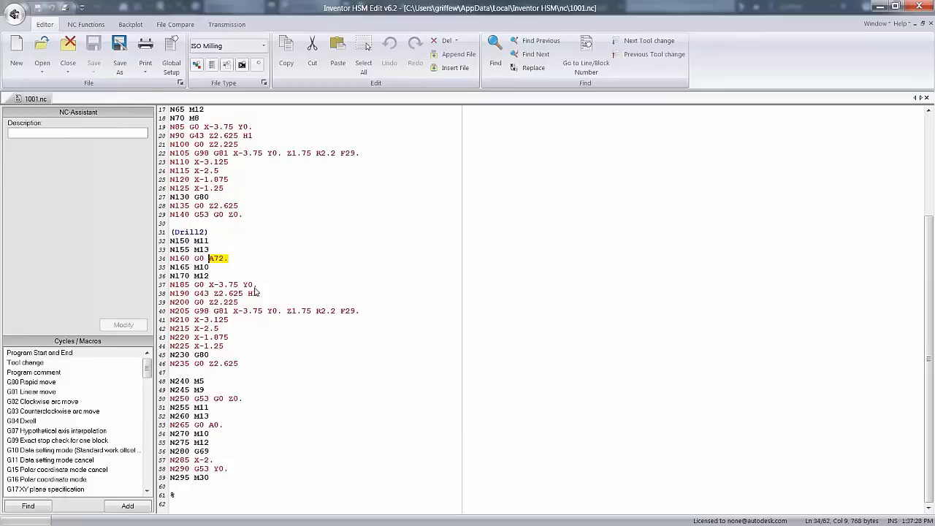
left_click(254, 286)
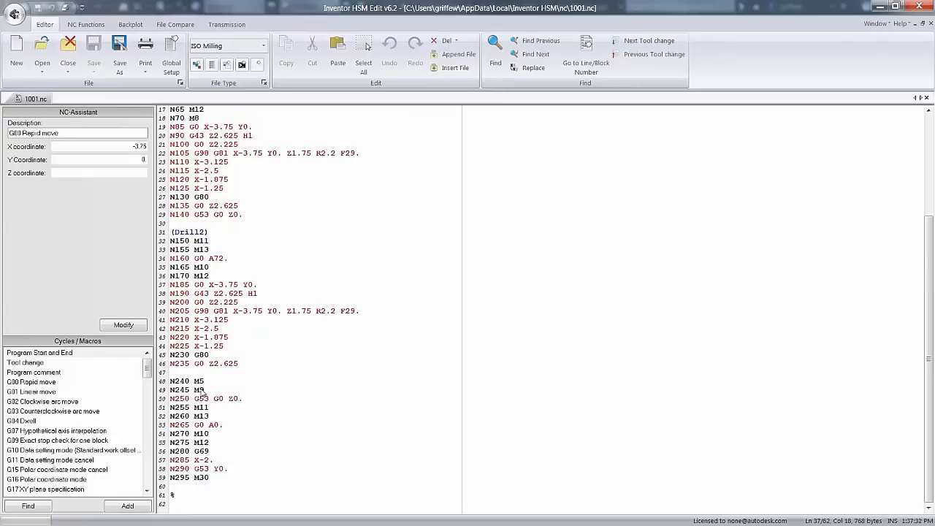
left_click(219, 427)
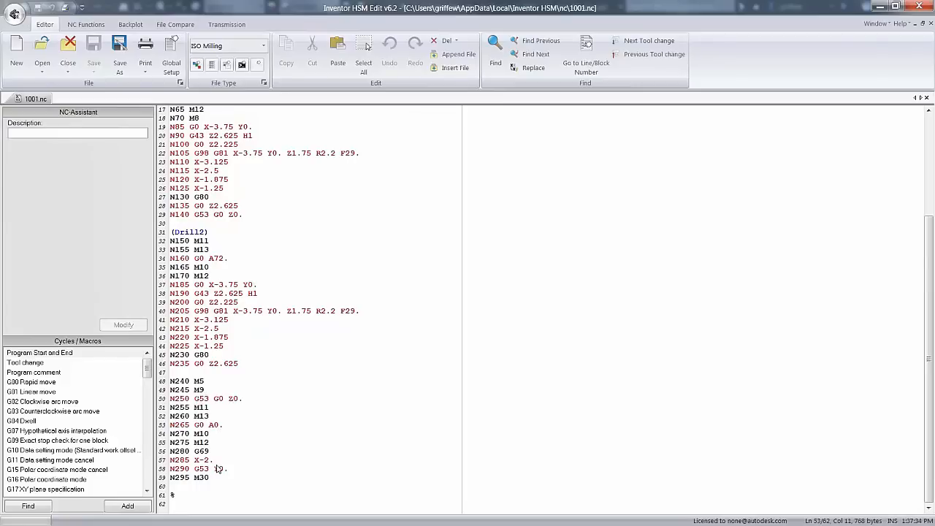
left_click(260, 277)
scroll(288, 269, "up", 1)
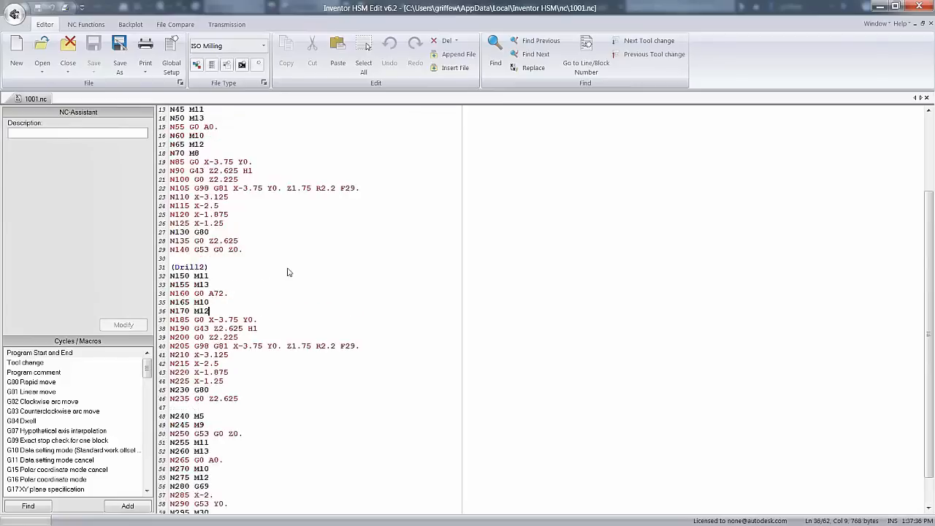
scroll(212, 256, "up", 4)
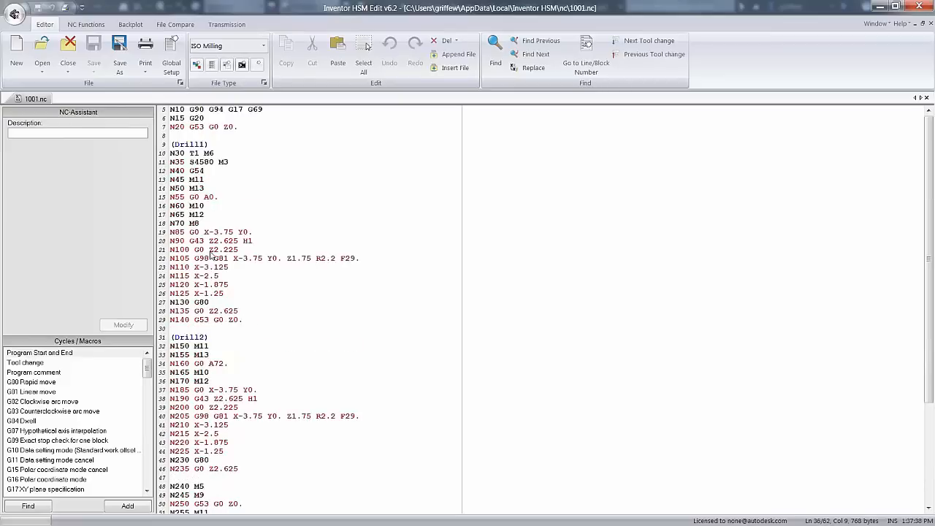
left_click(880, 7)
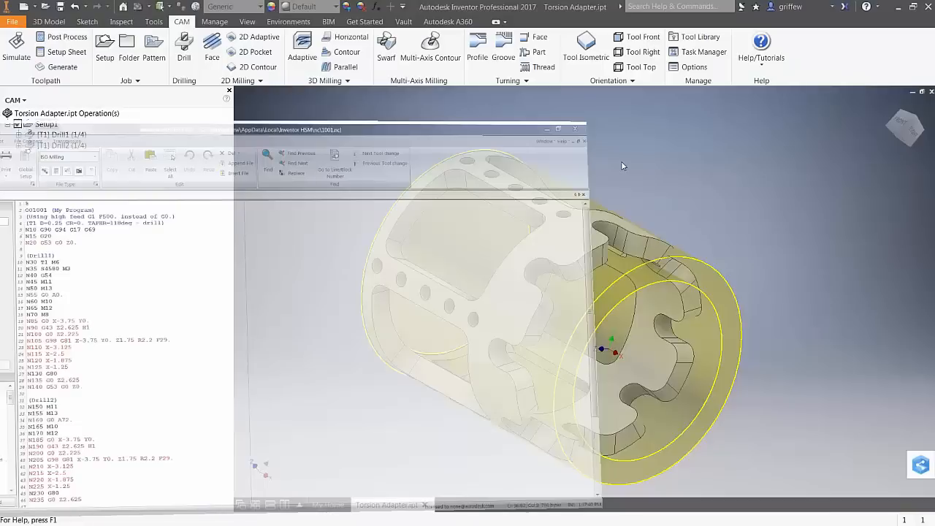
Compare the toolpath locations and tool orientations of the two drilling operations on the part.
left_click(66, 134)
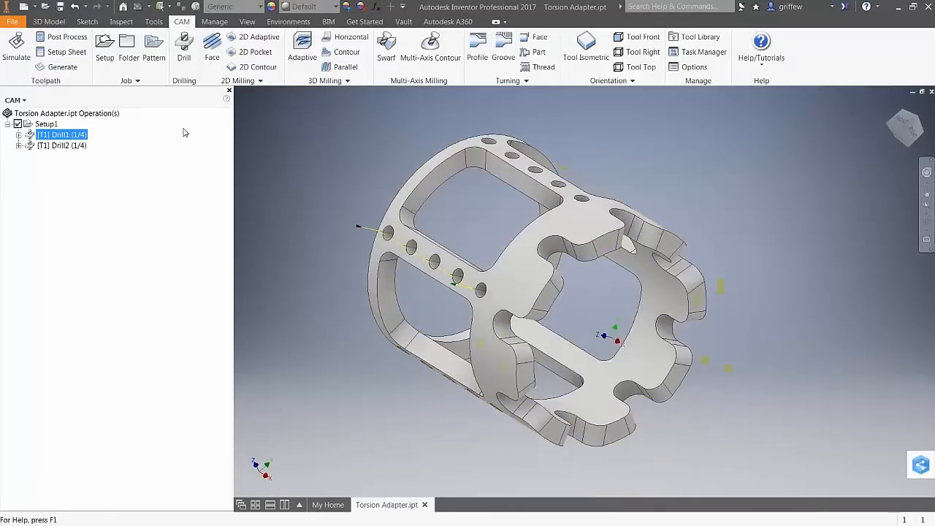
left_click(62, 145)
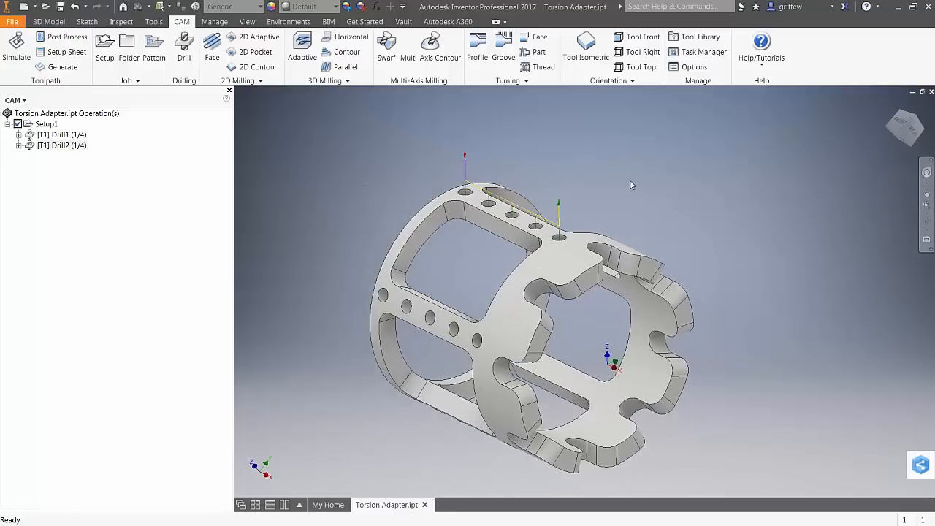
left_click(63, 136)
left_click(62, 146)
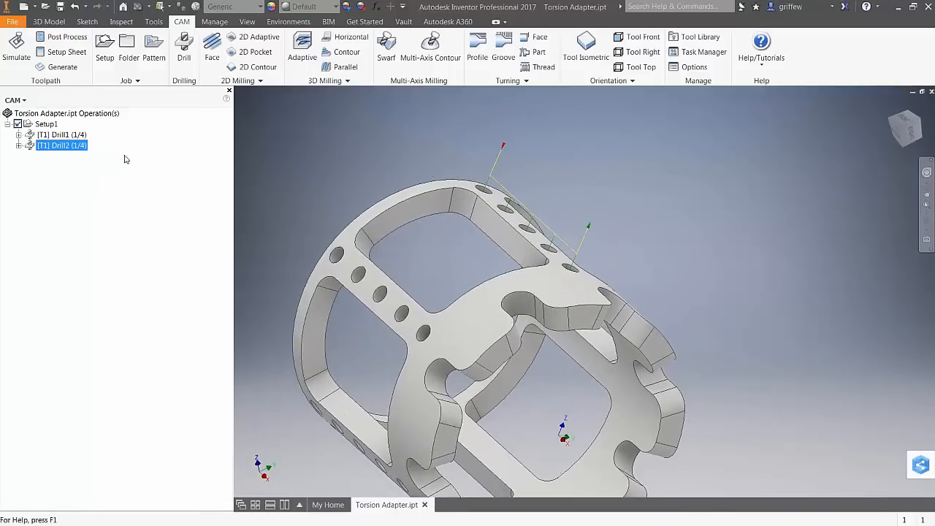
left_click(64, 136)
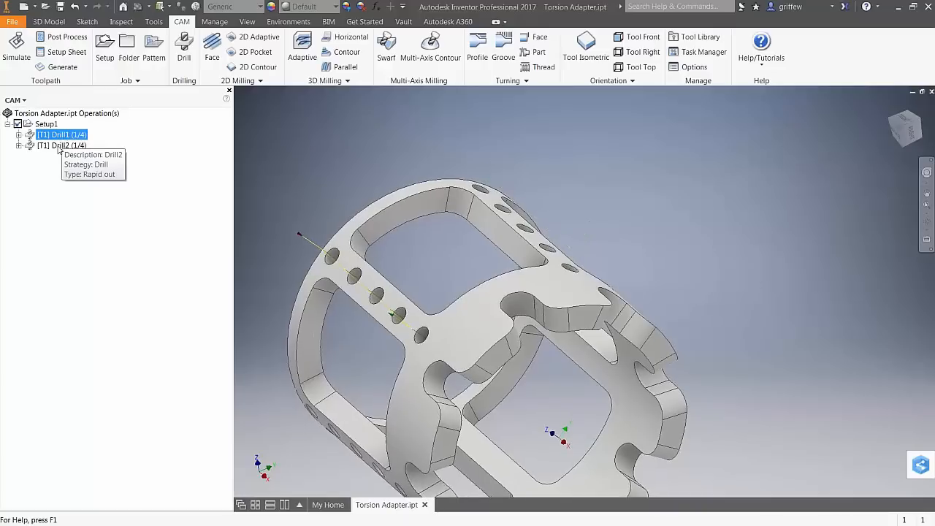
Delete the second drilling operation from the setup.
left_click(59, 146)
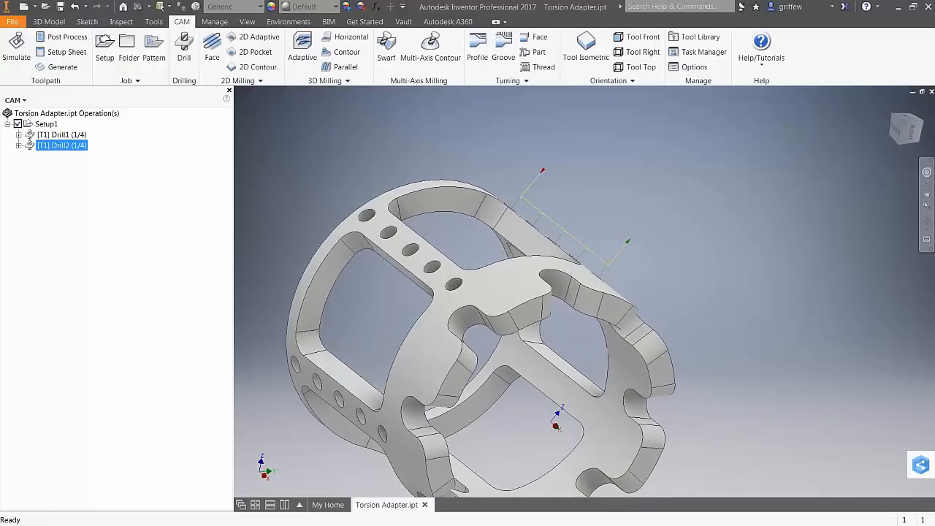
right_click(57, 146)
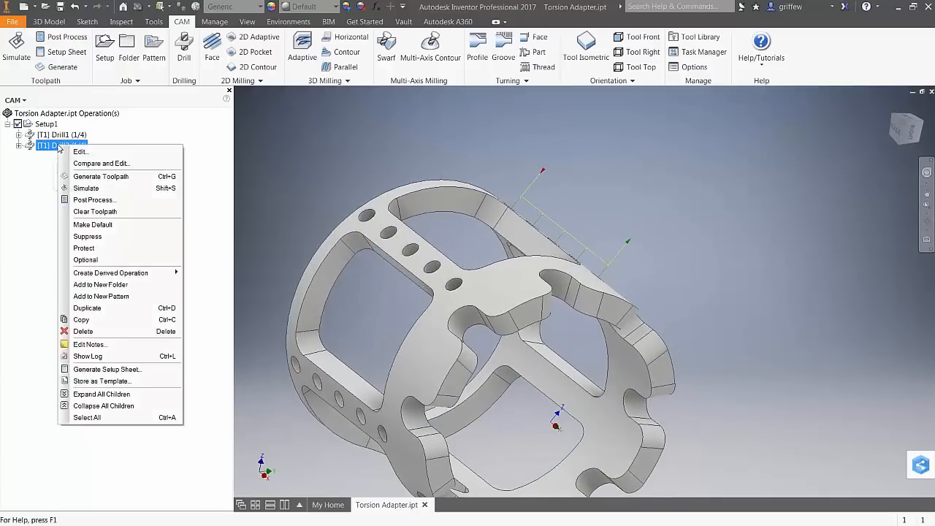
left_click(83, 331)
Start a circular pattern of the remaining drilling operation, taking the adapter's inner cylindrical face as its axis.
left_click(58, 135)
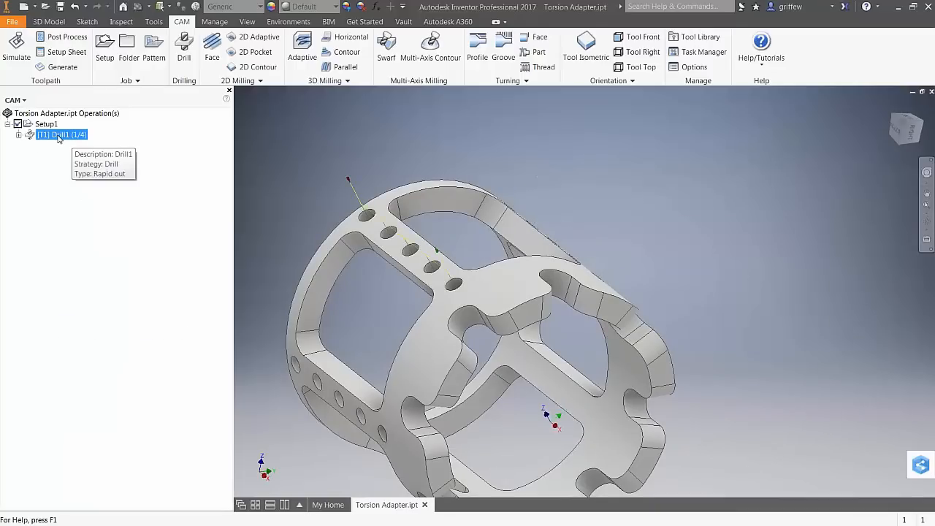
left_click(154, 51)
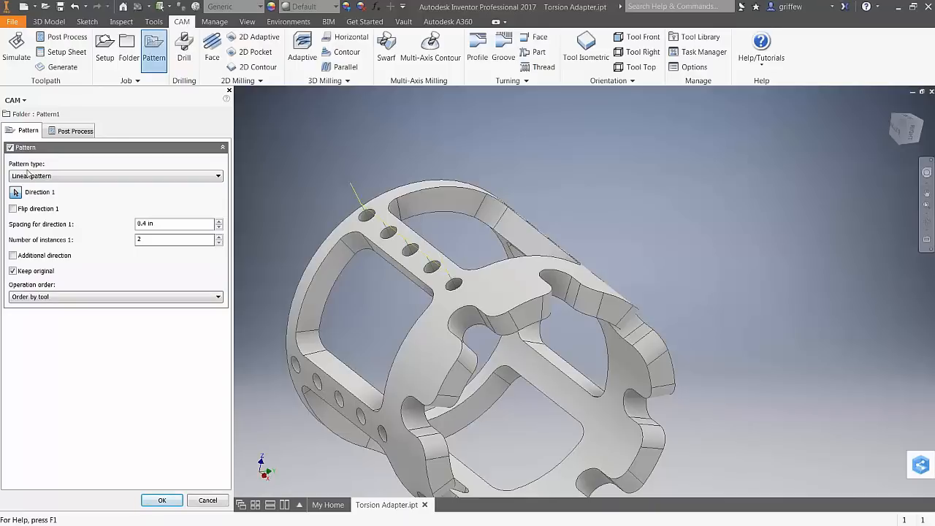
left_click(94, 175)
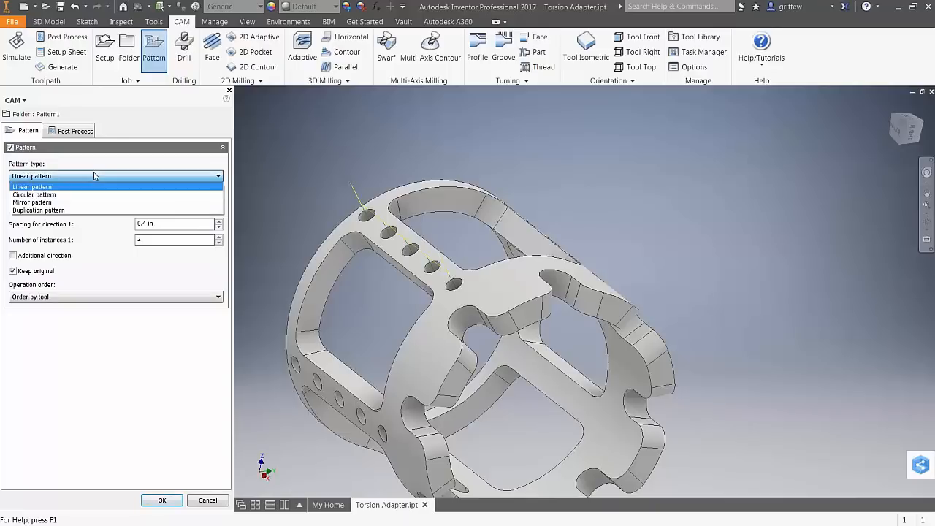
left_click(61, 192)
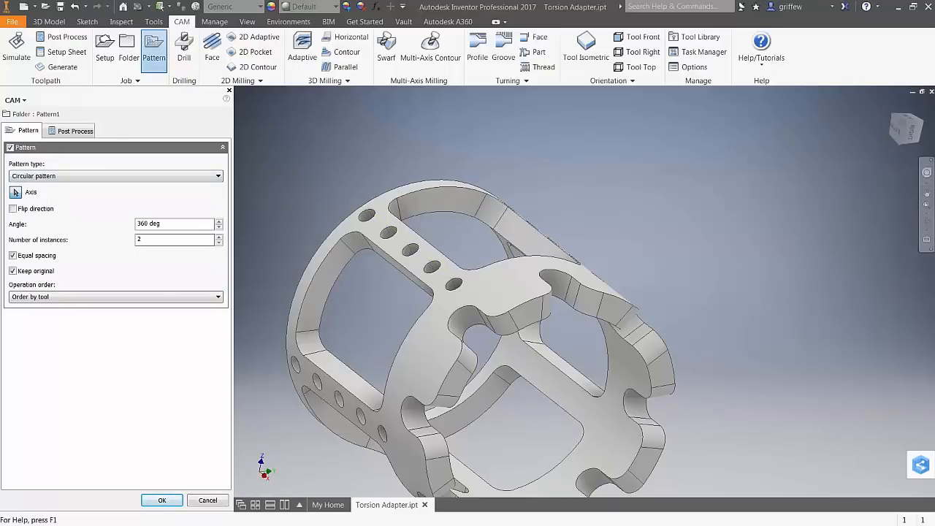
left_click(15, 192)
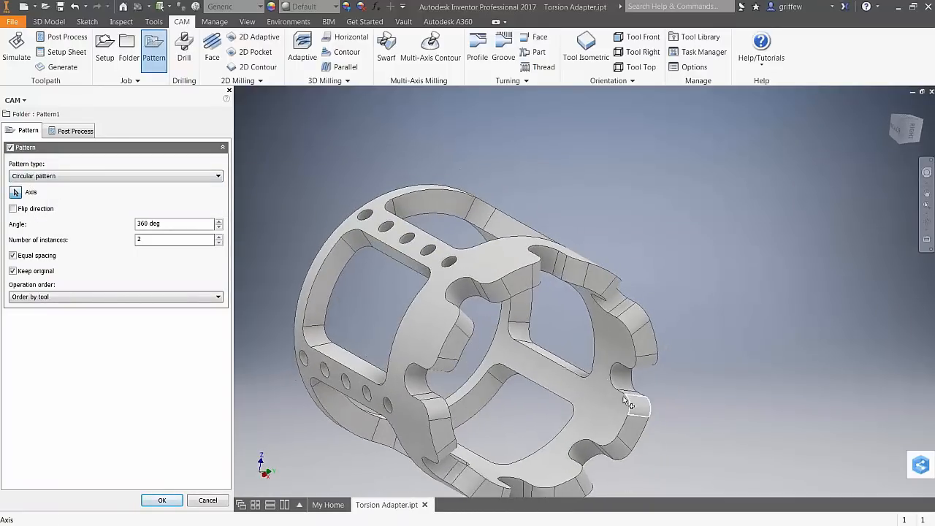
left_click(599, 411)
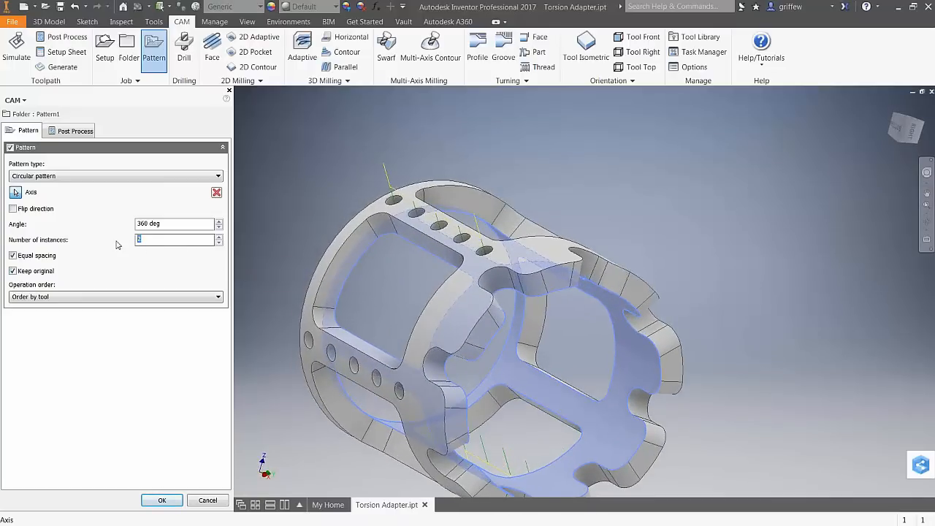
Set the circular pattern to 5 instances, keep the operation order as Order by tool, and accept it.
type("5")
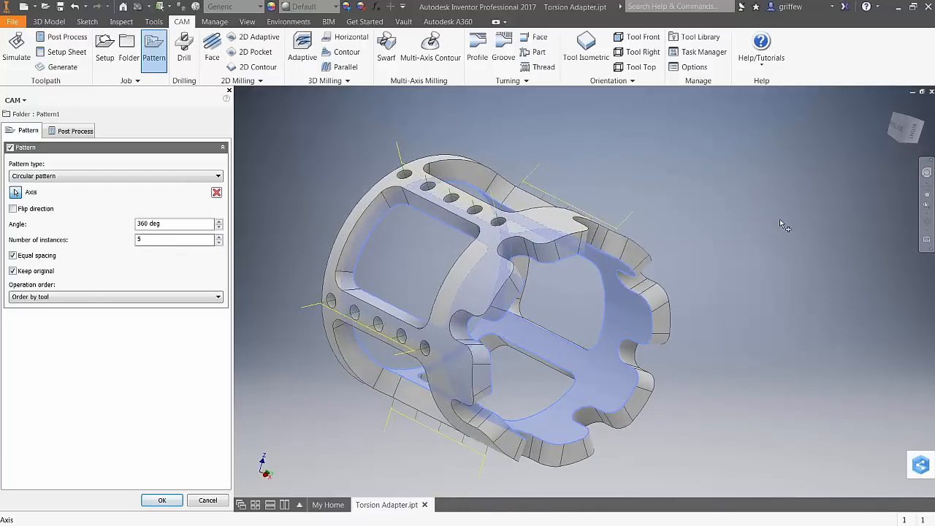
left_click(51, 297)
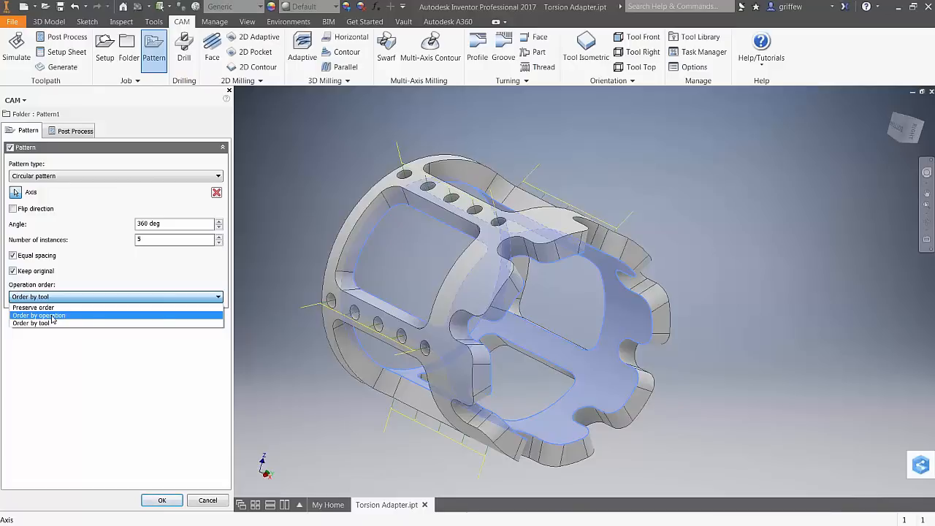
left_click(53, 323)
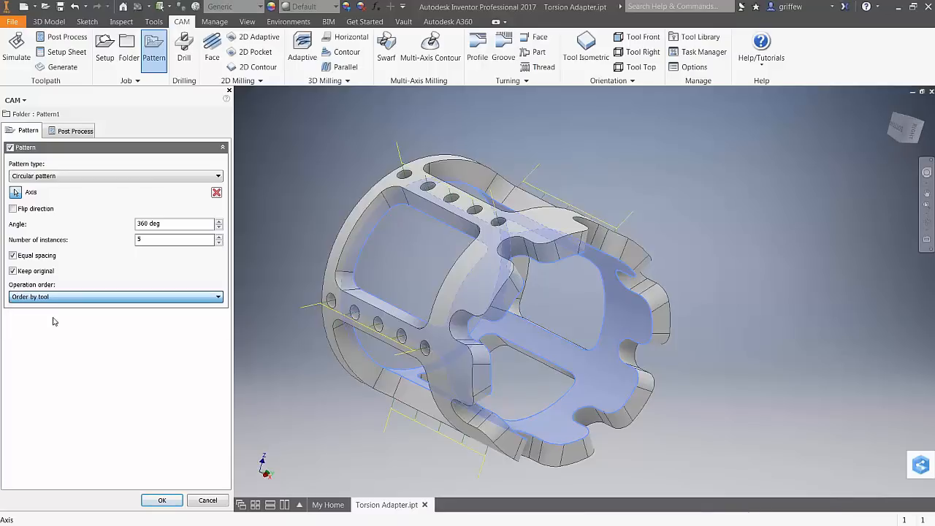
left_click(162, 500)
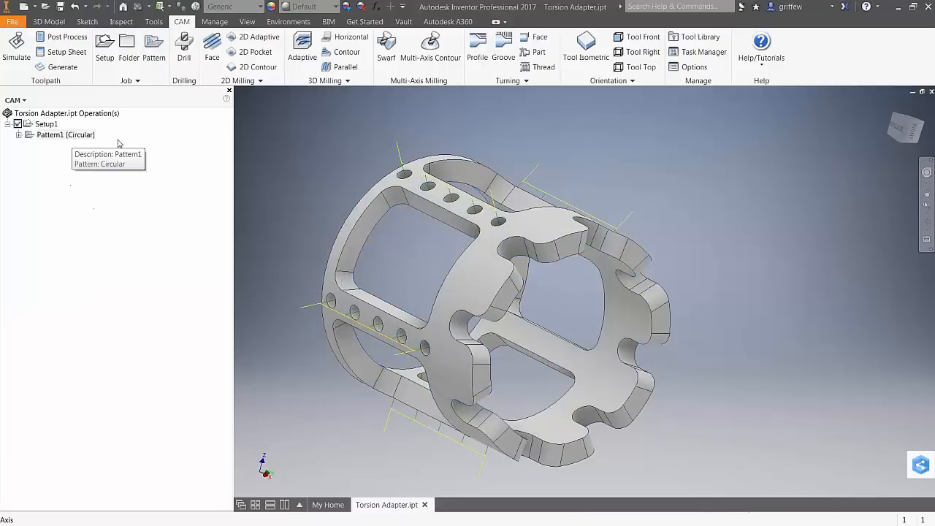
Check the patterned drilling toolpaths around the part and in the toolpath simulation for the whole setup.
middle_click_drag(777, 229, 735, 229, "shift")
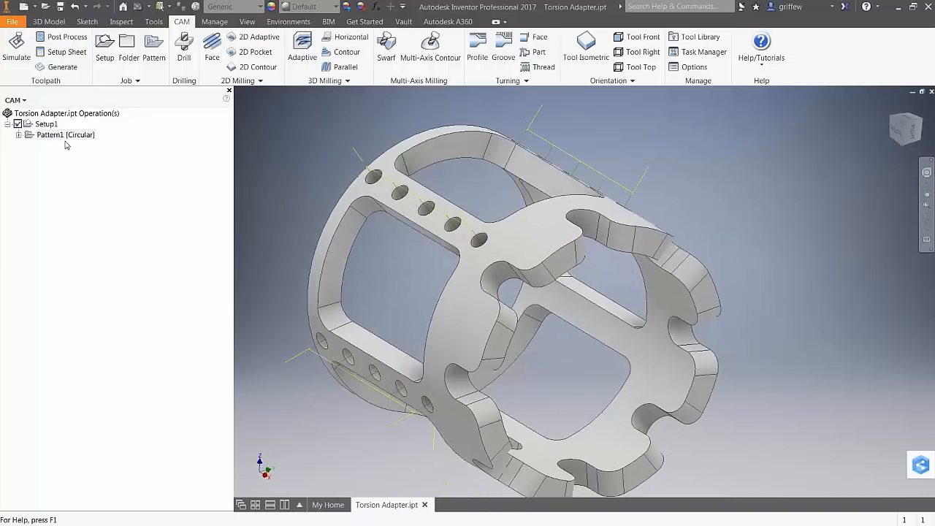
left_click(44, 125)
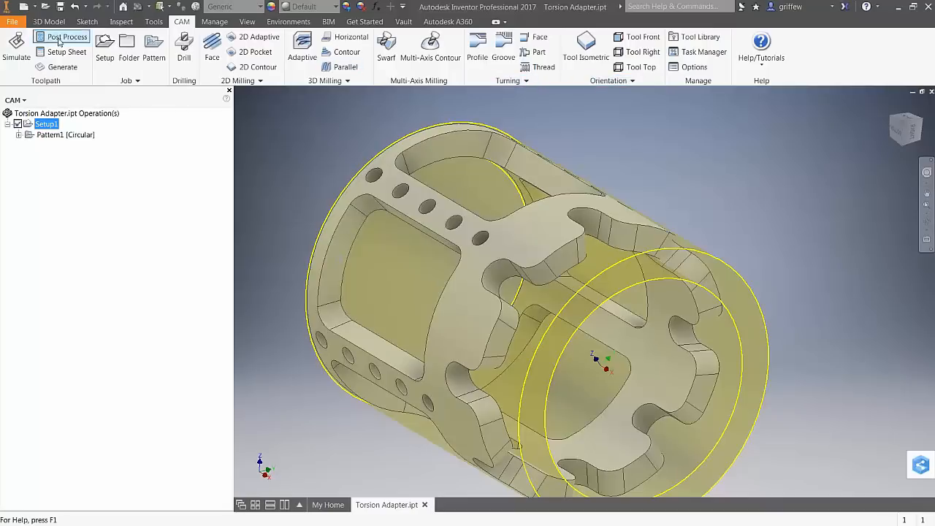
left_click(16, 48)
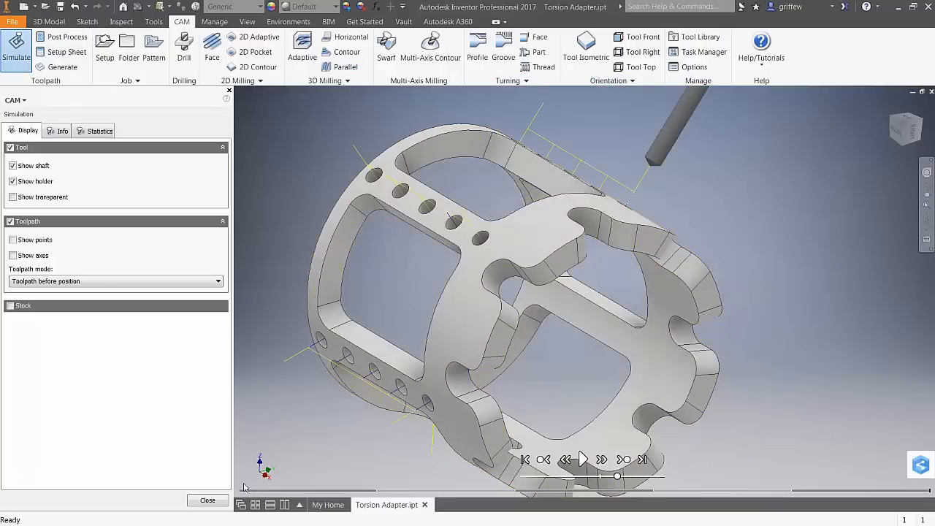
left_click(207, 500)
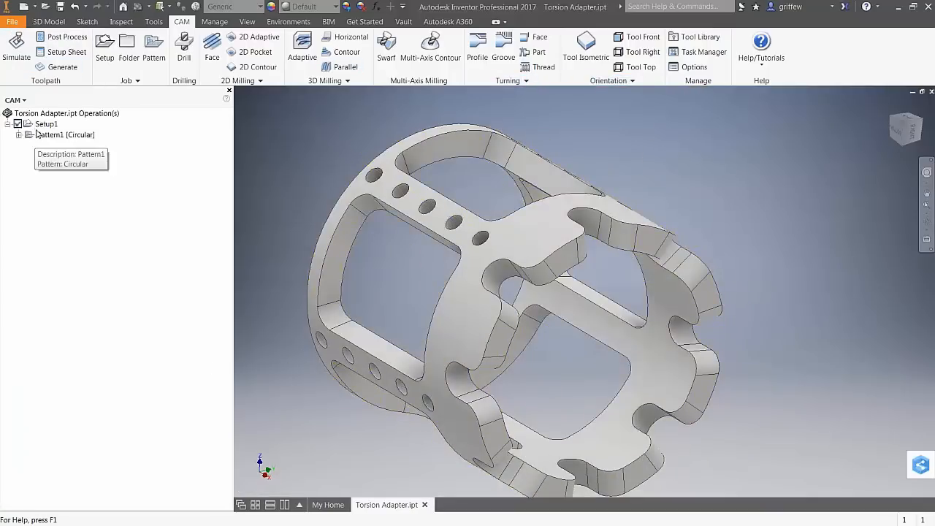
Post process the whole setup with the haas with a-axis.cps configuration and save the NC program as 1001.nc.
left_click(44, 124)
left_click(66, 36)
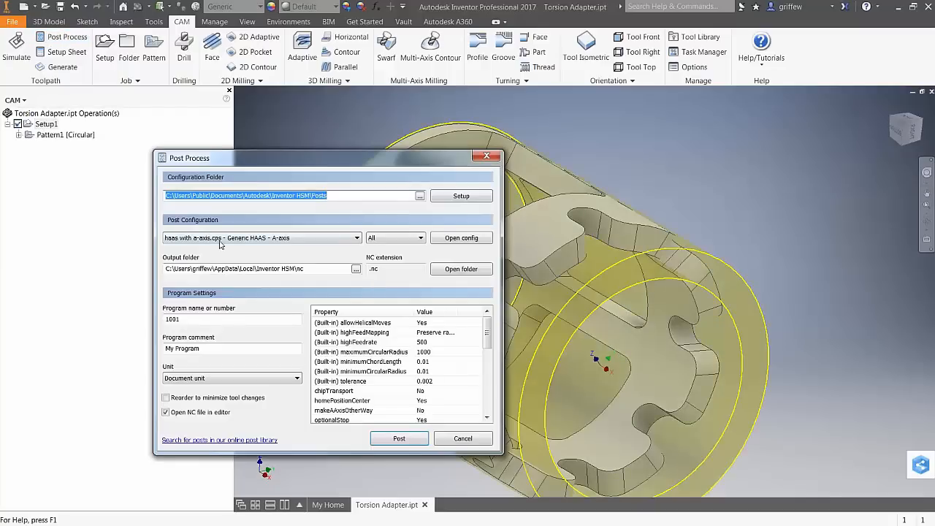
left_click(399, 439)
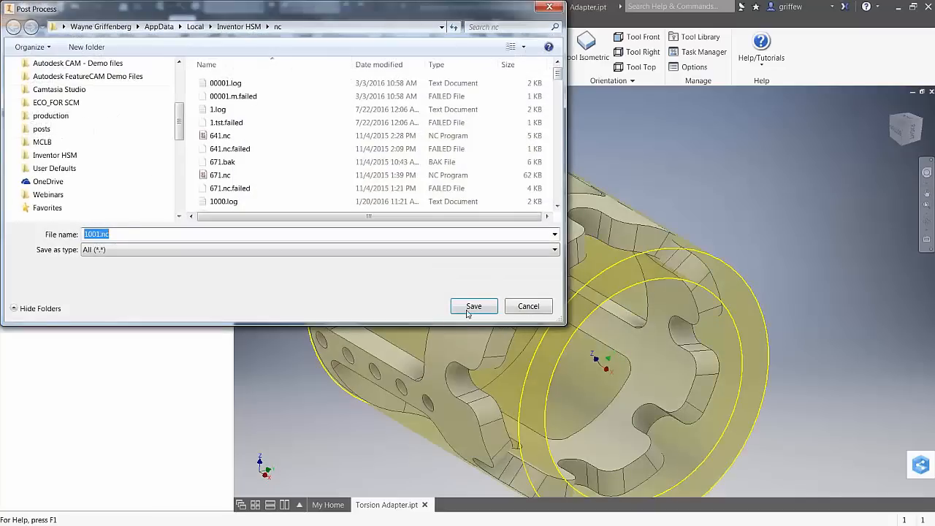
left_click(473, 306)
left_click(503, 269)
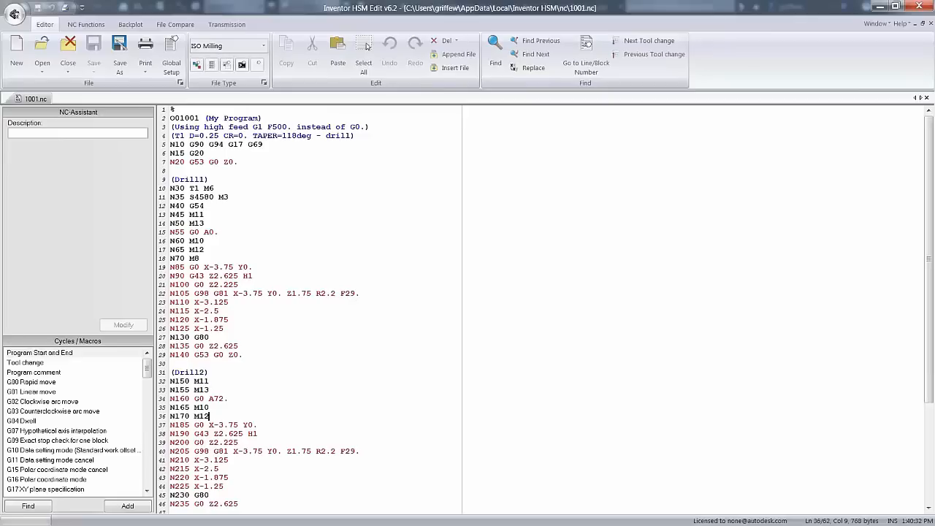
Review the posted NC code from end to start, checking the A-axis rotation of each drilling block, and put the editor away.
left_click(503, 305)
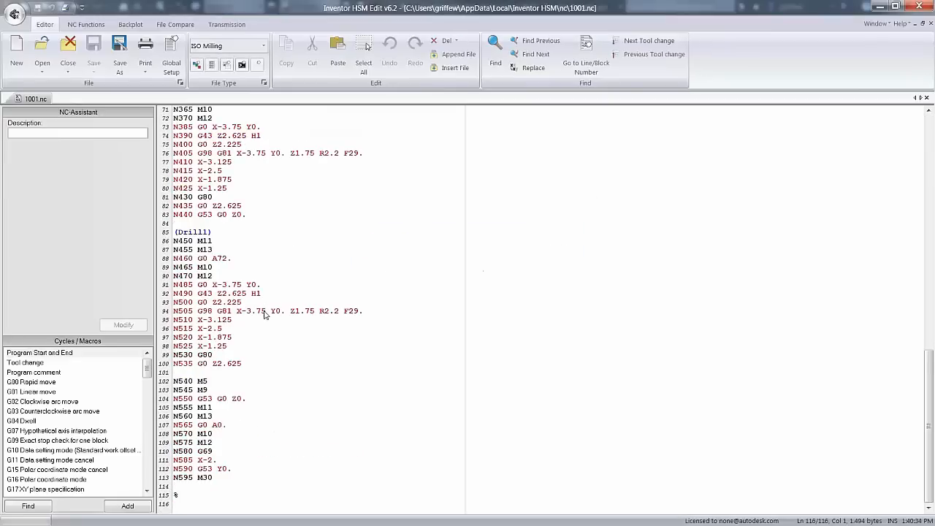
left_click(267, 307)
scroll(266, 303, "up", 5)
scroll(239, 253, "up", 7)
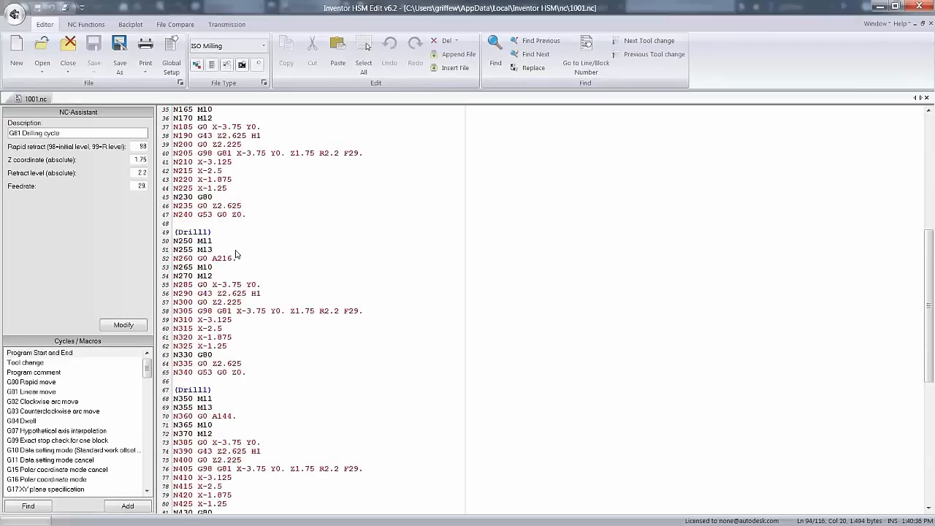
left_click(227, 261)
scroll(228, 263, "up", 4)
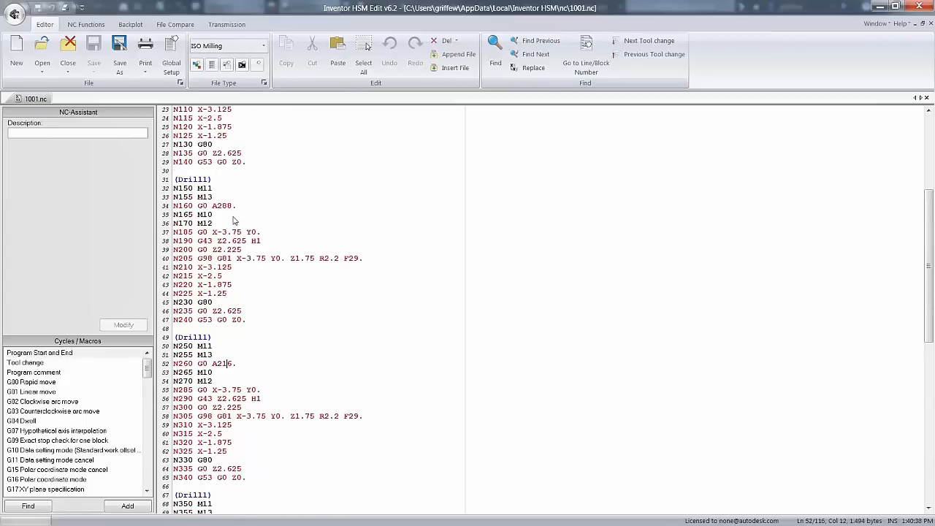
scroll(236, 219, "up", 5)
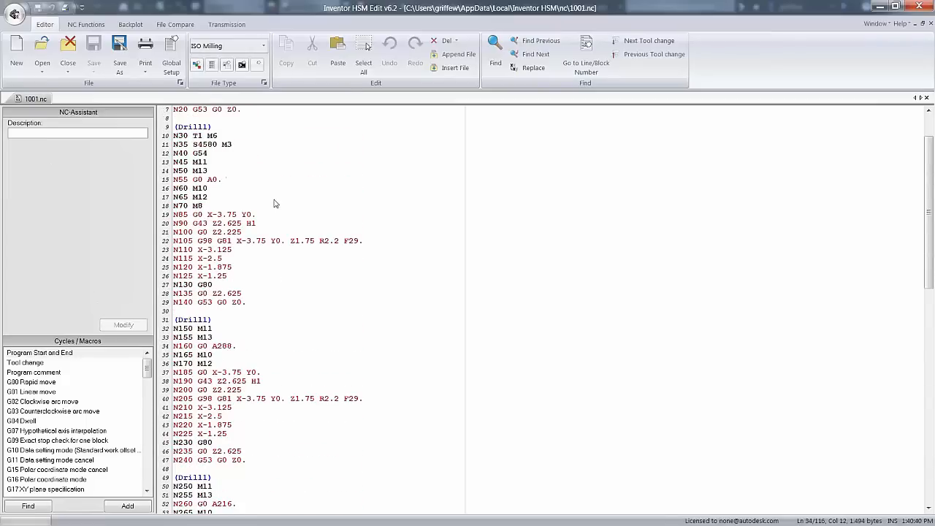
scroll(285, 215, "up", 2)
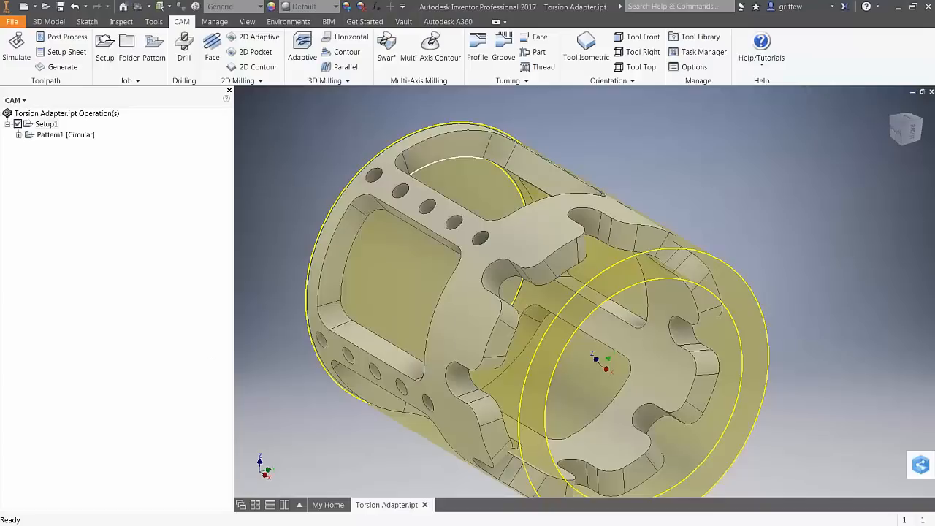
left_click(880, 6)
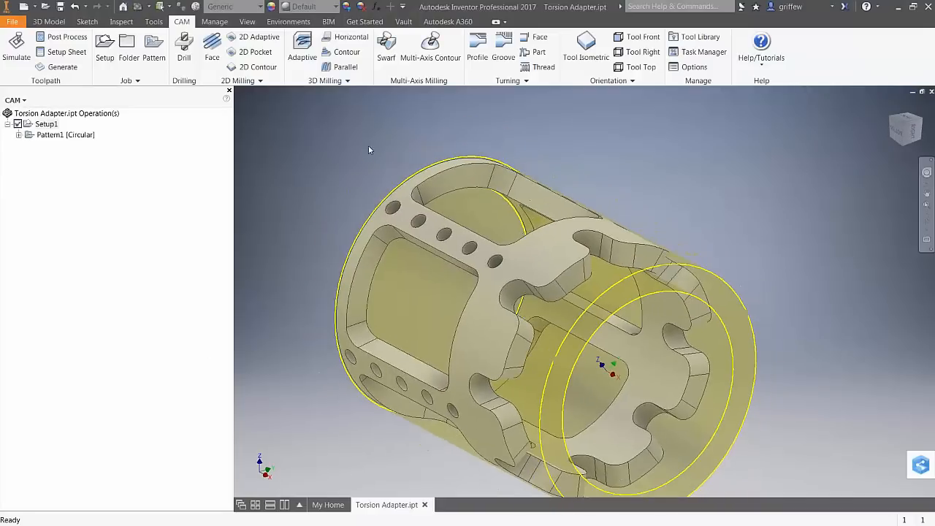
left_click(66, 134)
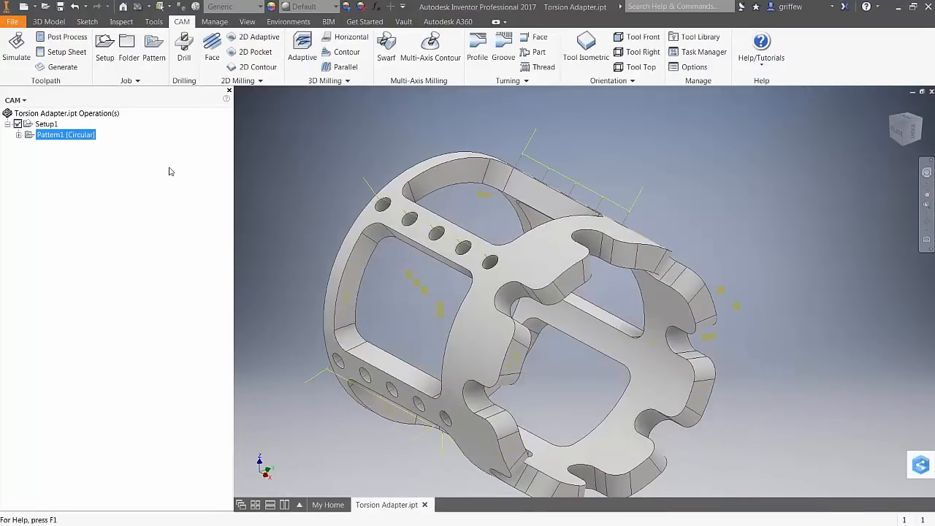
left_click(417, 272)
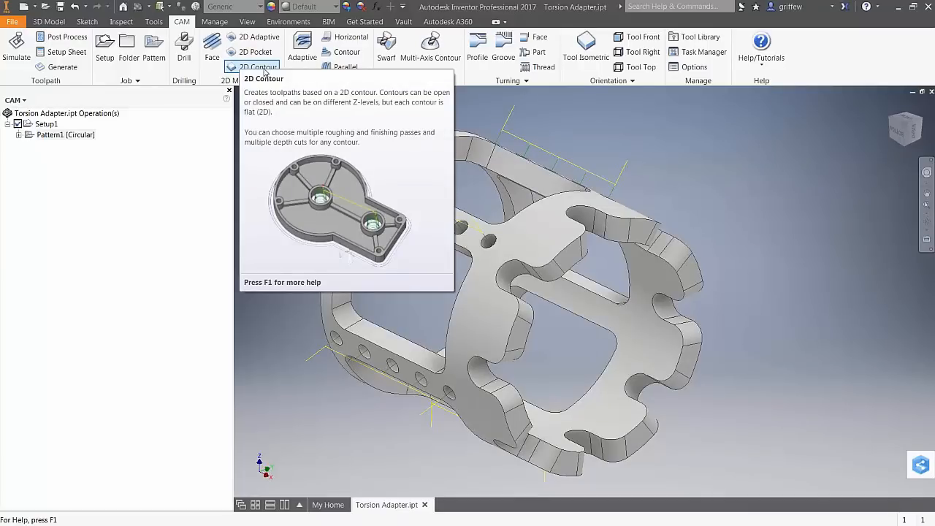
scroll(387, 243, "up", 2)
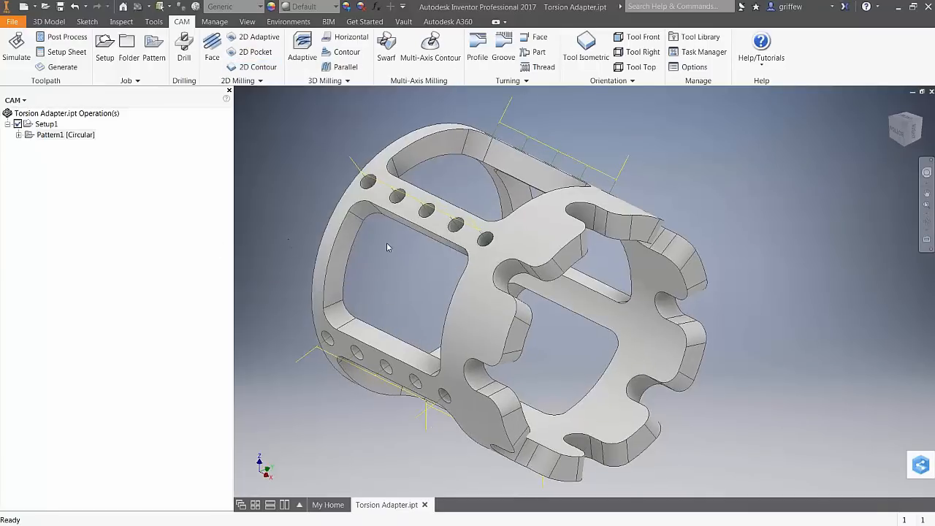
middle_click_drag(386, 243, 446, 248)
scroll(447, 247, "up", 2)
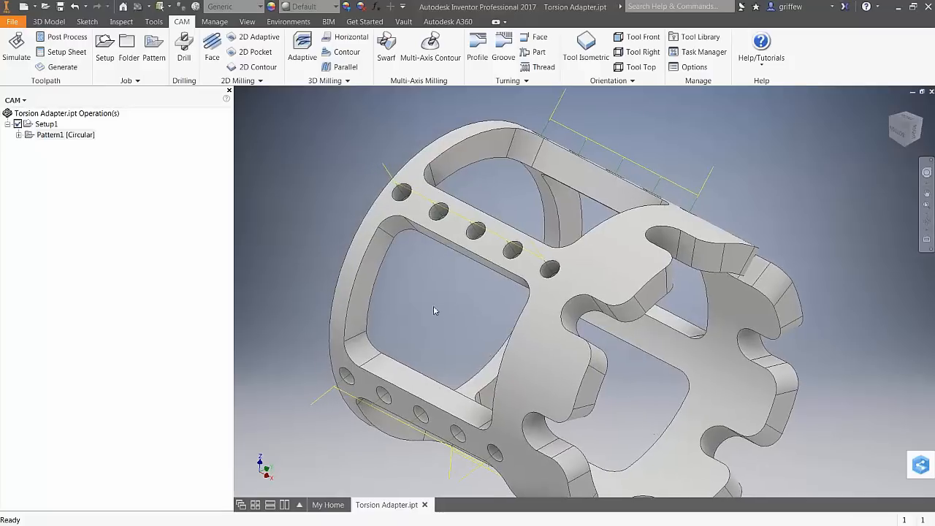
Start a 2D Adaptive operation with tool #103, the 1/4" flat 0.250 Roughing End Mill, 3 FL, from the Aluminum library.
left_click(249, 37)
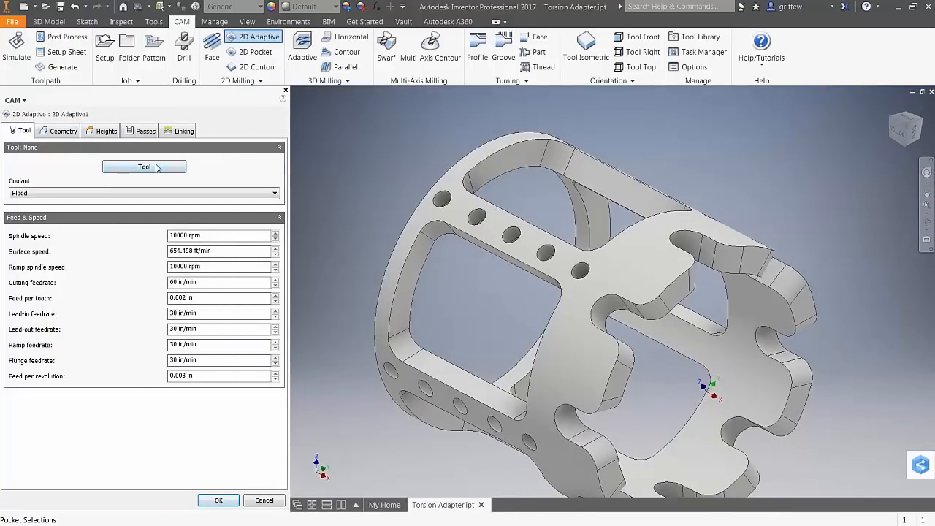
left_click(157, 167)
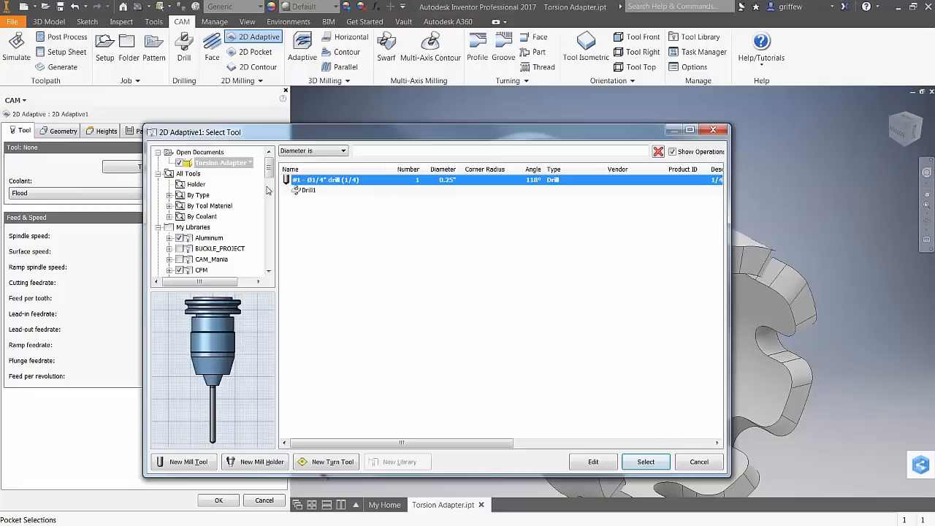
left_click(201, 238)
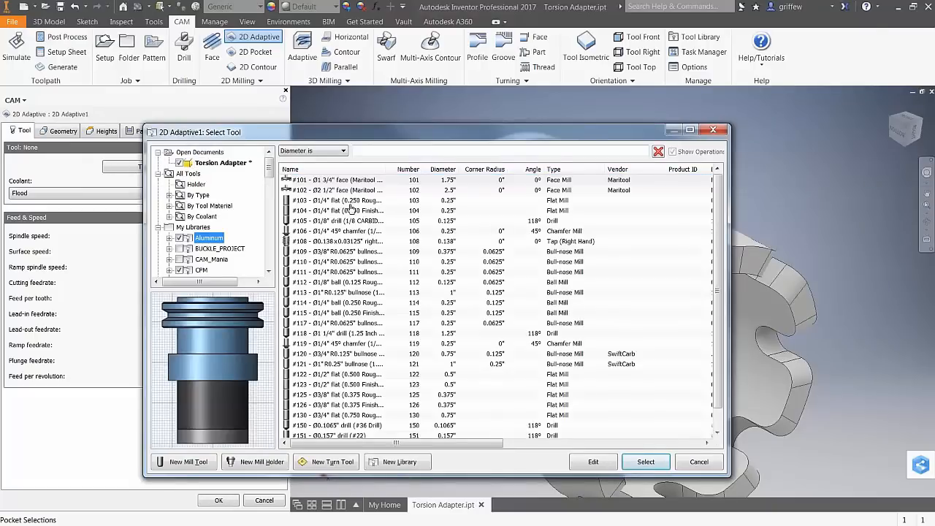
left_click(350, 203)
left_click_drag(394, 169, 452, 169)
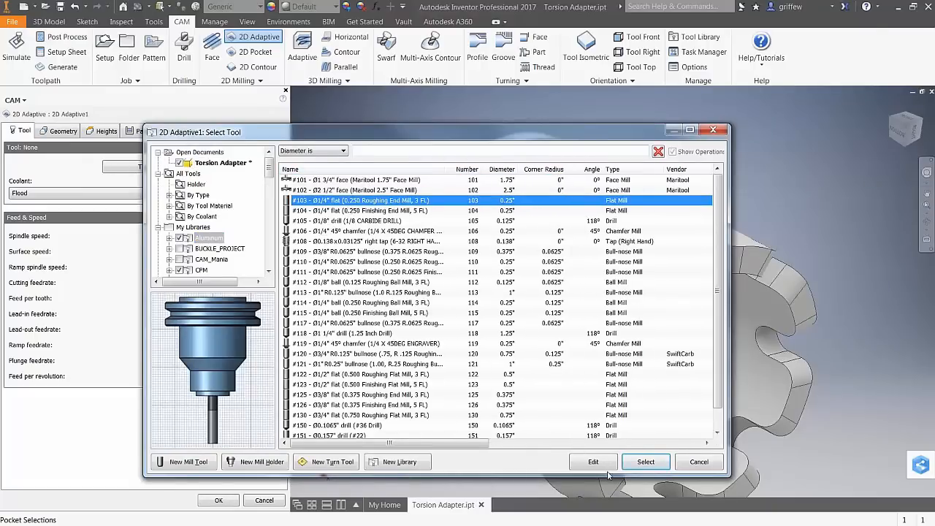
left_click(645, 462)
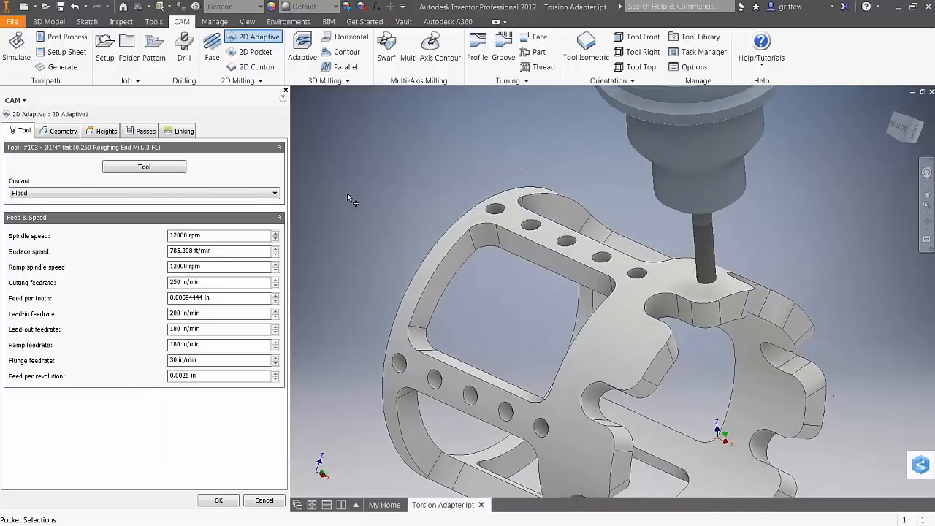
Pick the inner edge loop of the rectangular window between the two hole rows as the 2D Adaptive pocket selection.
left_click(53, 133)
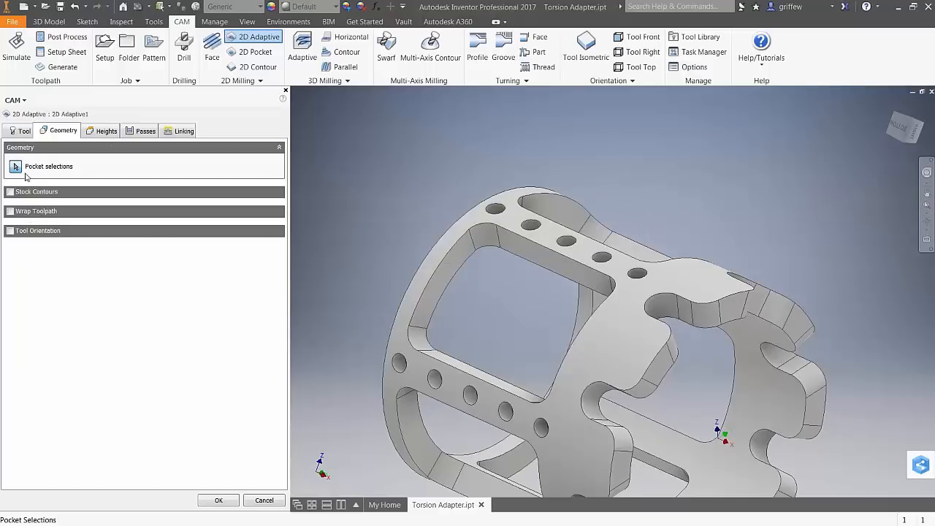
left_click(432, 347)
left_click(431, 348)
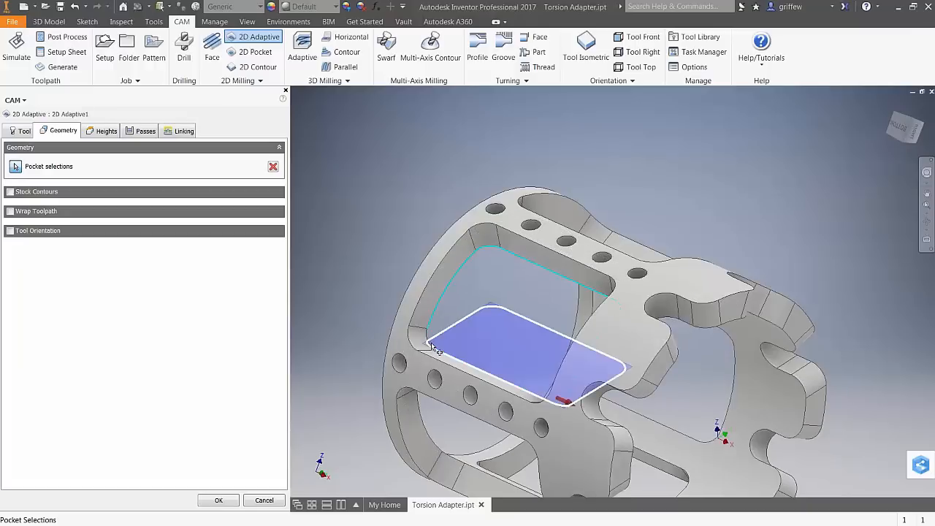
scroll(512, 154, "down", 3)
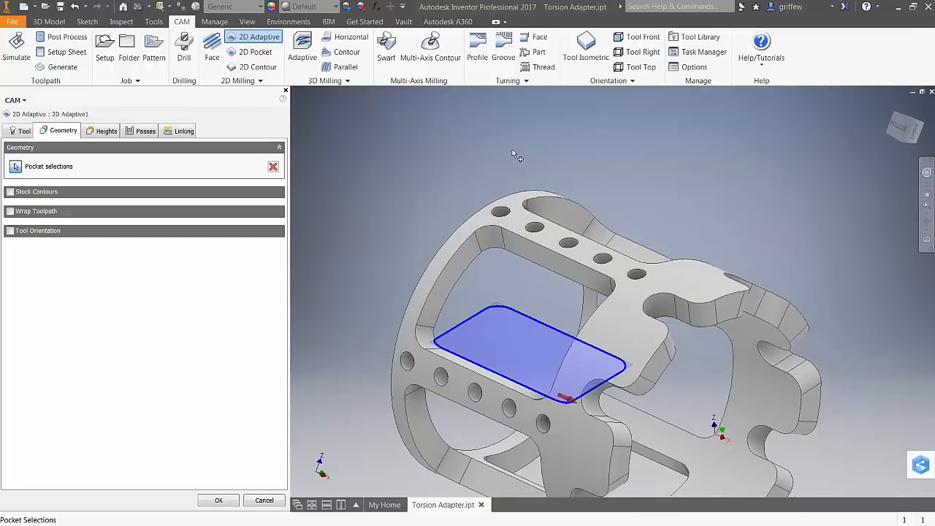
middle_click_drag(701, 237, 661, 375, "shift")
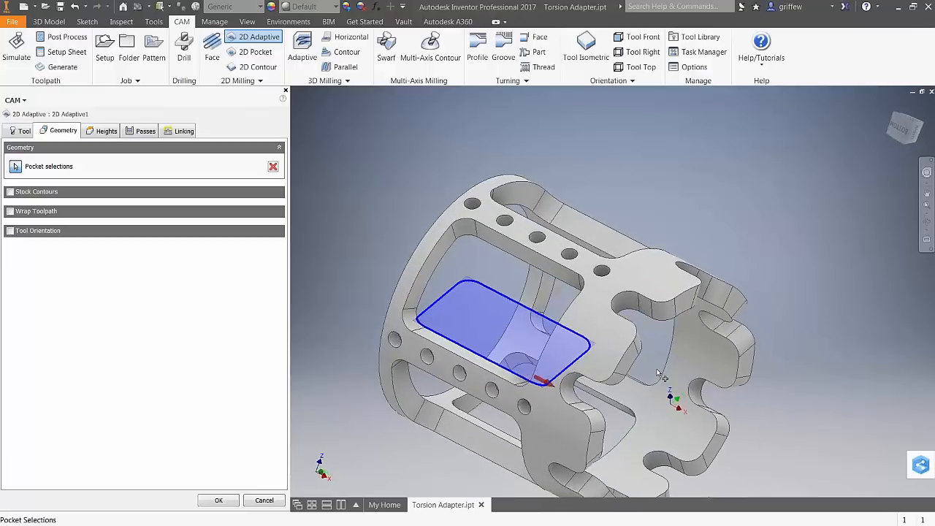
middle_click_drag(553, 320, 517, 306, "shift")
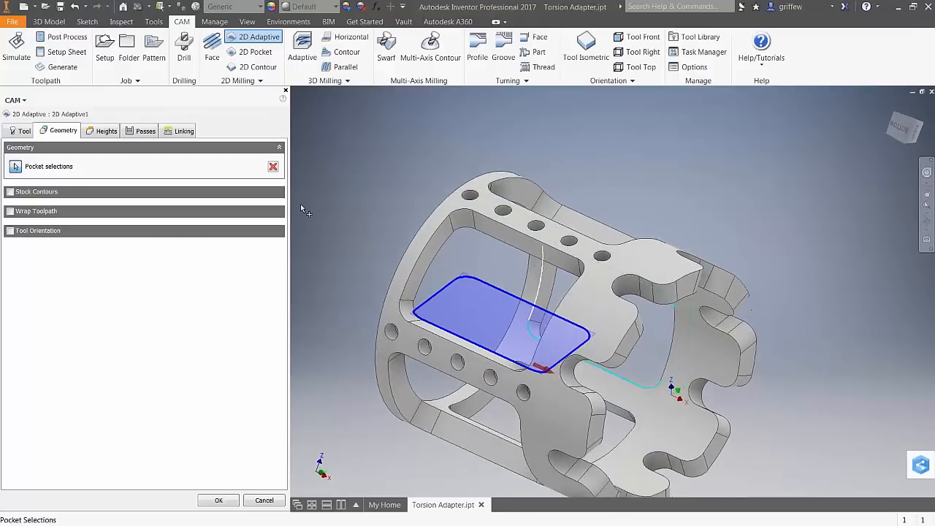
Wrap the adaptive toolpath around the adapter's outer cylindrical face and accept the operation.
left_click(10, 212)
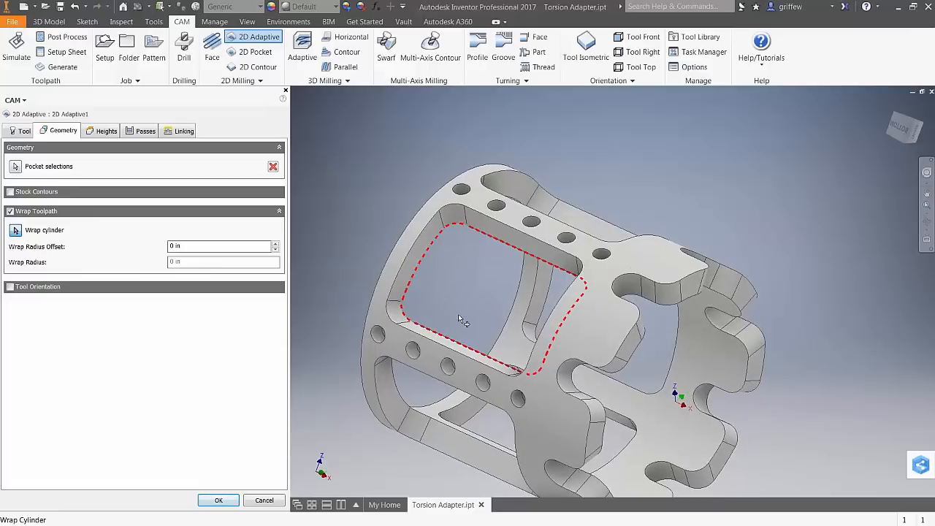
middle_click_drag(460, 312, 441, 314, "shift")
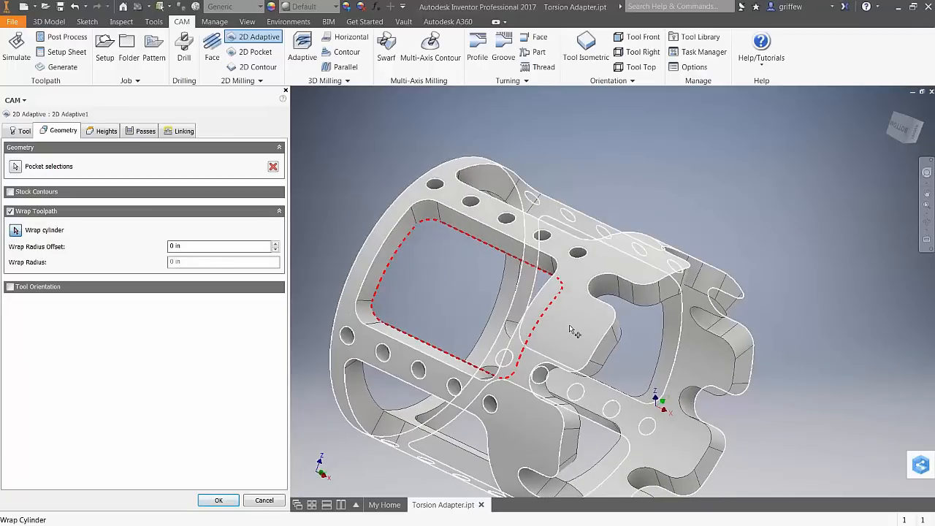
left_click(453, 208)
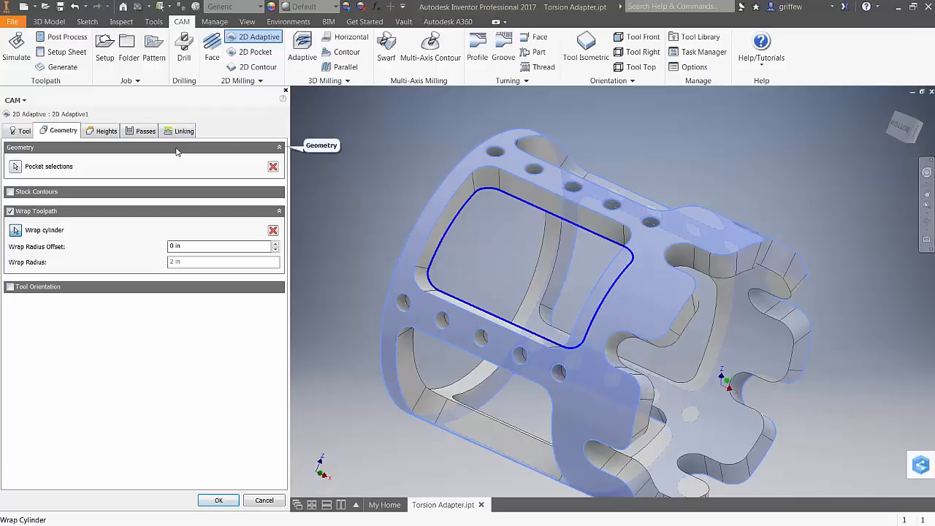
left_click(219, 501)
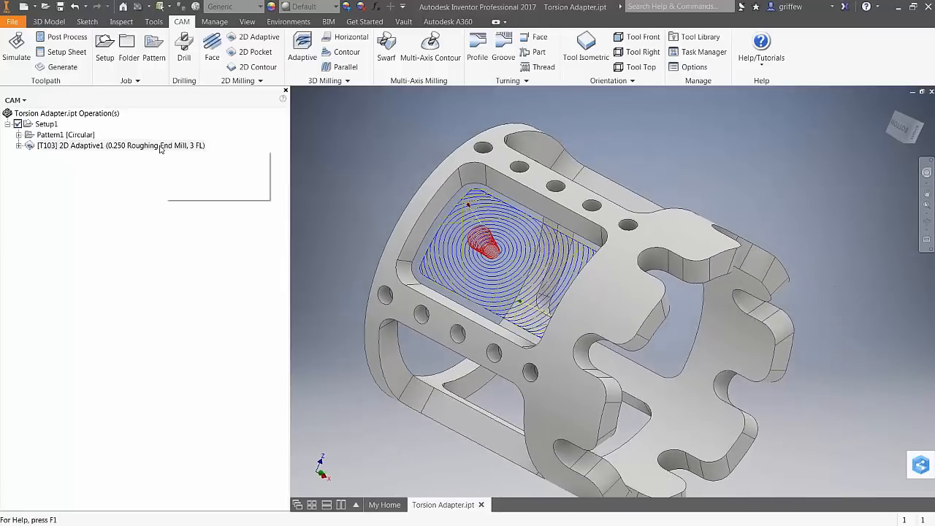
Reopen the 2D Adaptive operation to review its geometry, heights and passes settings, then accept it and display its toolpath.
right_click(115, 145)
left_click(139, 150)
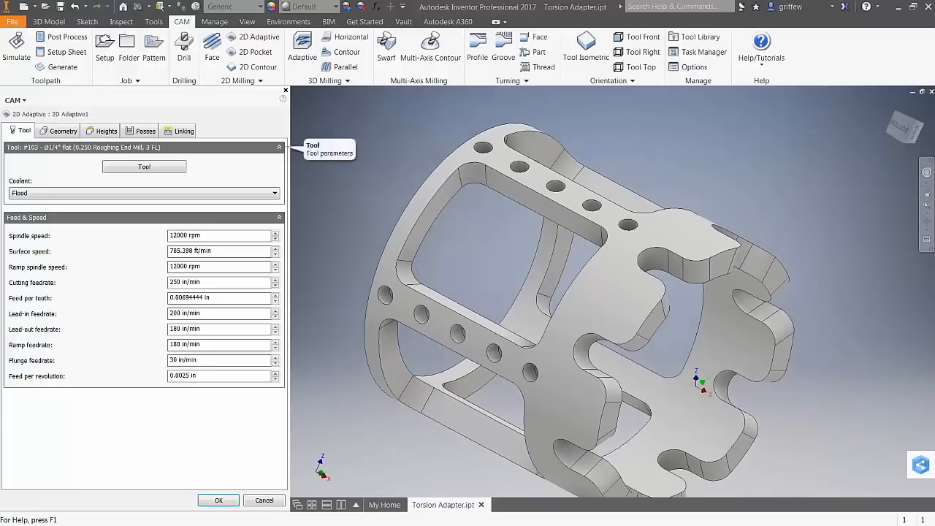
left_click(60, 131)
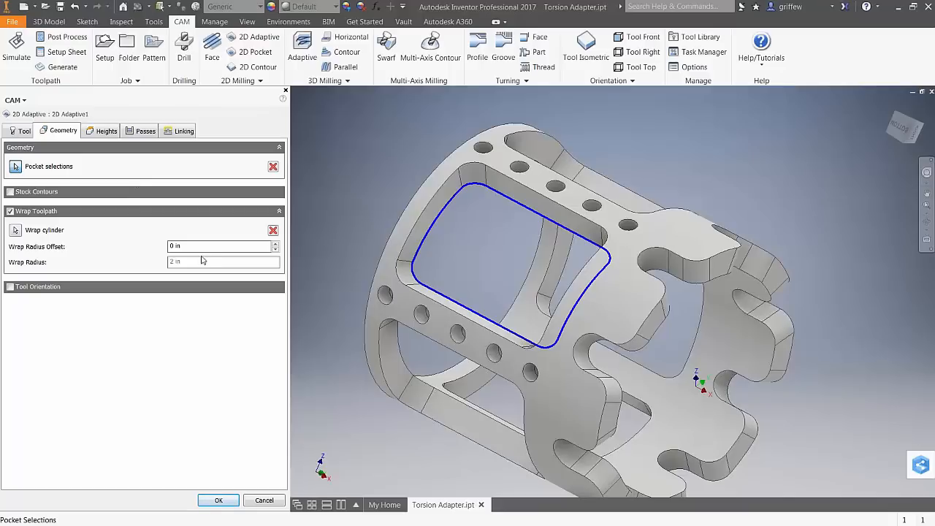
mouse_move(199, 266)
left_click(106, 131)
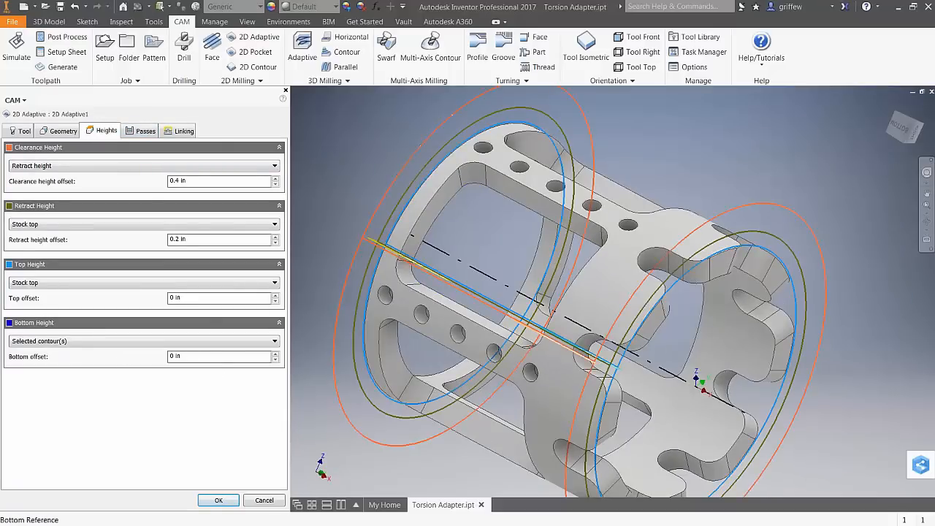
left_click(56, 132)
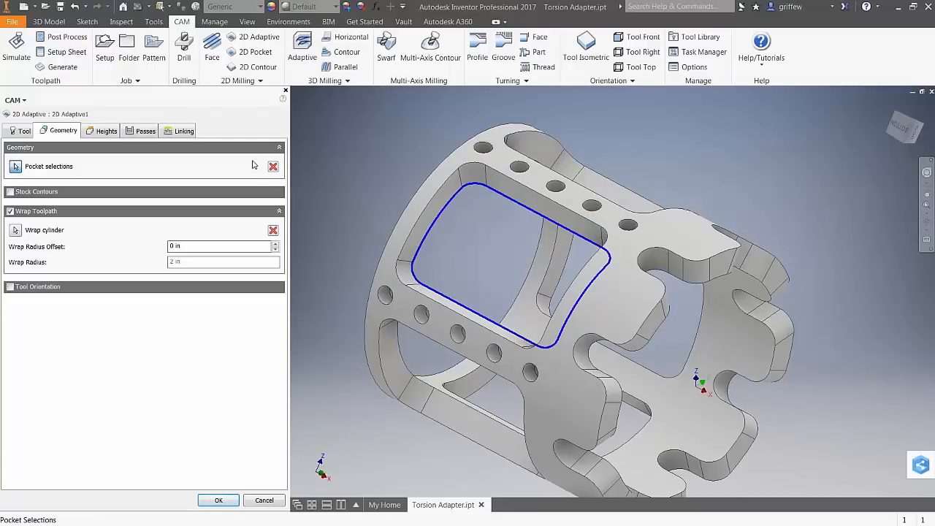
left_click(90, 133)
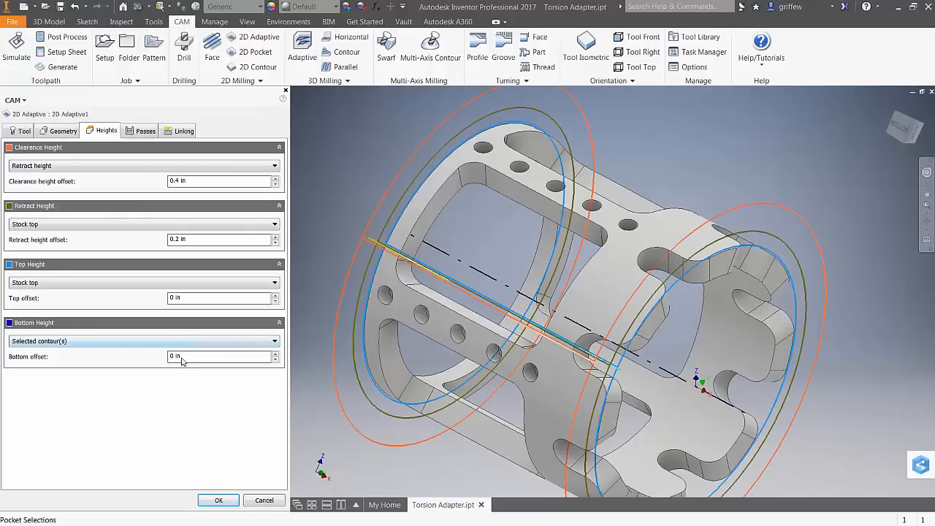
left_click(143, 132)
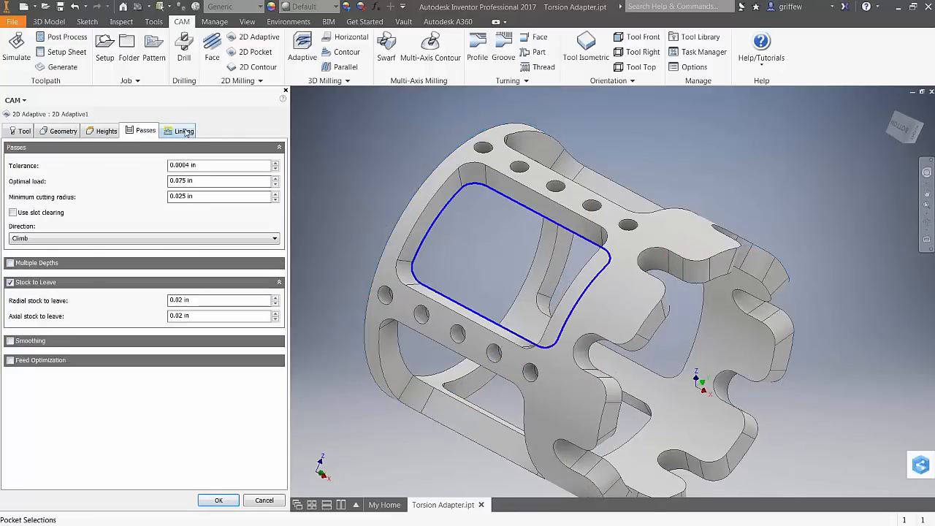
left_click(218, 500)
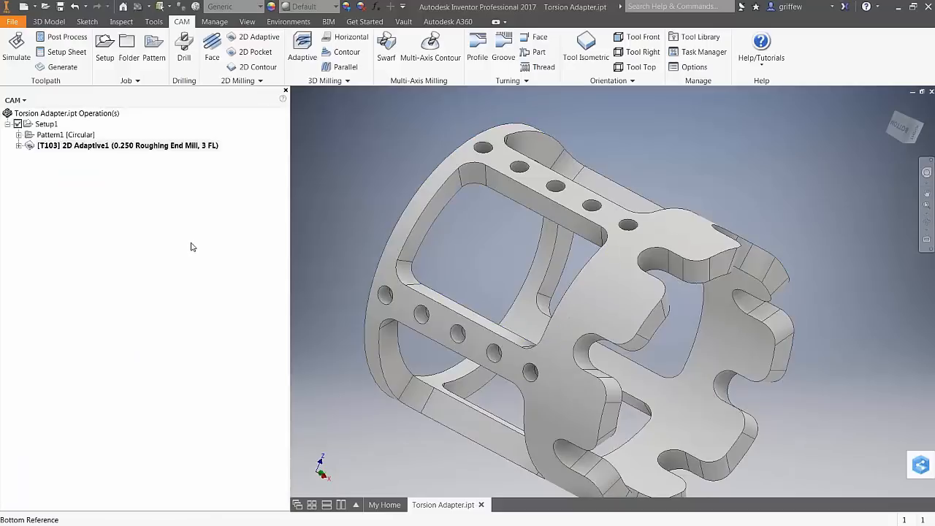
left_click(109, 145)
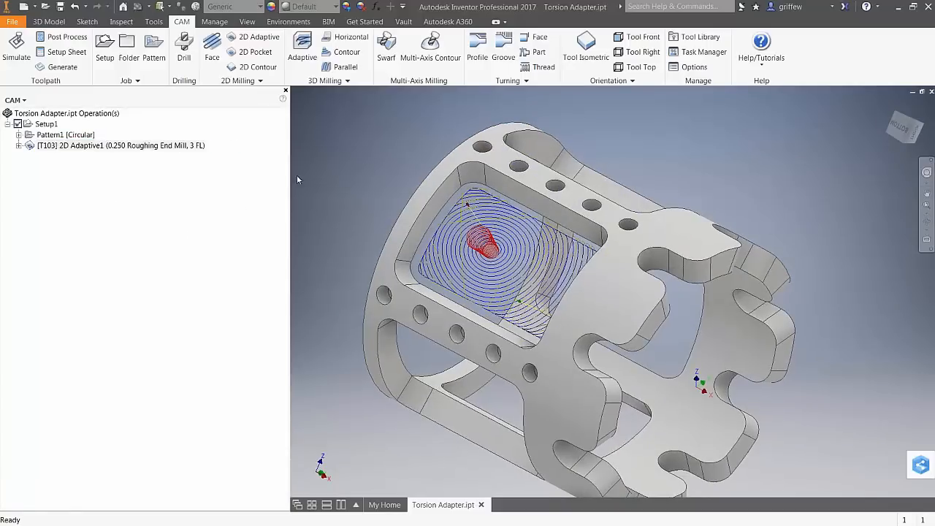
Move the 2D Adaptive operation into the circular pattern with the drilling operation and display the pattern's toolpaths.
left_click(254, 68)
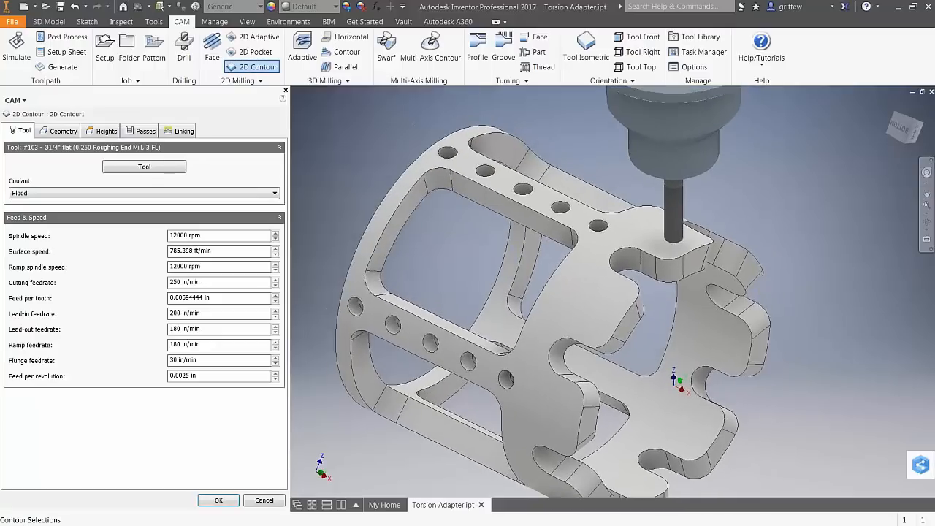
left_click(264, 499)
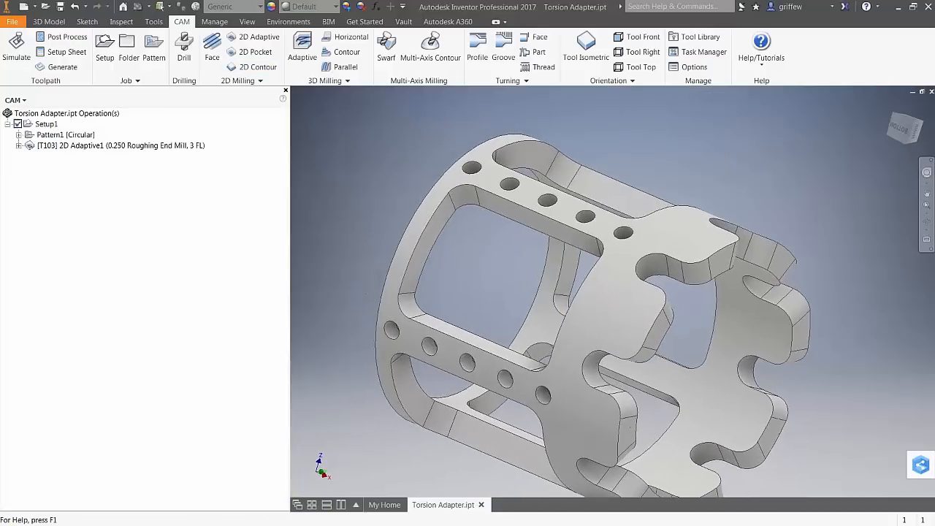
left_click(67, 146)
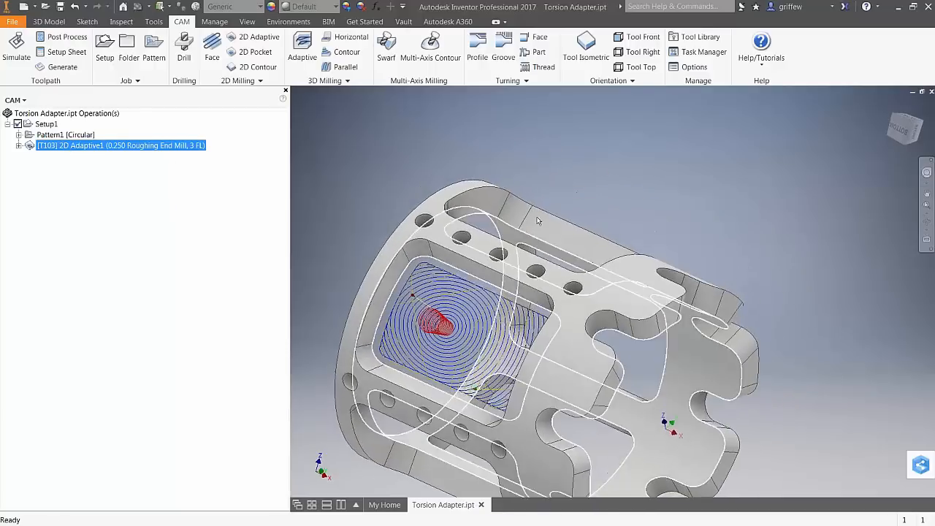
mouse_move(75, 152)
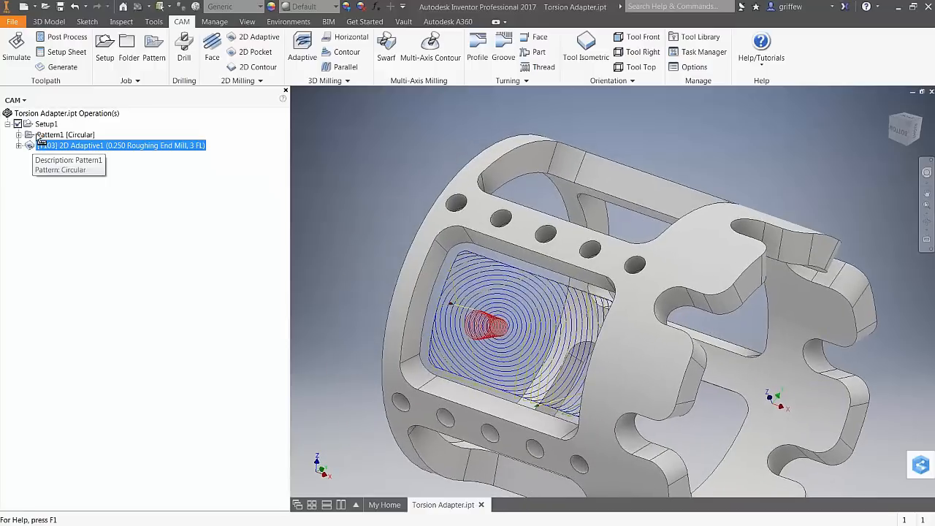
left_click_drag(38, 137, 40, 139)
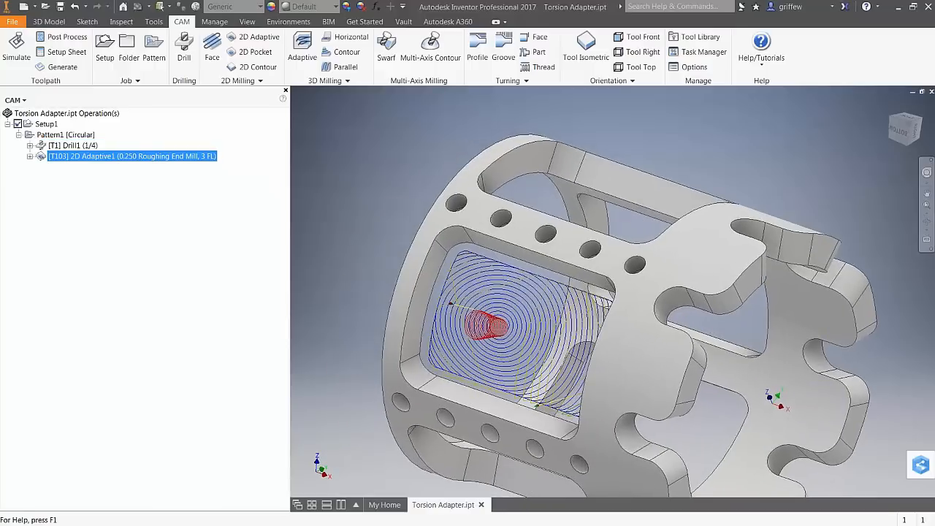
left_click(62, 150)
left_click(64, 135)
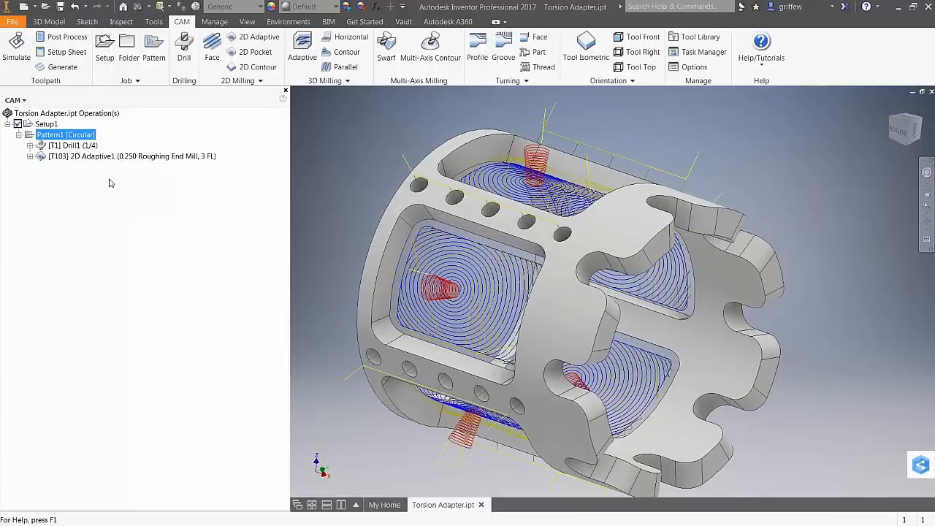
Compare the single 2D Adaptive toolpath with the toolpaths of the whole circular pattern.
left_click(104, 158)
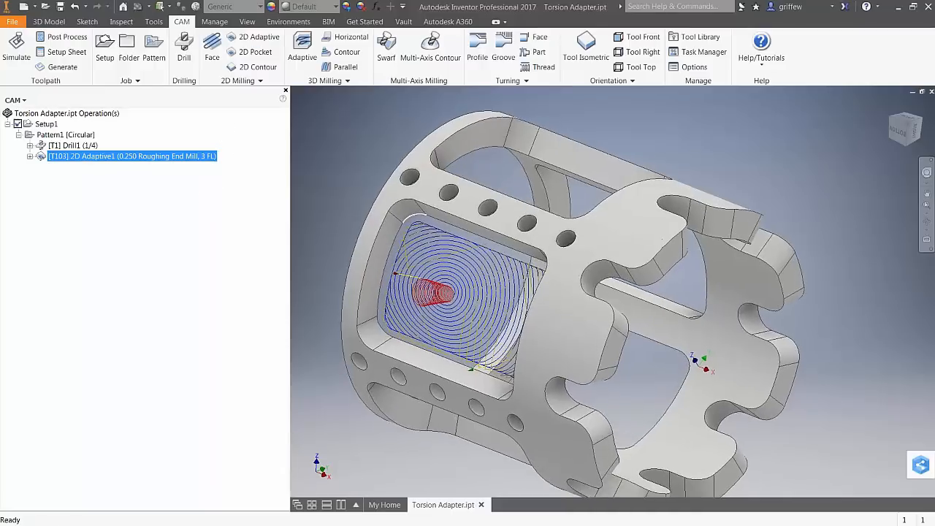
left_click(167, 229)
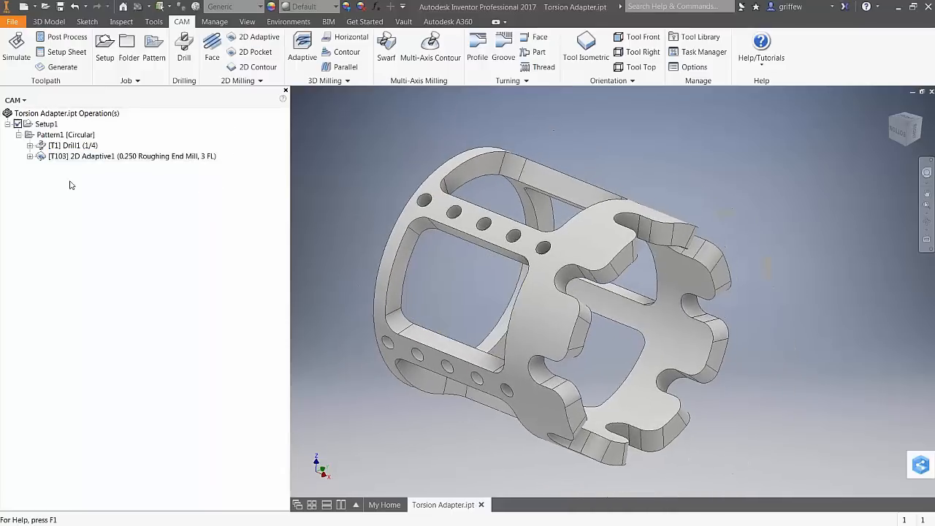
left_click(35, 138)
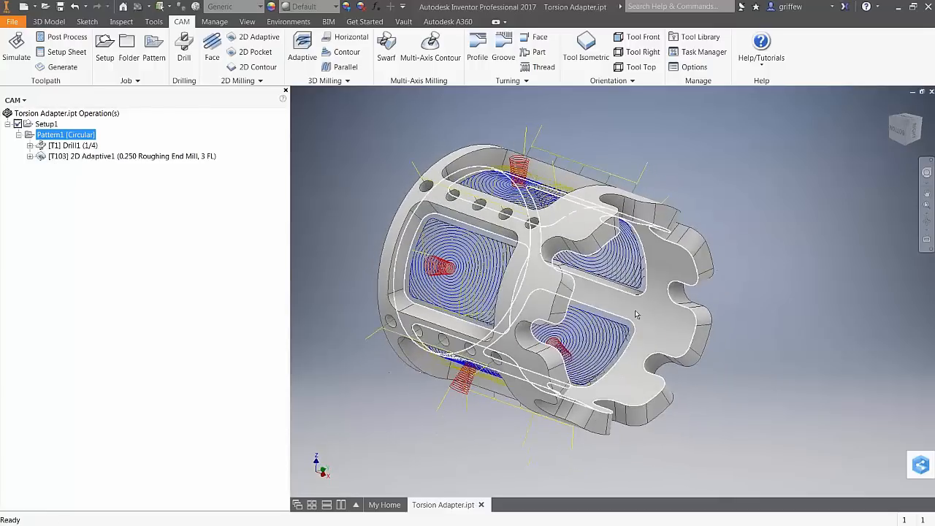
left_click(167, 252)
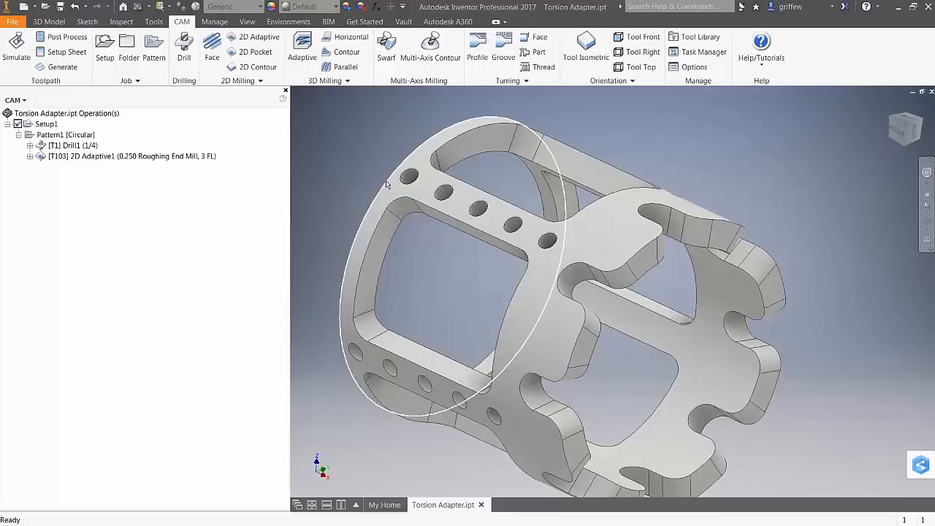
Start a 2D Contour operation with tool #103 and wrap its toolpath around the adapter's inner cylindrical face.
left_click(252, 66)
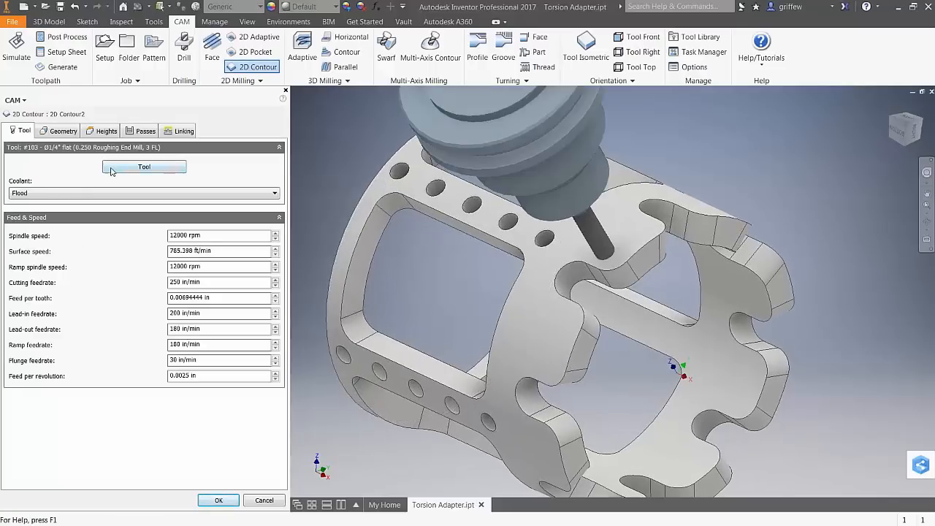
left_click(57, 132)
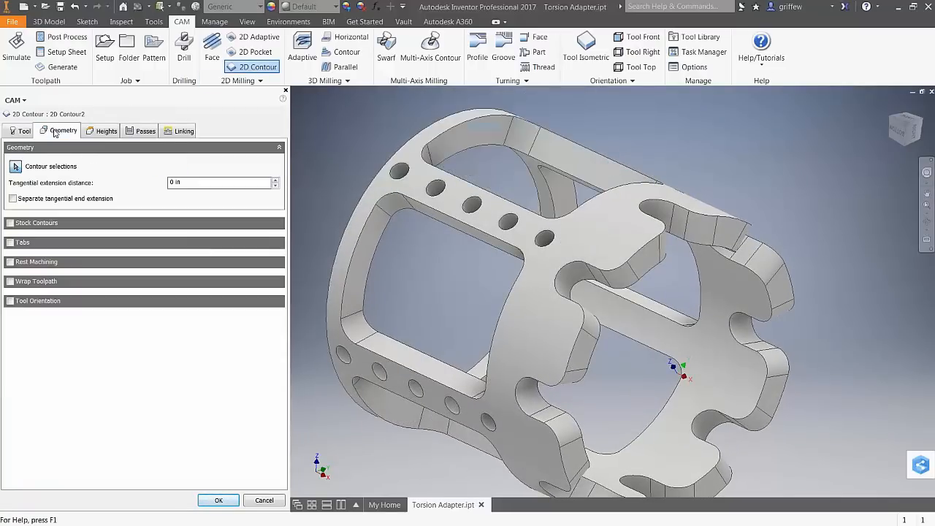
left_click(11, 281)
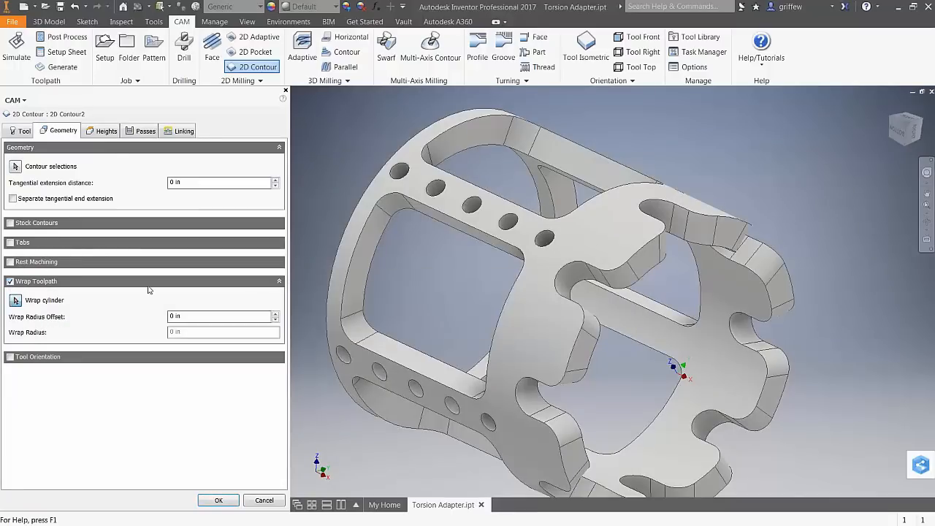
left_click(725, 376)
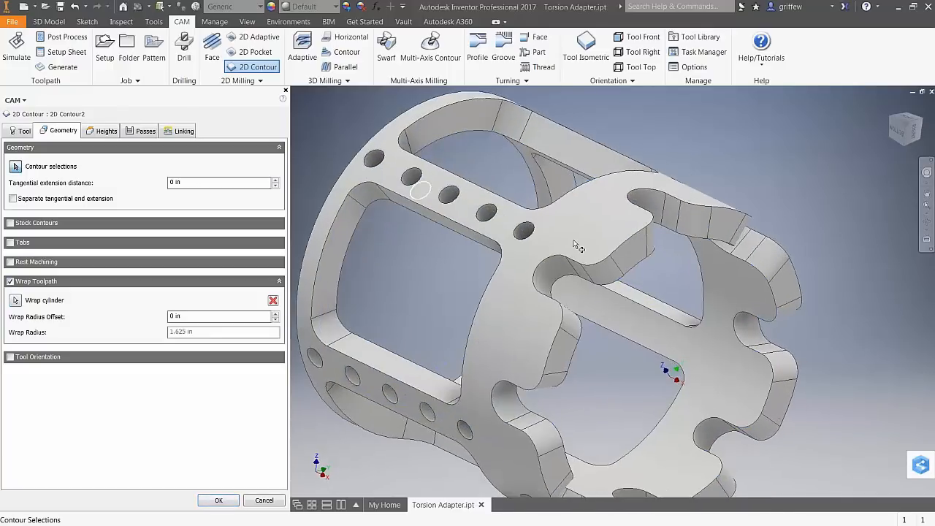
Pick the inner edge loop of the scalloped end as the contour, set the tangential extension distance to 0.5 in and accept the operation.
scroll(624, 241, "up", 2)
left_click(624, 241)
scroll(635, 248, "down", 2)
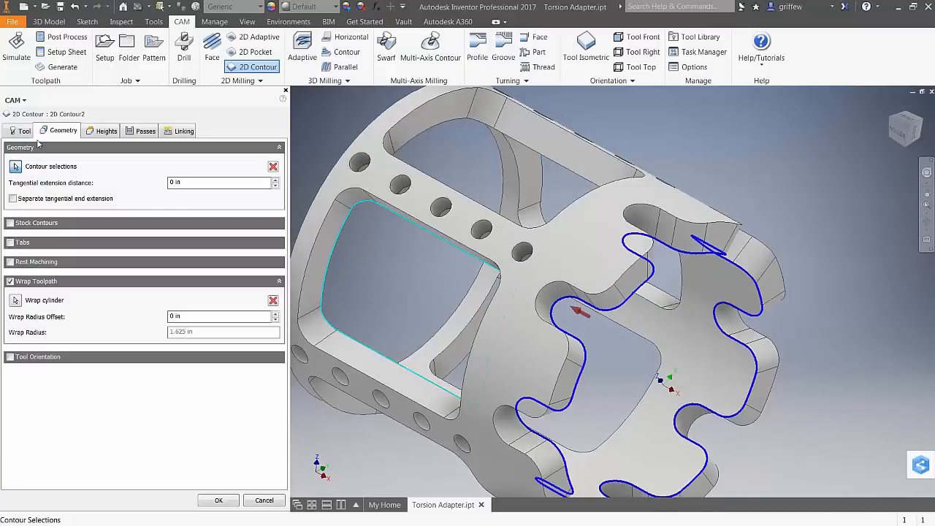
left_click_drag(156, 190, 117, 189)
type(".5")
left_click(217, 500)
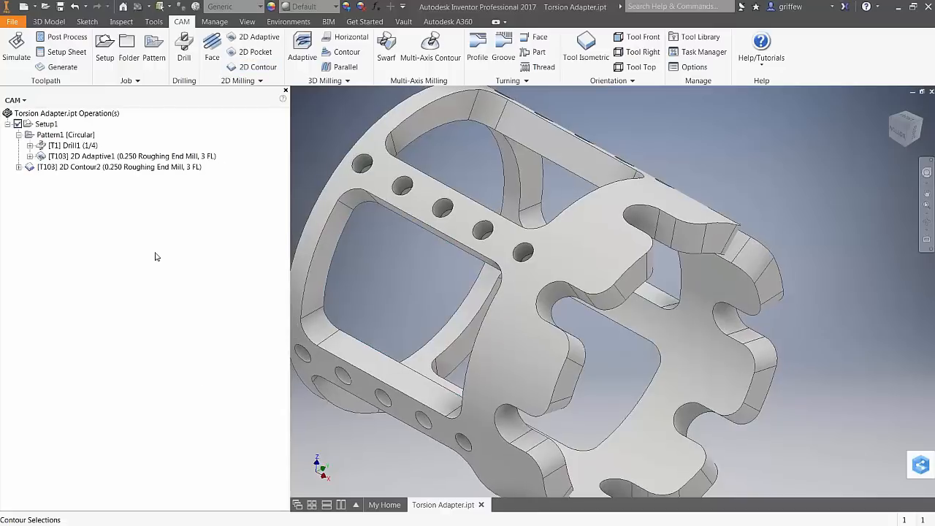
Display the 2D Contour toolpath and examine where it starts and ends along the scalloped edge.
left_click(116, 168)
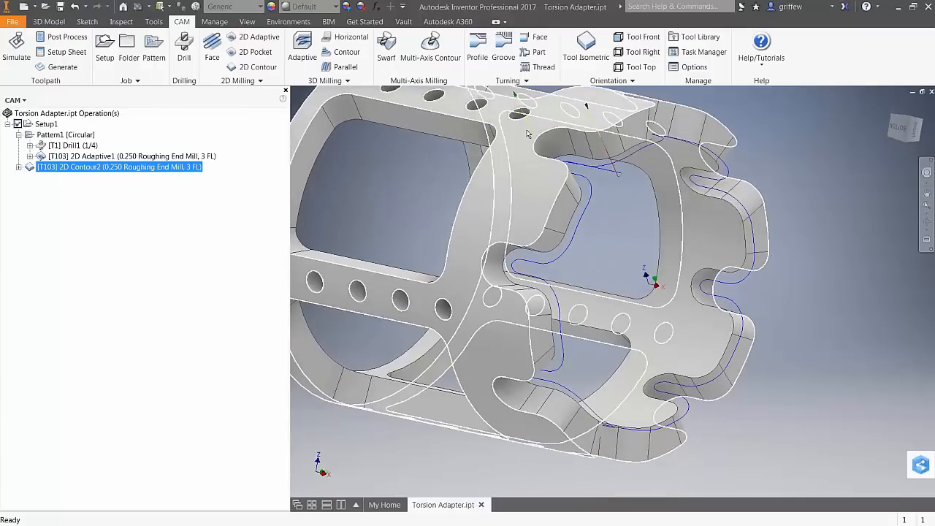
scroll(535, 142, "up", 2)
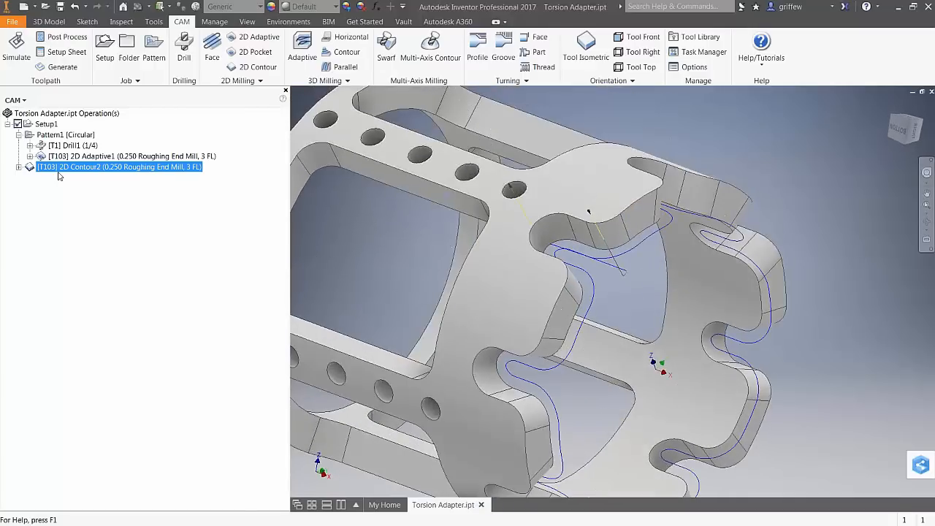
scroll(583, 286, "up", 4)
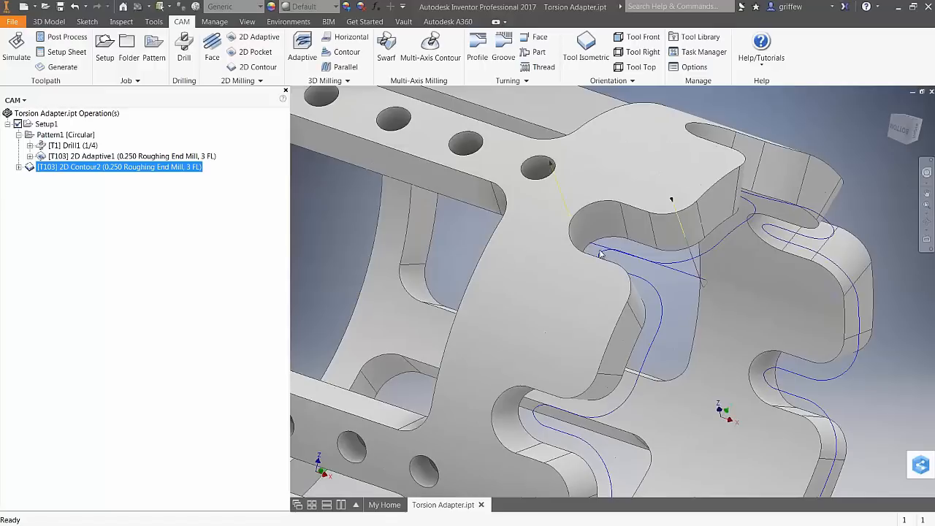
scroll(632, 259, "down", 4)
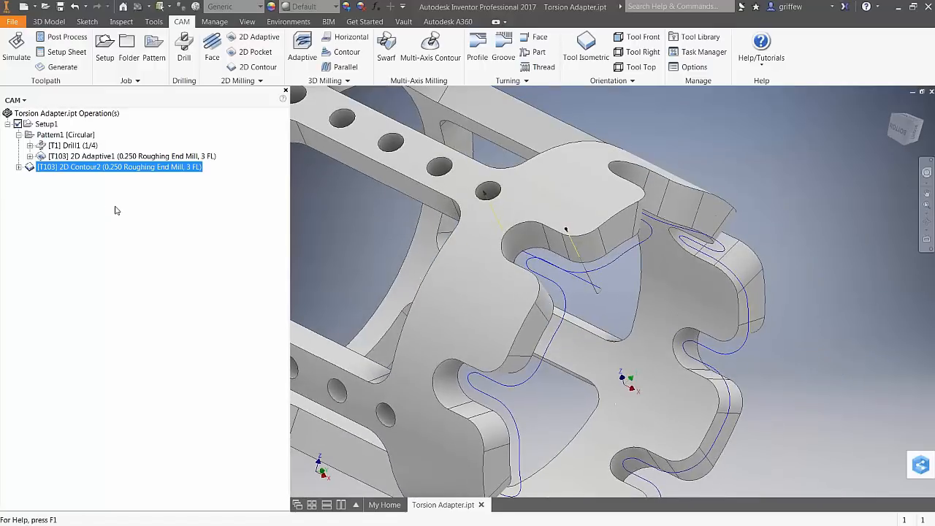
Set the 2D Contour's tangential extension distance to 0 in, accept it and inspect the toolpath around the scalloped end.
right_click(86, 167)
left_click(102, 172)
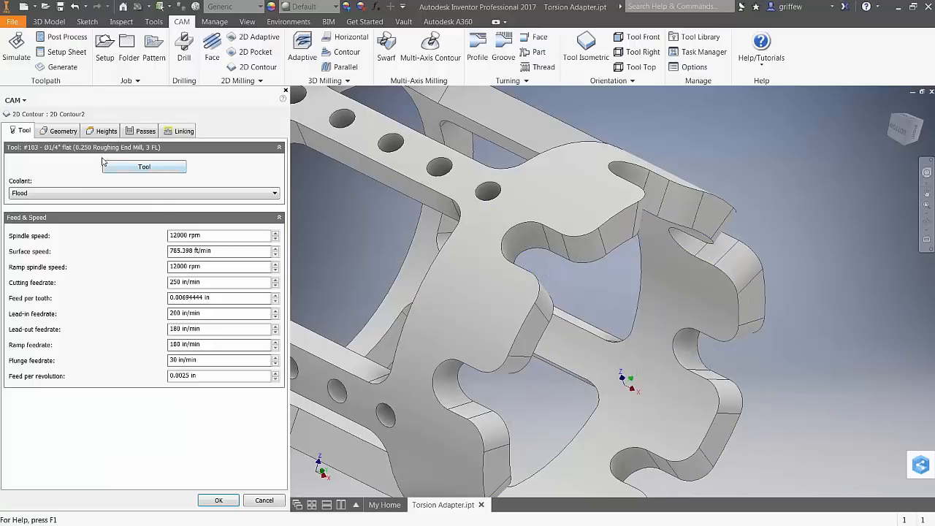
left_click(62, 131)
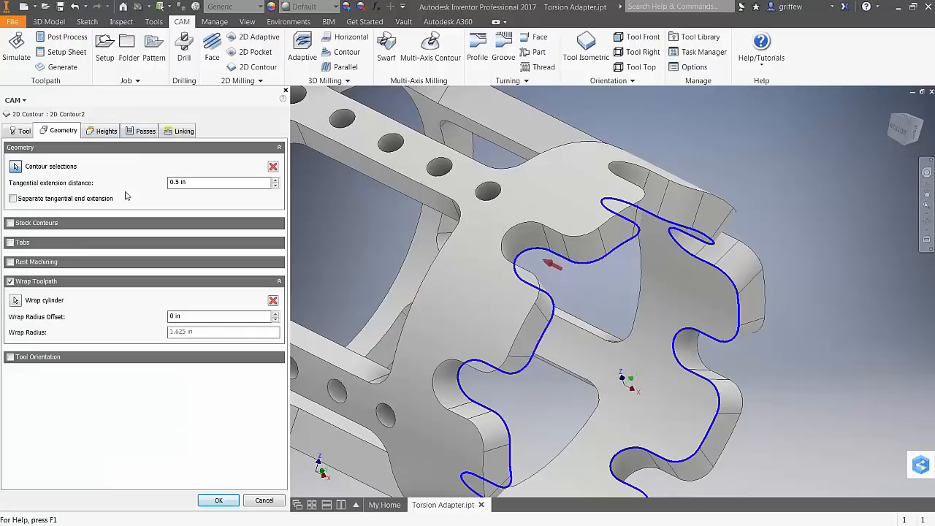
left_click(173, 182)
type("0")
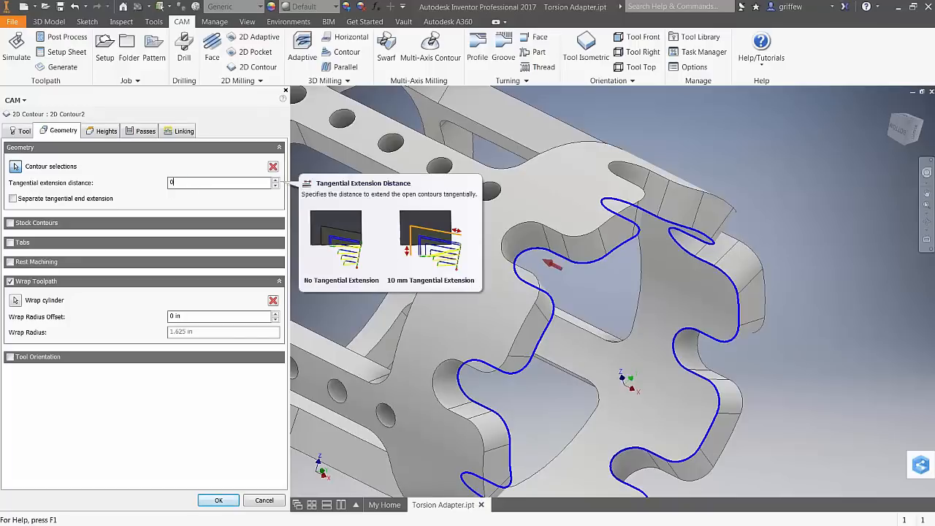
left_click(219, 500)
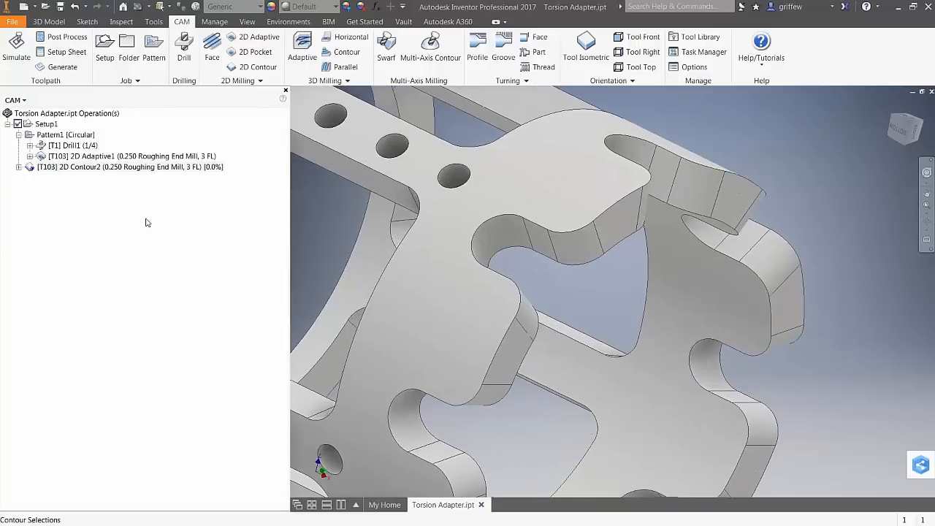
middle_click_drag(538, 211, 489, 257, "shift")
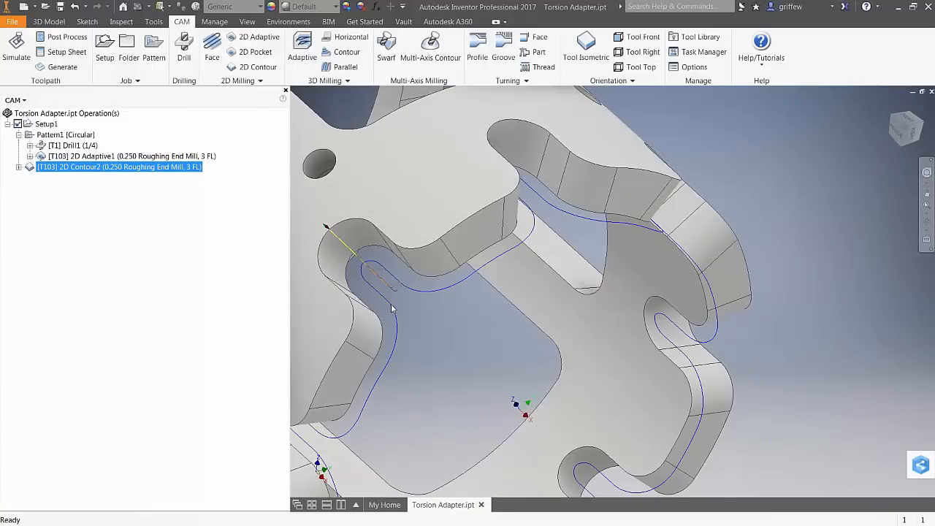
middle_click_drag(388, 370, 878, 258, "shift")
left_click(878, 259)
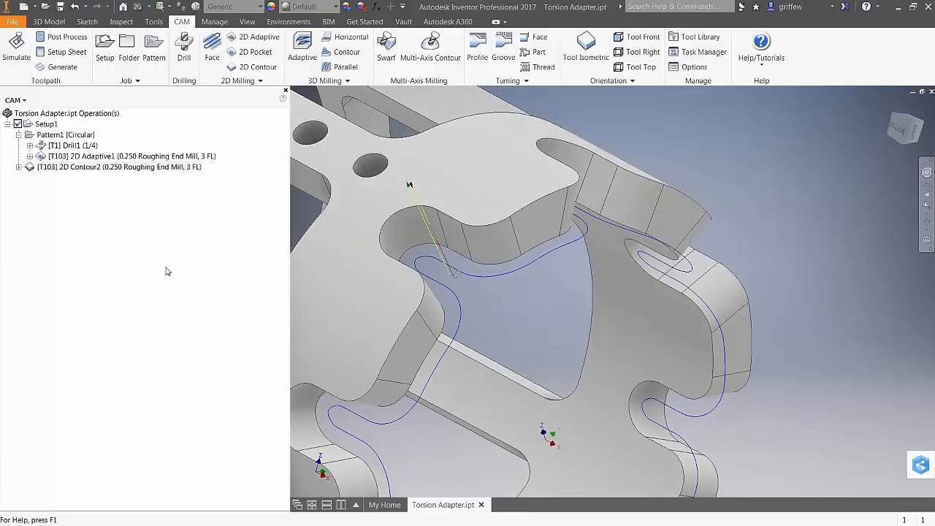
Add an entry position to the 2D Contour's linking settings at a vertex on the scalloped end's inner edge and accept it.
right_click(67, 166)
left_click(150, 176)
left_click(179, 130)
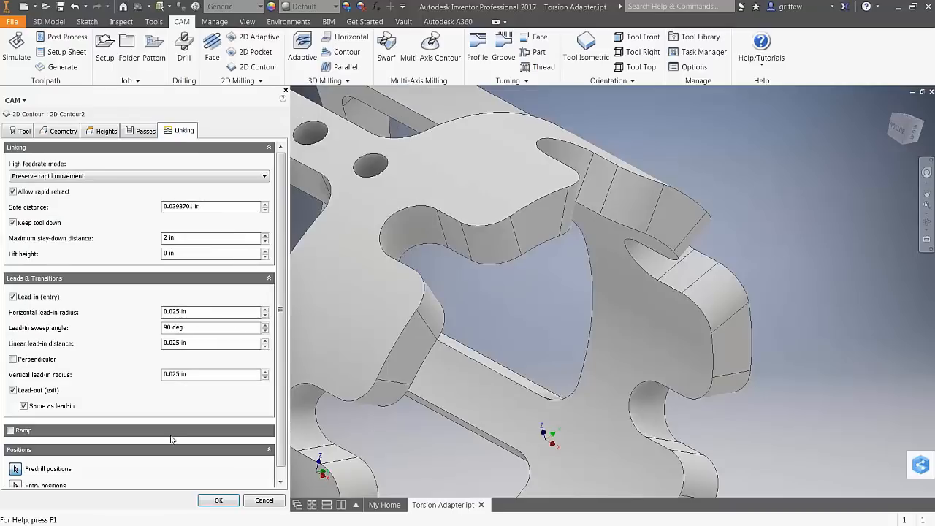
scroll(276, 409, "down", 1)
left_click(15, 475)
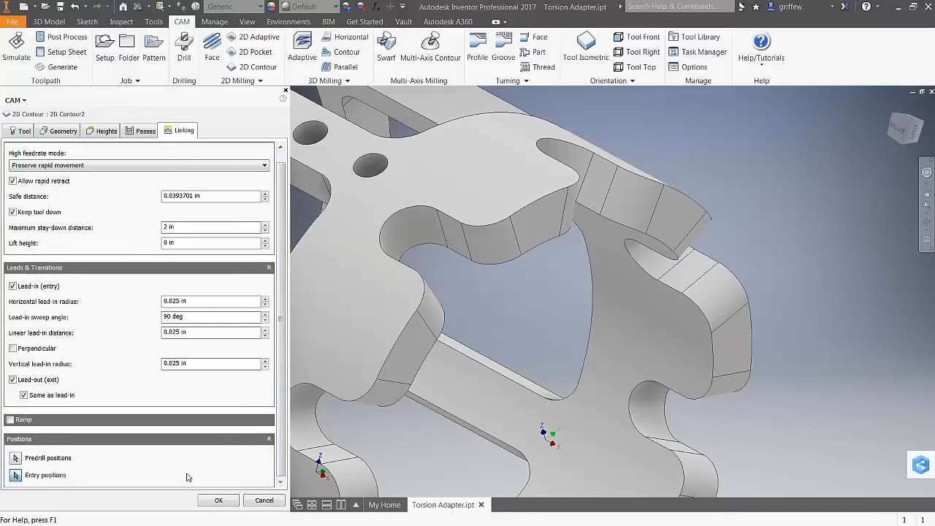
left_click(560, 238)
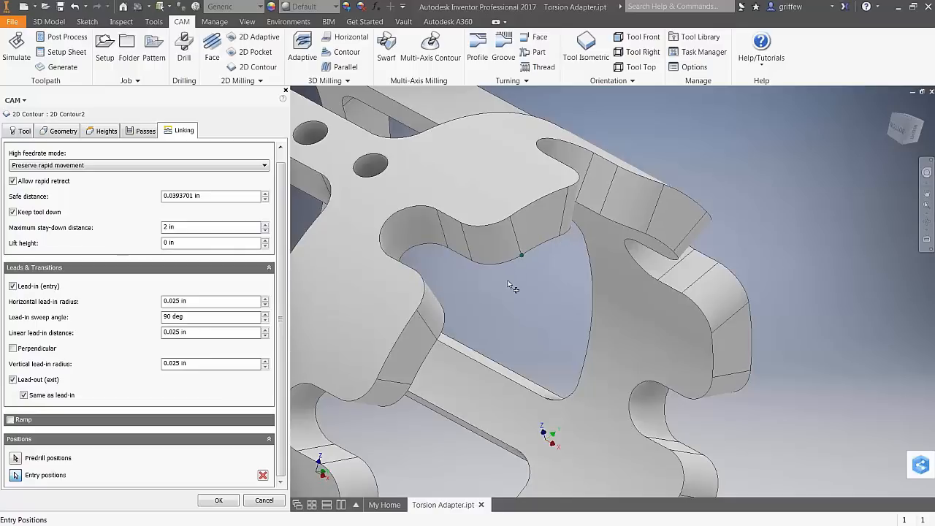
left_click(218, 500)
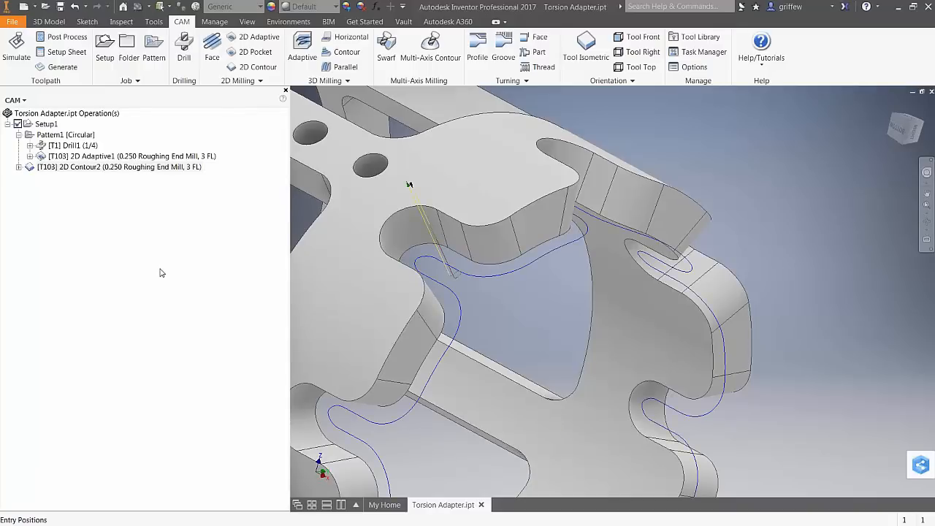
Clear the entry position from the 2D Contour's linking settings and accept the operation.
right_click(109, 167)
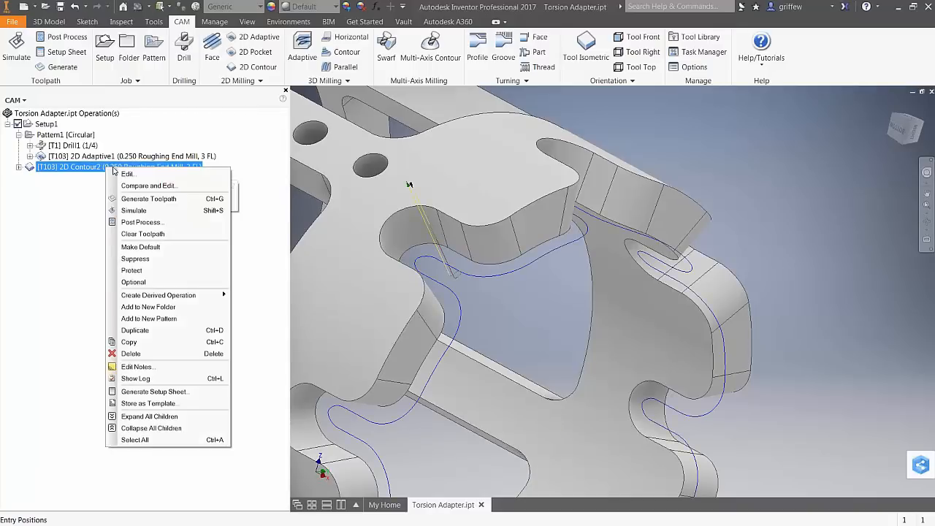
left_click(126, 174)
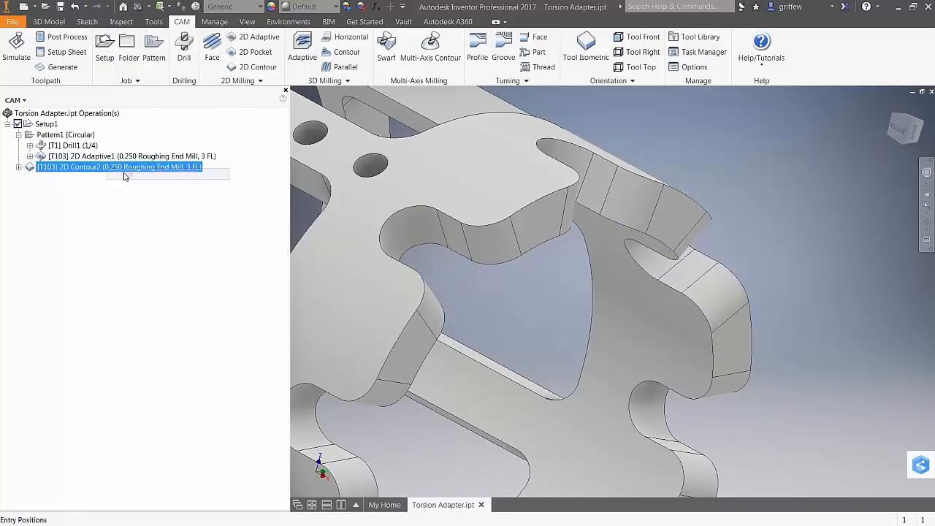
left_click(179, 130)
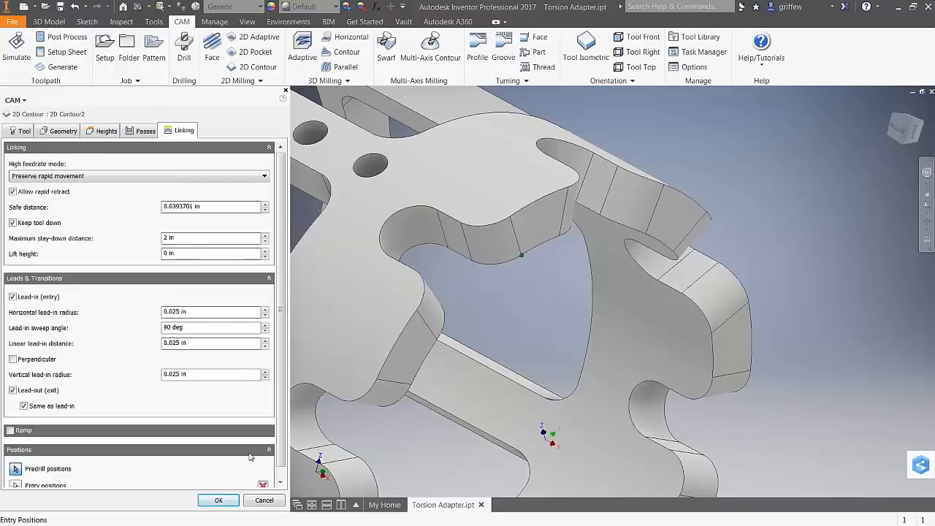
scroll(263, 476, "down", 1)
left_click(262, 476)
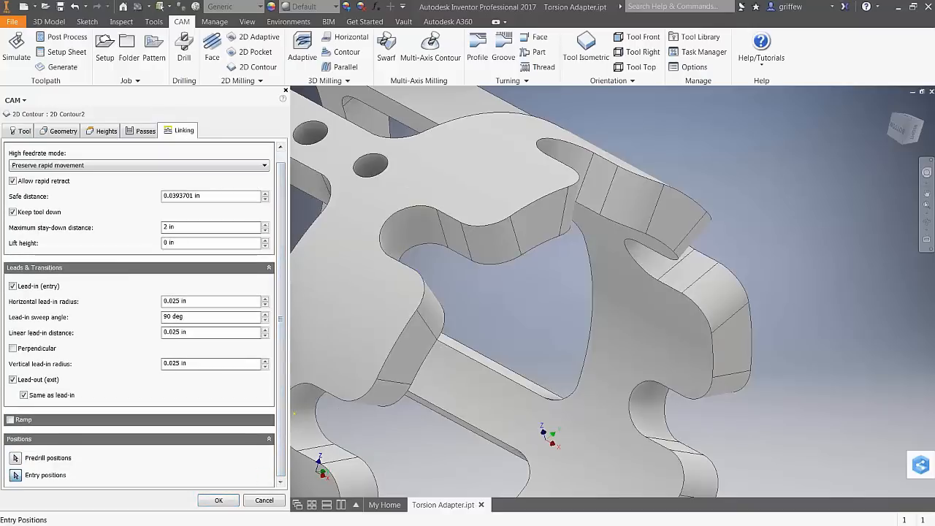
left_click(218, 500)
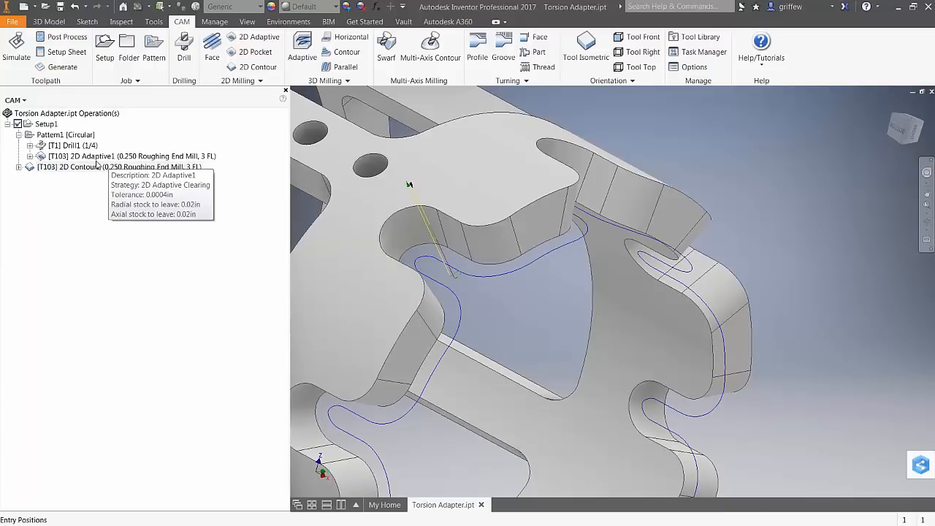
Examine the whole adapter and the shape of its scalloped end with the 2D Contour toolpath hidden.
right_click(98, 166)
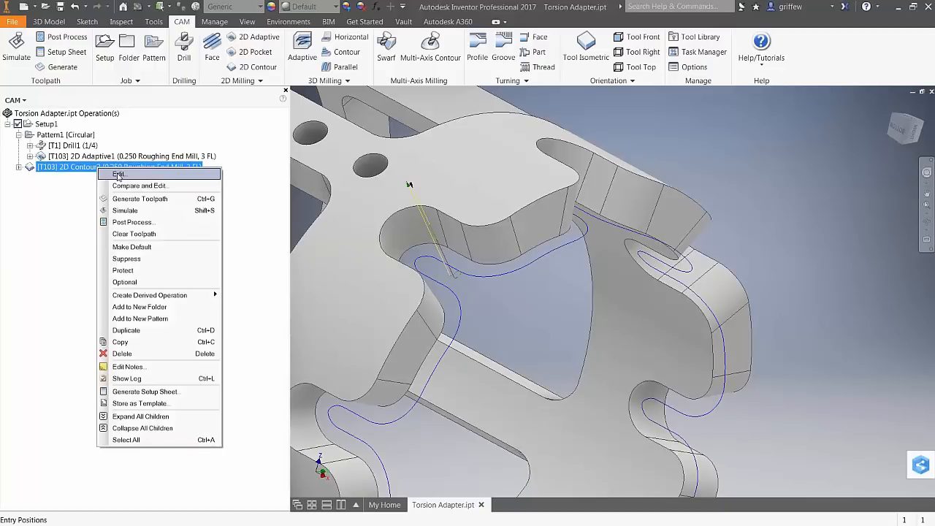
left_click(53, 197)
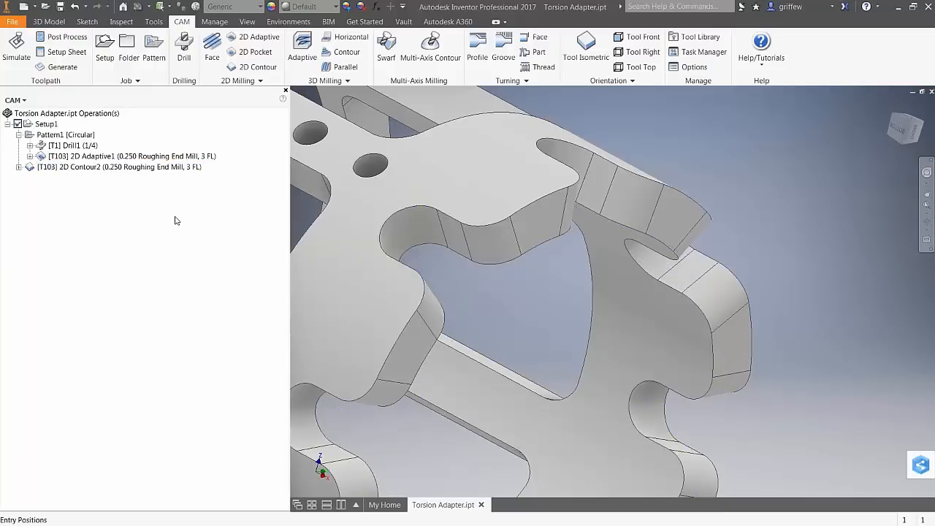
scroll(592, 323, "down", 3)
scroll(565, 315, "down", 3)
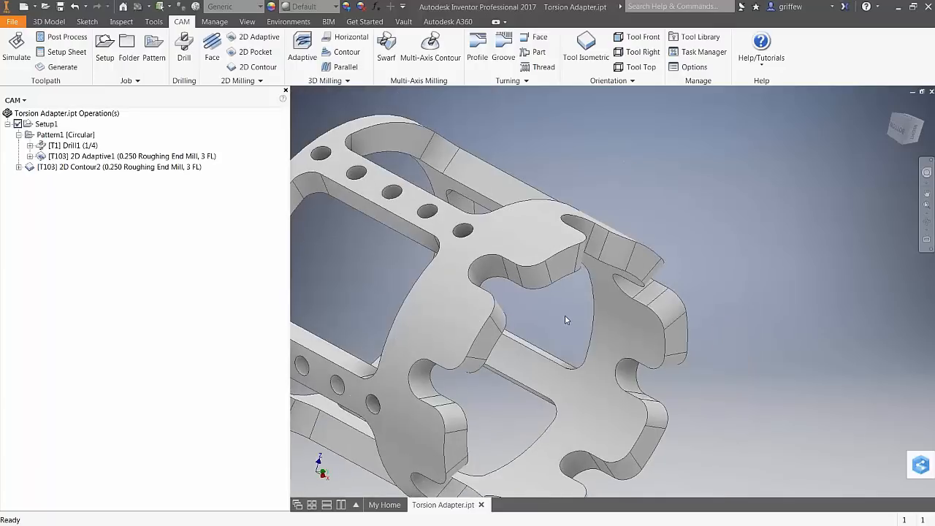
scroll(569, 309, "down", 1)
middle_click_drag(569, 309, 609, 342)
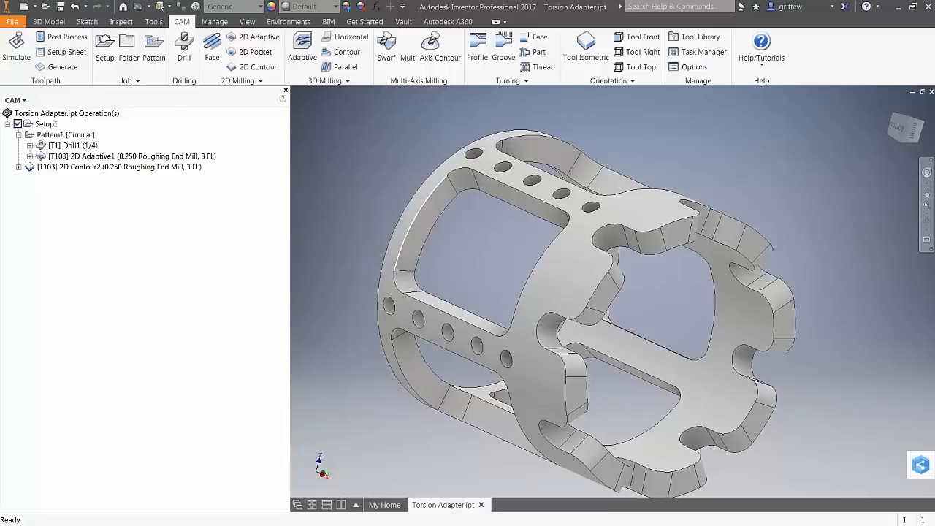
scroll(343, 211, "up", 4)
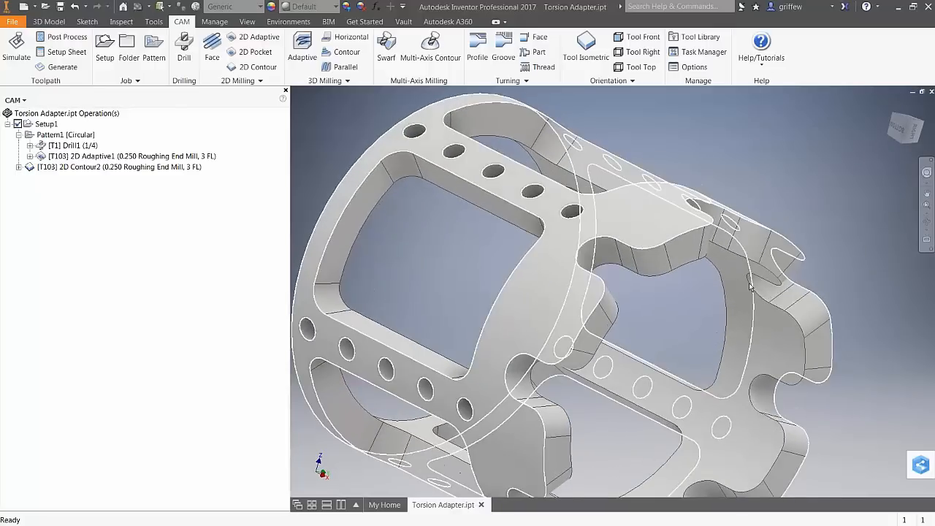
middle_click_drag(752, 286, 776, 287)
Set the 2D Contour's tangential extension distance to 0.5 in with a separate end extension of 0 in, and accept the operation.
double_click(113, 168)
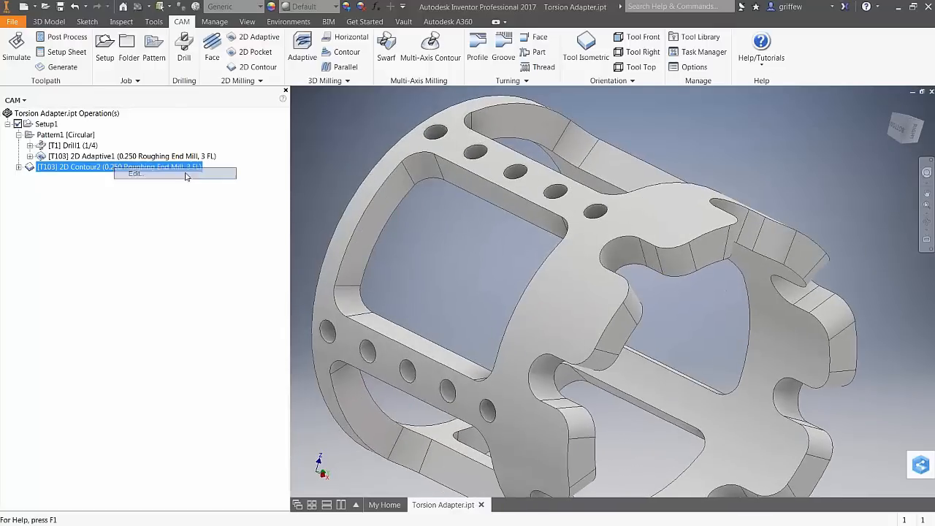
left_click(60, 132)
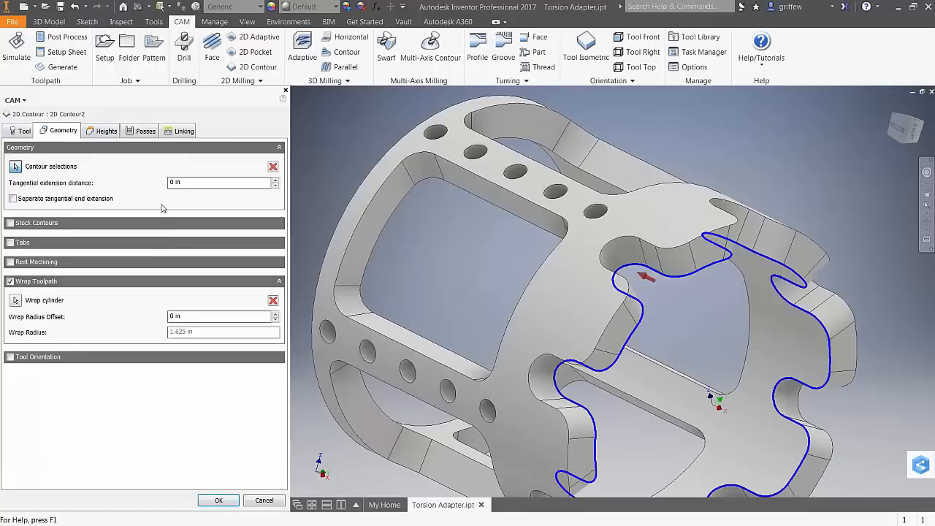
left_click_drag(185, 186, 160, 185)
type("1")
left_click(12, 199)
left_click_drag(186, 214, 128, 216)
type("0")
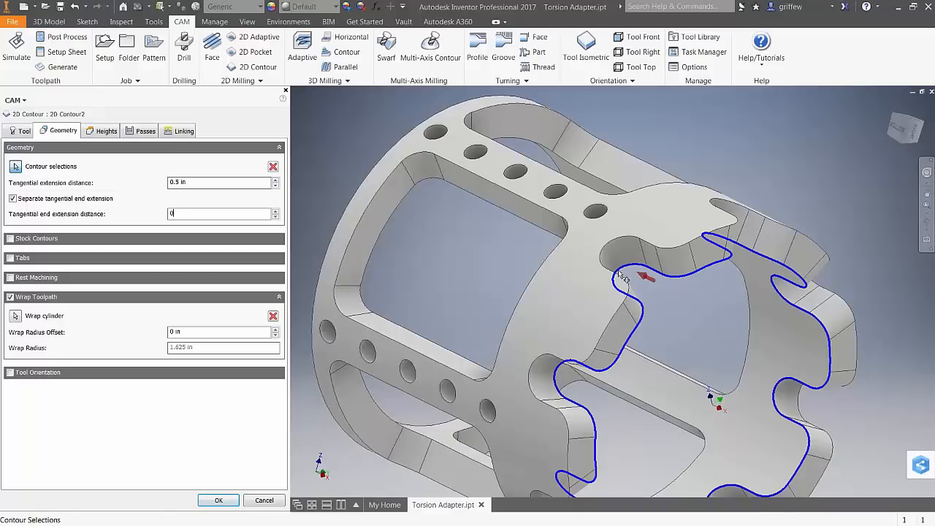
left_click(218, 500)
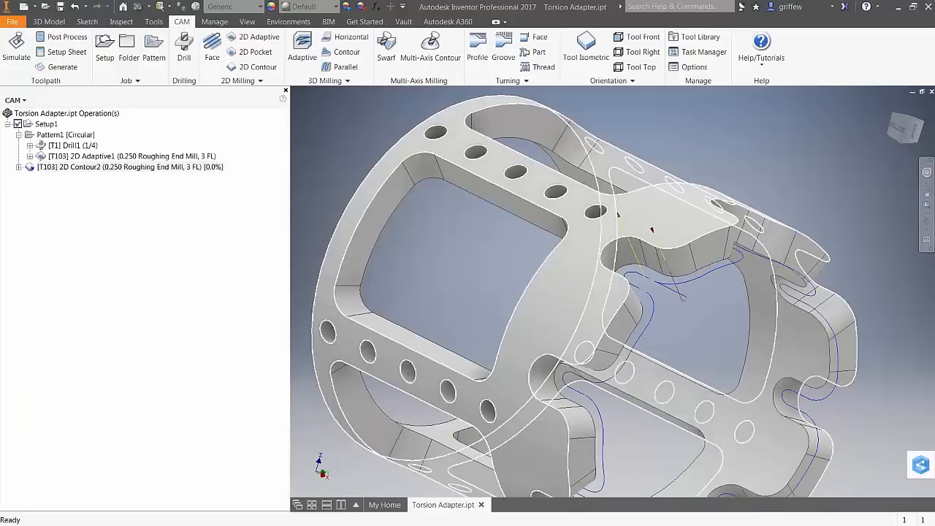
Inspect the regenerated 2D Contour toolpath around the scalloped end, including where it starts and ends.
middle_click_drag(698, 309, 683, 308, "shift")
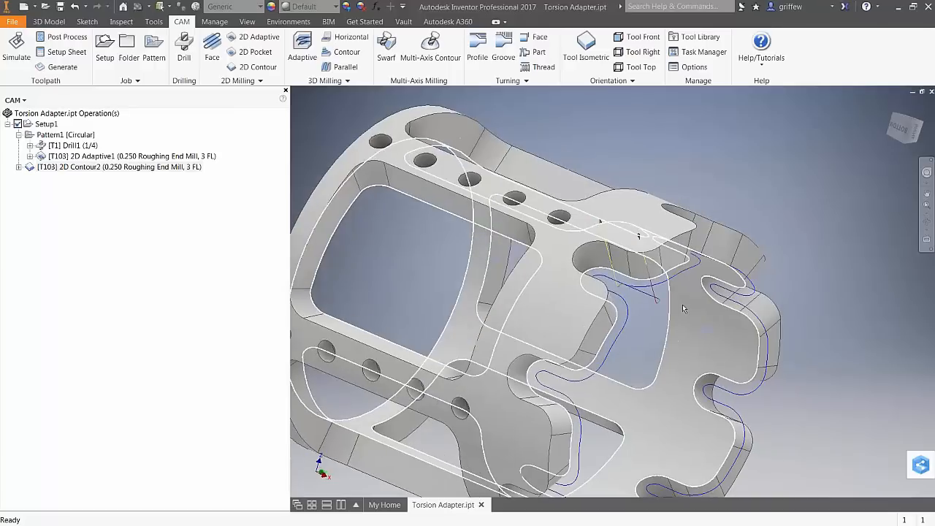
middle_click_drag(628, 317, 650, 317, "shift")
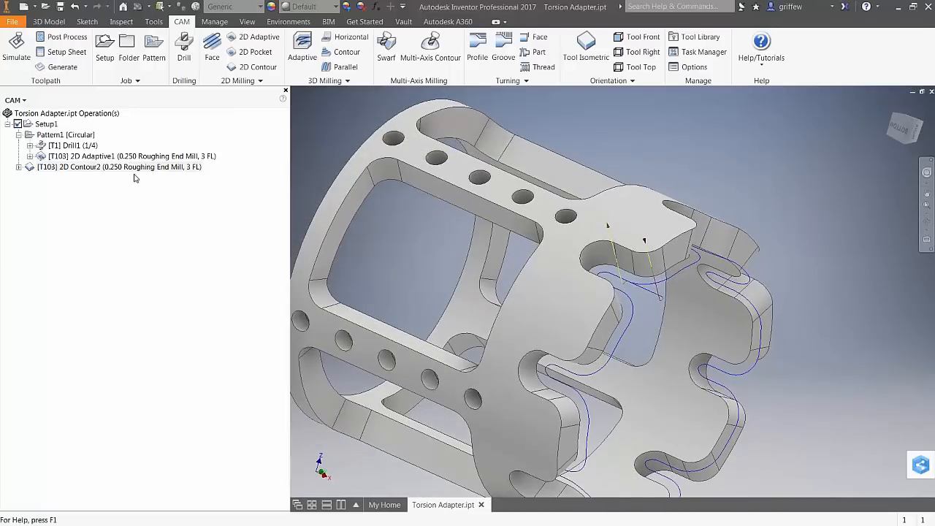
scroll(444, 227, "down", 2)
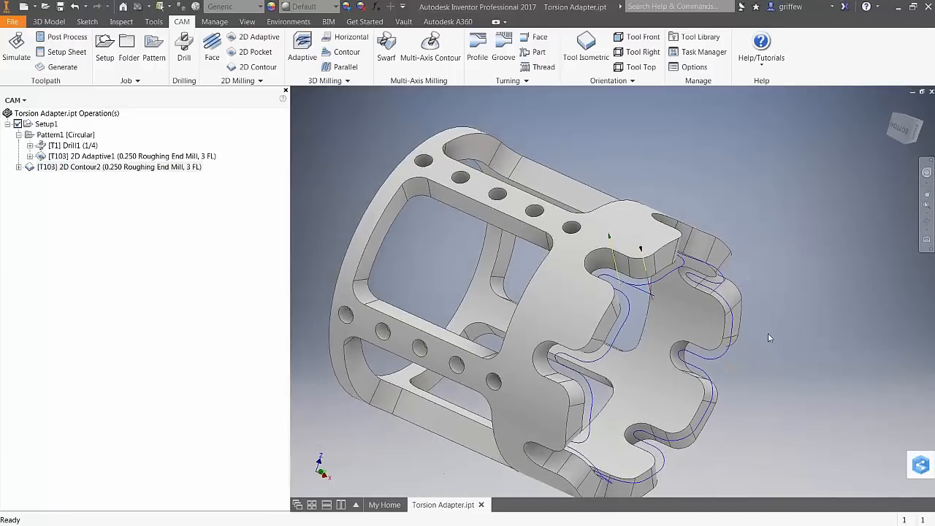
middle_click_drag(850, 334, 638, 267, "shift")
middle_click_drag(598, 365, 850, 273, "shift")
left_click(850, 273)
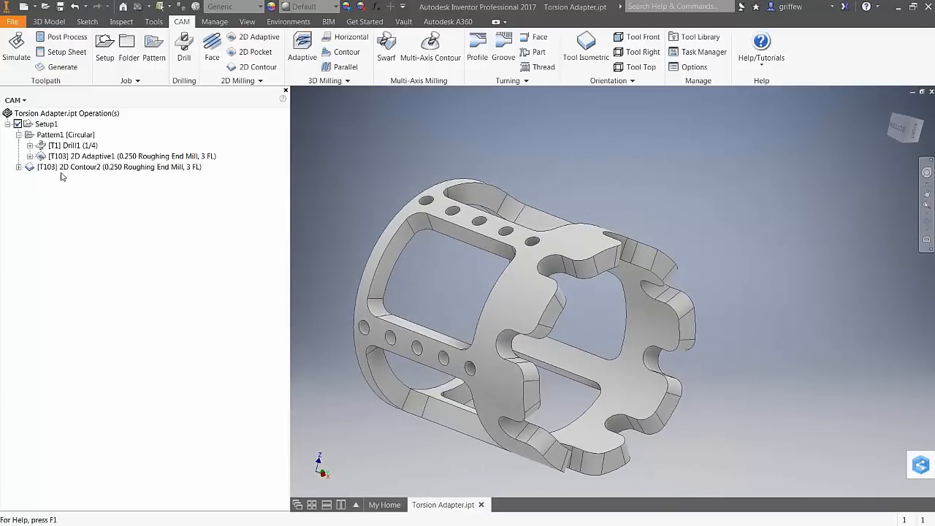
Post-process Setup1 with the Generic HAAS A-axis post to 1001.nc and reload the updated file in the NC editor.
left_click(46, 124)
left_click(67, 37)
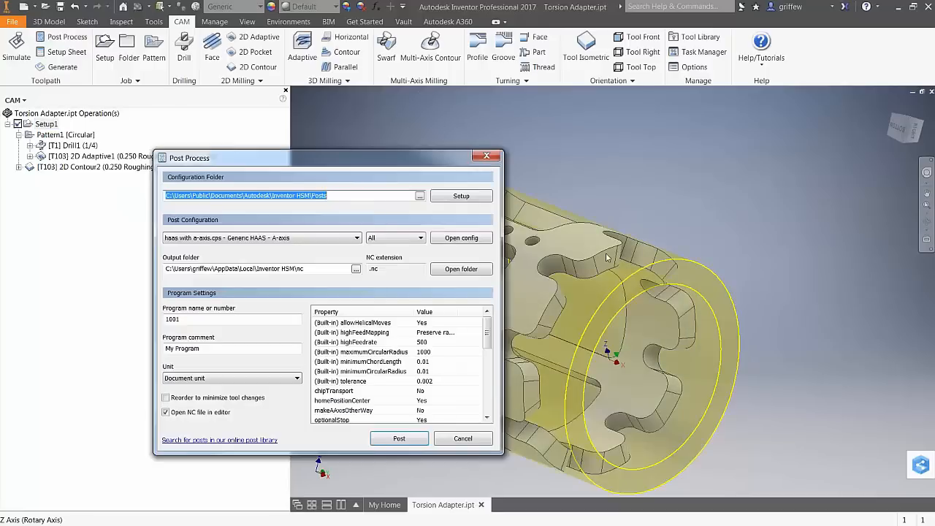
left_click(398, 438)
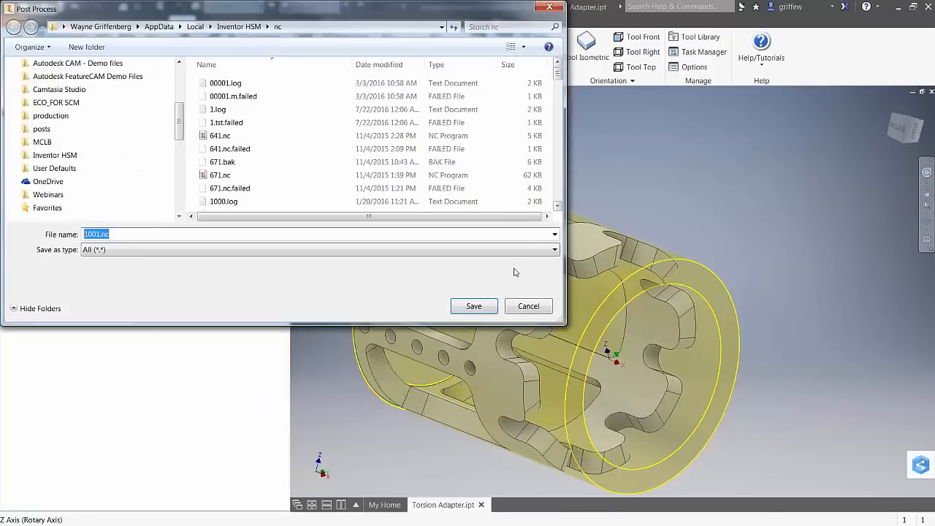
left_click(503, 269)
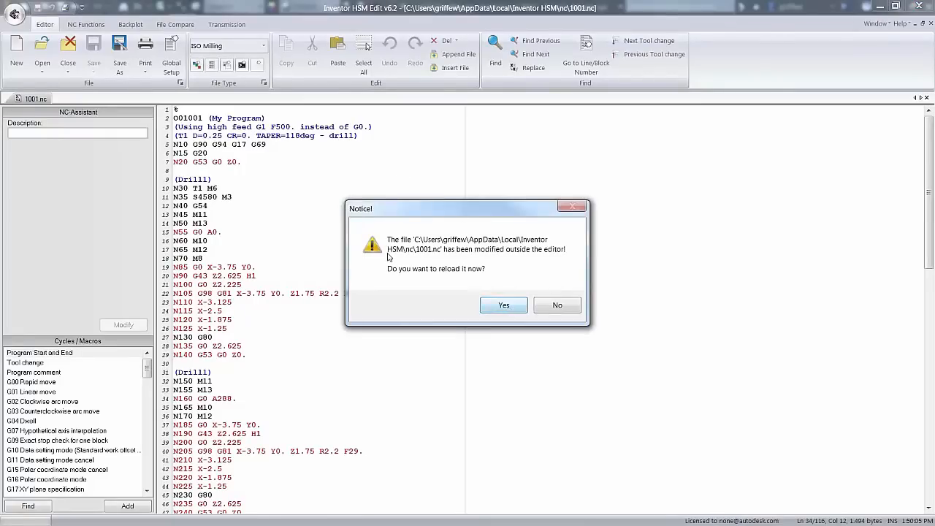
left_click(506, 307)
Review the NC code of 1001.nc from the indexed Drill1 cycles through the start of the 2D Adaptive1 section.
scroll(328, 350, "down", 9)
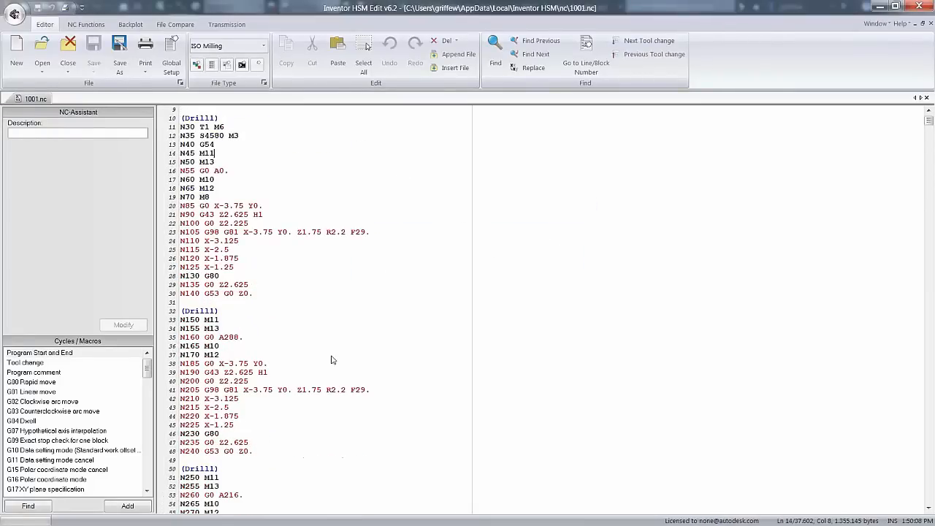
scroll(331, 360, "down", 20)
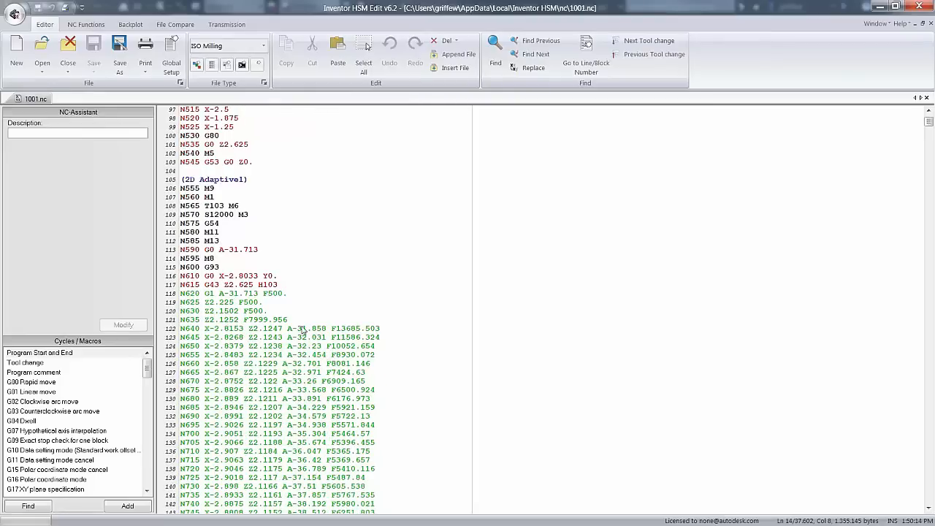
scroll(267, 256, "up", 7)
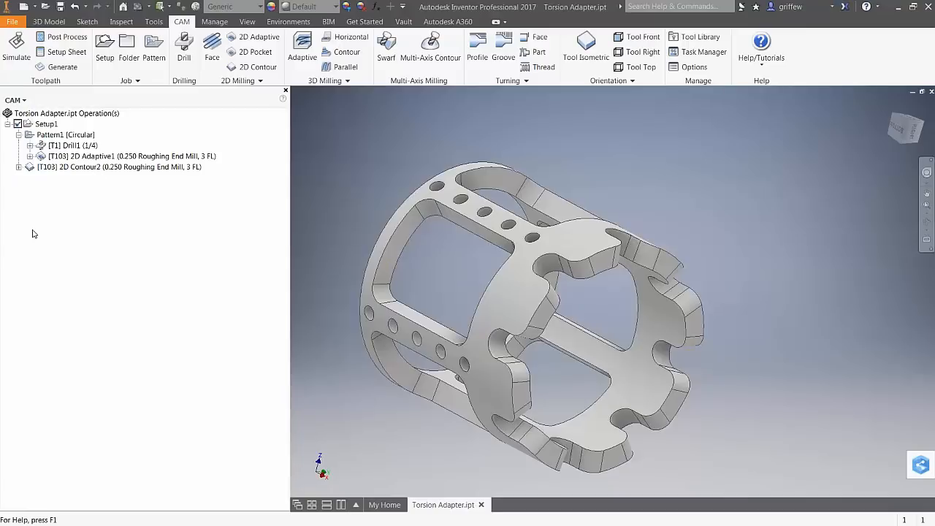
Switch to the web browser and look over the sections of the Inventor HSM & HSMWorks CAM forum page.
left_click(21, 523)
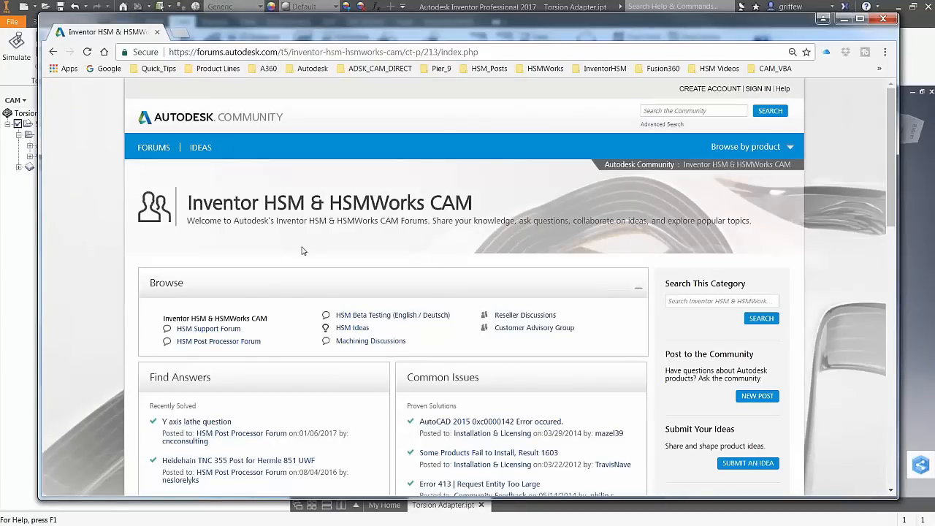
scroll(290, 208, "down", 3)
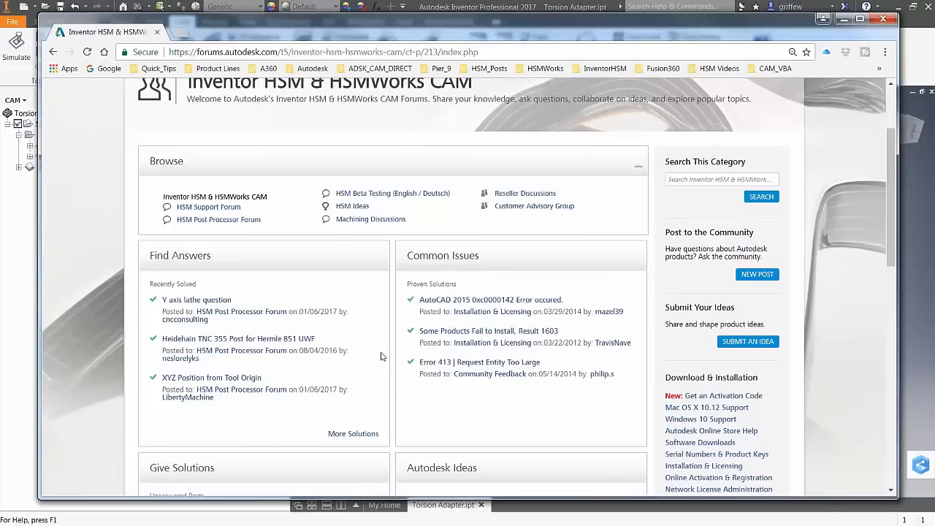
scroll(356, 379, "down", 1)
scroll(356, 379, "down", 2)
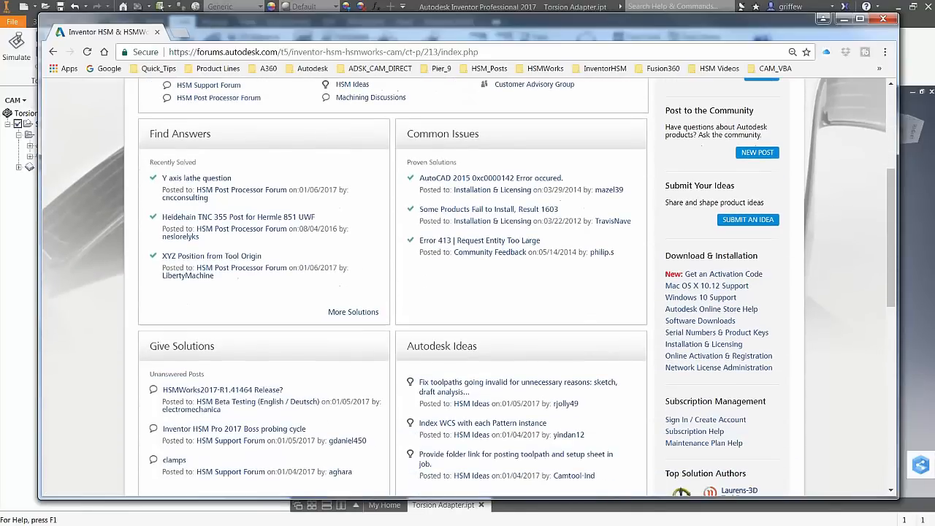
scroll(343, 380, "down", 2)
scroll(334, 275, "up", 6)
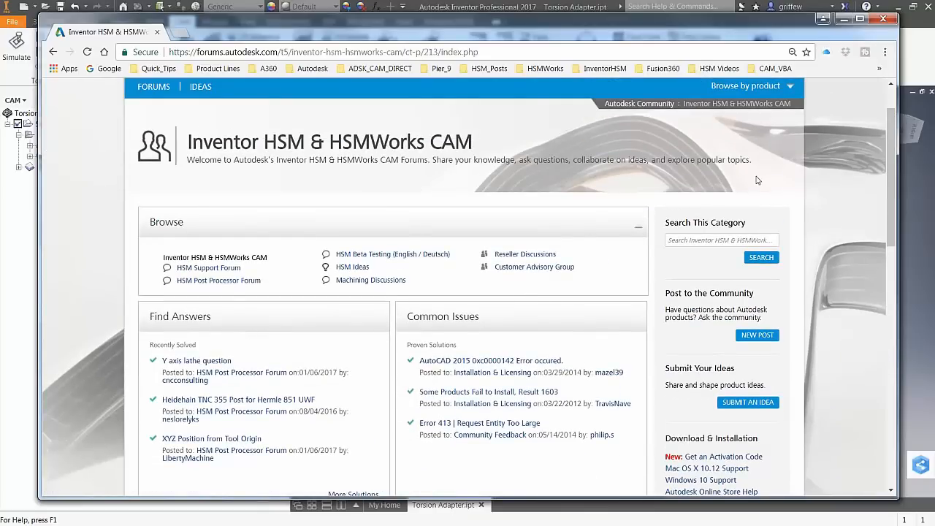
scroll(561, 237, "up", 1)
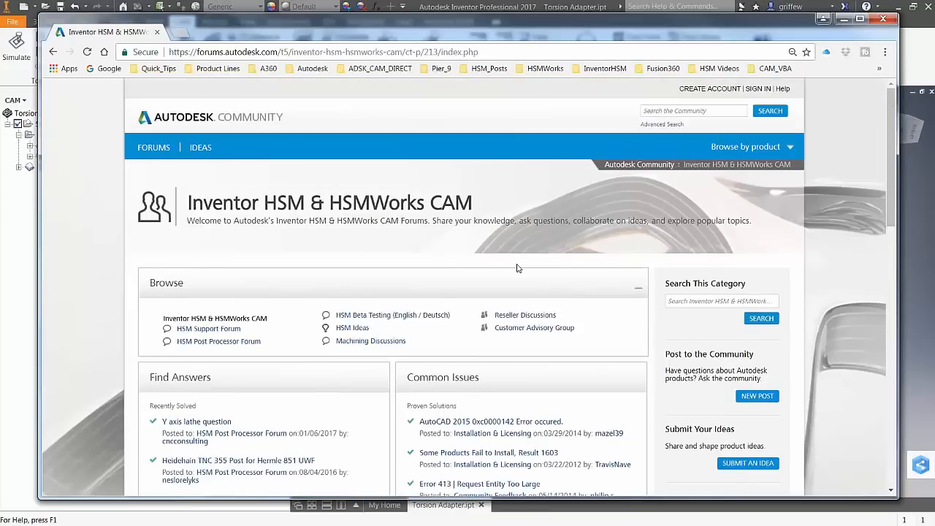
Open the Autodesk Knowledge Network's CAM search for HSM CAM Products in a new browser tab and look through the articles.
left_click(184, 33)
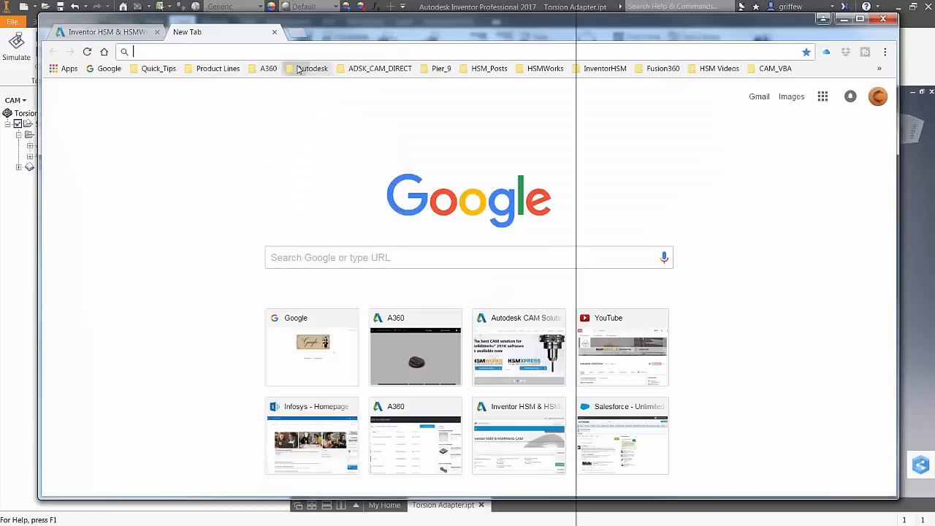
left_click(303, 68)
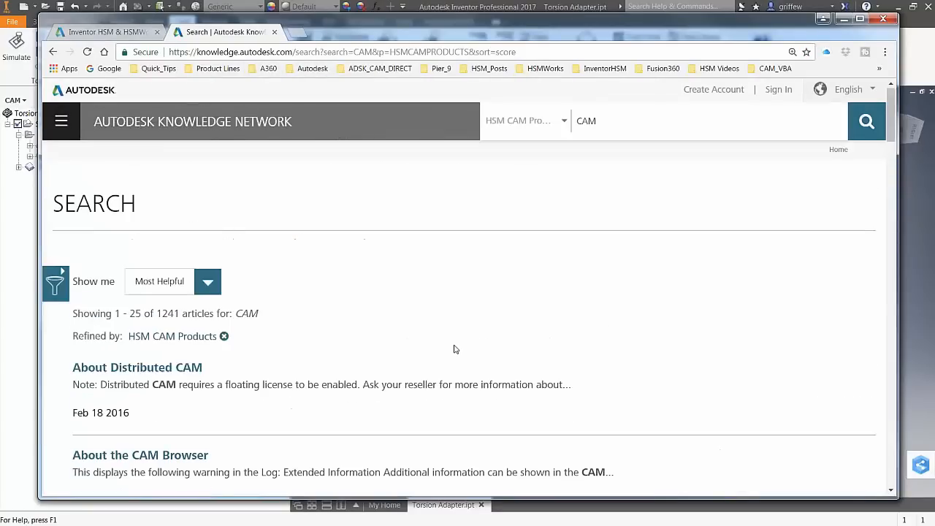
scroll(453, 349, "down", 5)
scroll(238, 363, "down", 1)
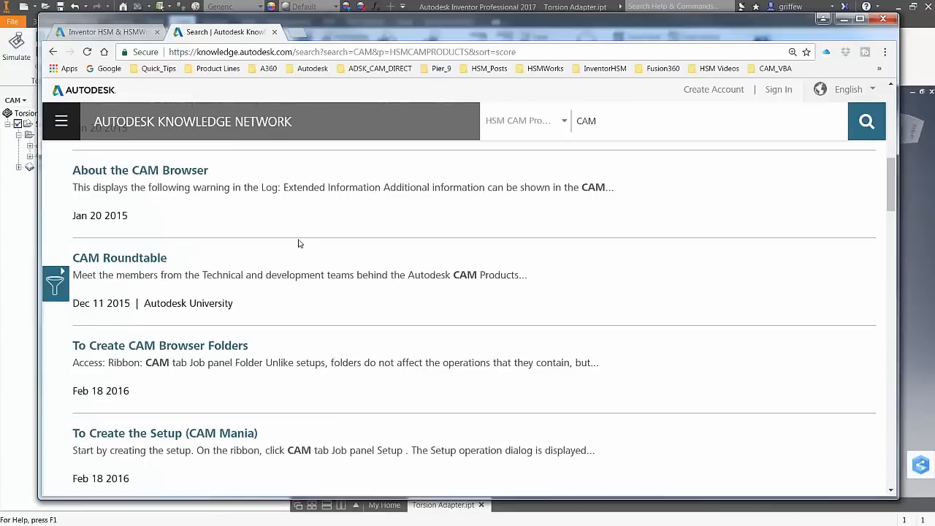
scroll(298, 242, "down", 5)
scroll(472, 319, "down", 2)
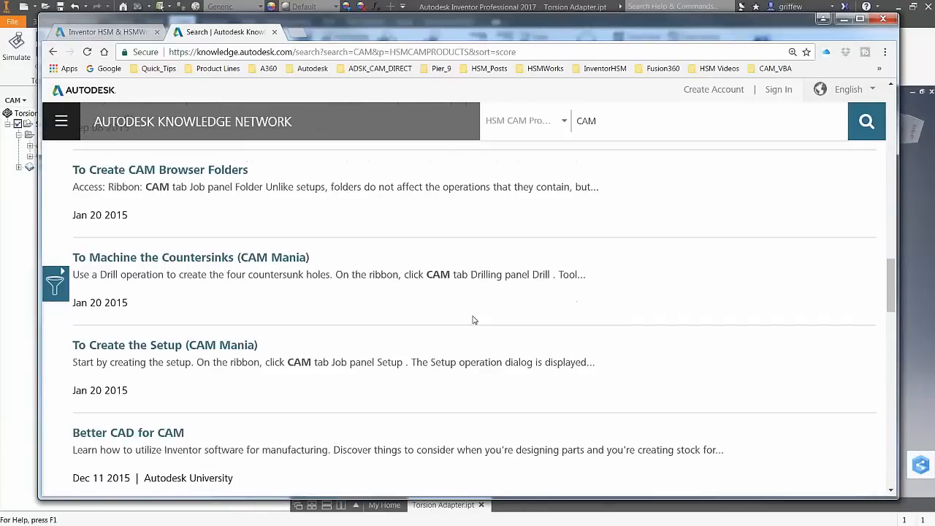
scroll(473, 319, "down", 5)
scroll(473, 319, "up", 10)
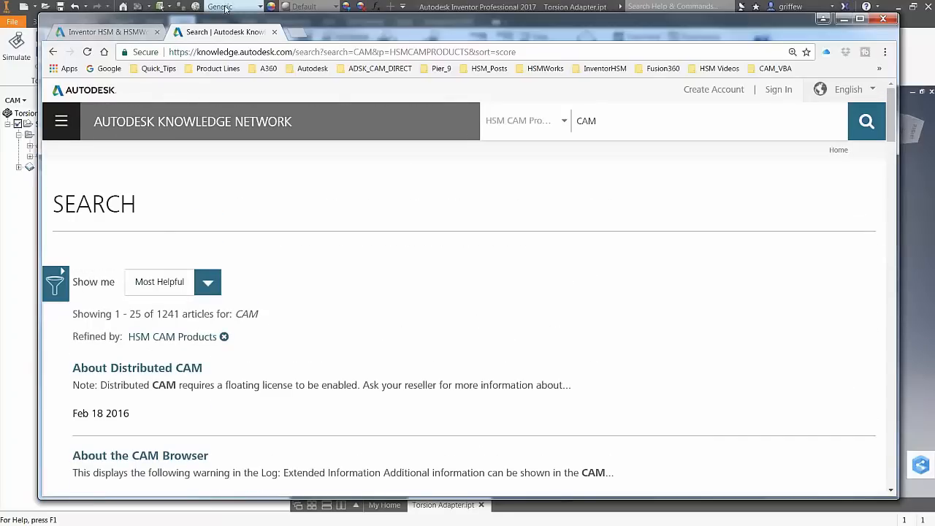
Open the Autodesk CAM Solutions site, cam.autodesk.com, in a new browser tab, view it and put the browser window away.
left_click(296, 32)
left_click(269, 69)
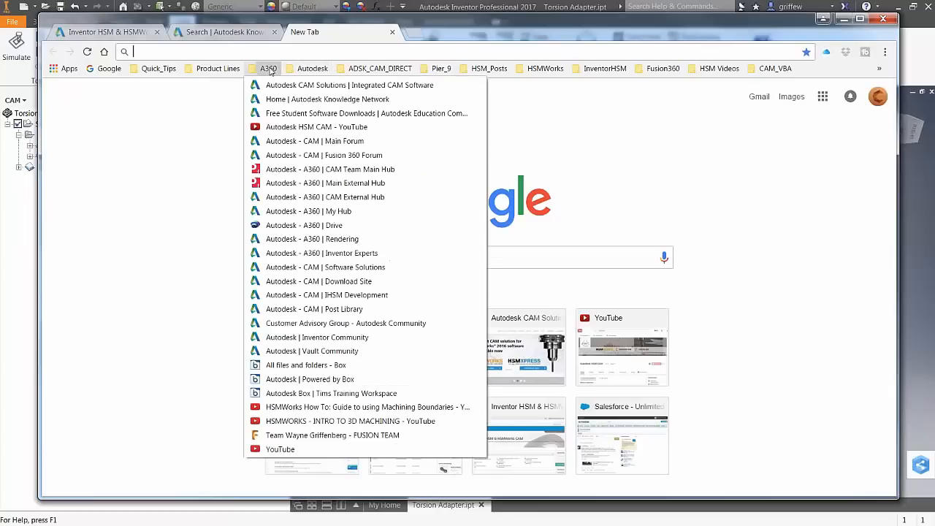
left_click(272, 76)
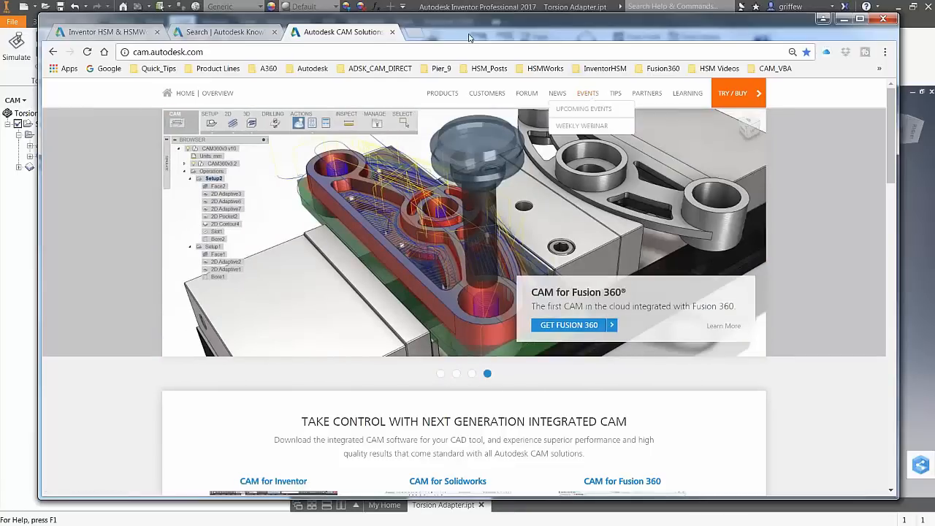
left_click_drag(470, 37, 478, 31)
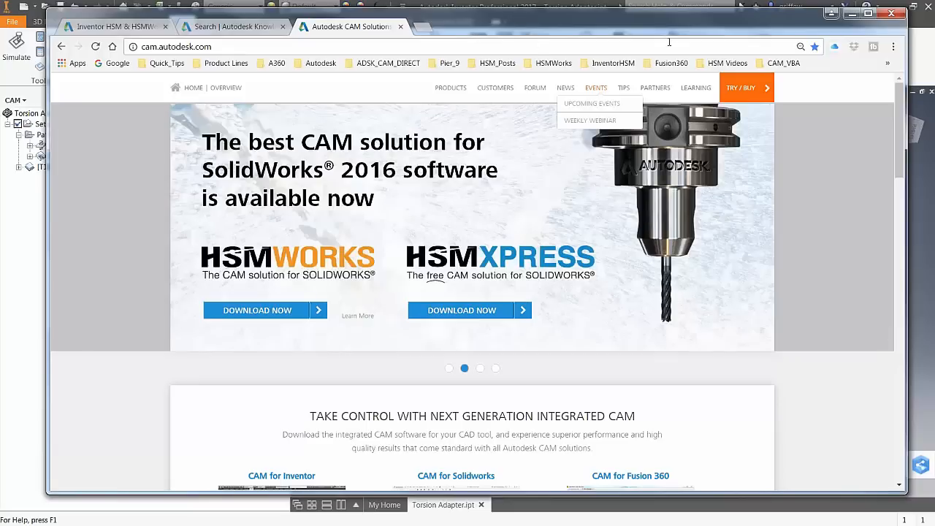
left_click(851, 14)
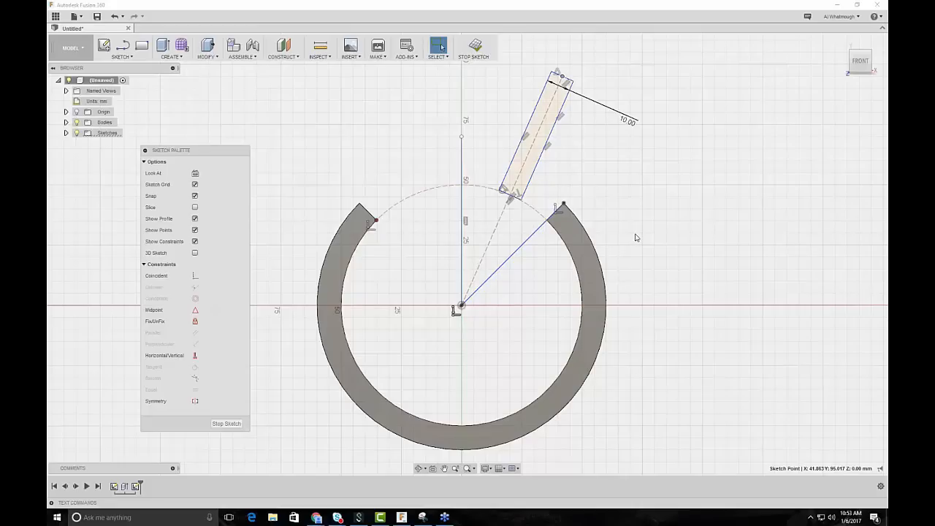
scroll(635, 237, "up", 1)
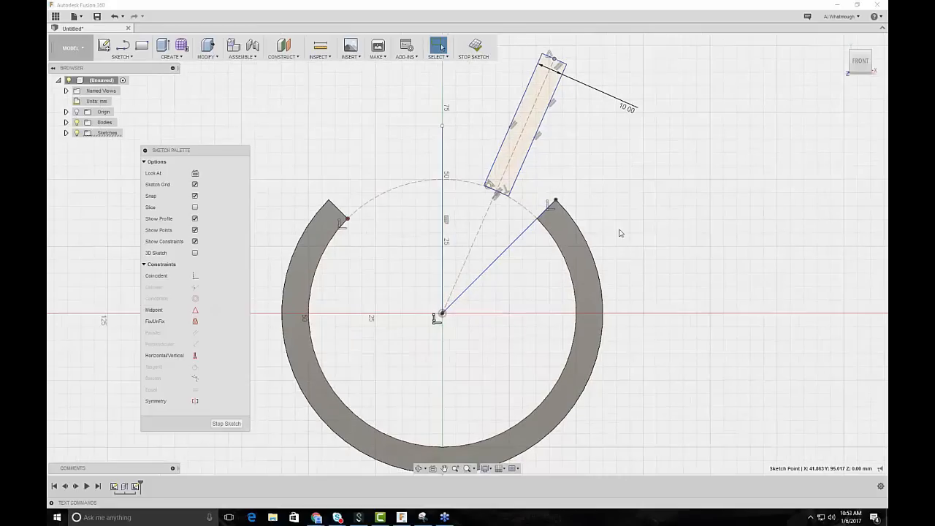
scroll(619, 233, "up", 1)
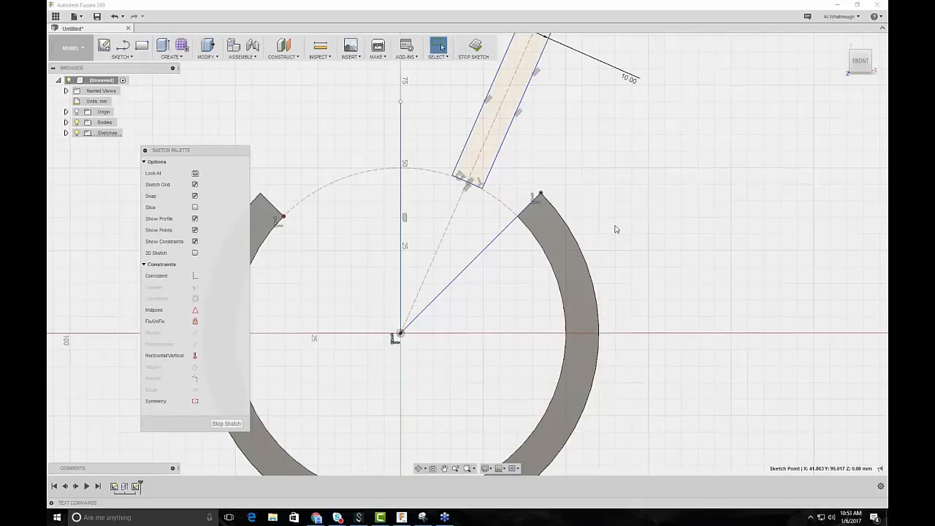
Swing the 10 mm wide rectangle's outer end point to about X 67.4, Y 83 mm and check its inner corner against the ring's cut face.
scroll(508, 229, "down", 2)
scroll(484, 231, "up", 1)
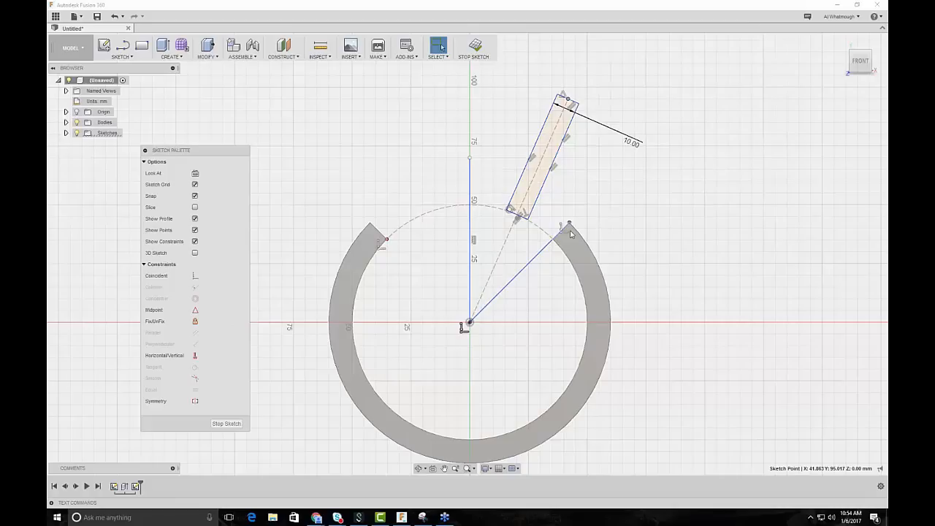
scroll(570, 233, "up", 1)
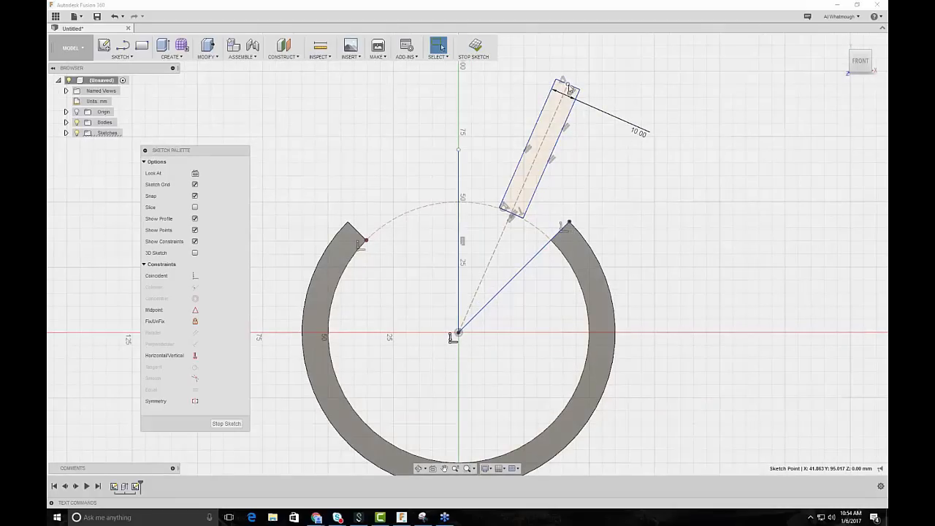
left_click_drag(574, 92, 636, 121)
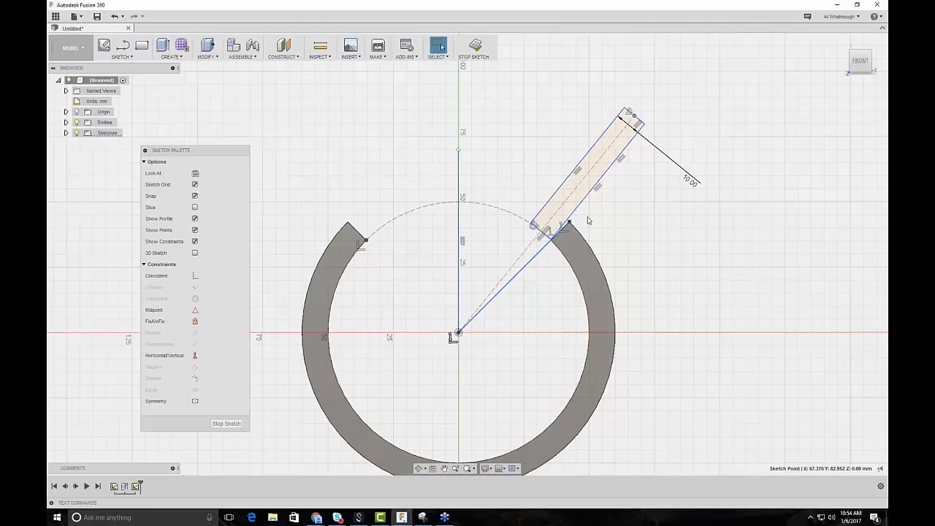
scroll(588, 220, "up", 1)
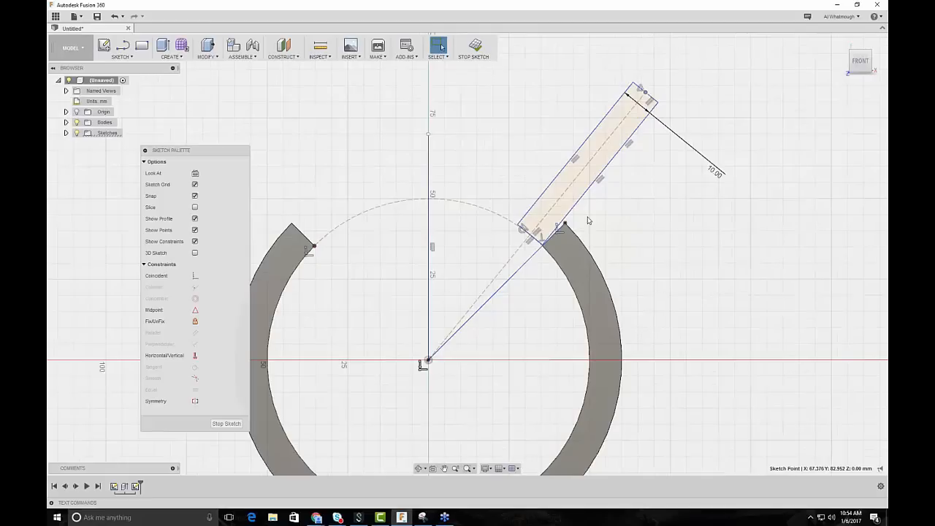
scroll(588, 220, "up", 1)
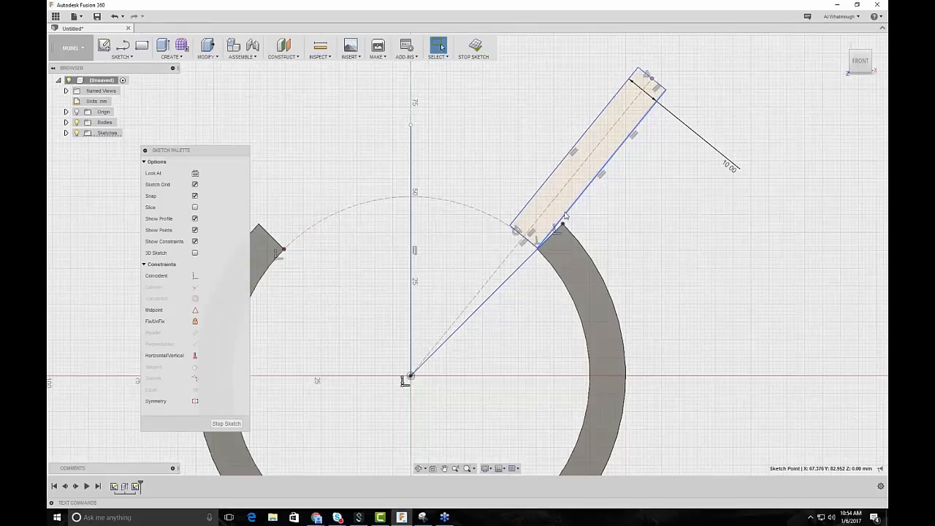
scroll(564, 216, "up", 4)
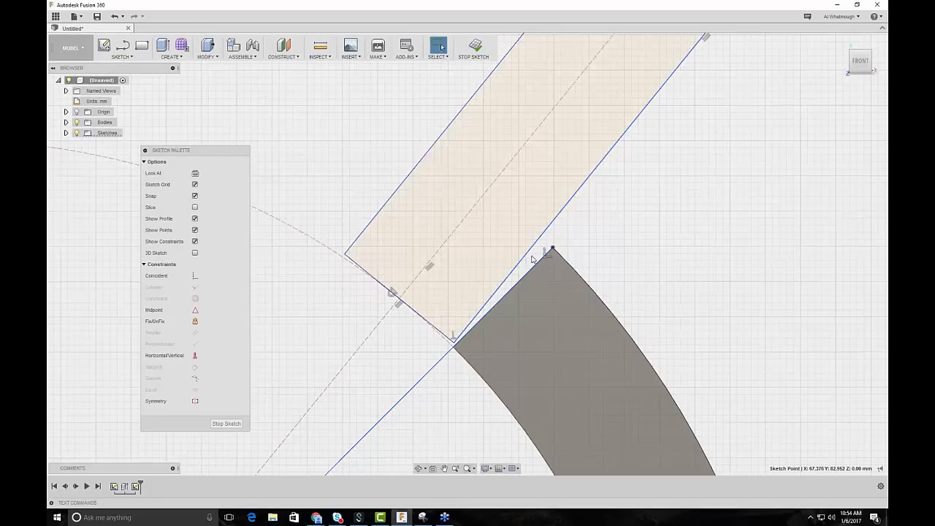
scroll(533, 259, "down", 1)
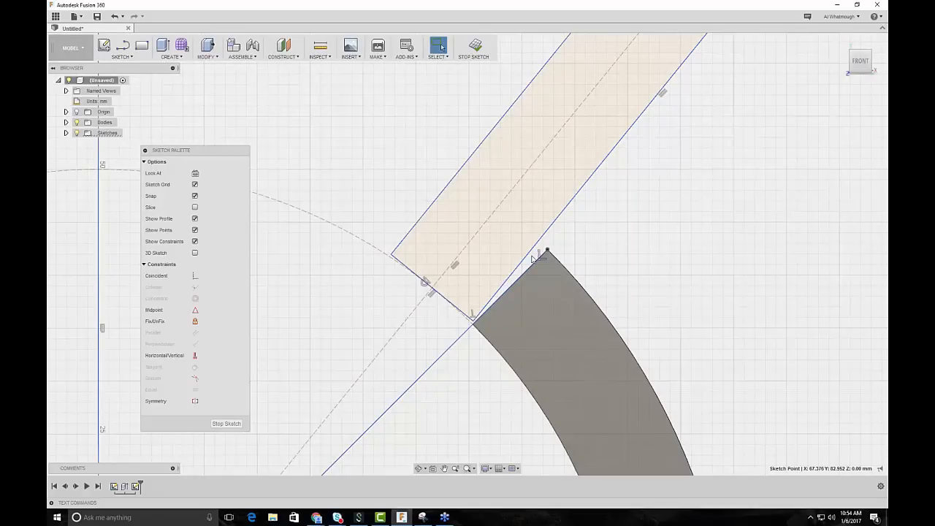
scroll(539, 252, "down", 1)
scroll(590, 217, "down", 3)
Shift the rectangle's outer end point to about X 68.2, Y 86.1 mm and inspect the gap at the ring's inner corner.
mouse_move(646, 113)
left_mouse_down()
mouse_move(294, 134)
mouse_move(647, 107)
left_mouse_up()
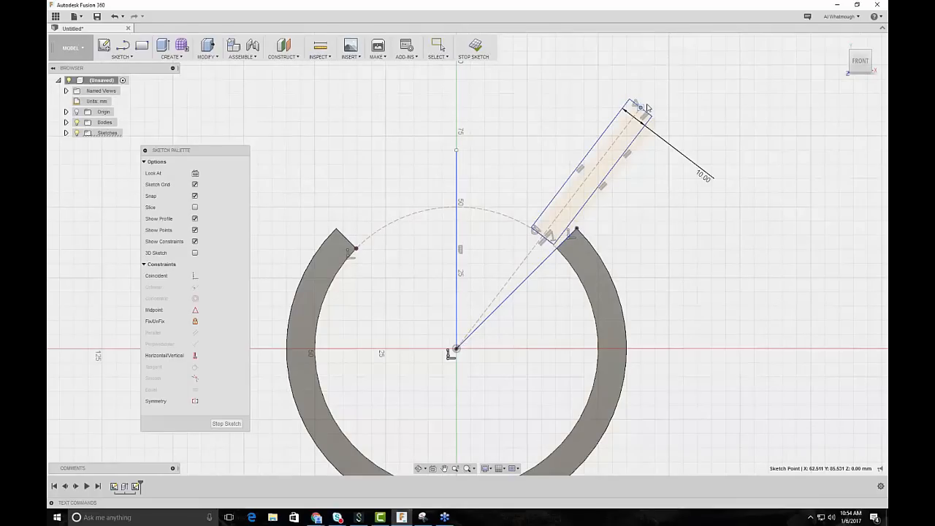
left_click_drag(648, 107, 651, 104)
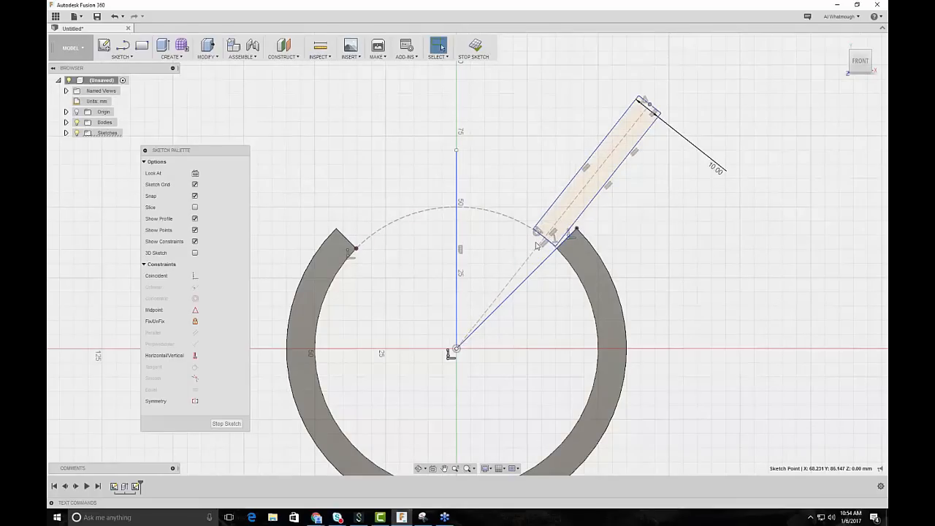
scroll(536, 246, "up", 5)
scroll(488, 289, "down", 3)
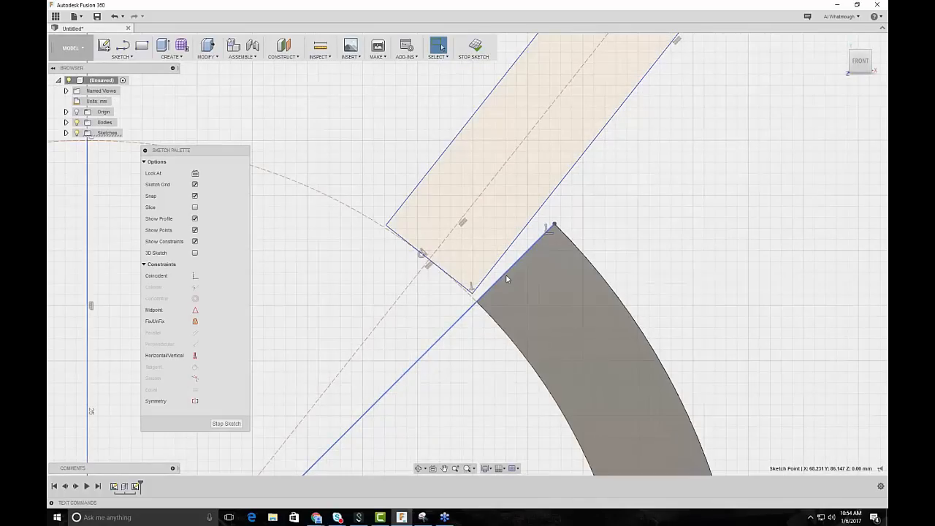
scroll(507, 279, "down", 1)
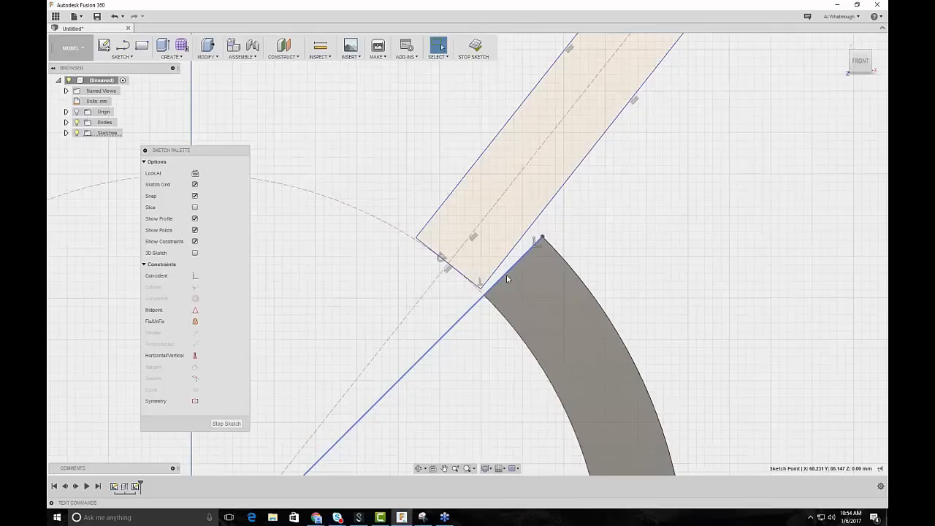
scroll(507, 279, "down", 2)
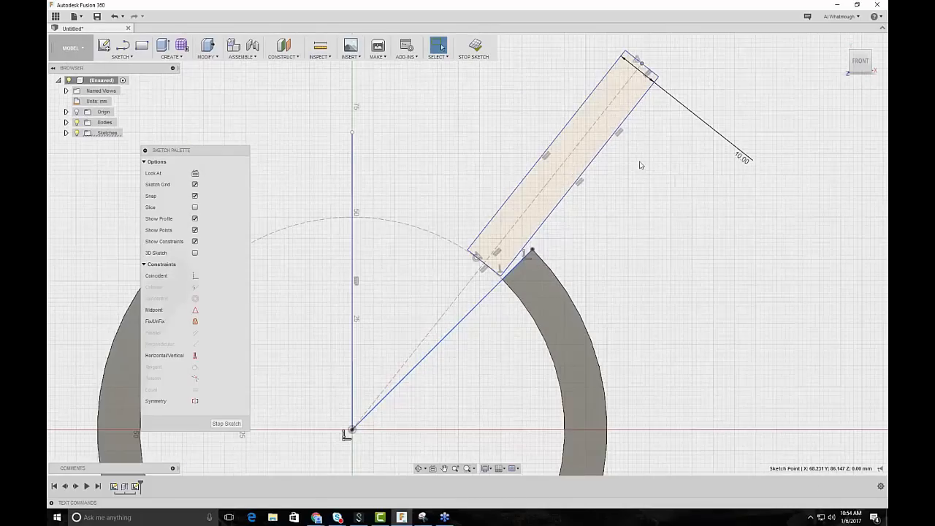
Tilt the rectangle farther toward the ring by moving its outer end point to X 72, Y 85 mm, and inspect the overlap.
scroll(641, 166, "up", 1)
left_click_drag(646, 72, 663, 78)
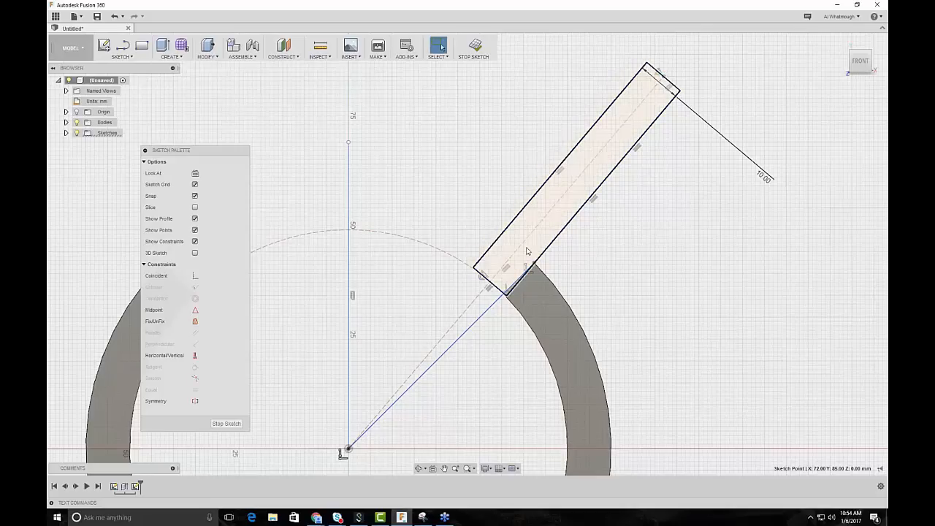
scroll(535, 264, "up", 6)
scroll(444, 360, "down", 6)
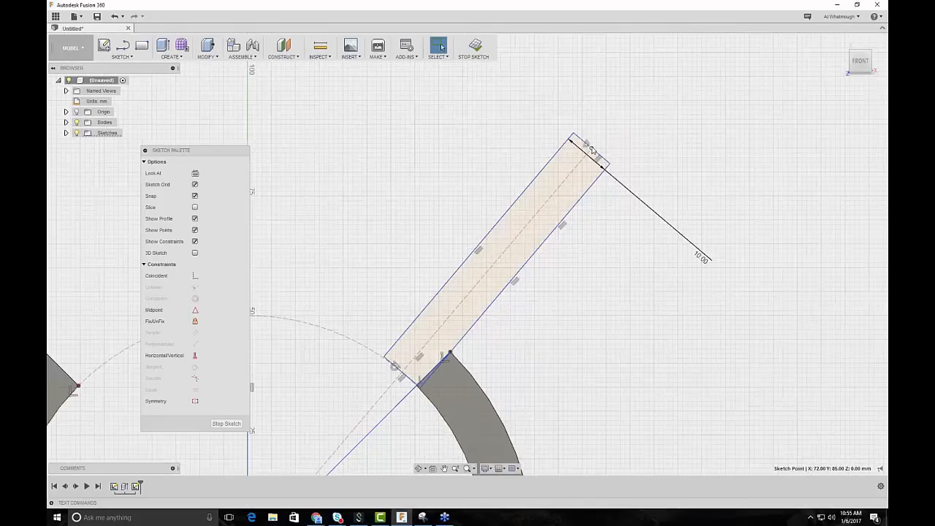
Fine-tune the rectangle's outer end point to X 72, Y 86 mm and examine where its side crosses the ring's cut face.
scroll(443, 358, "up", 5)
scroll(427, 377, "down", 5)
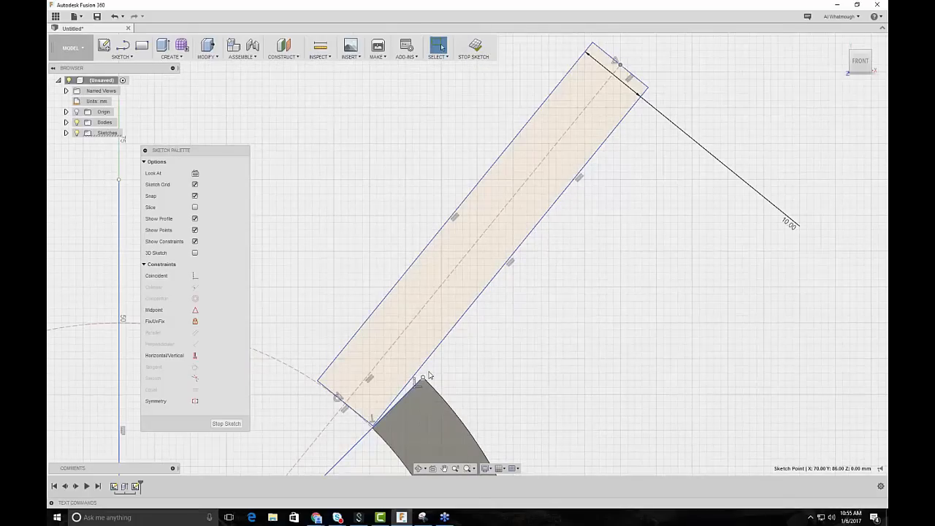
scroll(428, 374, "down", 3)
key("Escape")
scroll(409, 389, "up", 6)
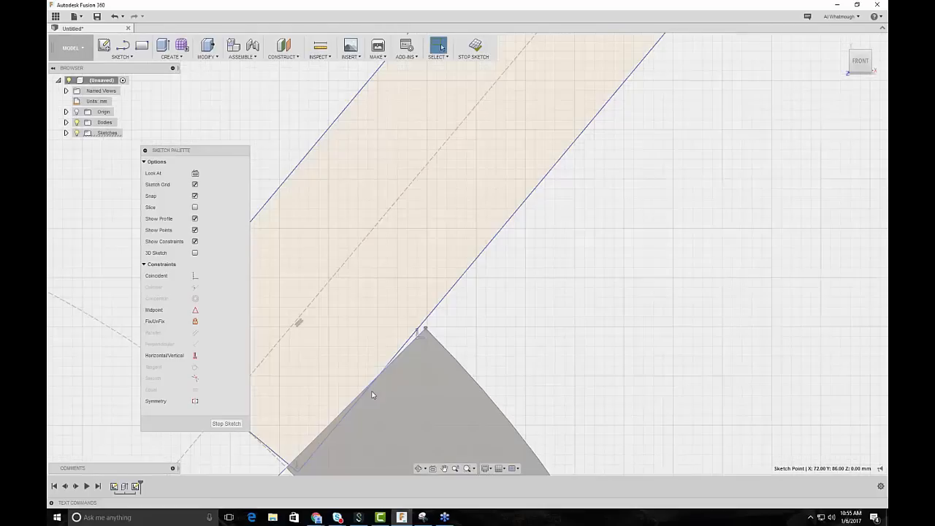
left_click_drag(372, 394, 431, 337)
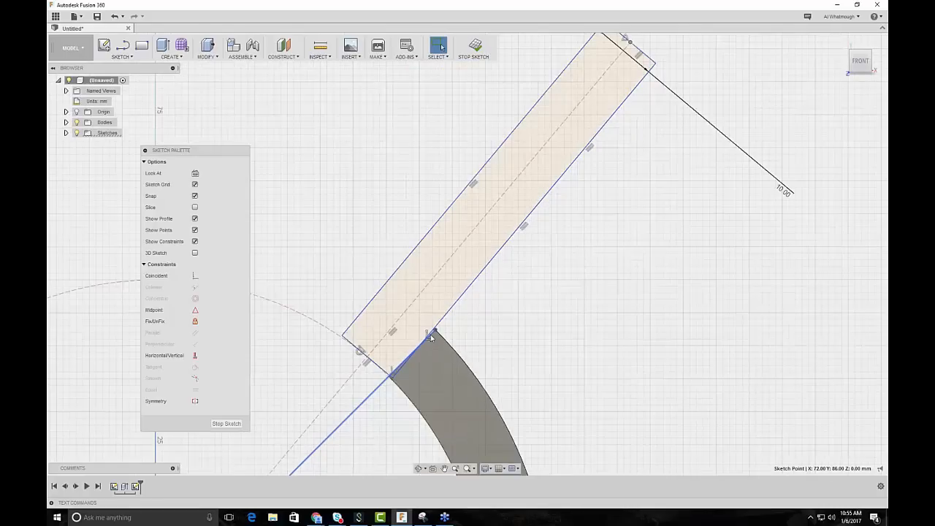
scroll(431, 337, "down", 3)
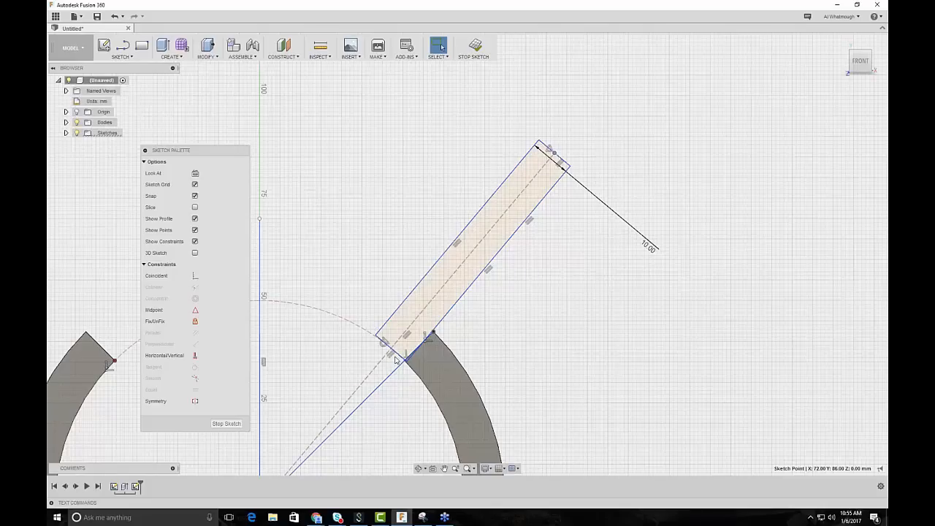
scroll(402, 360, "up", 1)
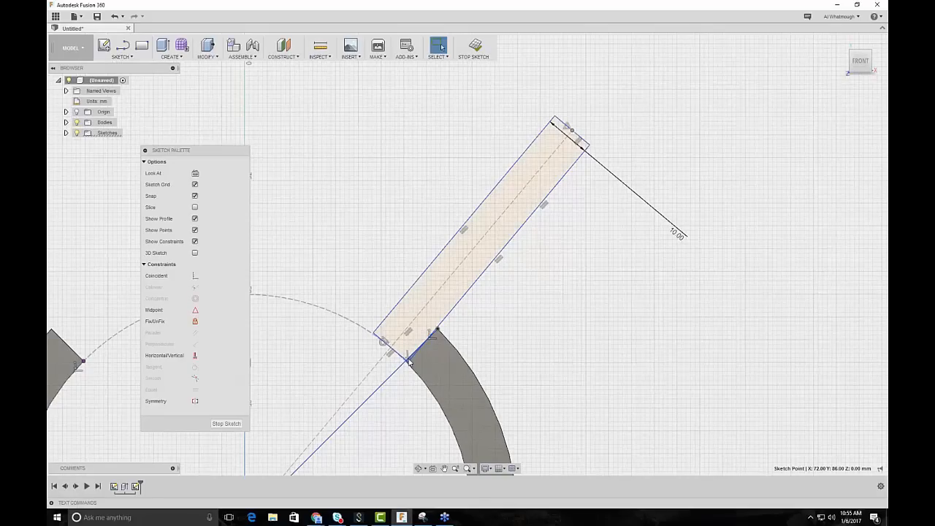
scroll(413, 358, "up", 1)
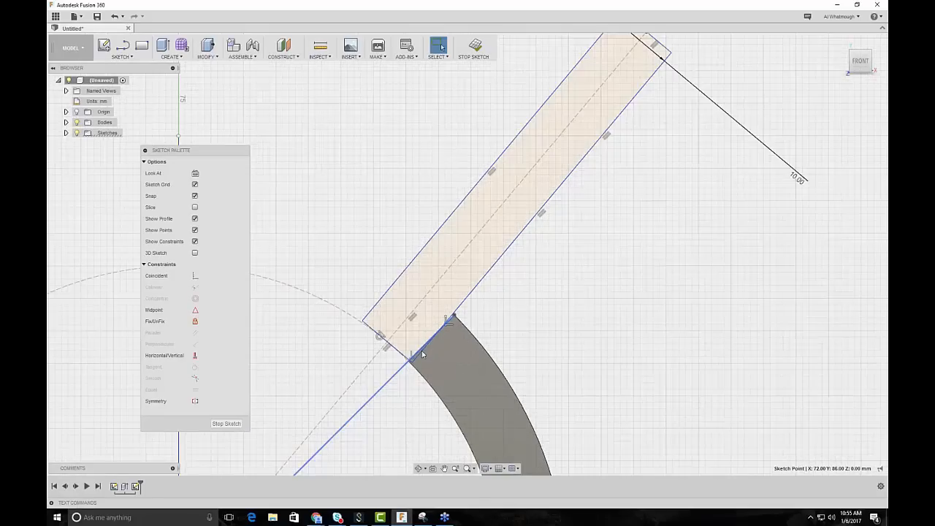
scroll(422, 355, "down", 1)
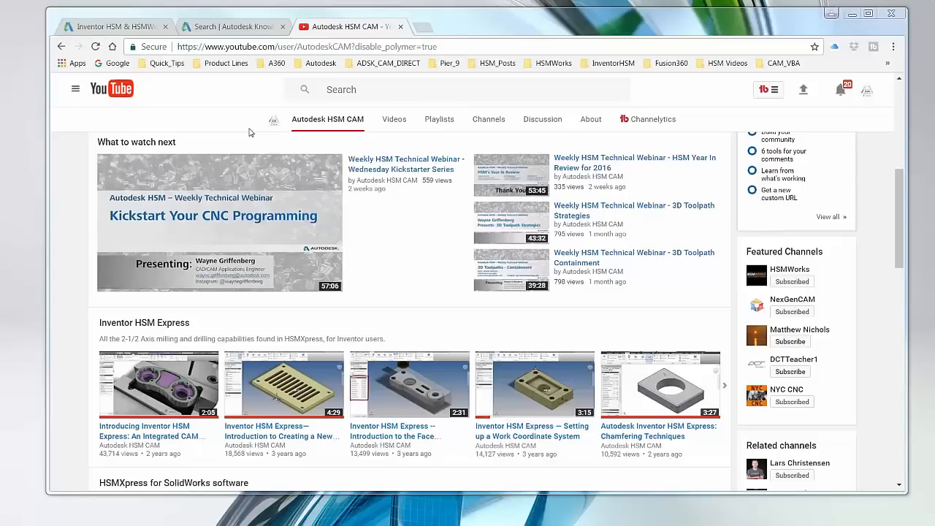
Maximize the web browser window and look through the video sections of the Autodesk HSM CAM YouTube channel.
double_click(471, 28)
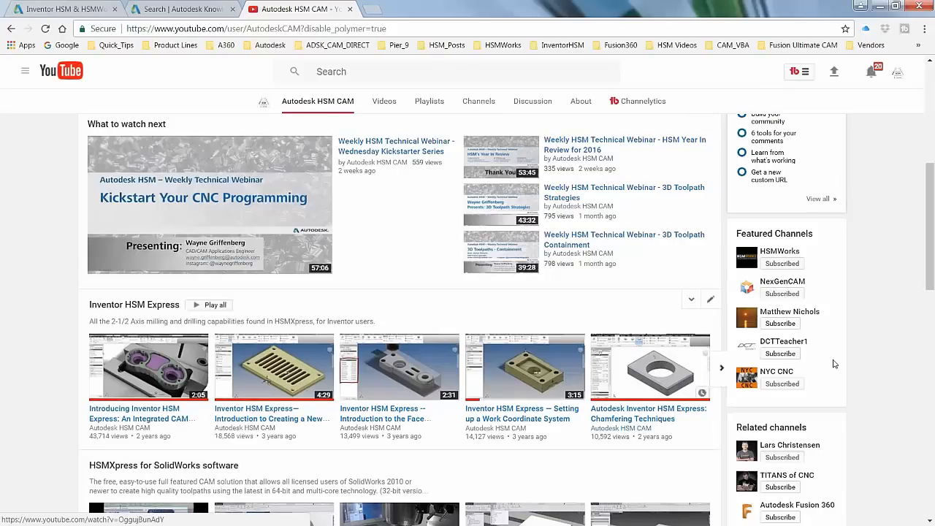
scroll(879, 337, "up", 1)
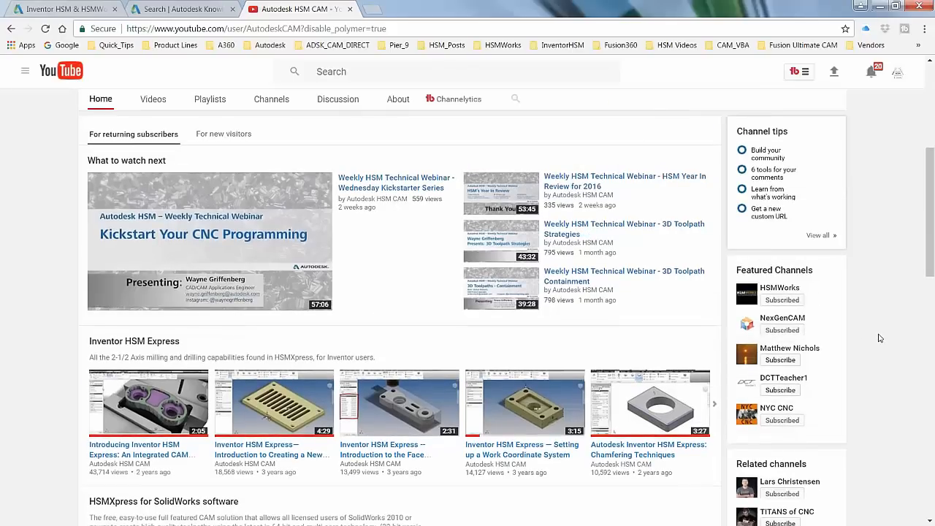
scroll(880, 338, "down", 5)
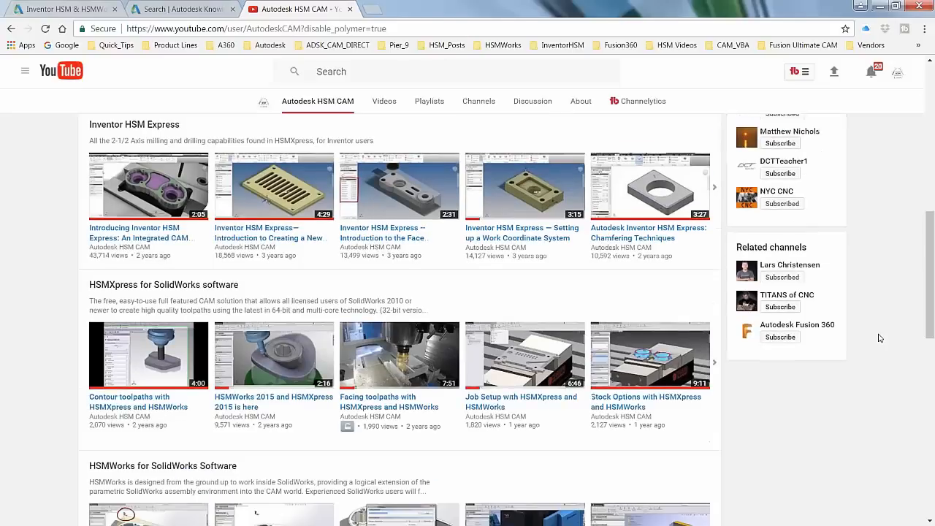
scroll(879, 337, "up", 9)
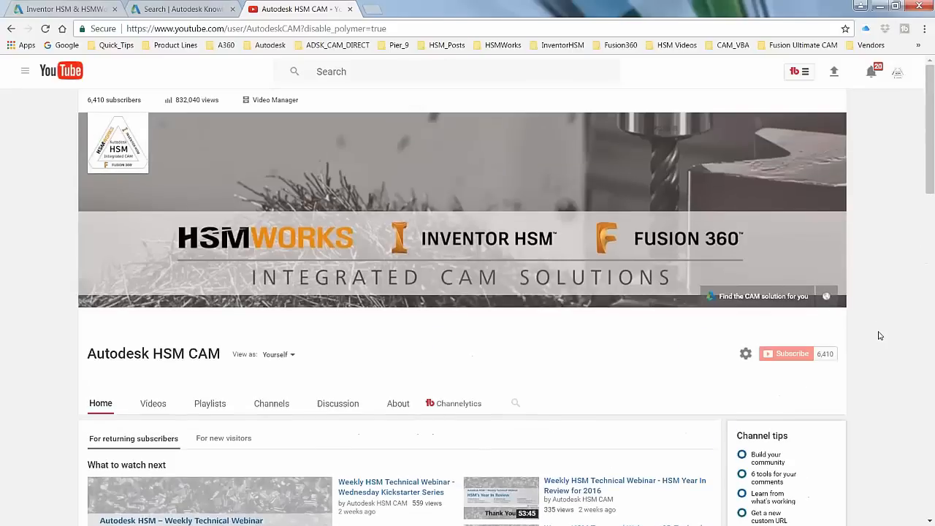
scroll(790, 247, "down", 2)
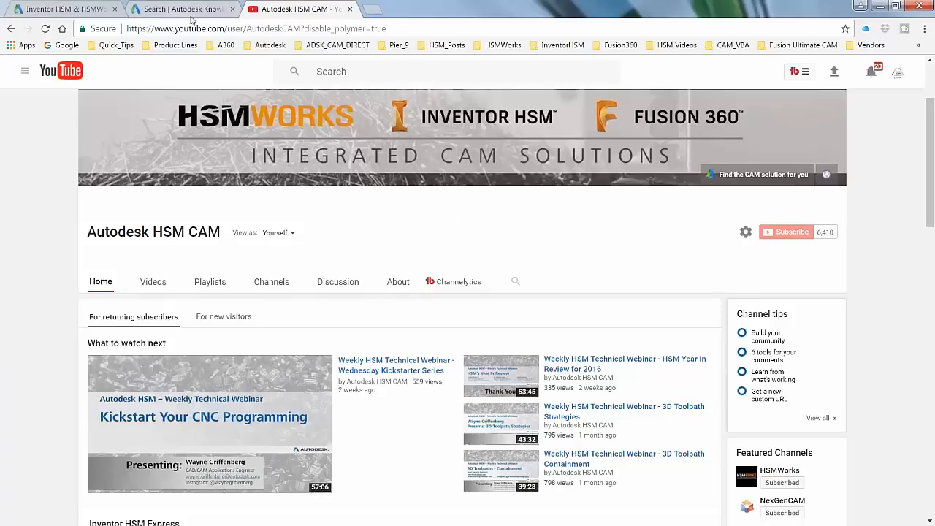
Open the Autodesk CAM Solutions site from the A360 bookmarks in the forum's browser tab and look over its Weekly Webinar page.
left_click(98, 10)
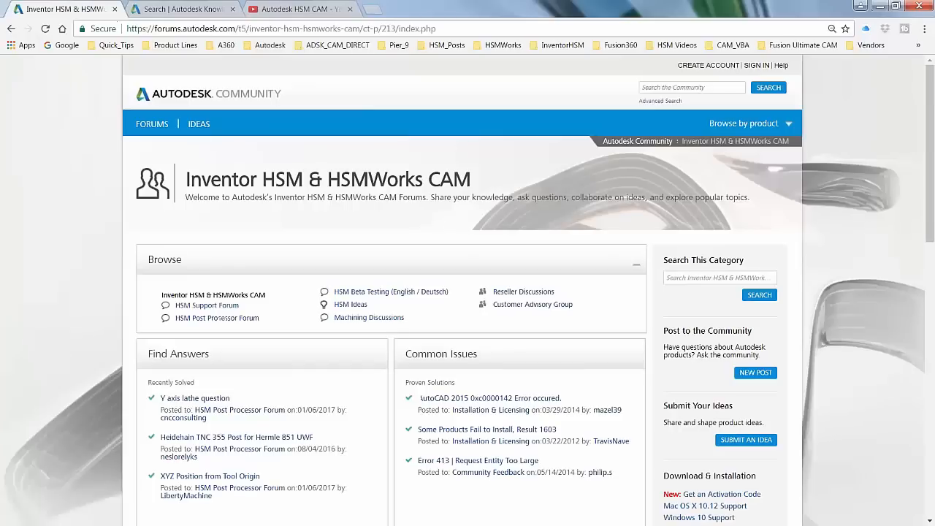
left_click(228, 45)
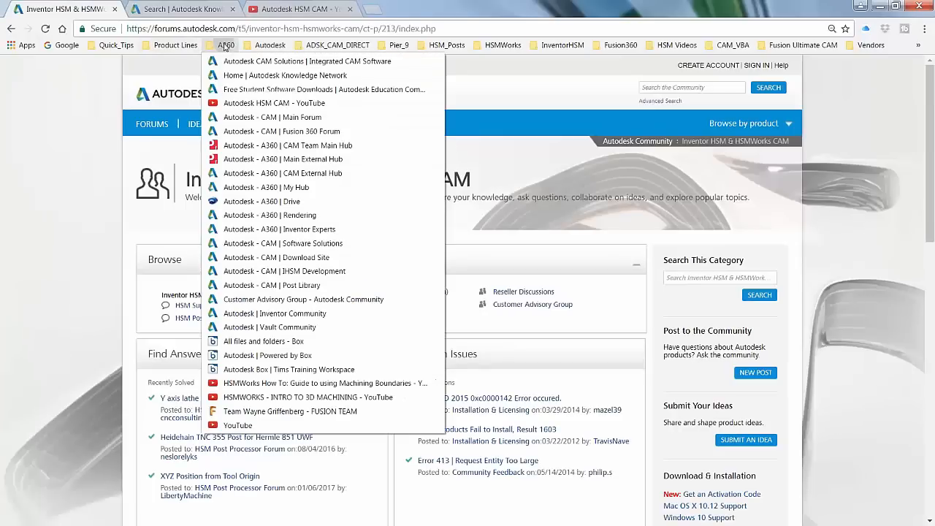
left_click(282, 62)
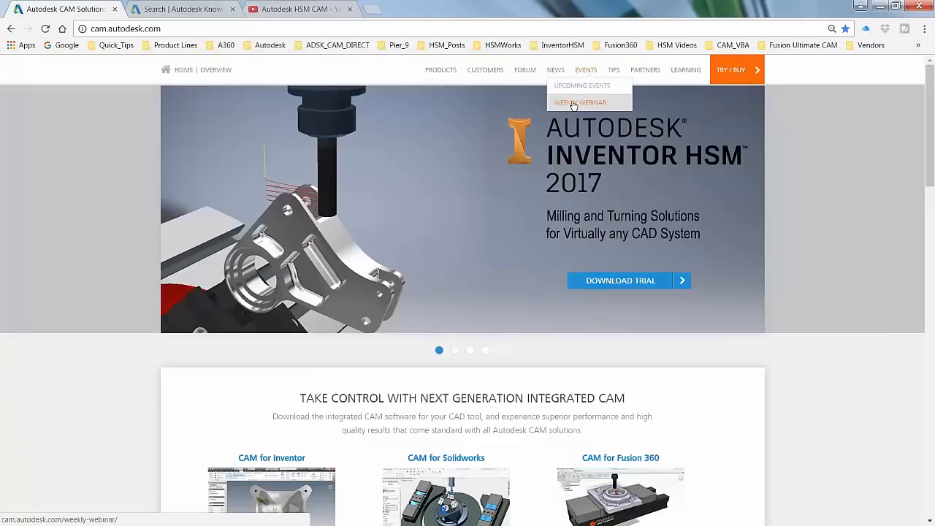
left_click(572, 108)
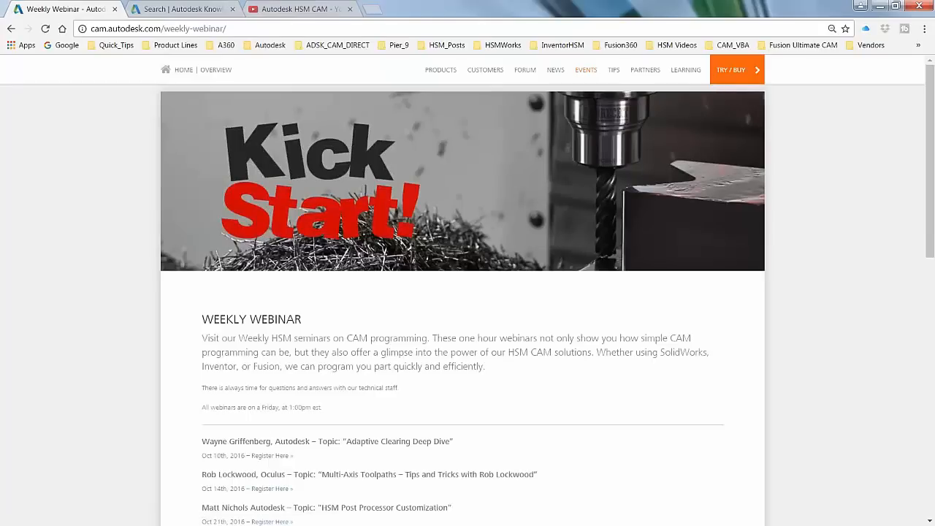
scroll(386, 382, "down", 4)
scroll(369, 384, "up", 4)
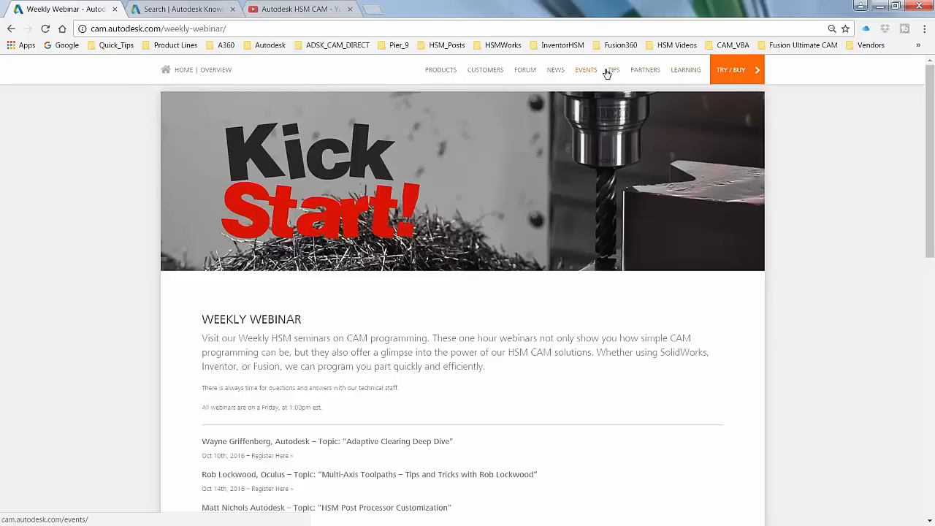
Return to the CAM site's home page and review the playlists and featured channels on the Autodesk HSM CAM YouTube channel.
left_click(183, 71)
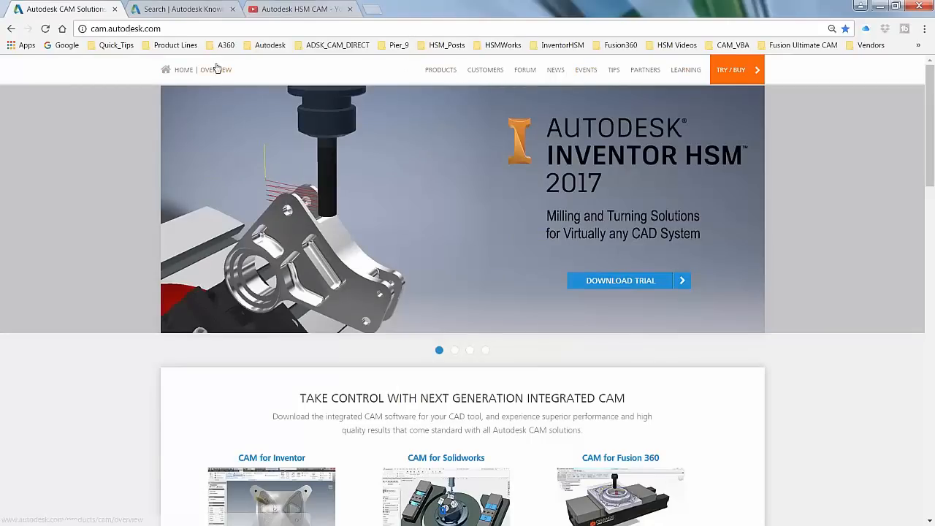
left_click(285, 8)
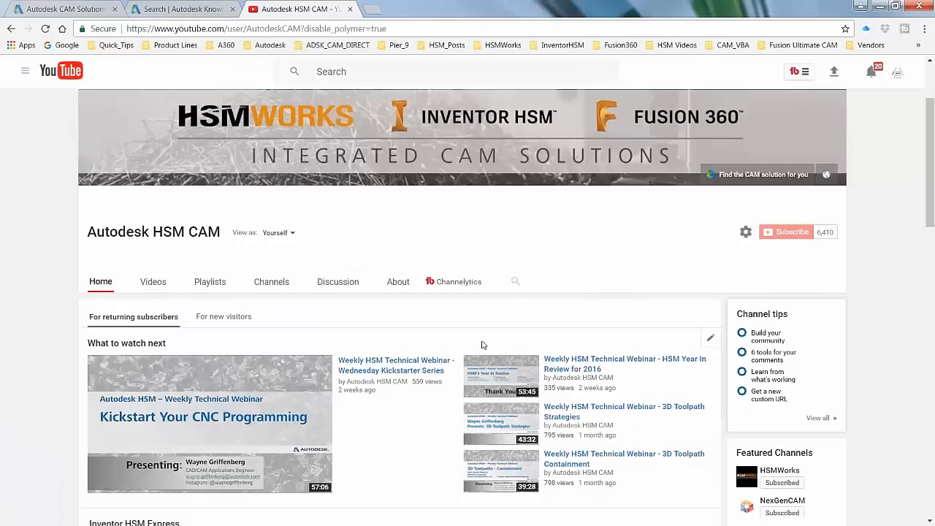
scroll(482, 345, "down", 2)
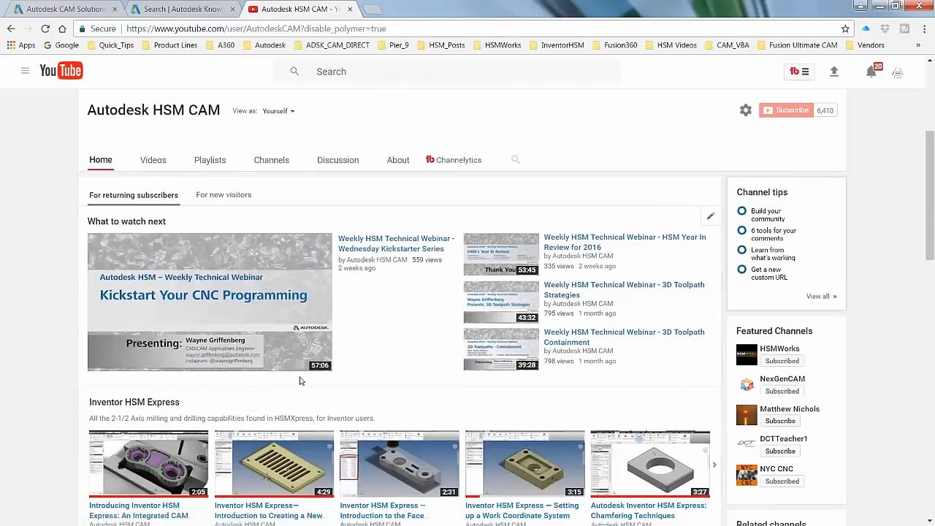
scroll(299, 380, "down", 3)
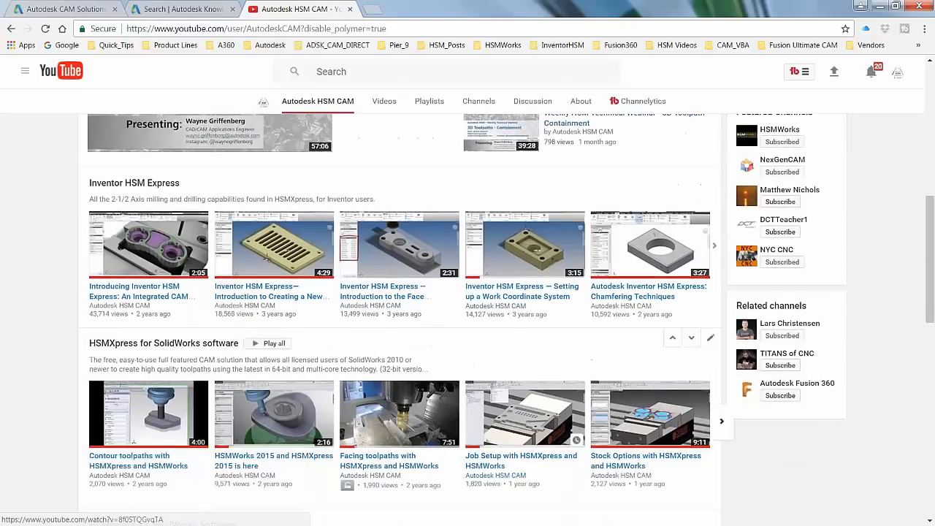
scroll(833, 182, "up", 1)
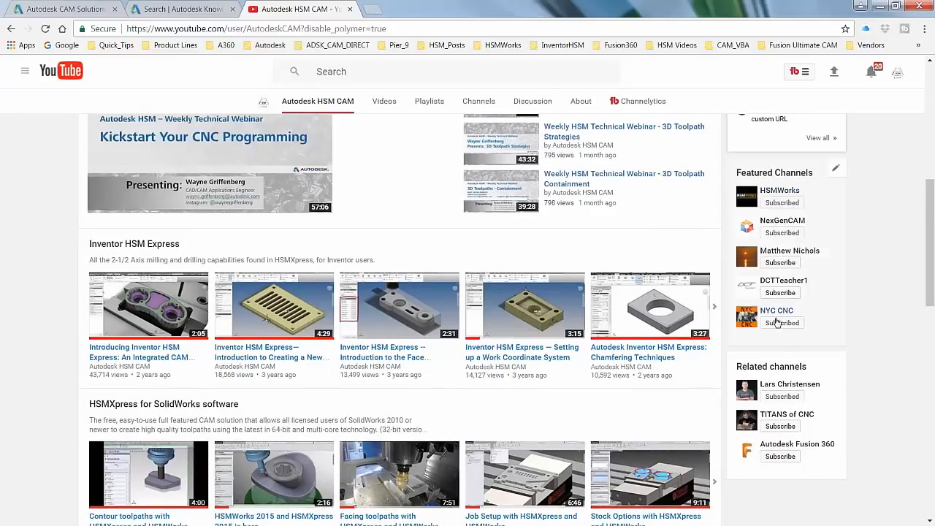